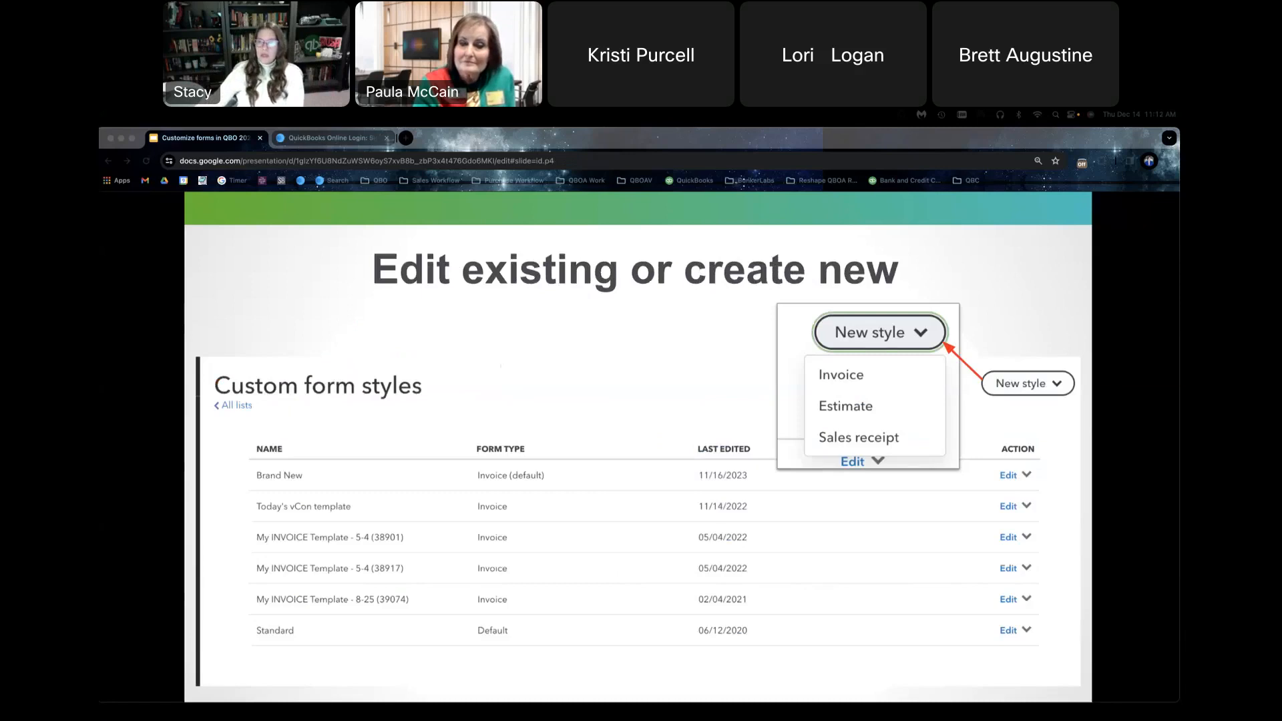
Step: Advance the presentation to the next slide, and search the web for "logo creator" in a new browser tab
key("Right")
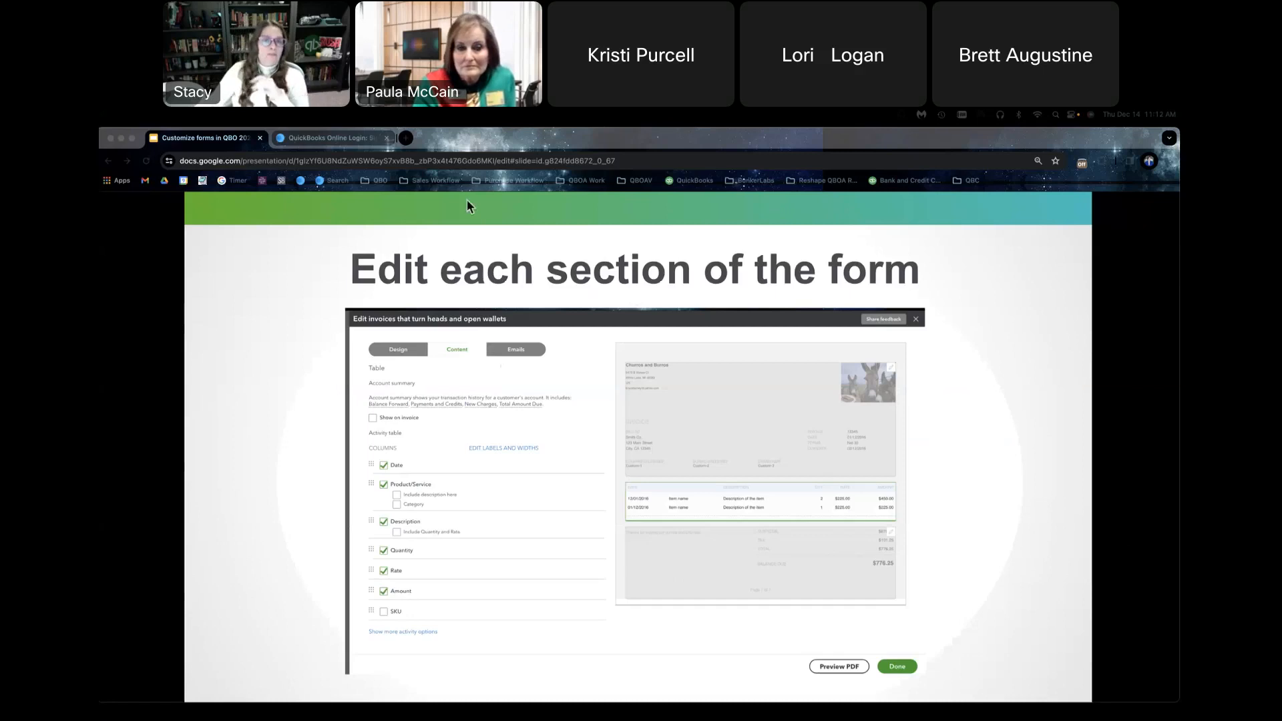
left_click(405, 138)
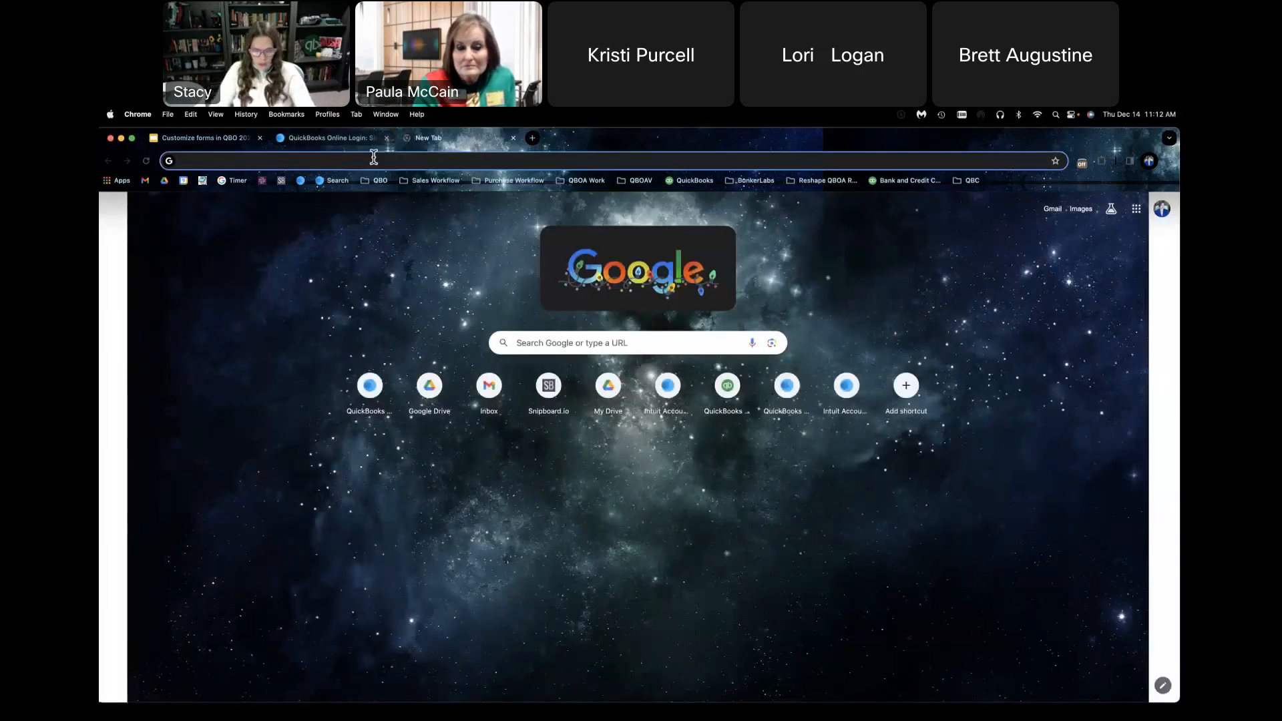
type("logo")
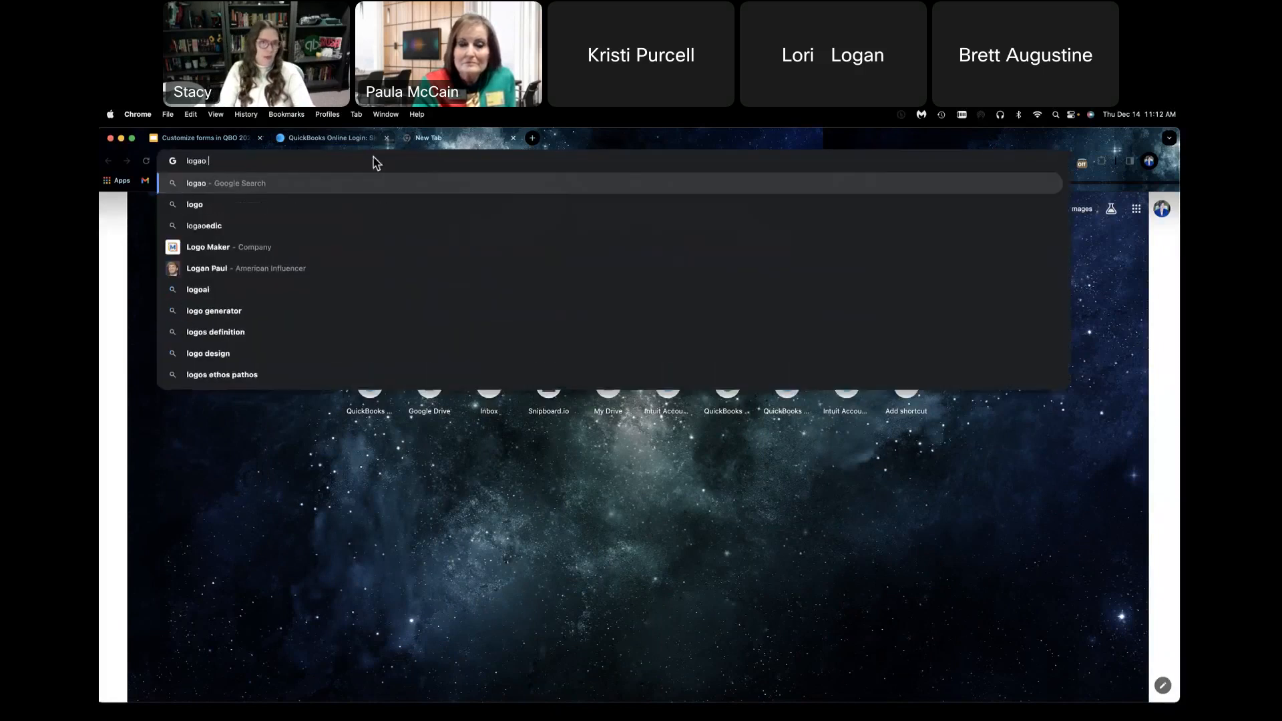
type(" creator")
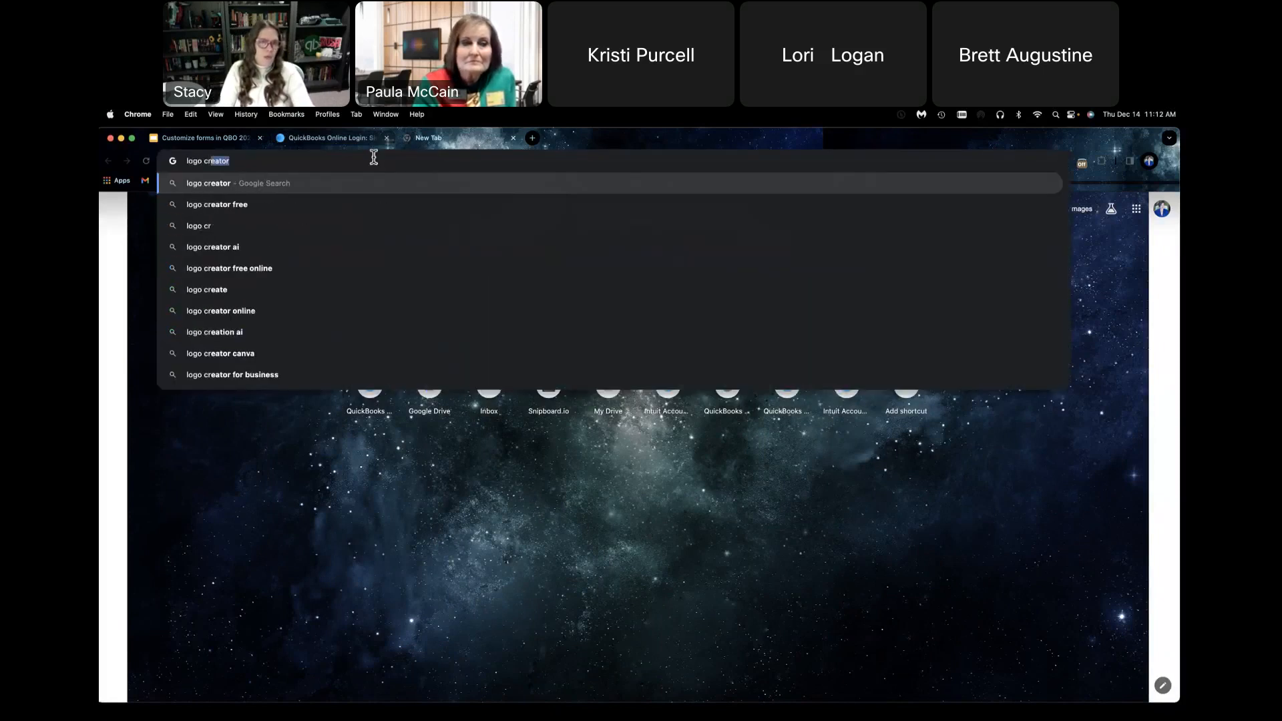
key("Return")
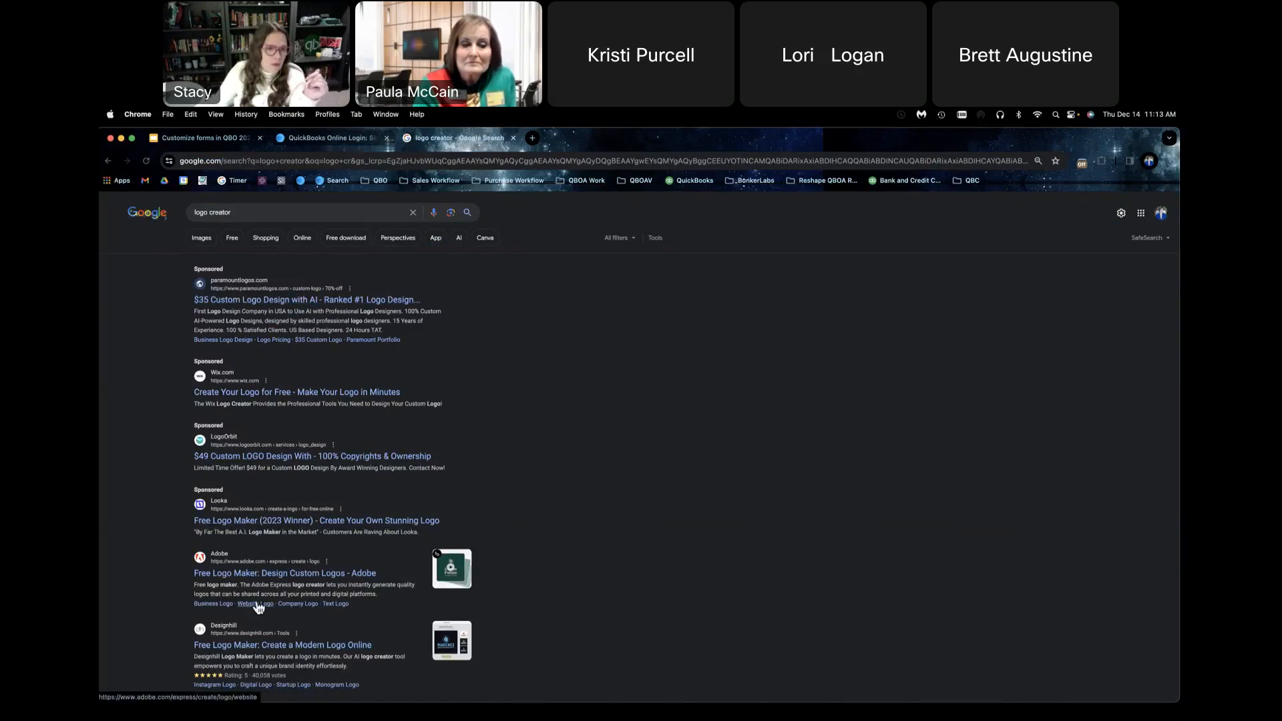
Step: Open Canva's free logo maker from the search results and start a new logo design
scroll(259, 606, "down", 1)
scroll(259, 607, "down", 2)
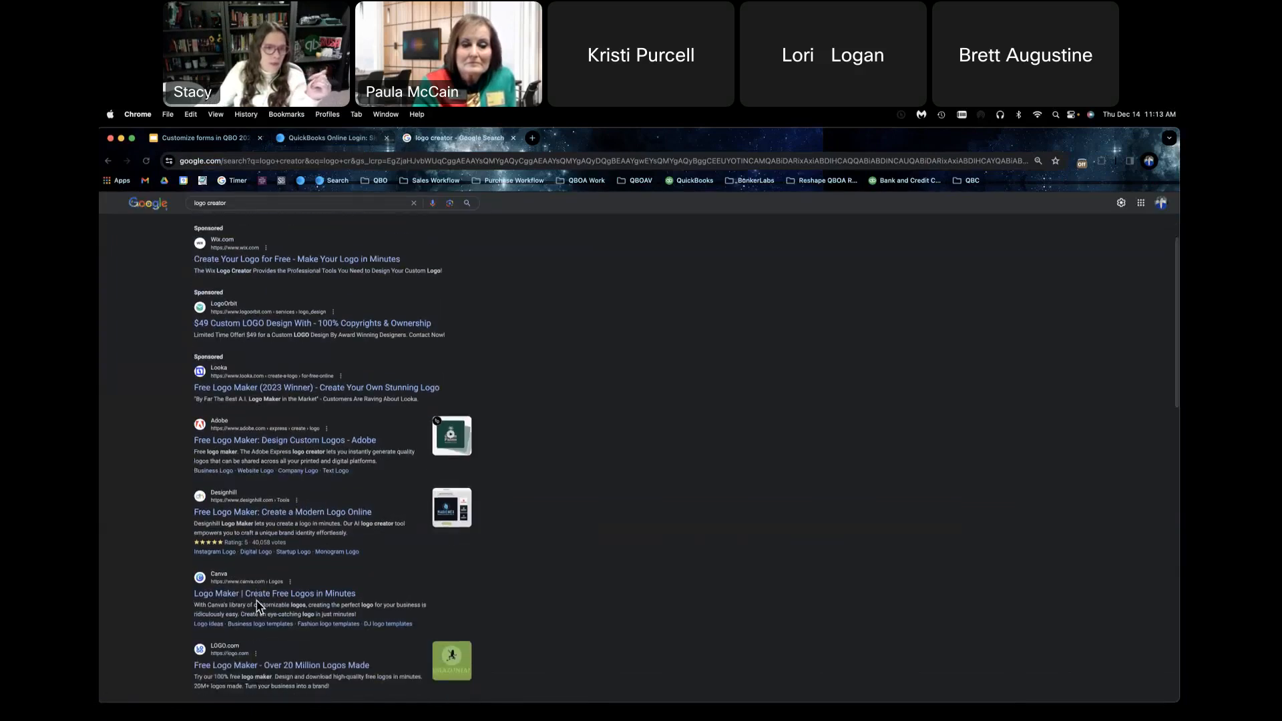
double_click(259, 605)
left_click(260, 596)
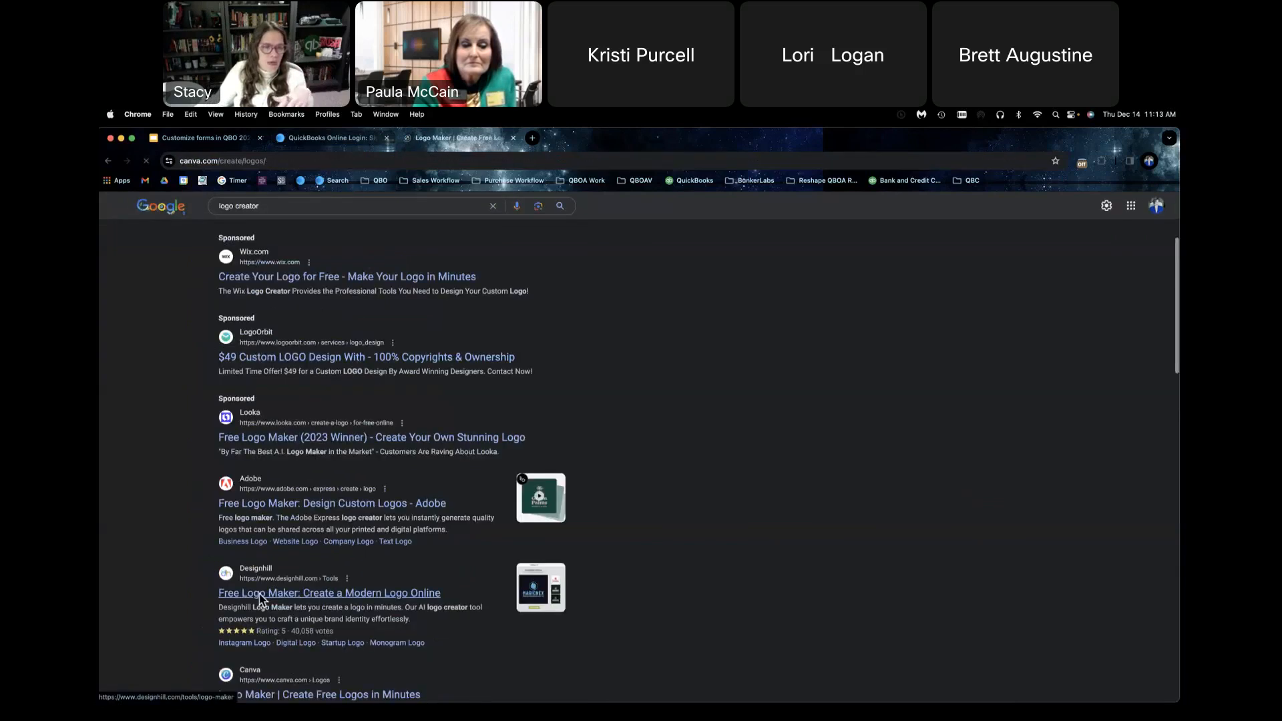
left_click(385, 395)
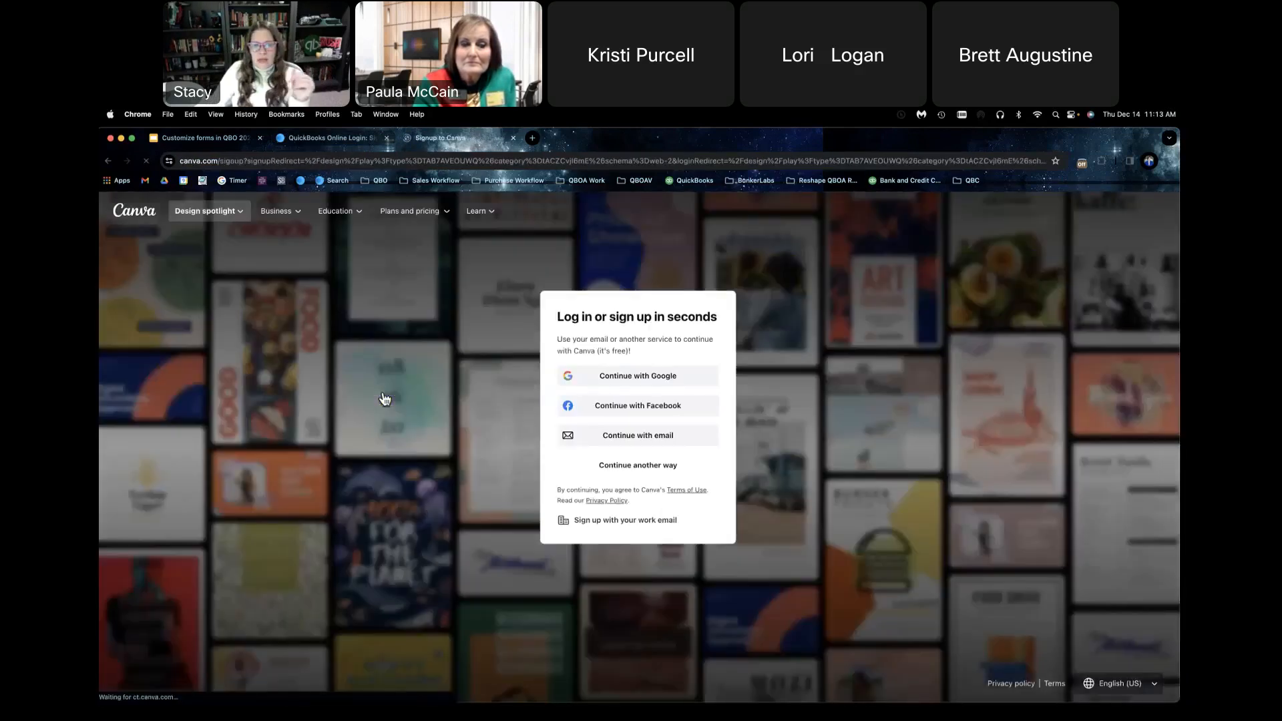
Step: Sign in to Canva with the existing Google account
left_click(669, 397)
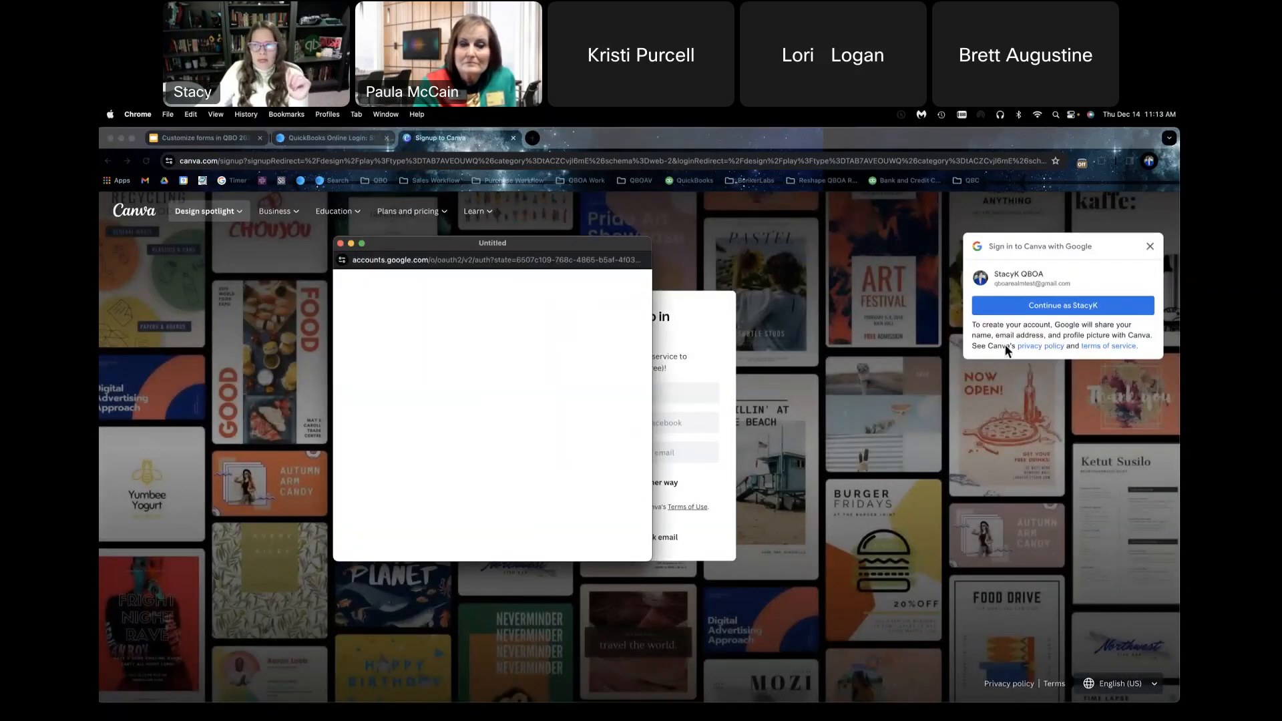
left_click(1030, 310)
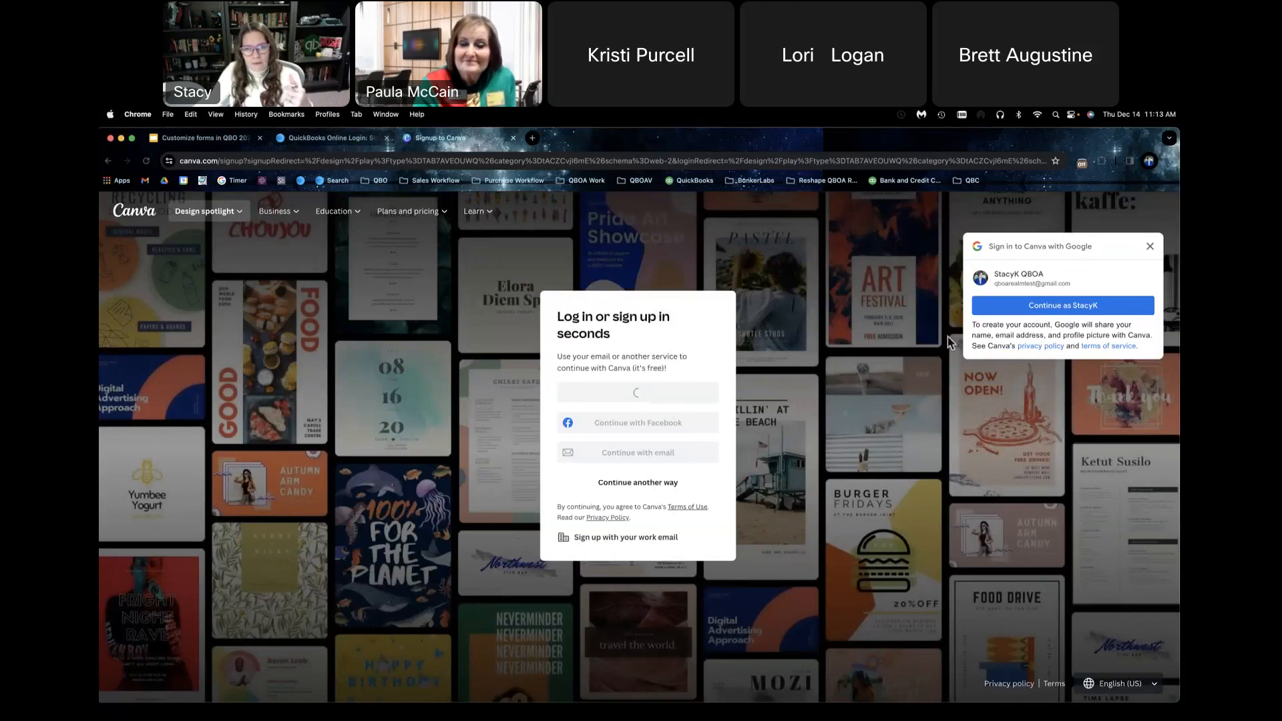
left_click(1063, 306)
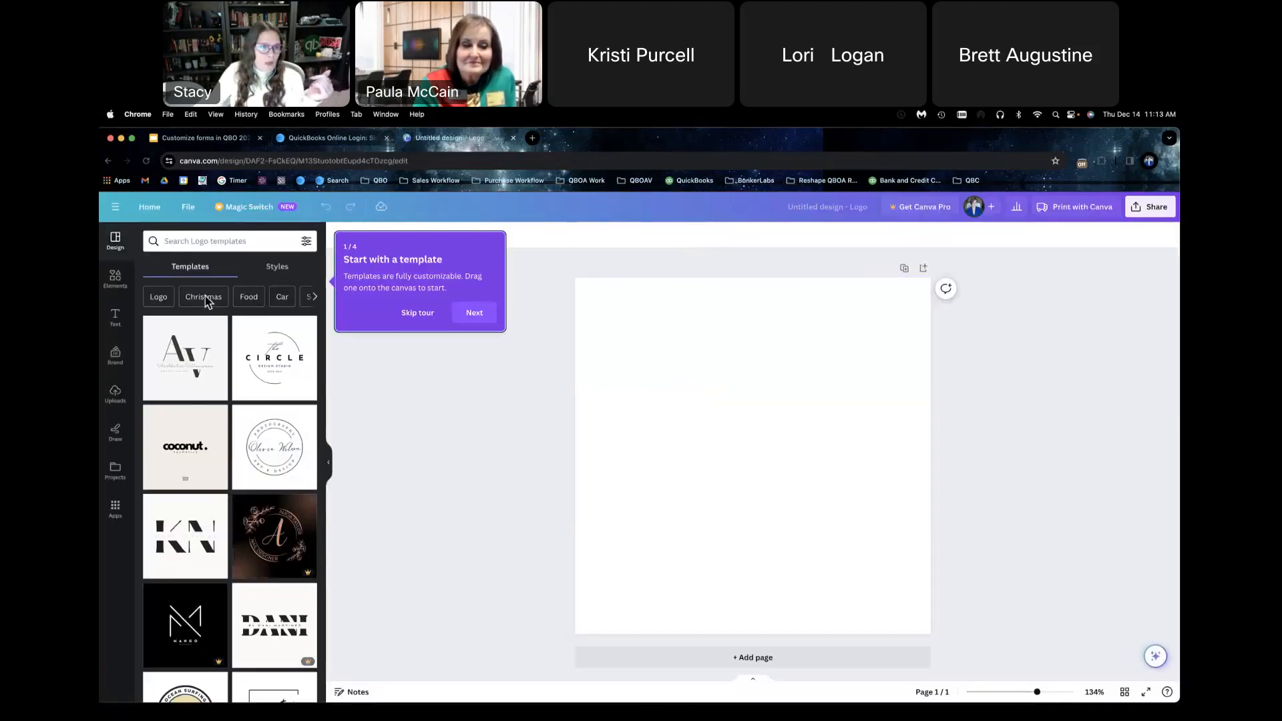
Step: Show the Christmas logo templates and place the dark blue Christmas Gift Market template on the blank canvas
left_click(205, 298)
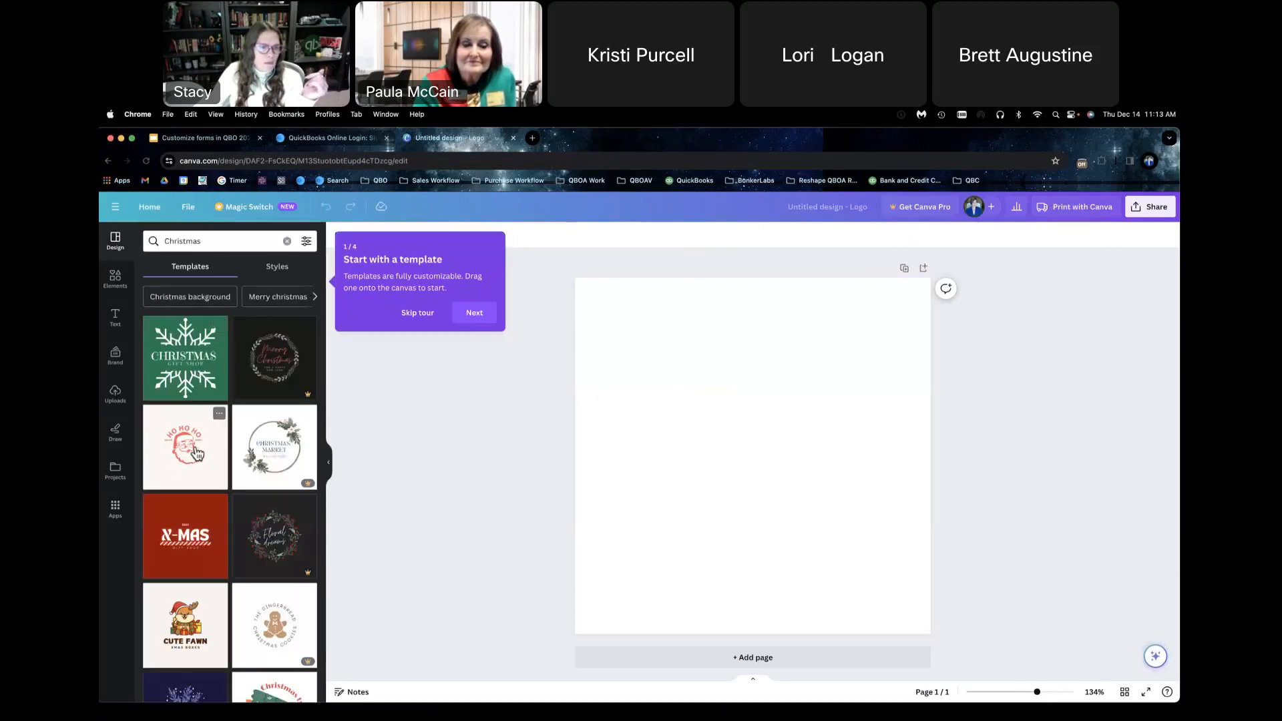
scroll(162, 581, "down", 1)
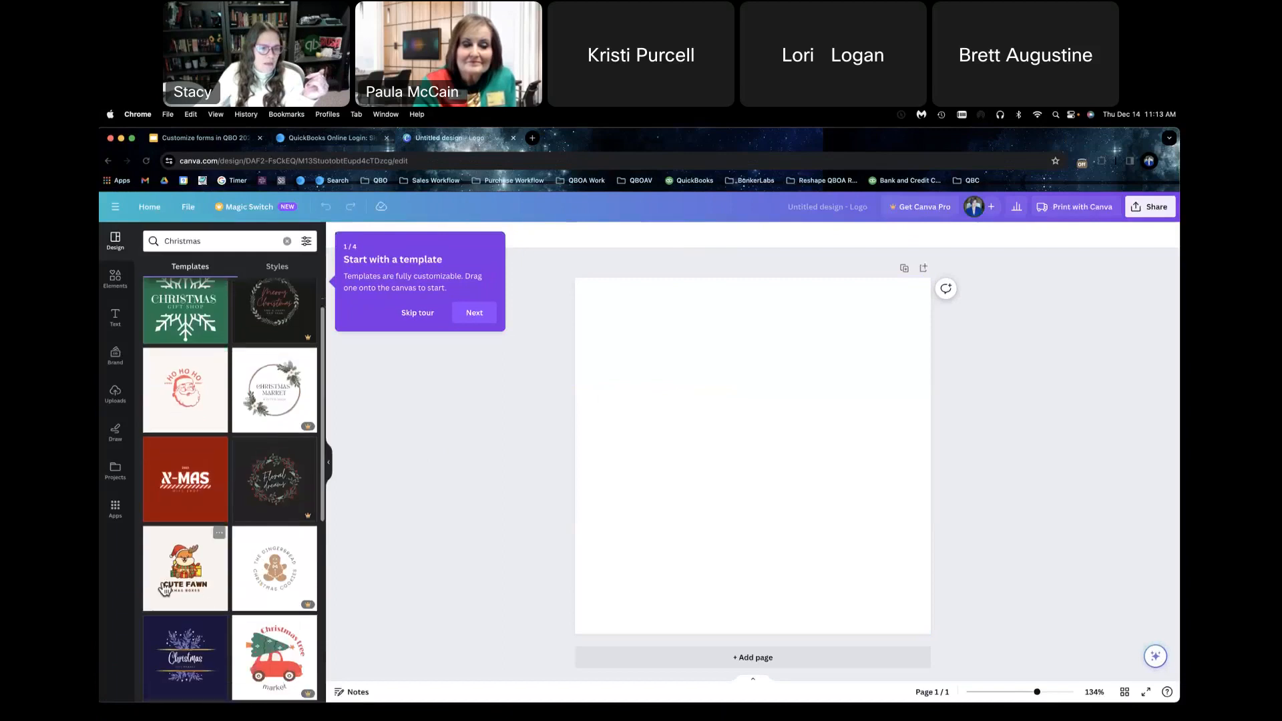
left_click_drag(196, 660, 669, 348)
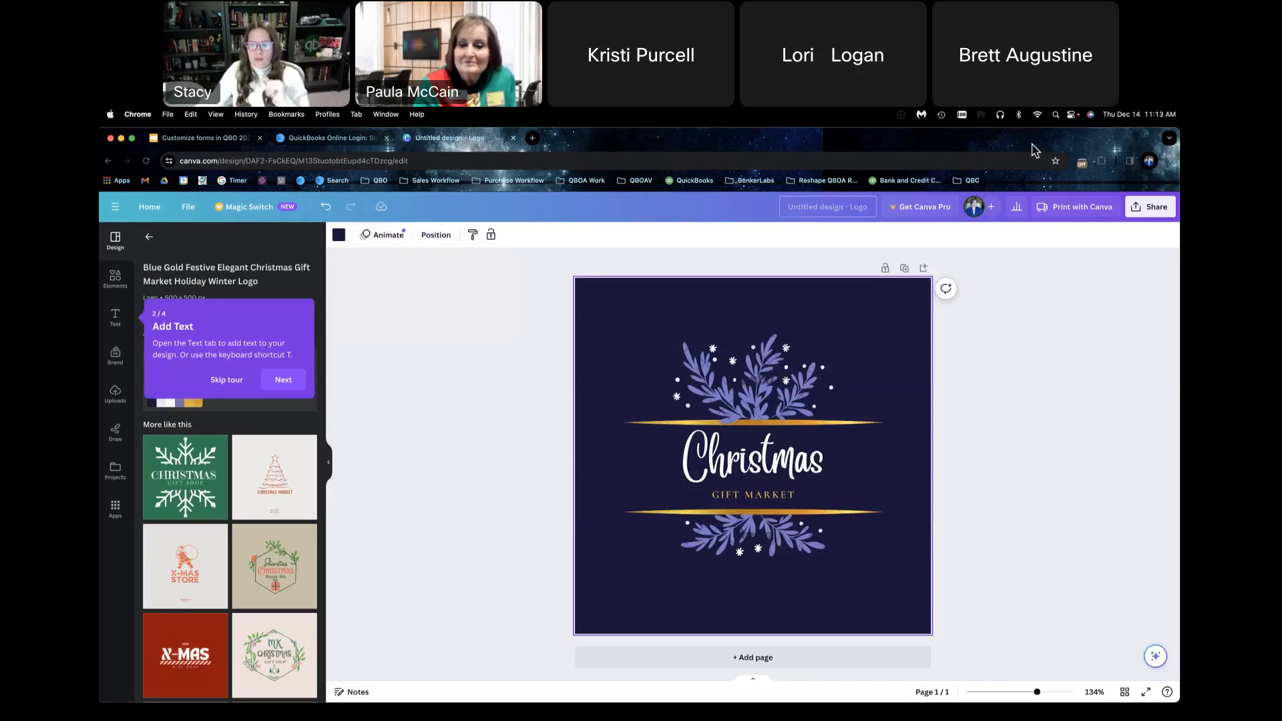
Step: Try to download the dark blue Christmas Gift Market logo as a PNG, dismissing the Canva Pro offer
left_click(1147, 207)
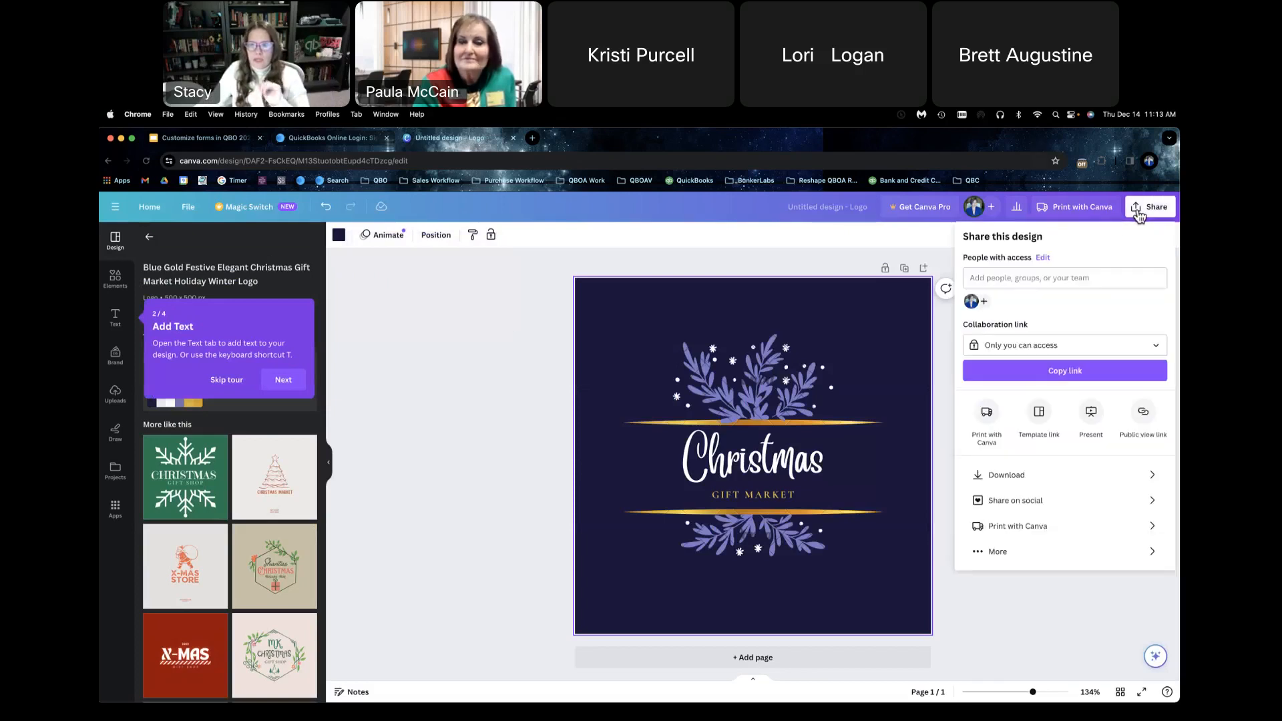
left_click(1036, 475)
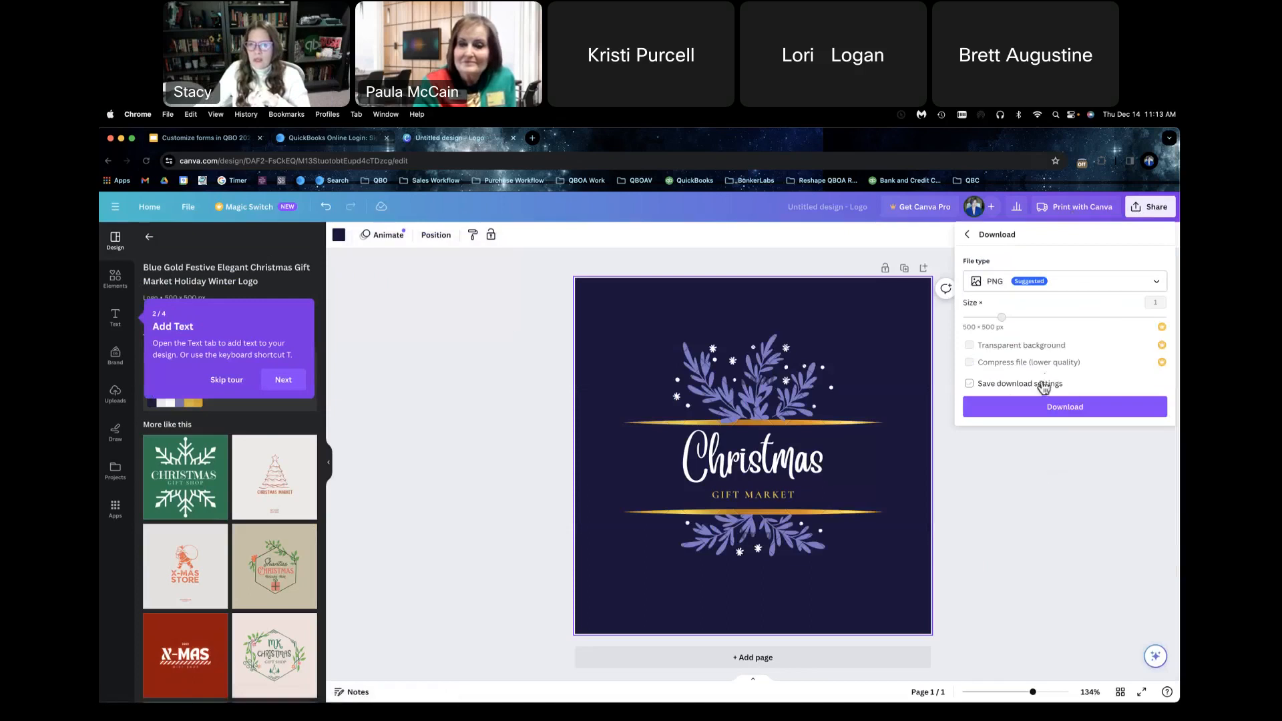
left_click(1039, 408)
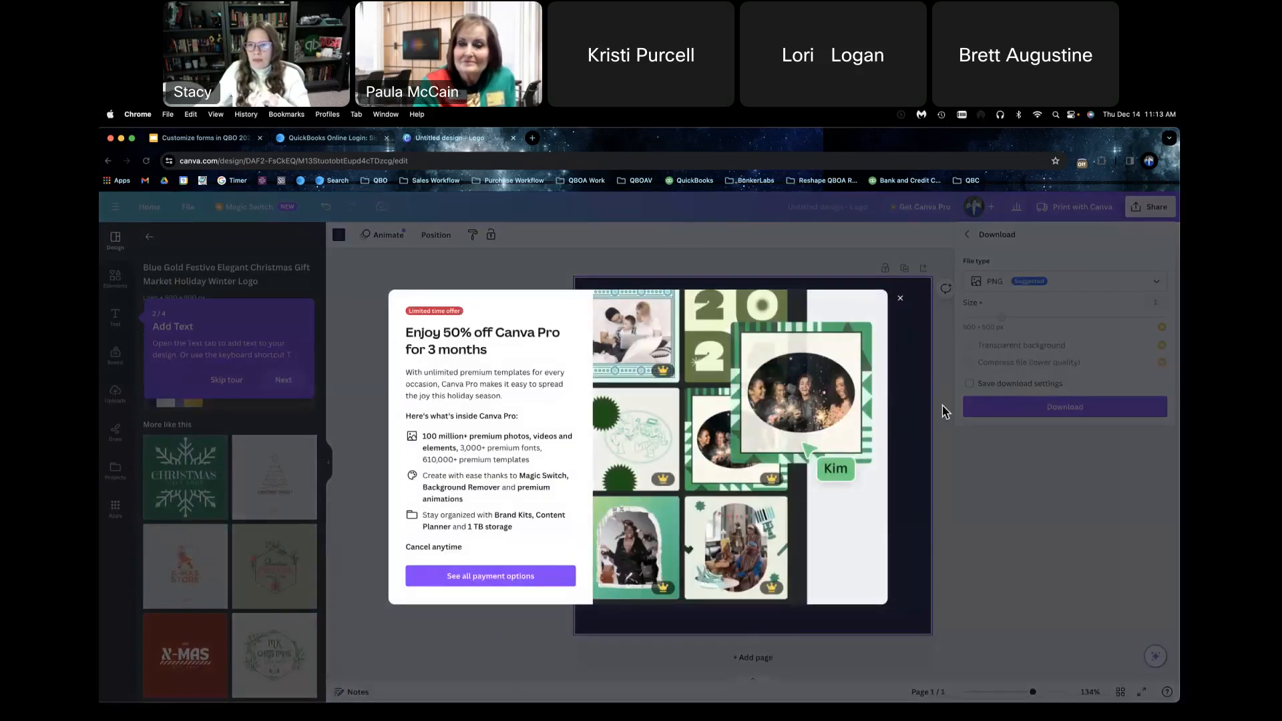
left_click(900, 298)
left_click(1065, 407)
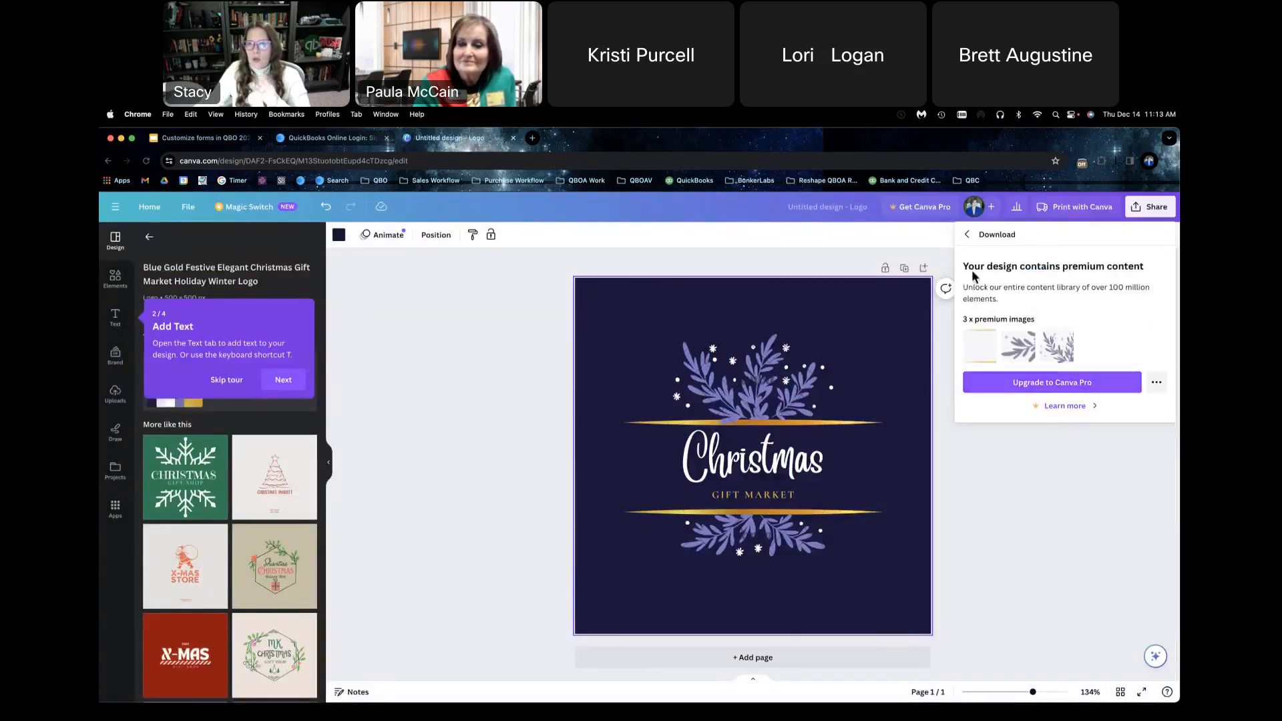
left_click(966, 235)
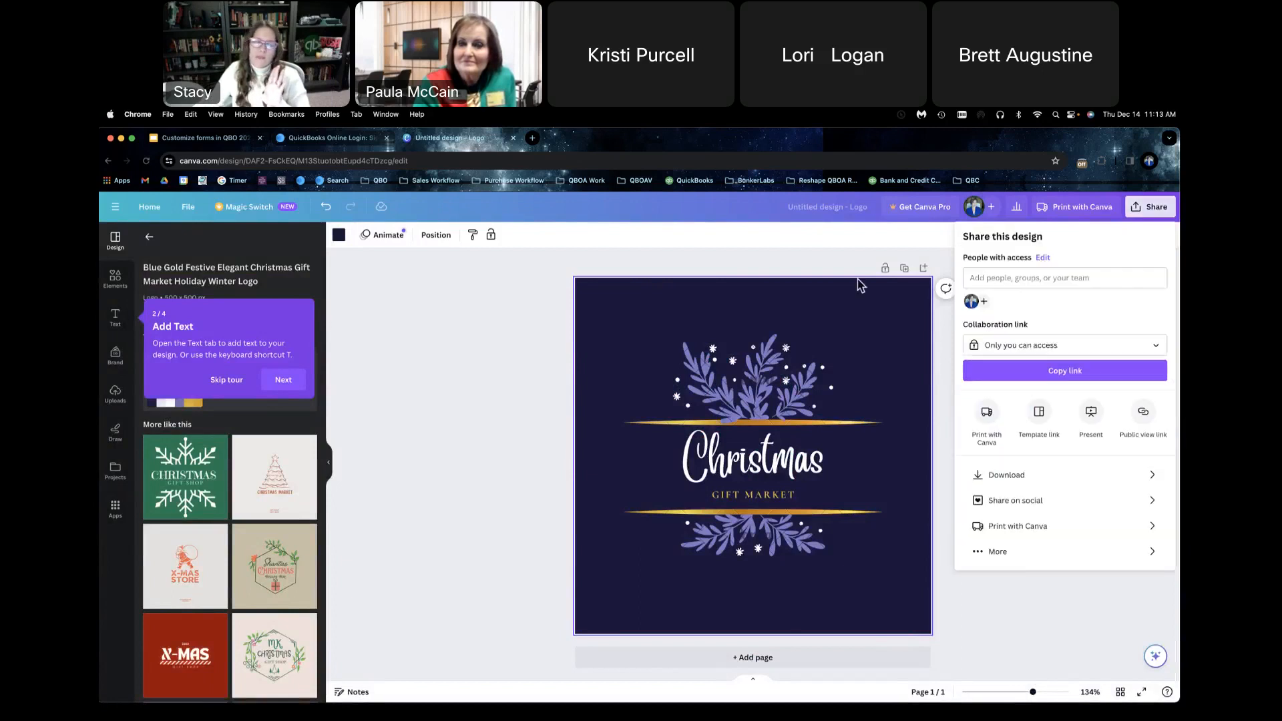
Step: Skip the tour, replace the design with the green Christmas Gift Shop snowflake template, and download it as a PNG
left_click(228, 382)
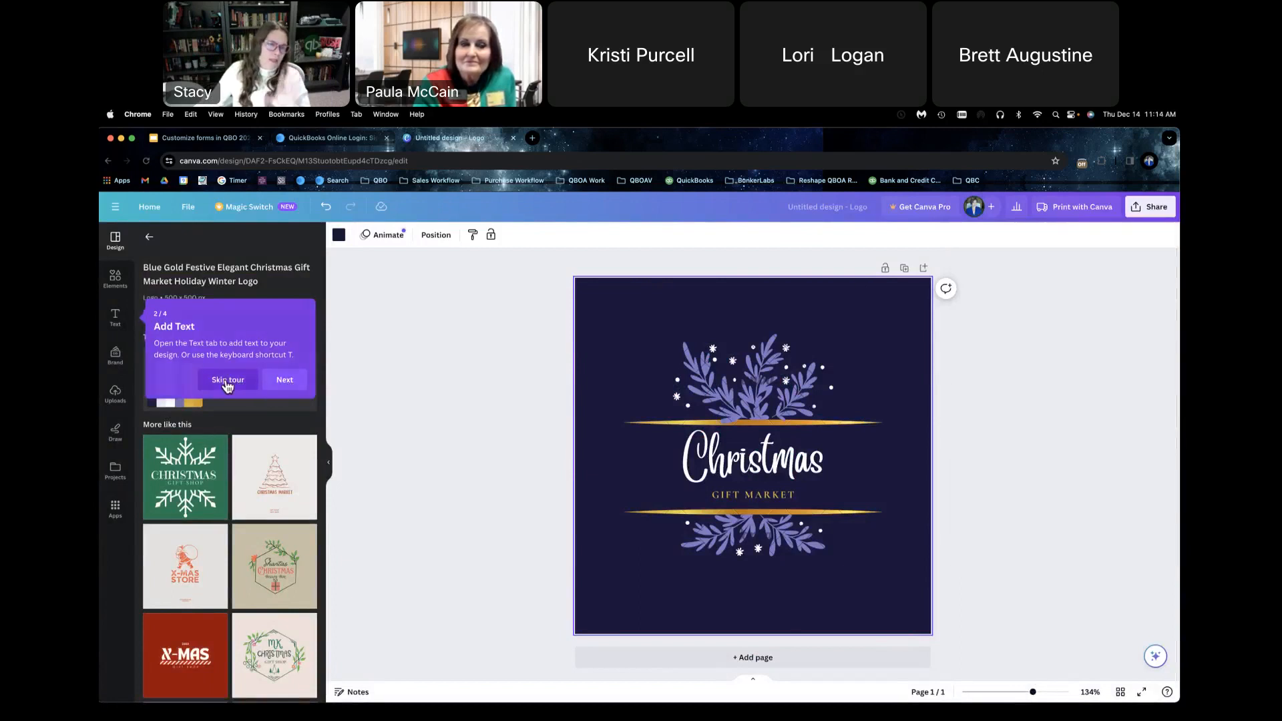
left_click(200, 459)
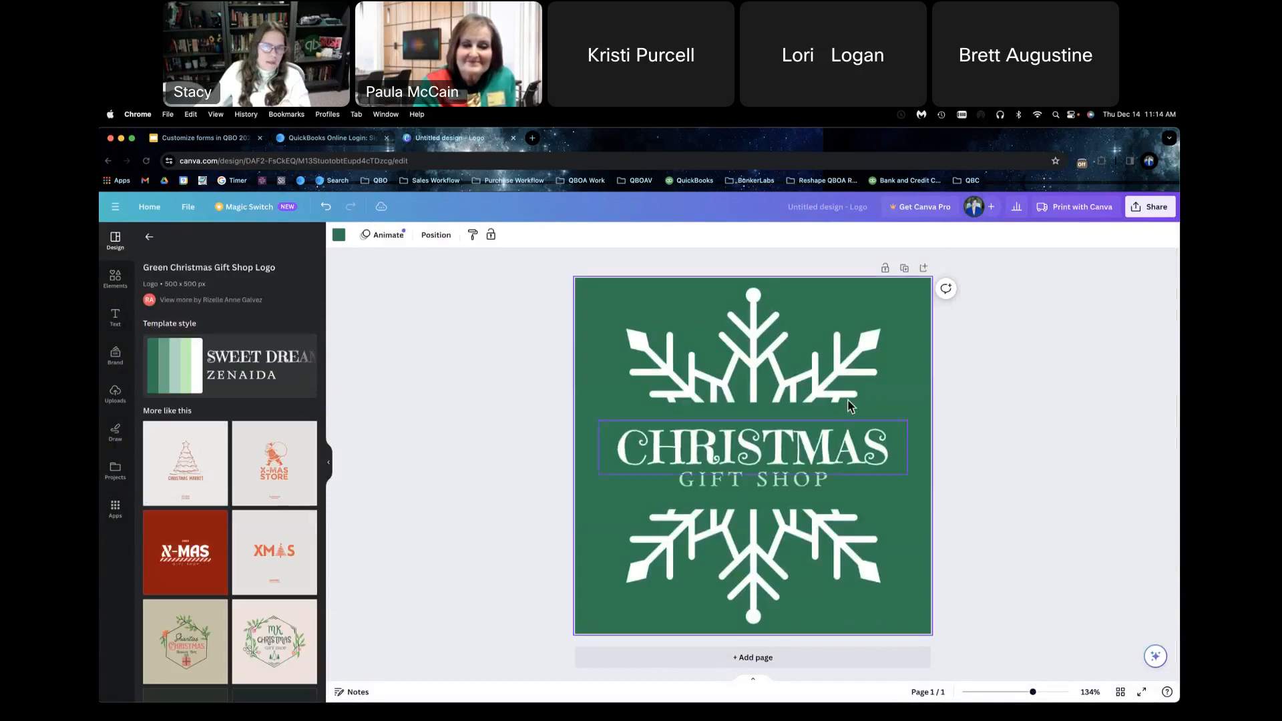
left_click(1149, 207)
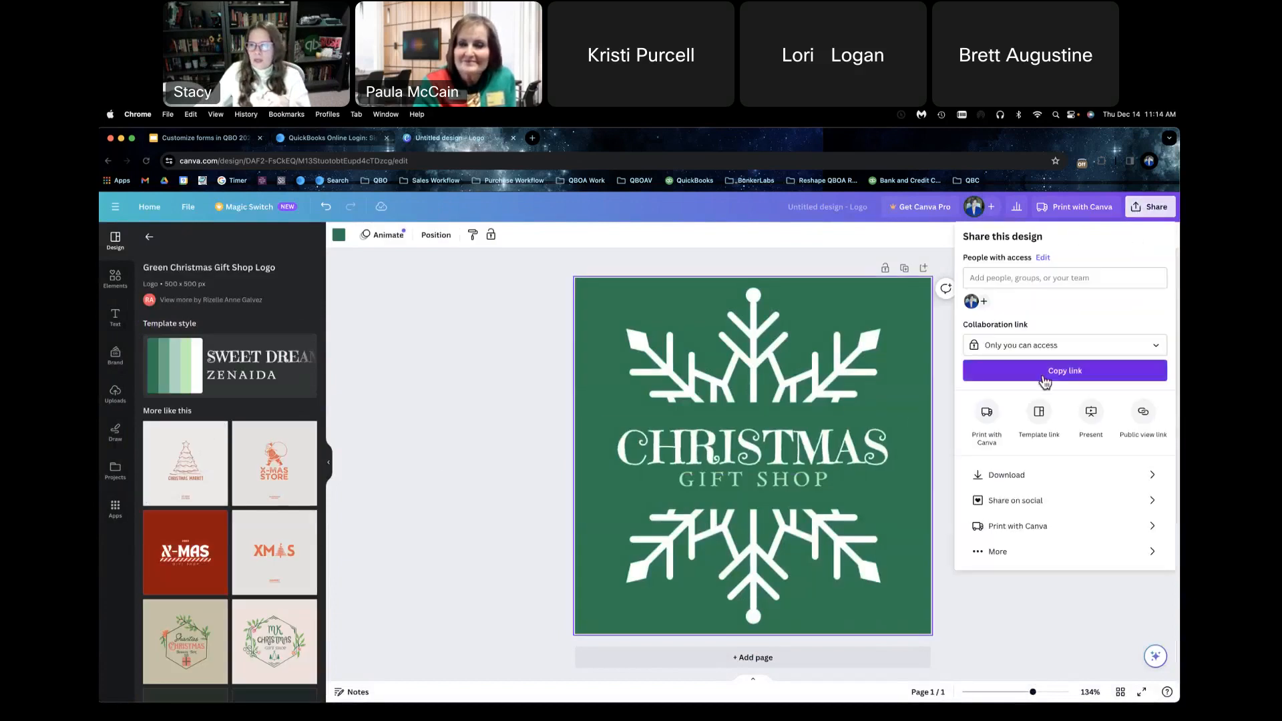
left_click(1043, 476)
left_click(1052, 404)
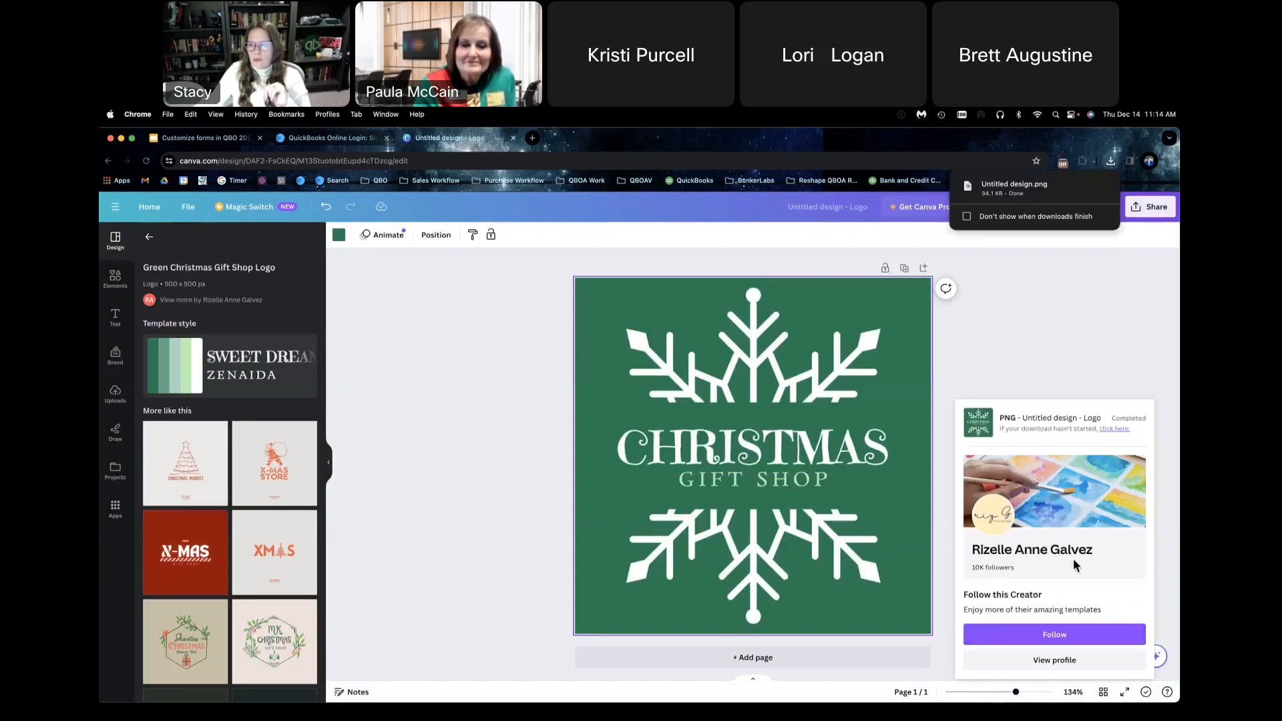
Step: Close the Canva design and choose the Training QBOA company on the QuickBooks Online login page
left_click(513, 137)
left_click(339, 140)
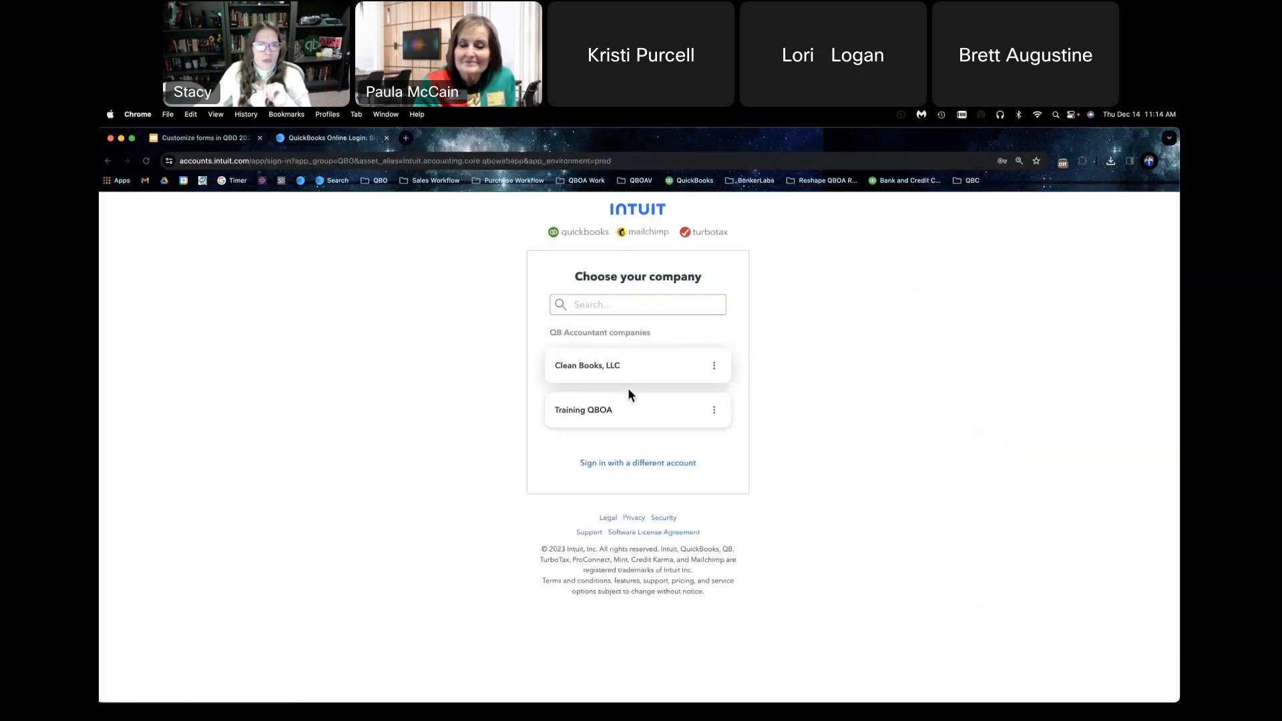
left_click(629, 409)
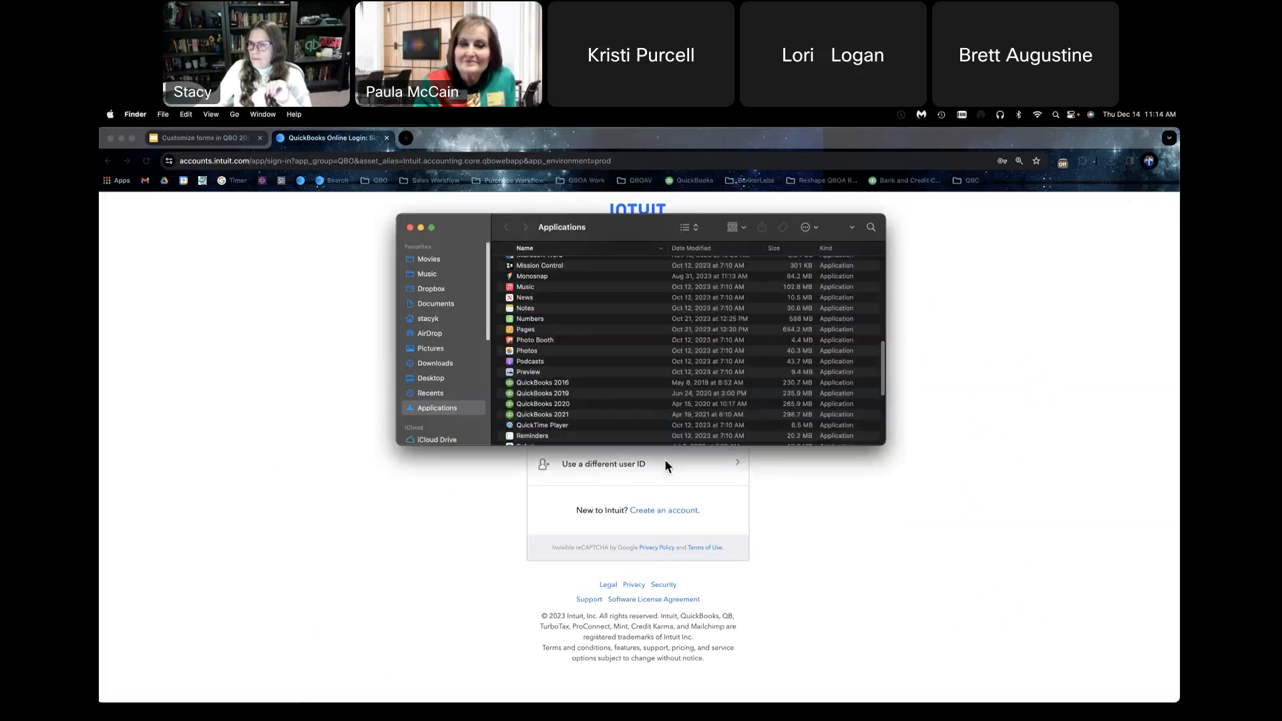
Step: Look through the Finder folders for the downloaded logo and move the Finder window out of the way
left_click(433, 274)
left_click(436, 375)
left_click_drag(657, 232, 1178, 241)
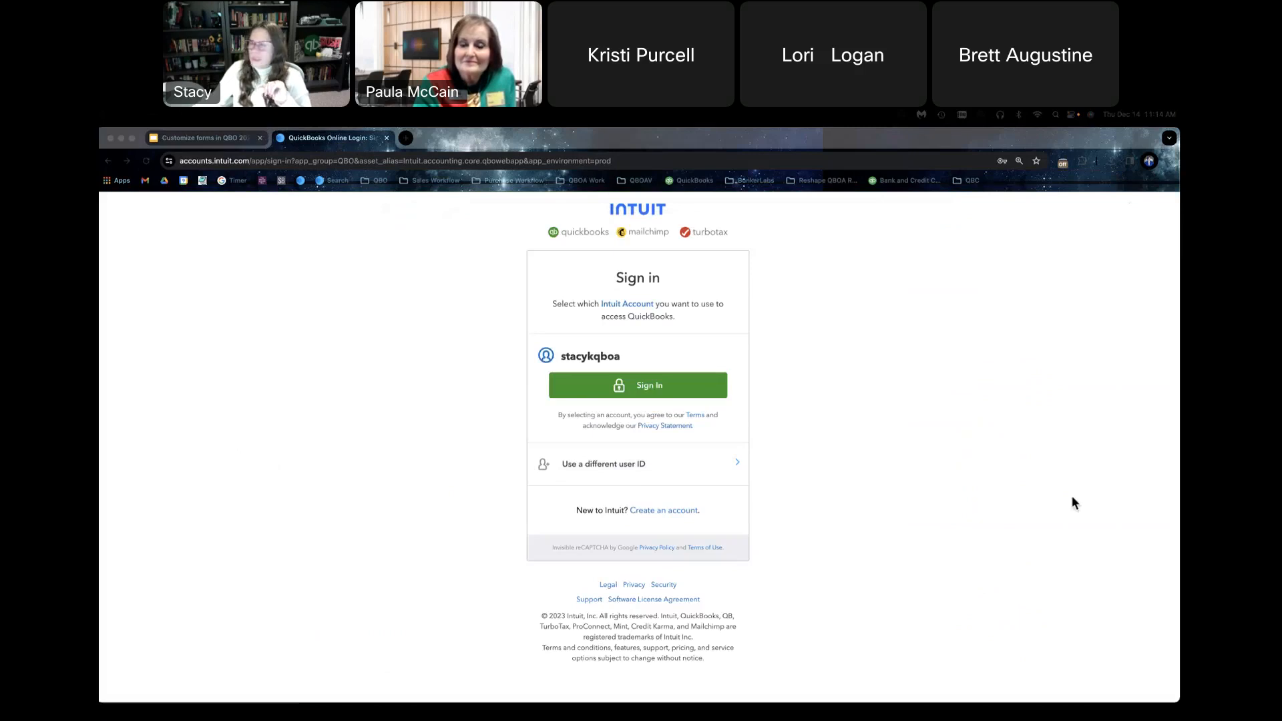
Step: Sign in to QuickBooks Online with the saved Intuit account and open the Training QBOA company
left_click(645, 391)
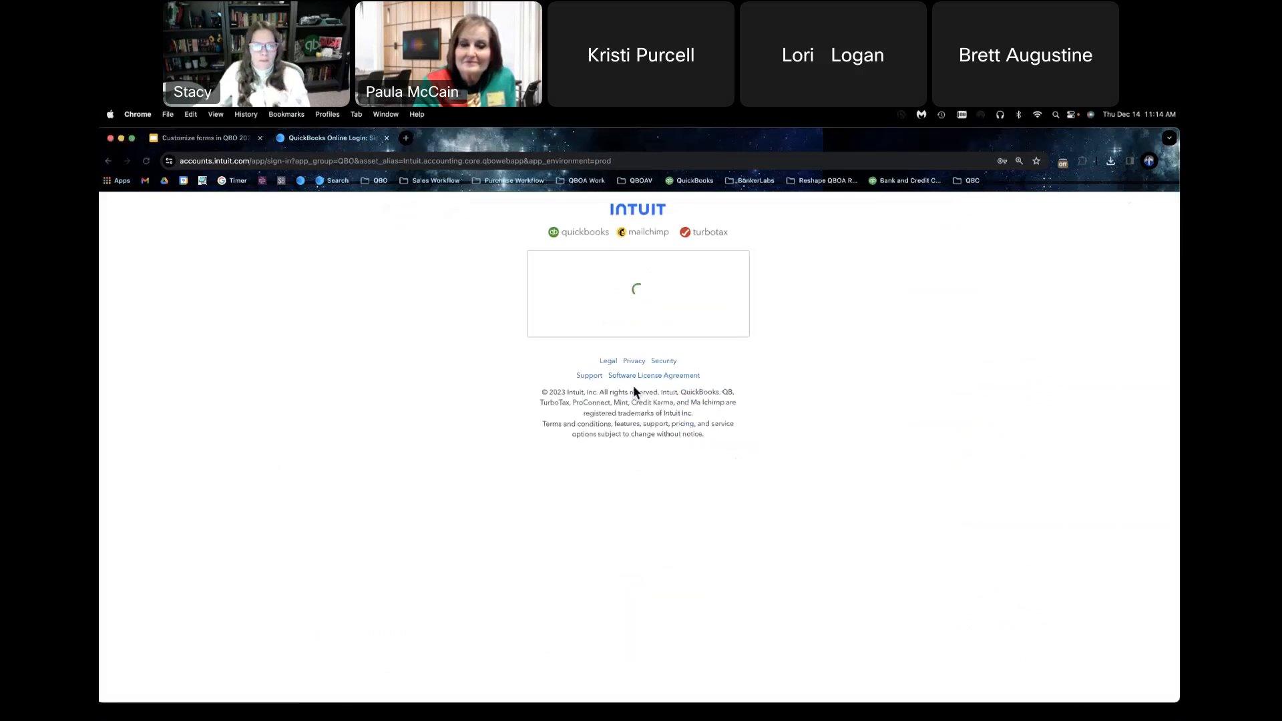
left_click(636, 399)
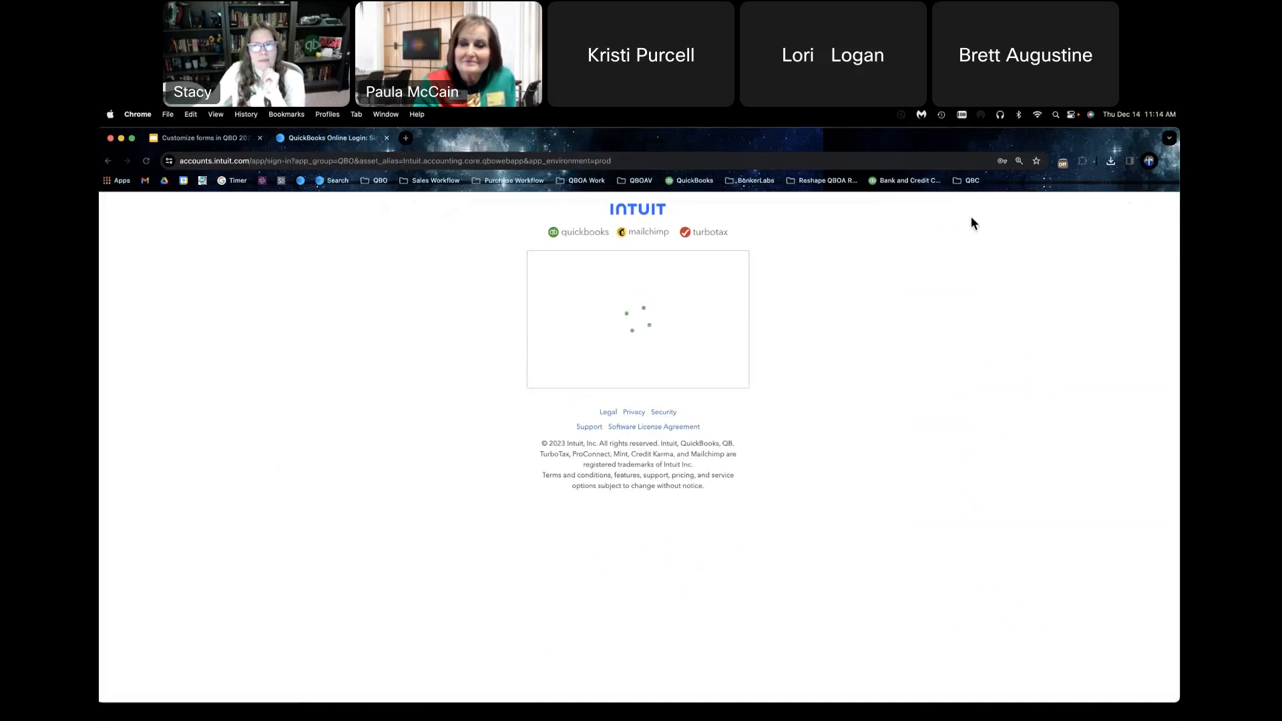
left_click(606, 409)
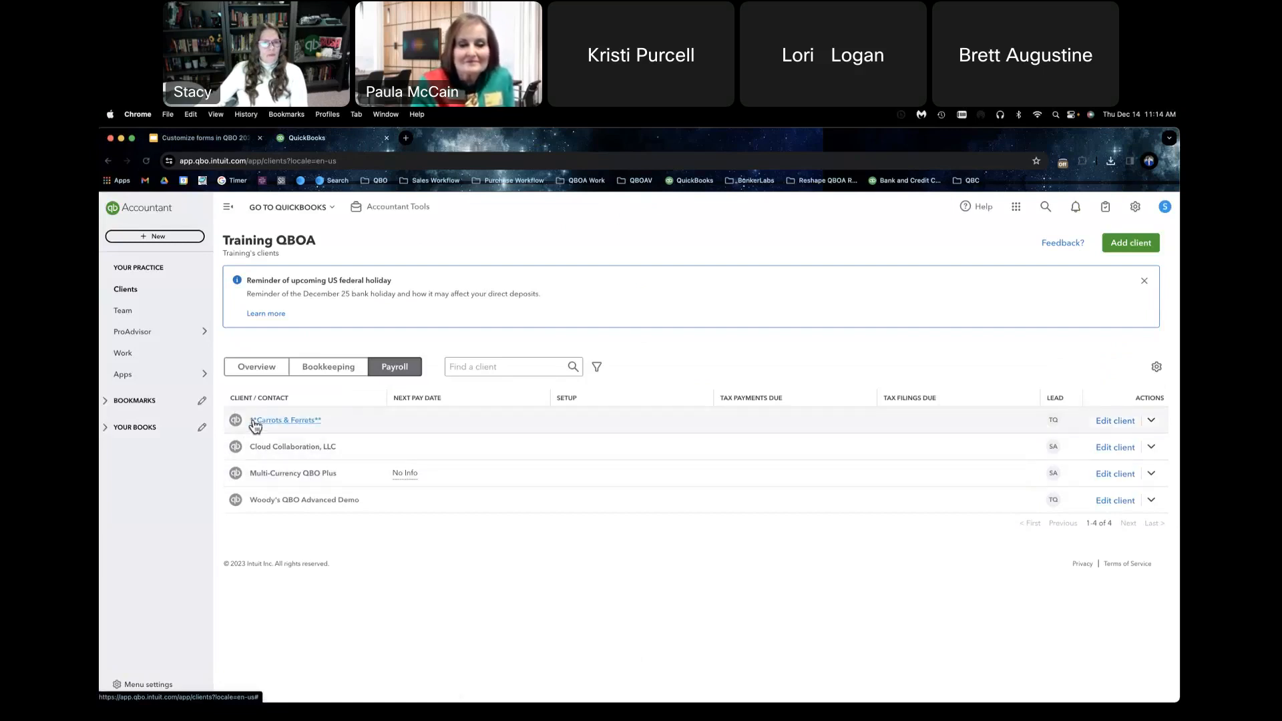
Step: Show the Bookkeeping client list and open the Peas & Bees client's books
left_click(308, 370)
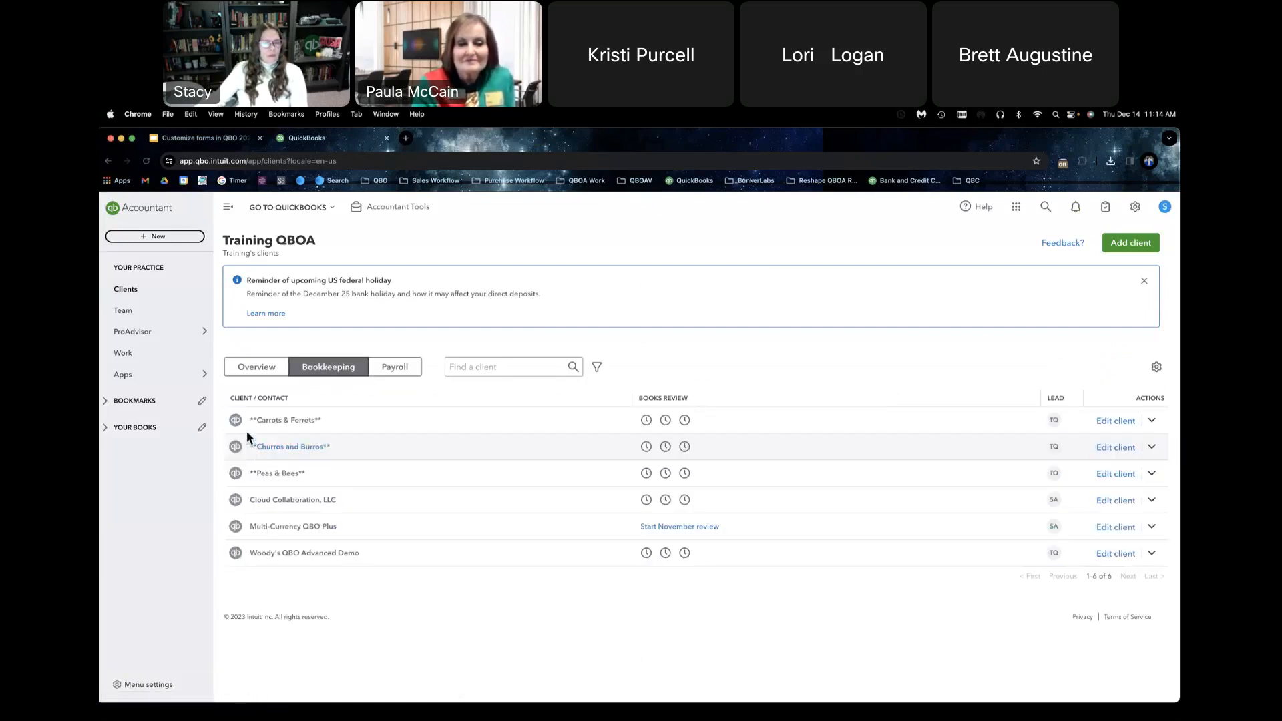
left_click(236, 474)
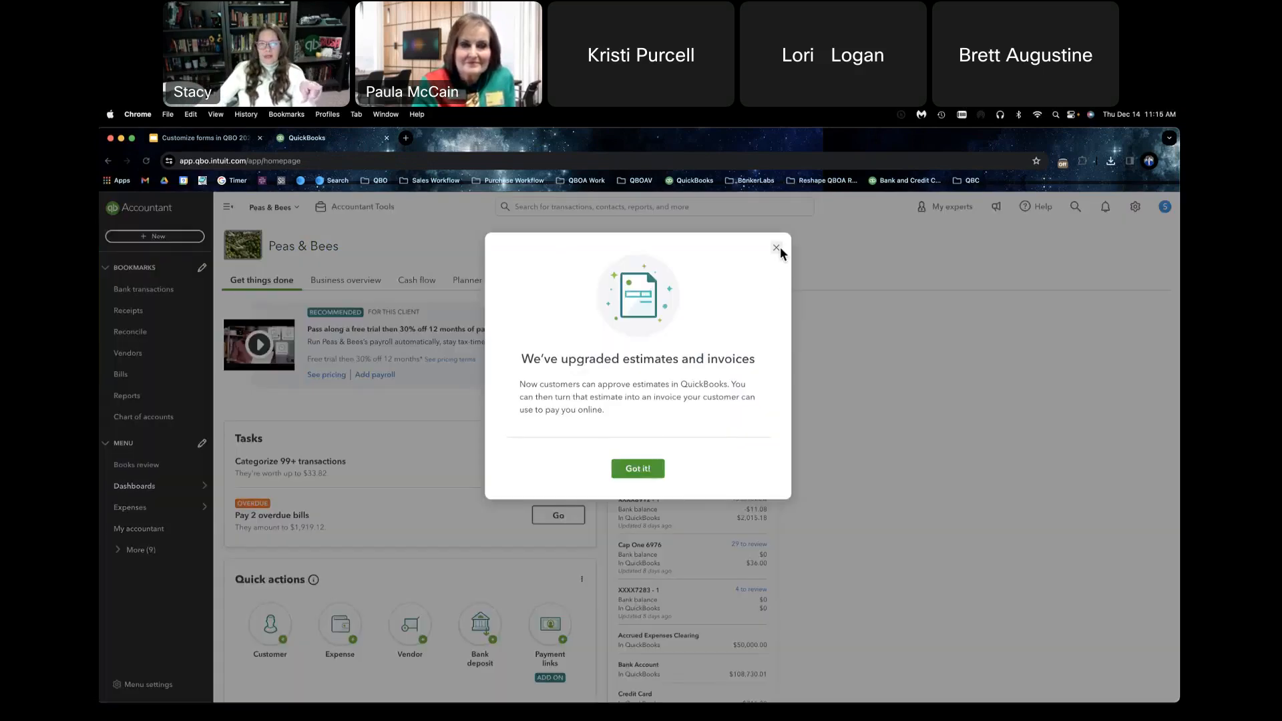
Step: View the Peas & Bees account and company settings through the company logo, and close them again
left_click(780, 248)
left_click(253, 255)
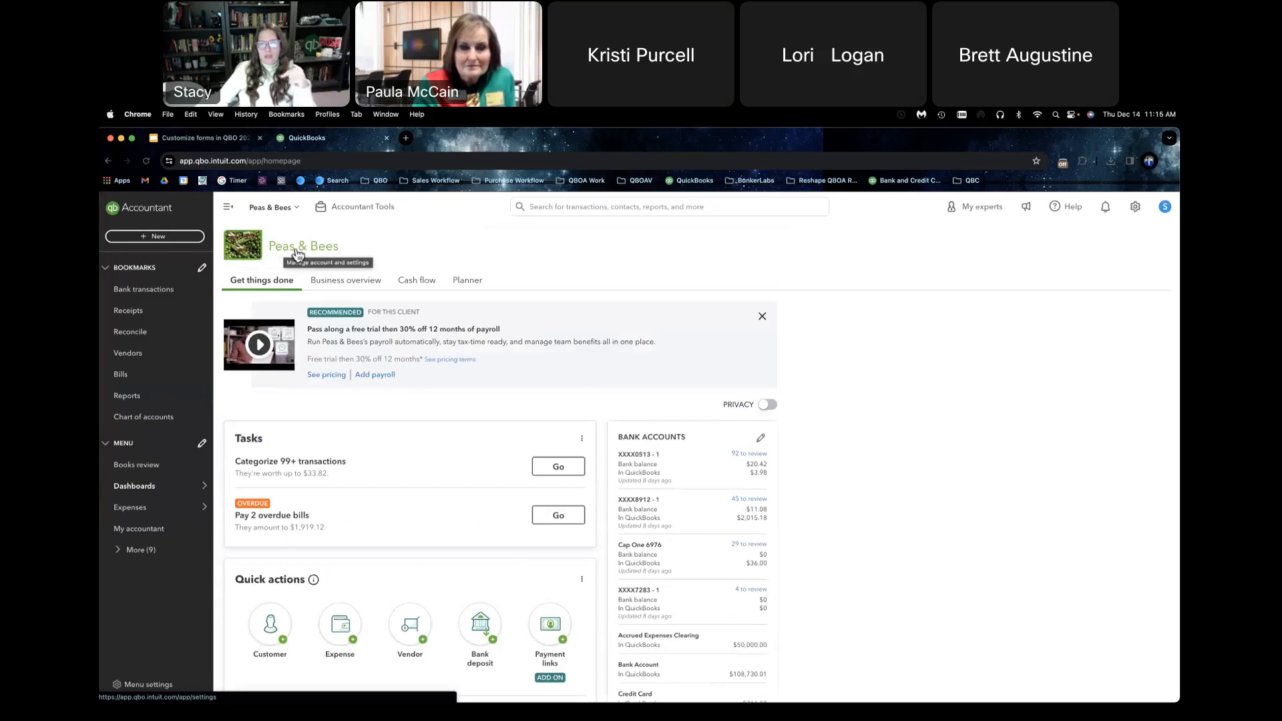
left_click(238, 250)
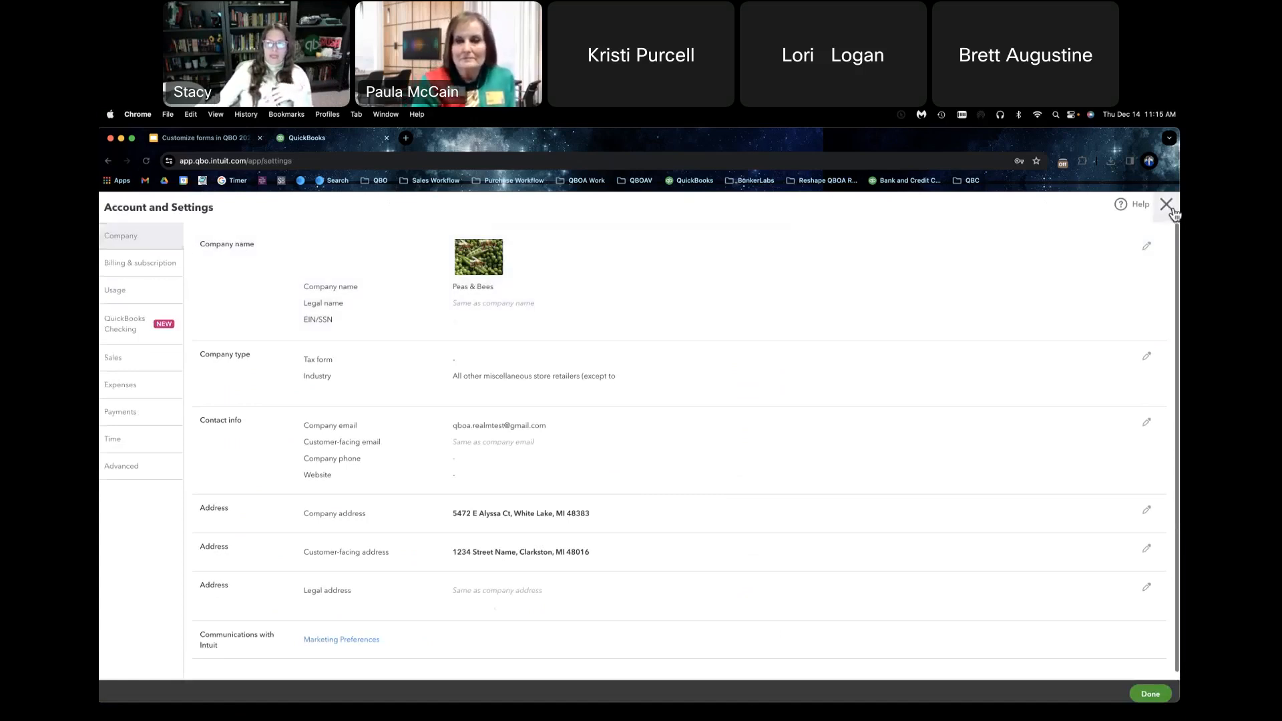
left_click(1165, 205)
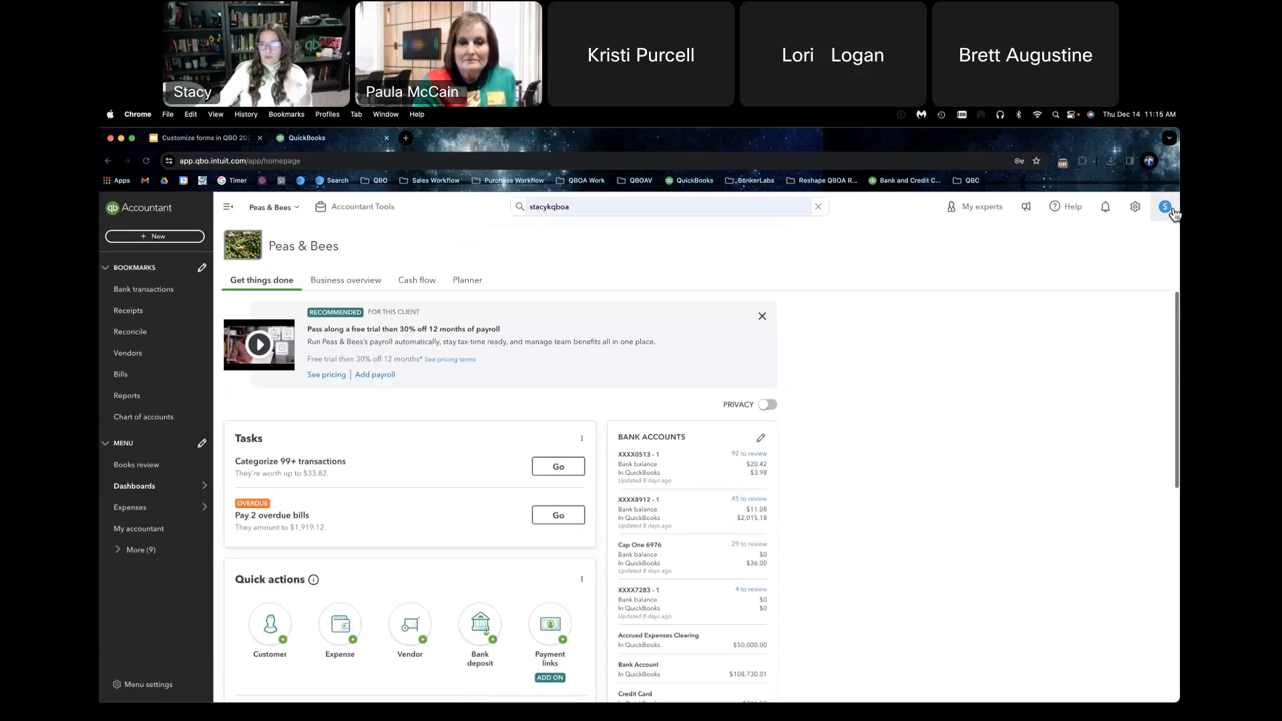
Step: Review the company's details in Account and settings, and close them again
left_click(1135, 208)
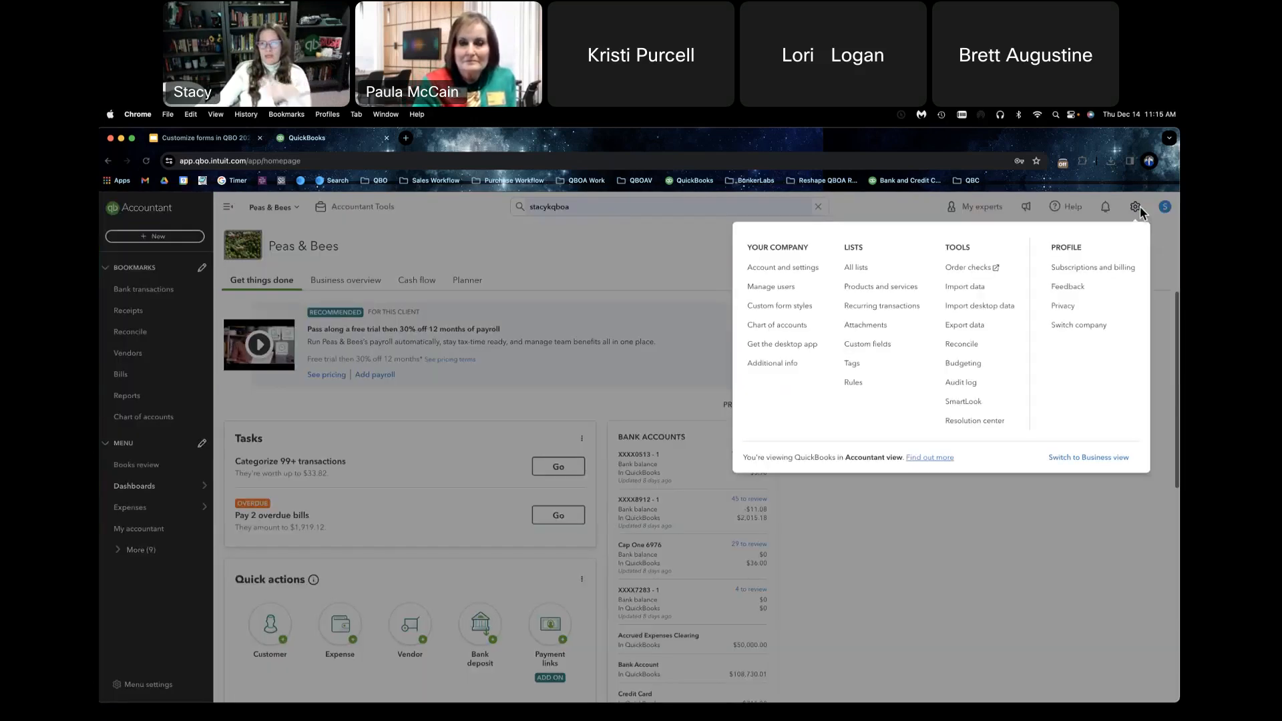
left_click(783, 270)
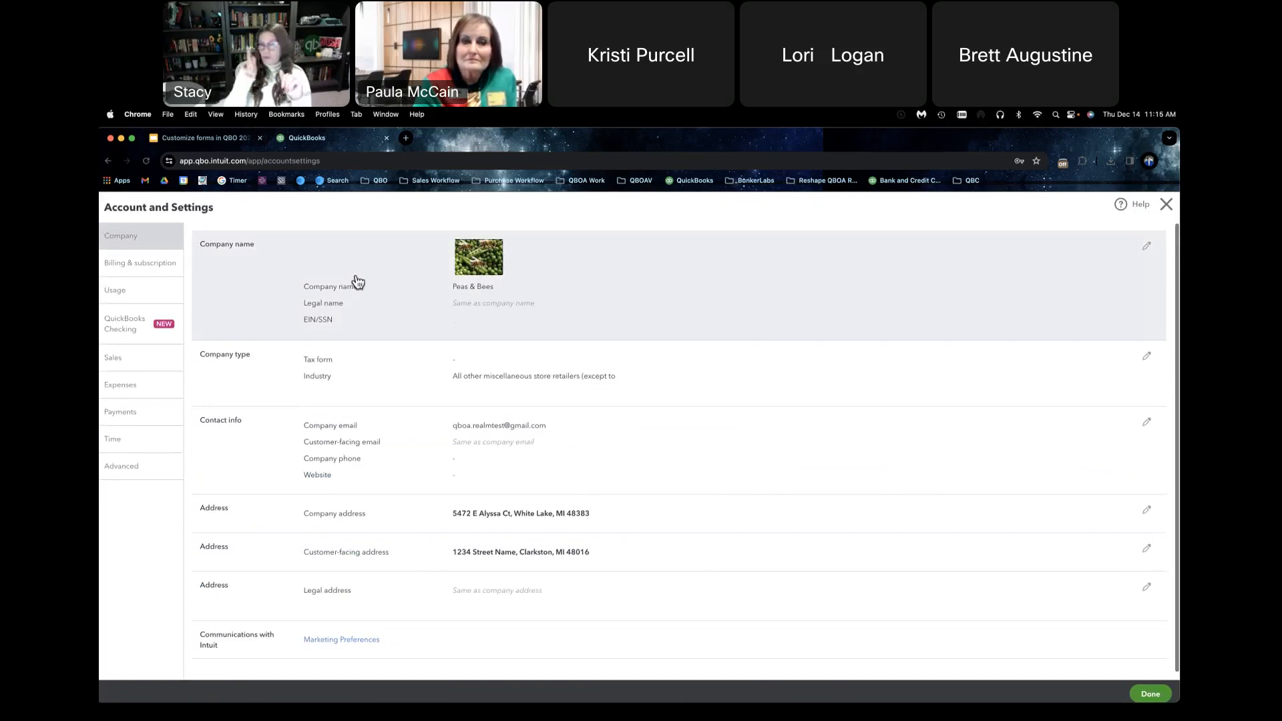
left_click(1166, 205)
left_click(694, 468)
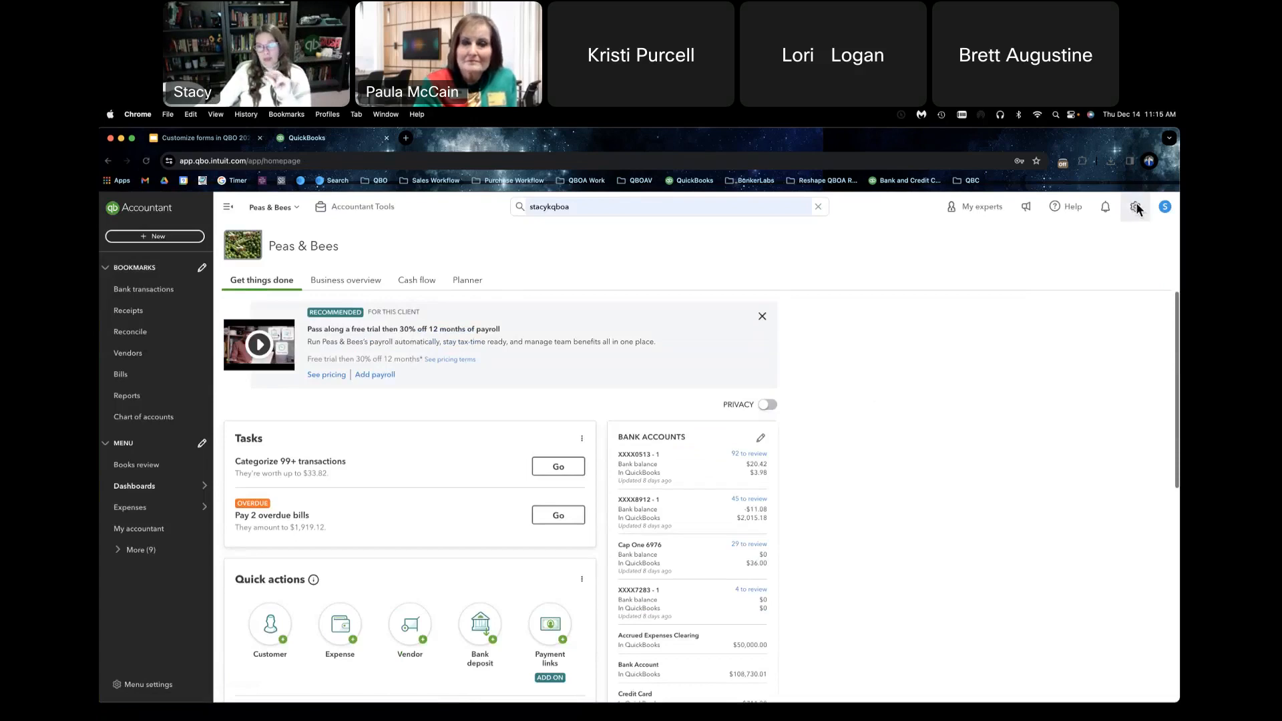
Step: Open the custom form styles list, preview the Boxcar Test invoice style as a PDF and close the preview
left_click(1135, 207)
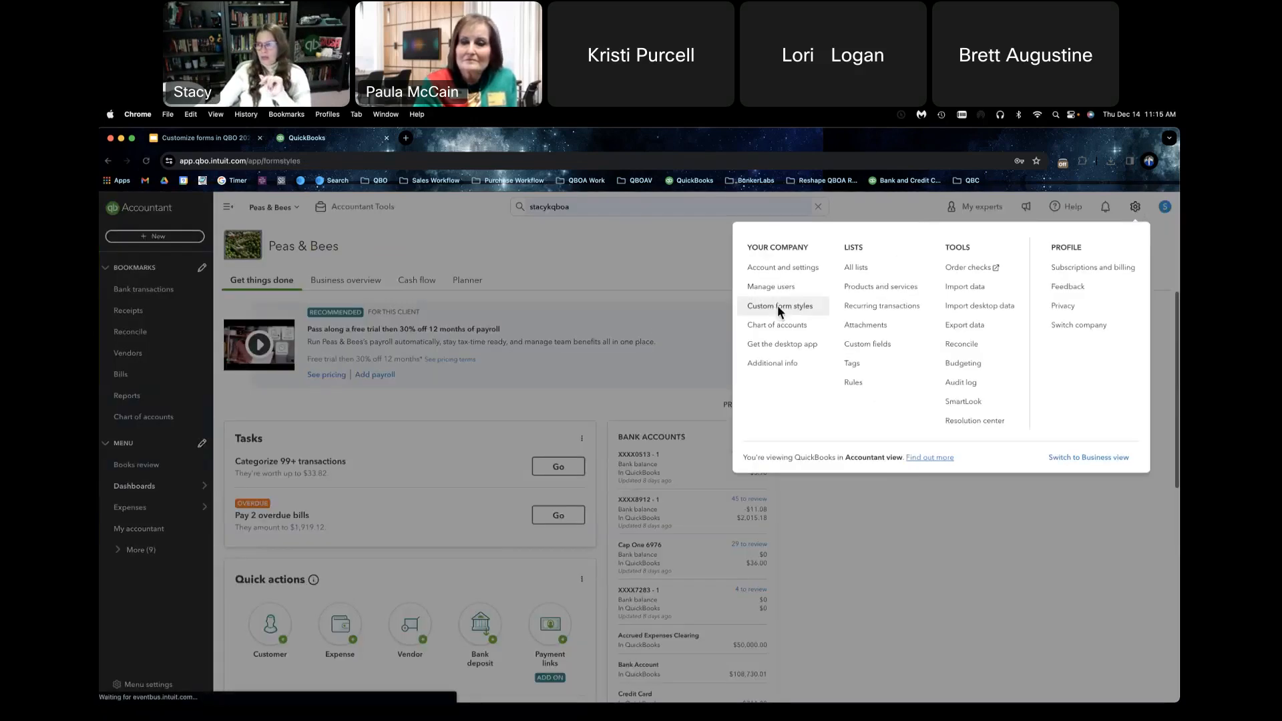
left_click(779, 307)
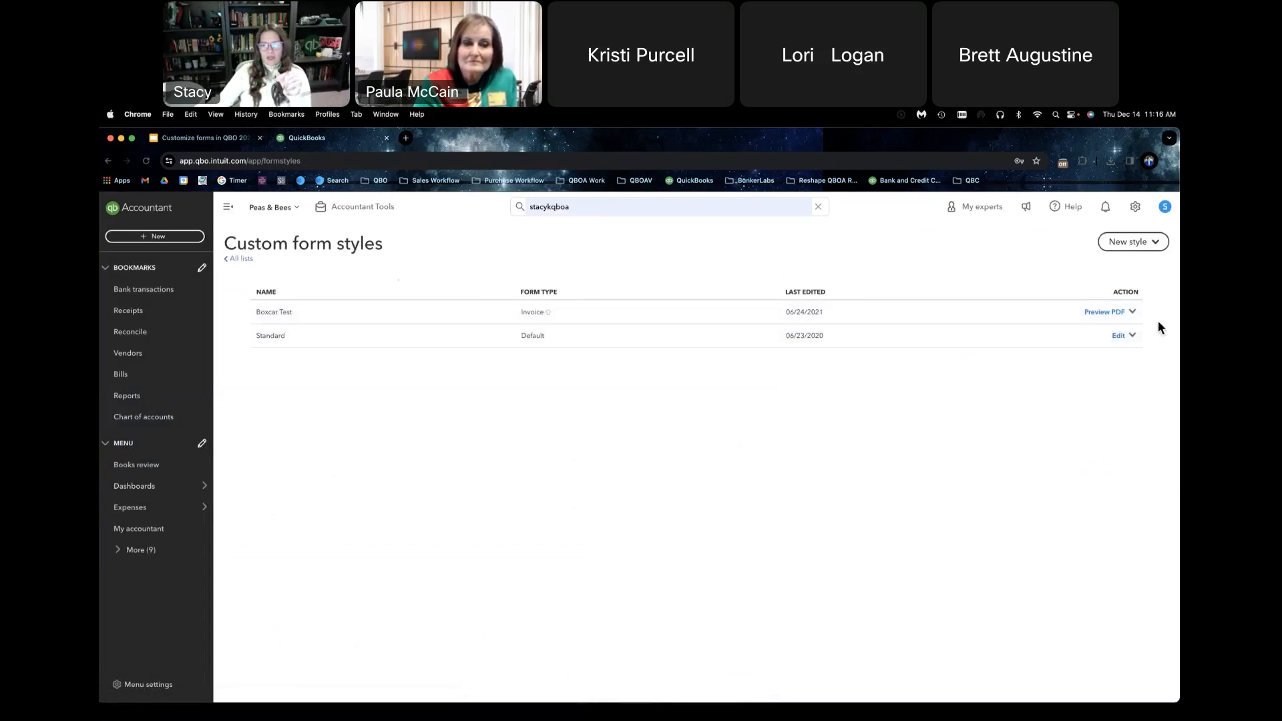
left_click(1139, 313)
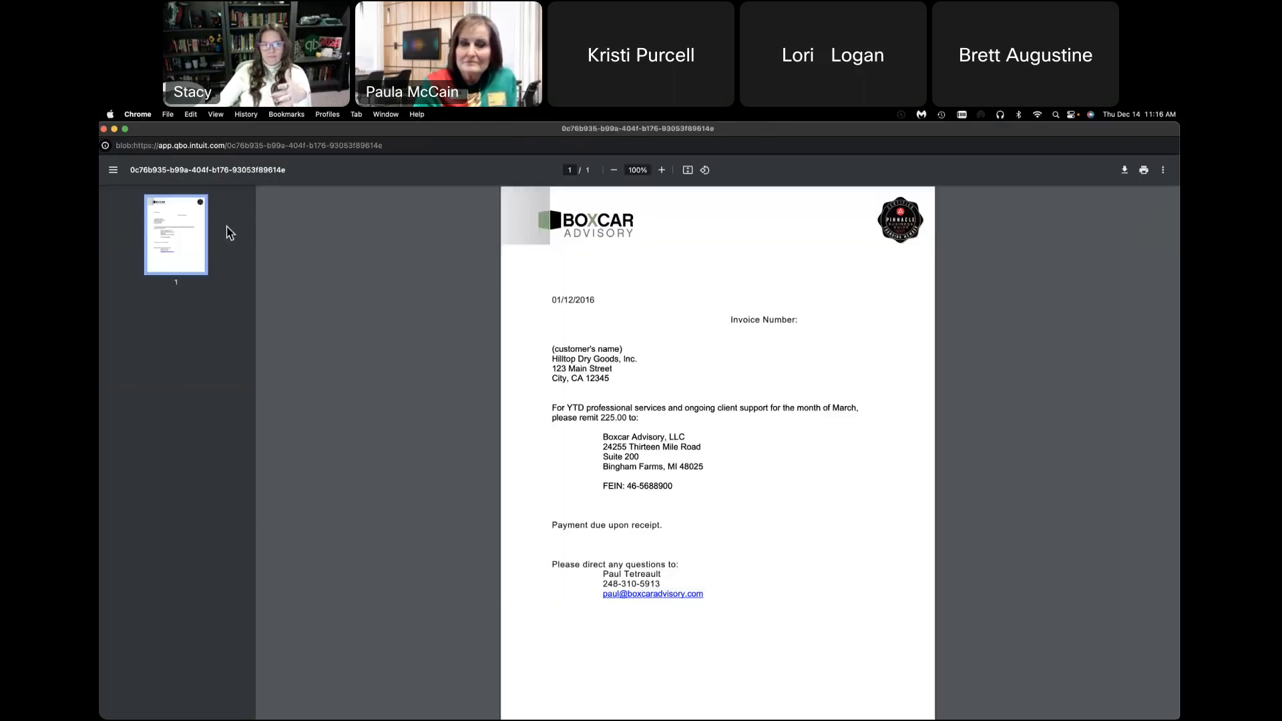
left_click(104, 130)
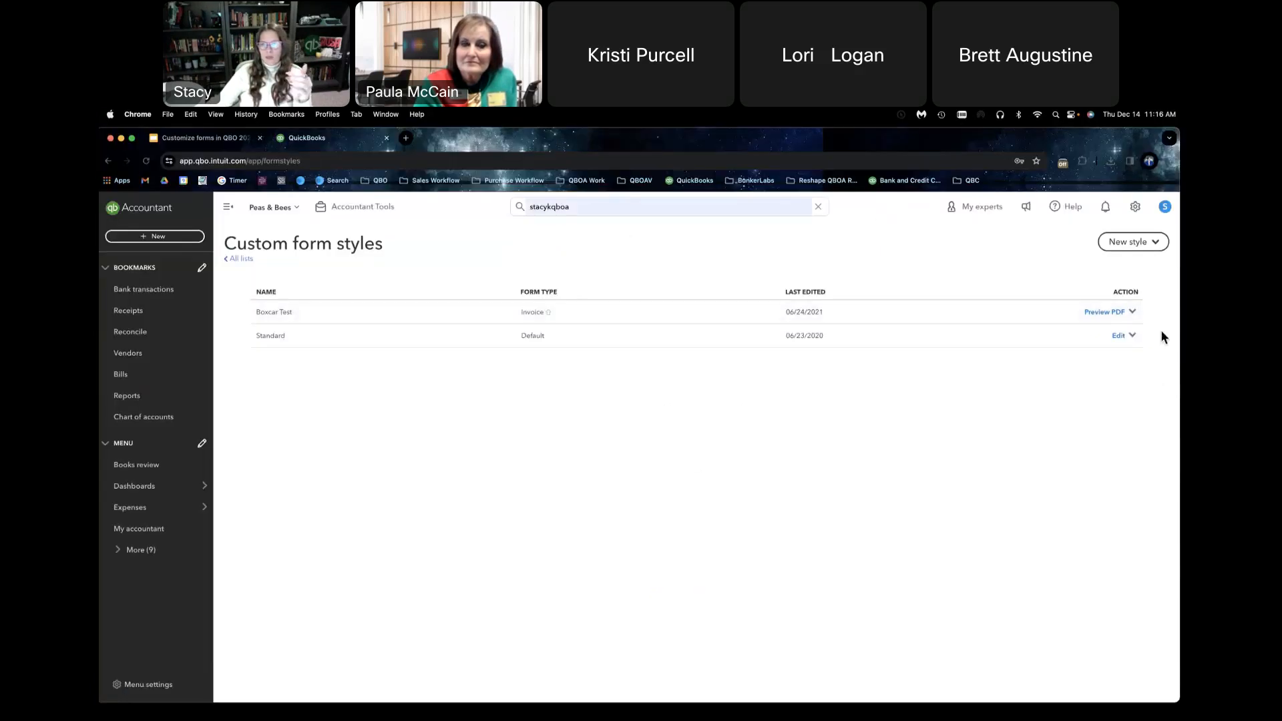
Step: Delete the Boxcar Test invoice style from the custom form styles and confirm the deletion
left_click(1135, 313)
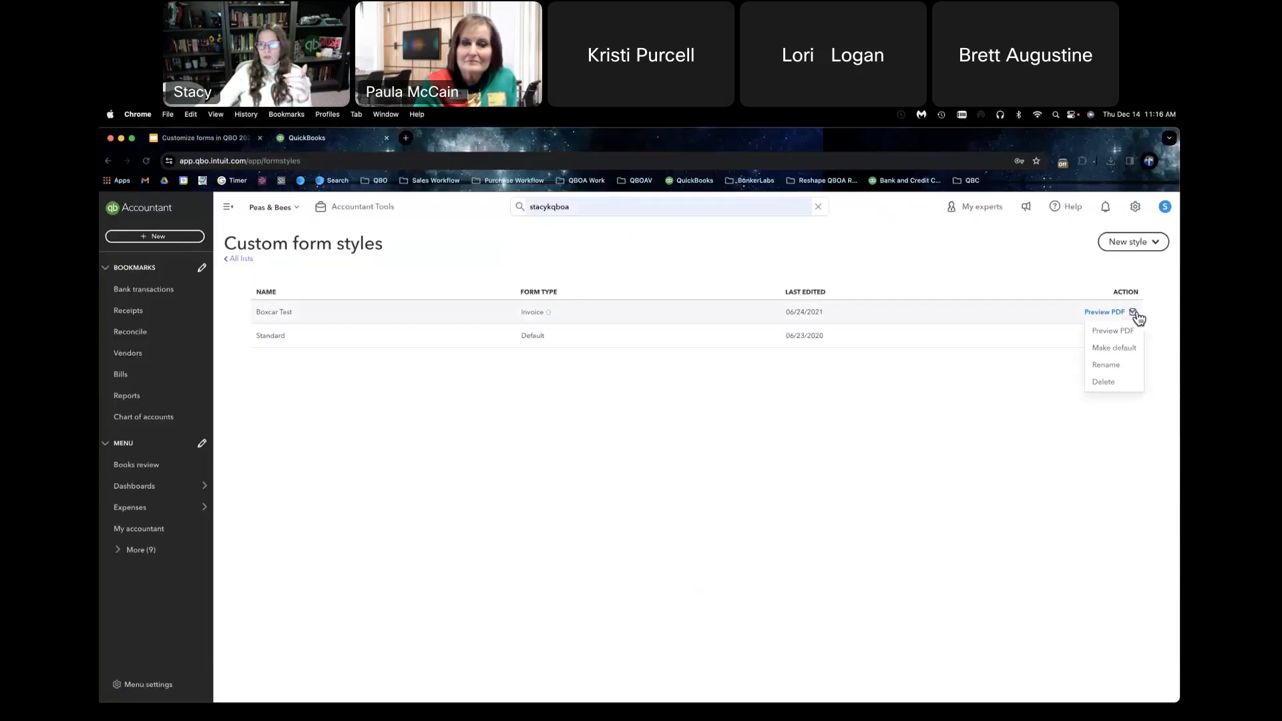
left_click(1115, 381)
left_click(720, 475)
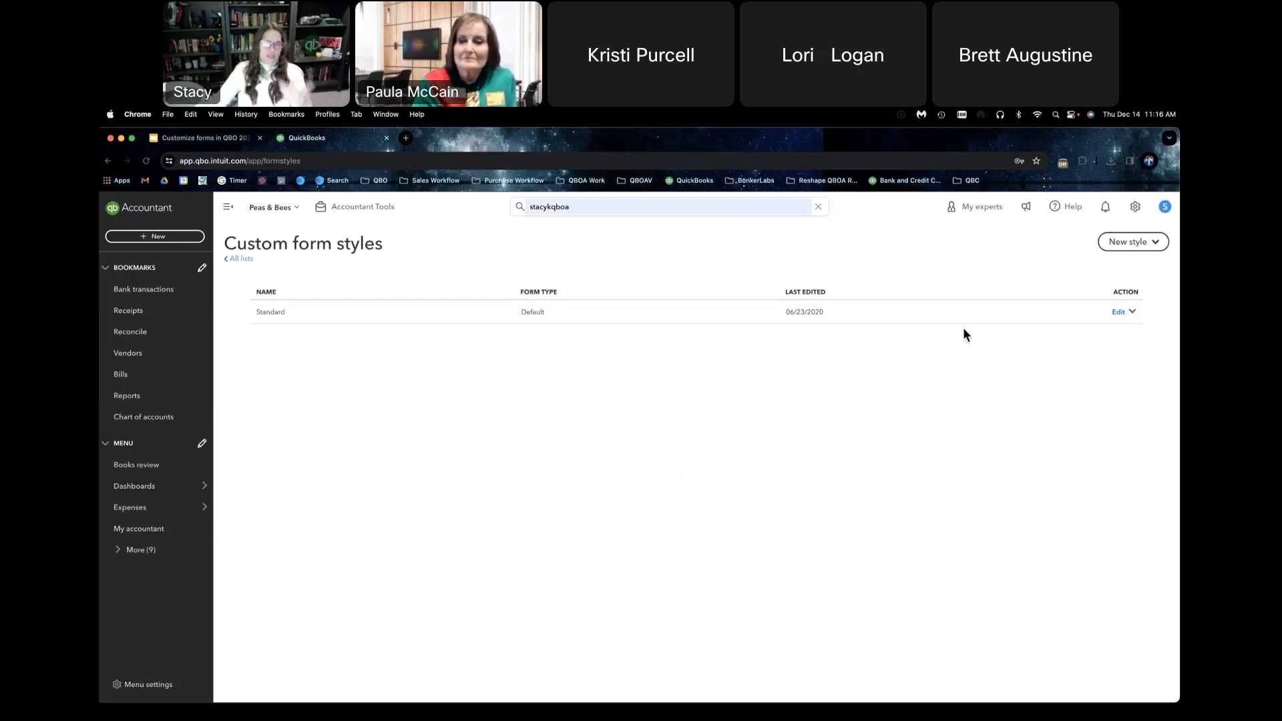
Step: Check the extra actions available for the Standard form style and open that style for editing
left_click(1133, 312)
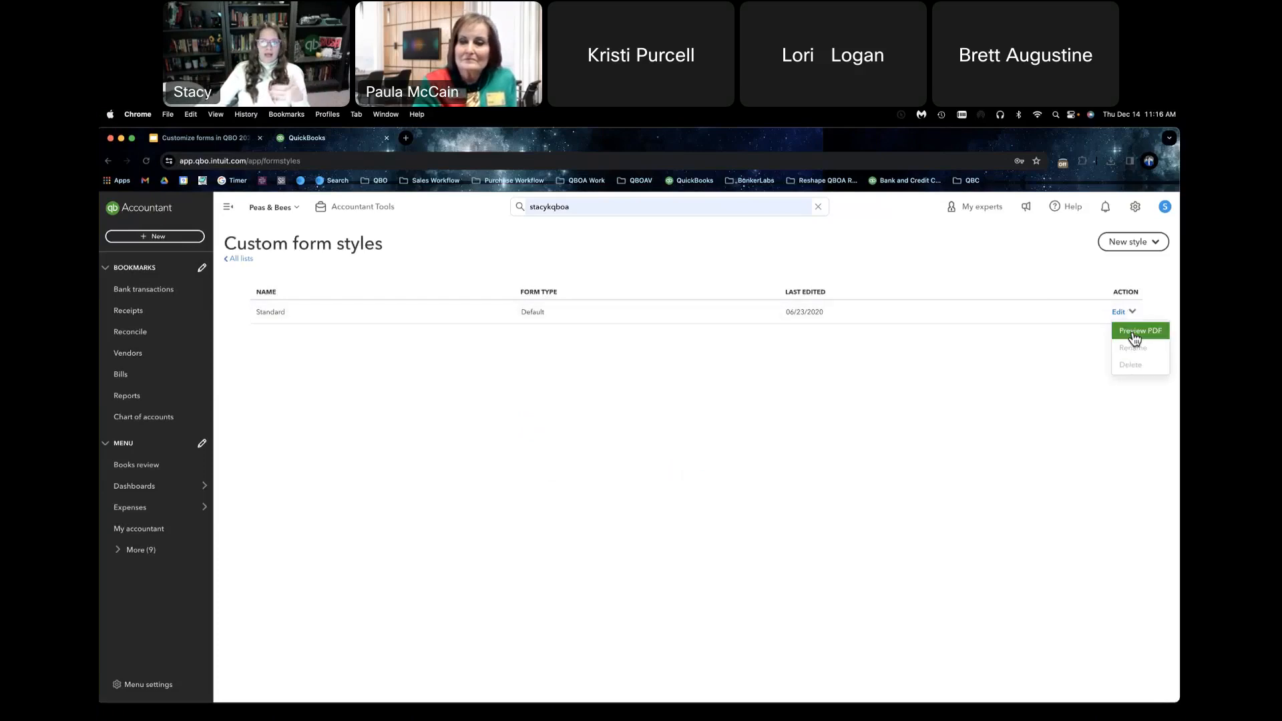
left_click(1076, 347)
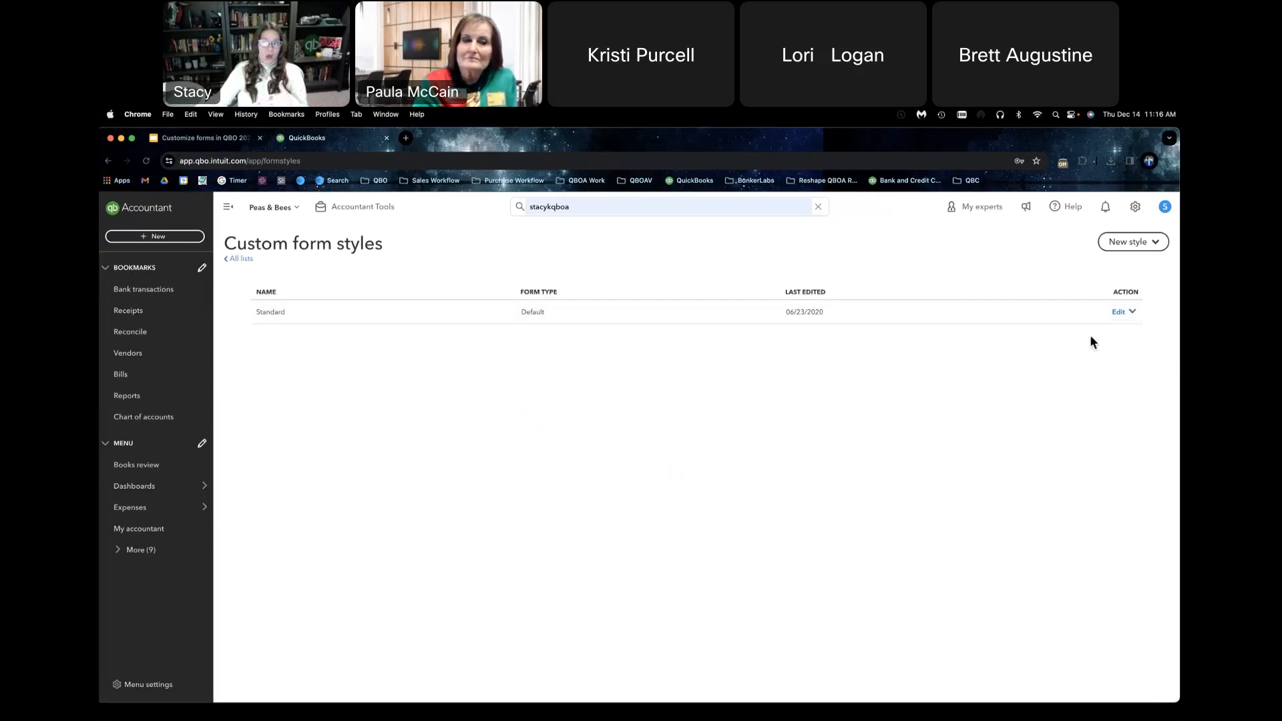
left_click(1118, 315)
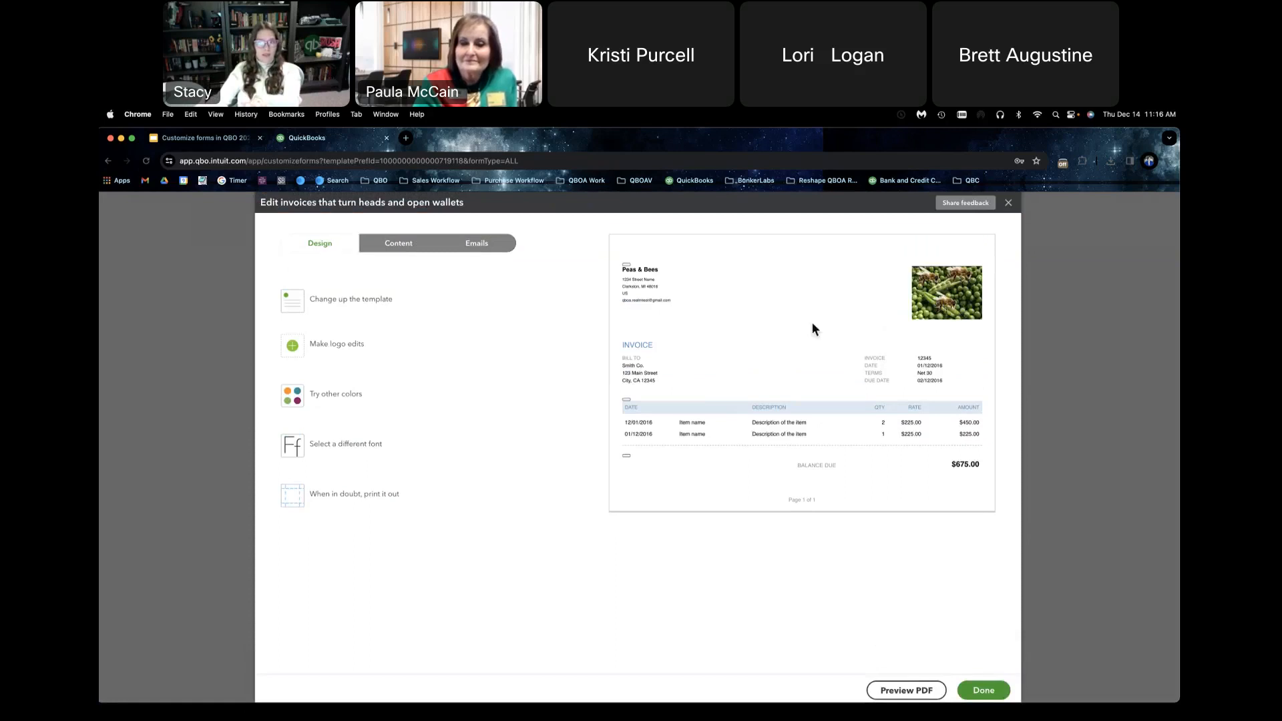
Step: Show the form's logo options, view the Logos picker and close it without changing the logo
left_click(361, 354)
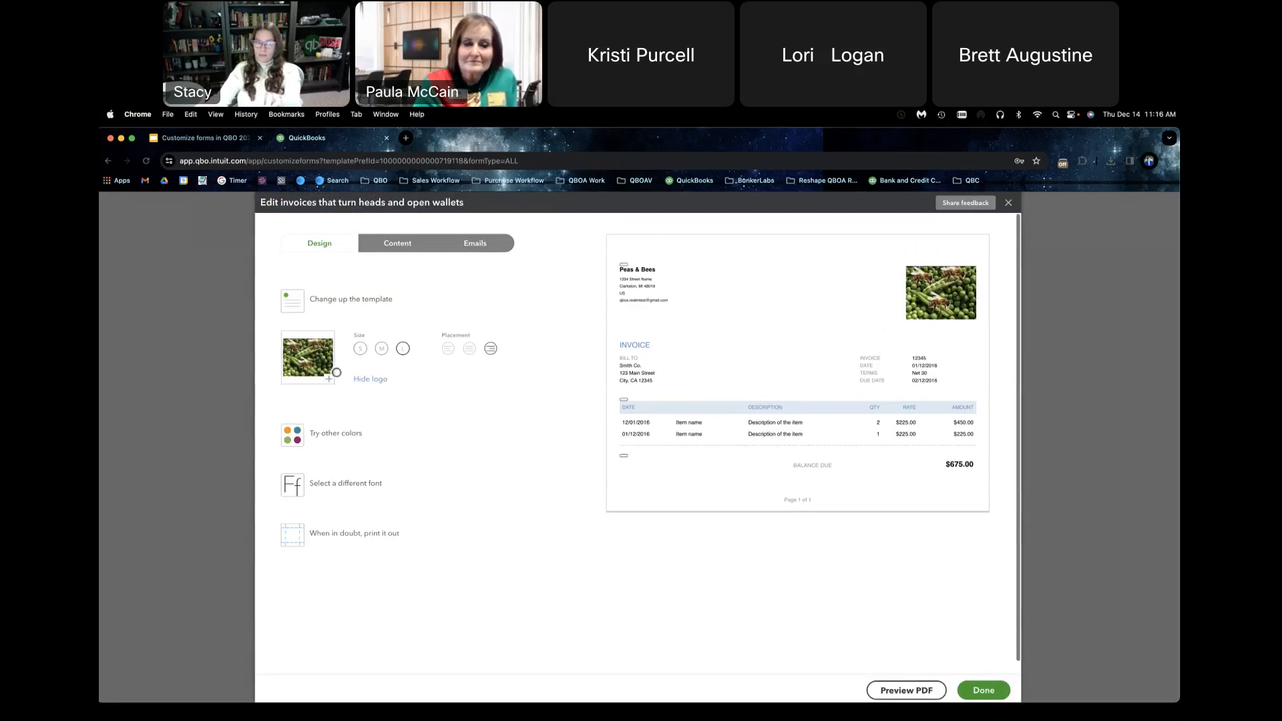
left_click(329, 385)
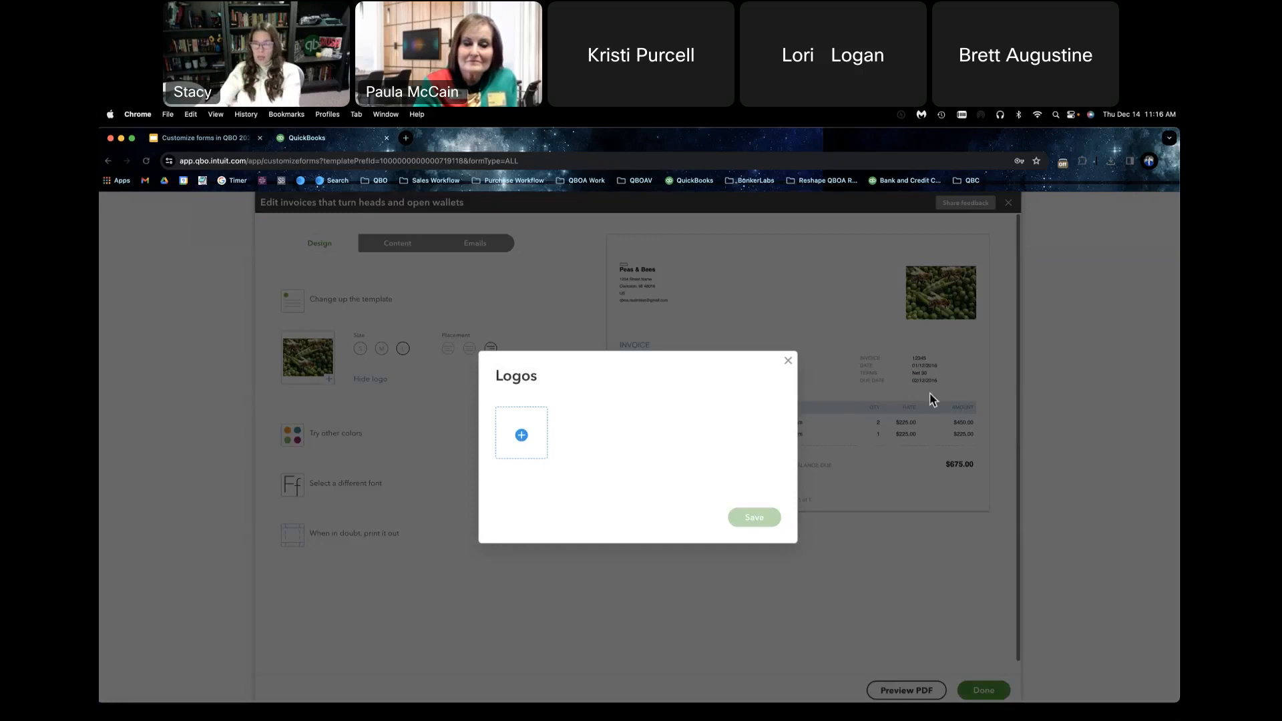
left_click(788, 361)
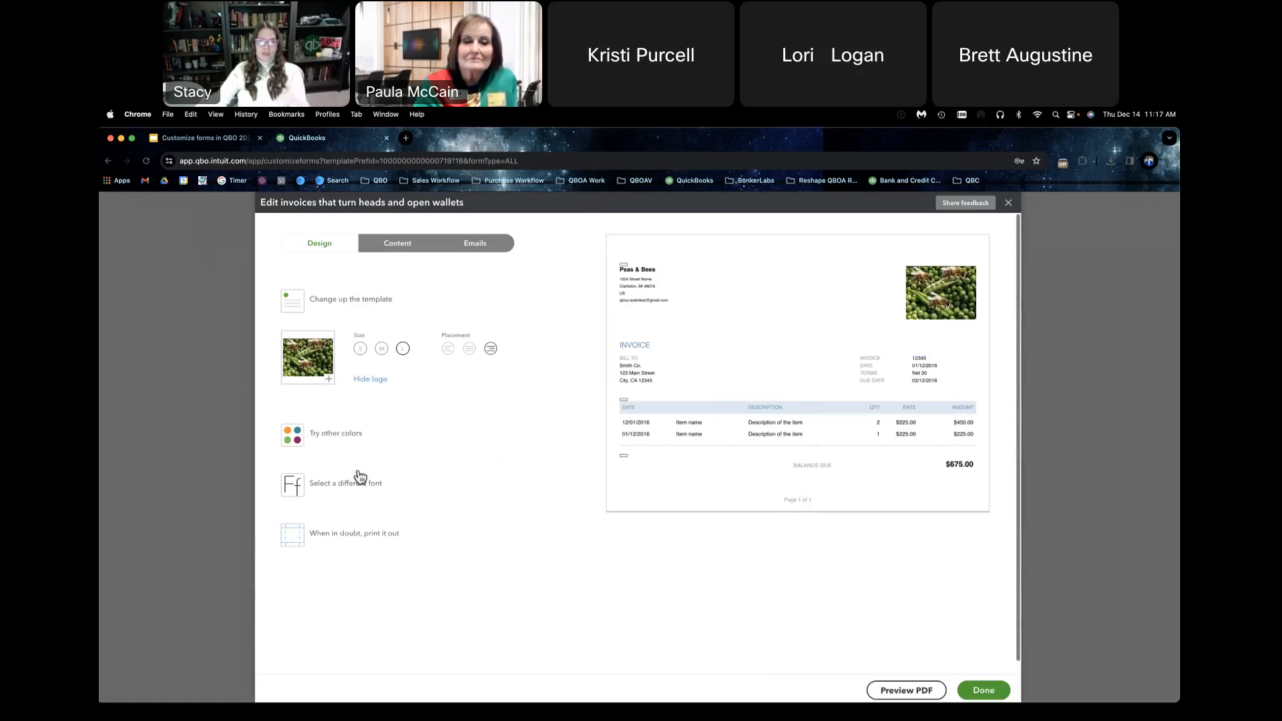
Step: Try smaller logo sizes and the center and left placements, and return the logo to large size with right placement
left_click(387, 352)
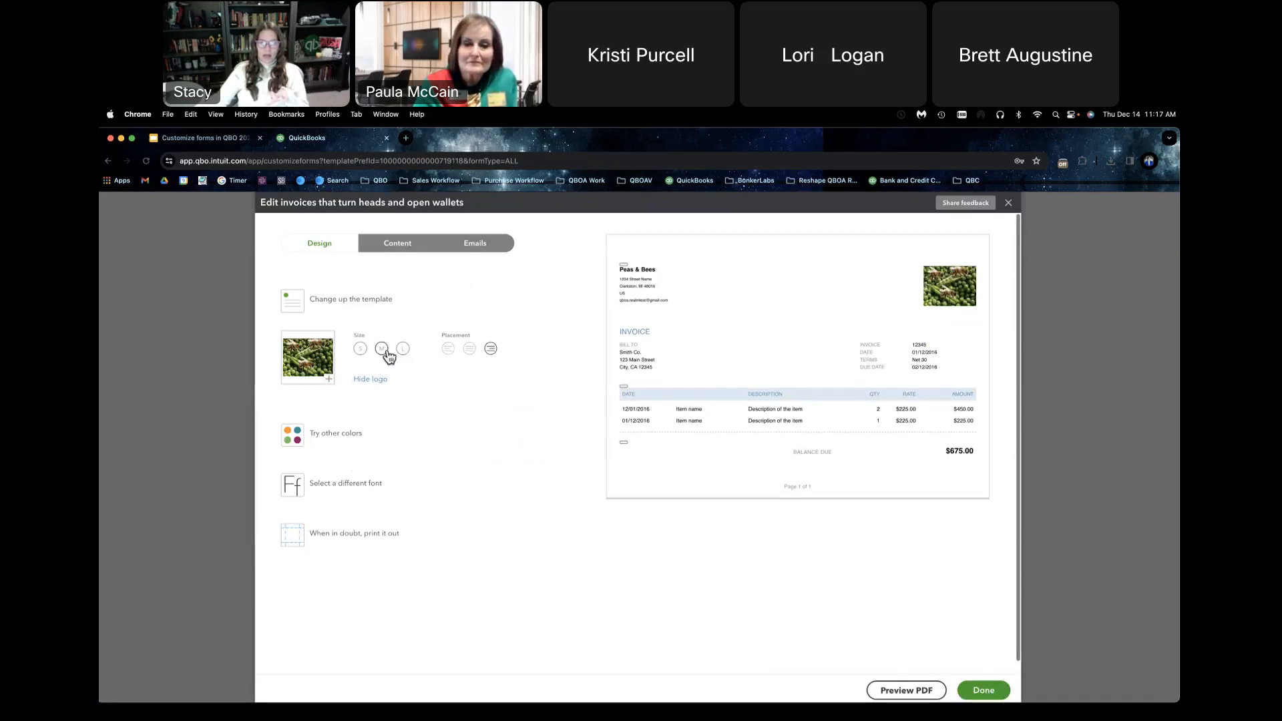
left_click(364, 350)
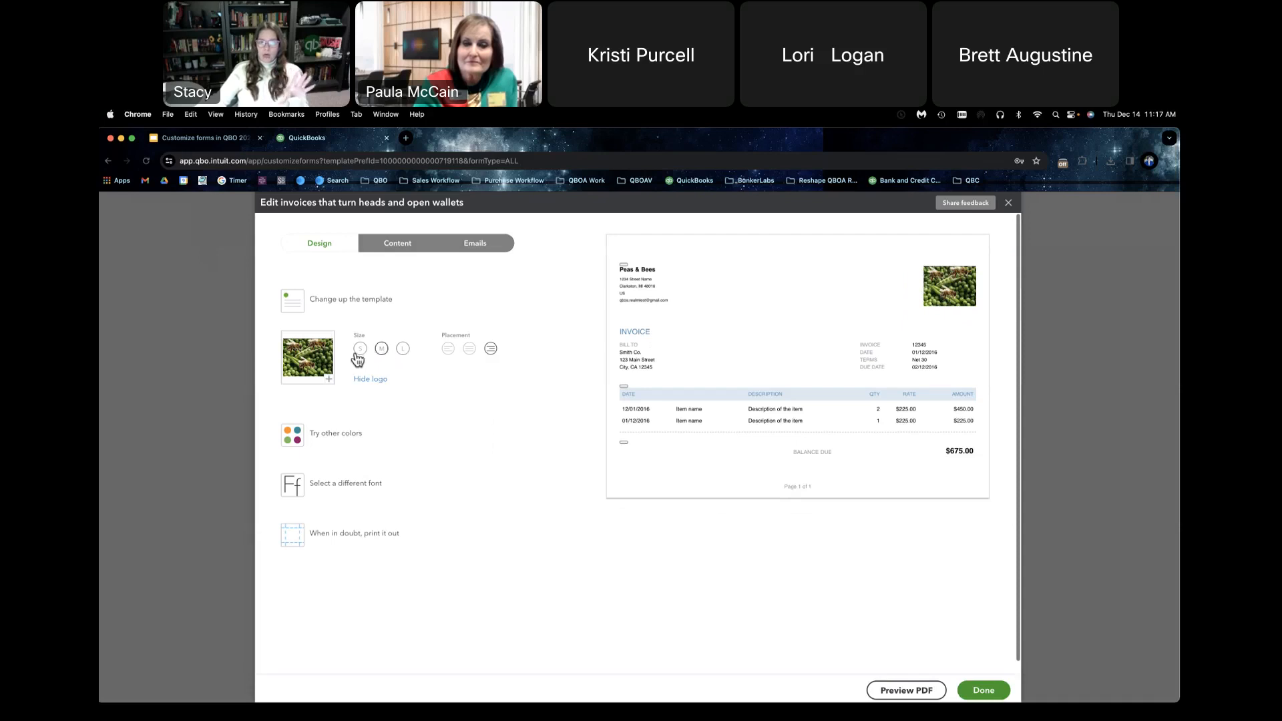
left_click(403, 350)
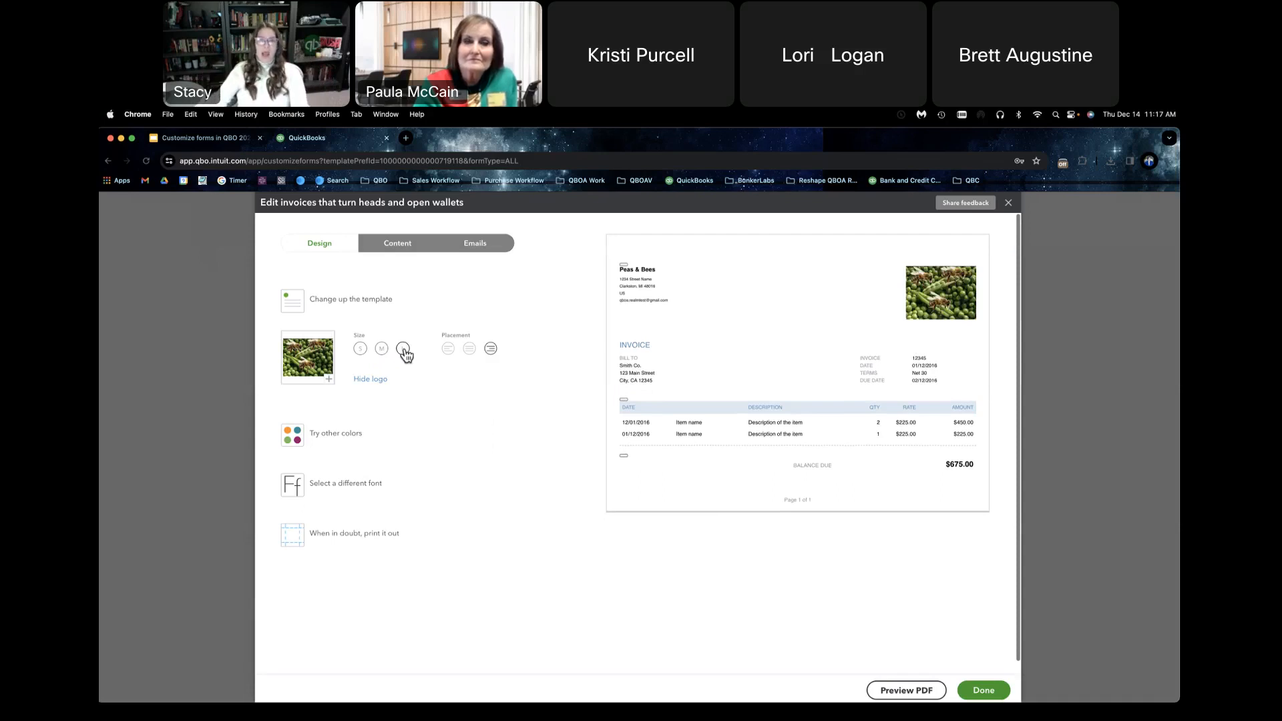
left_click(469, 350)
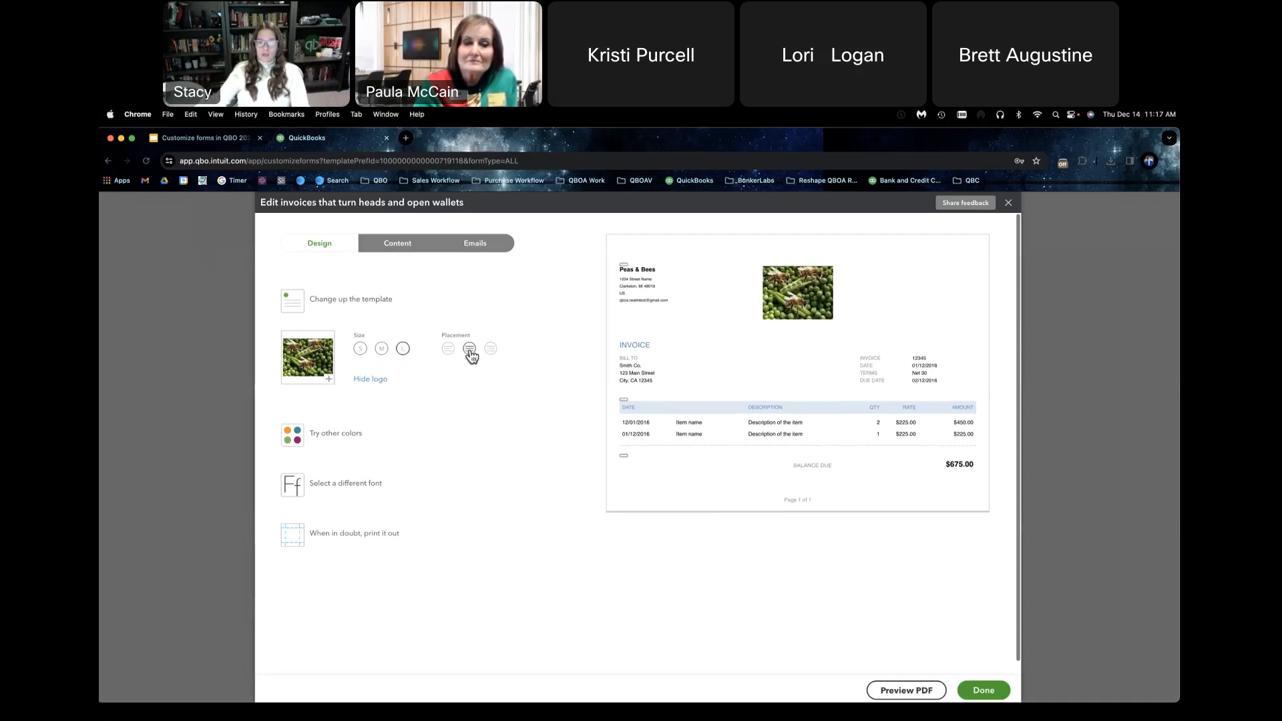
left_click(449, 350)
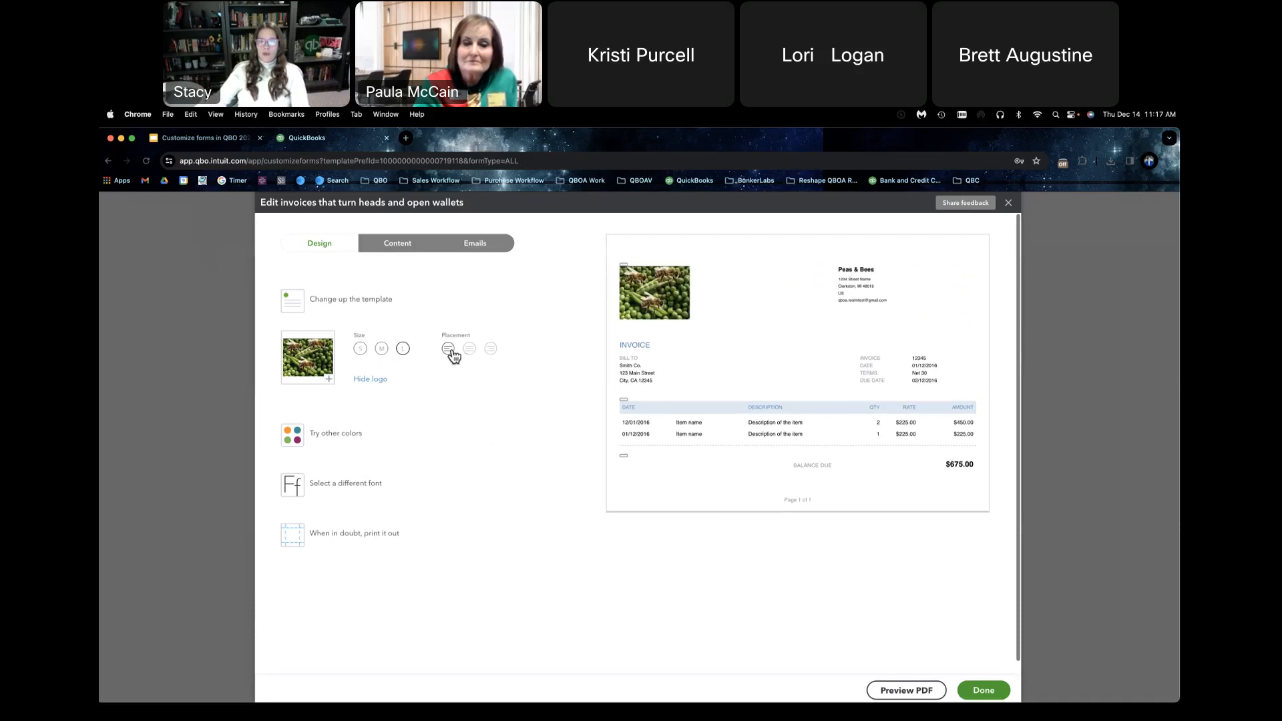
left_click(491, 349)
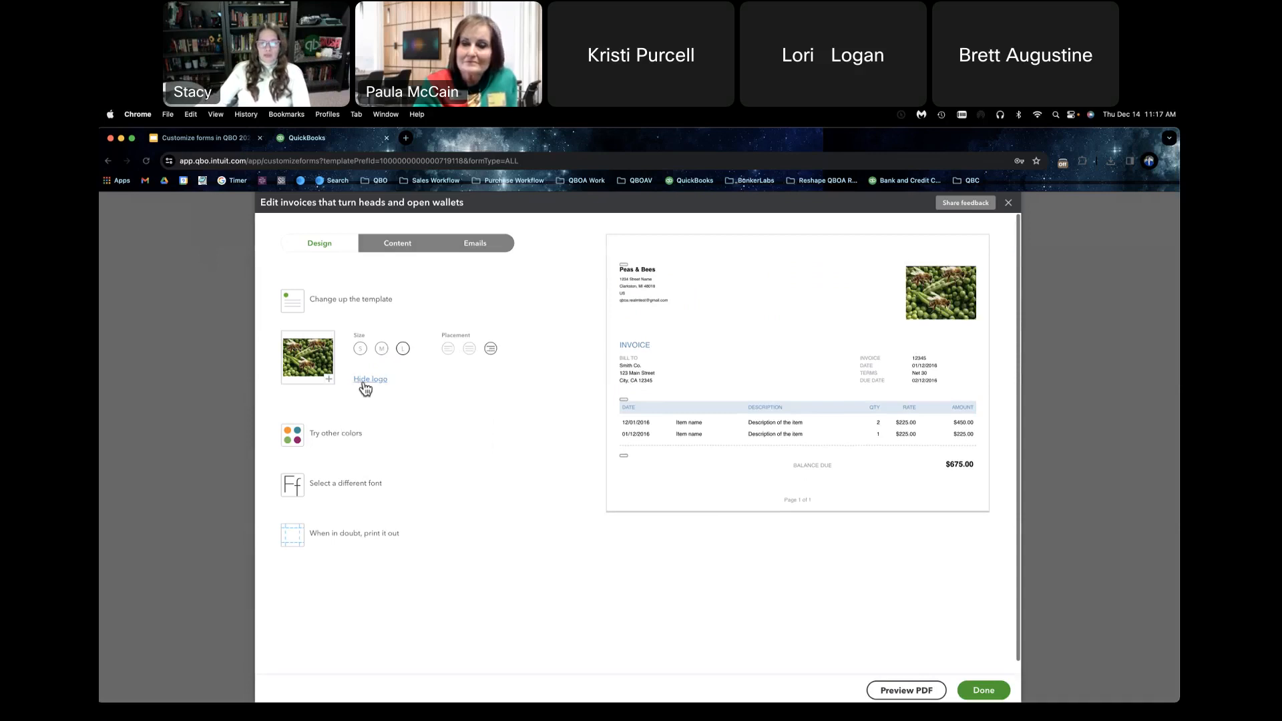
Step: Compare the Airy classic, Modern, Friendly and Bold templates with Fresh, and apply the Fresh template to the form
left_click(343, 306)
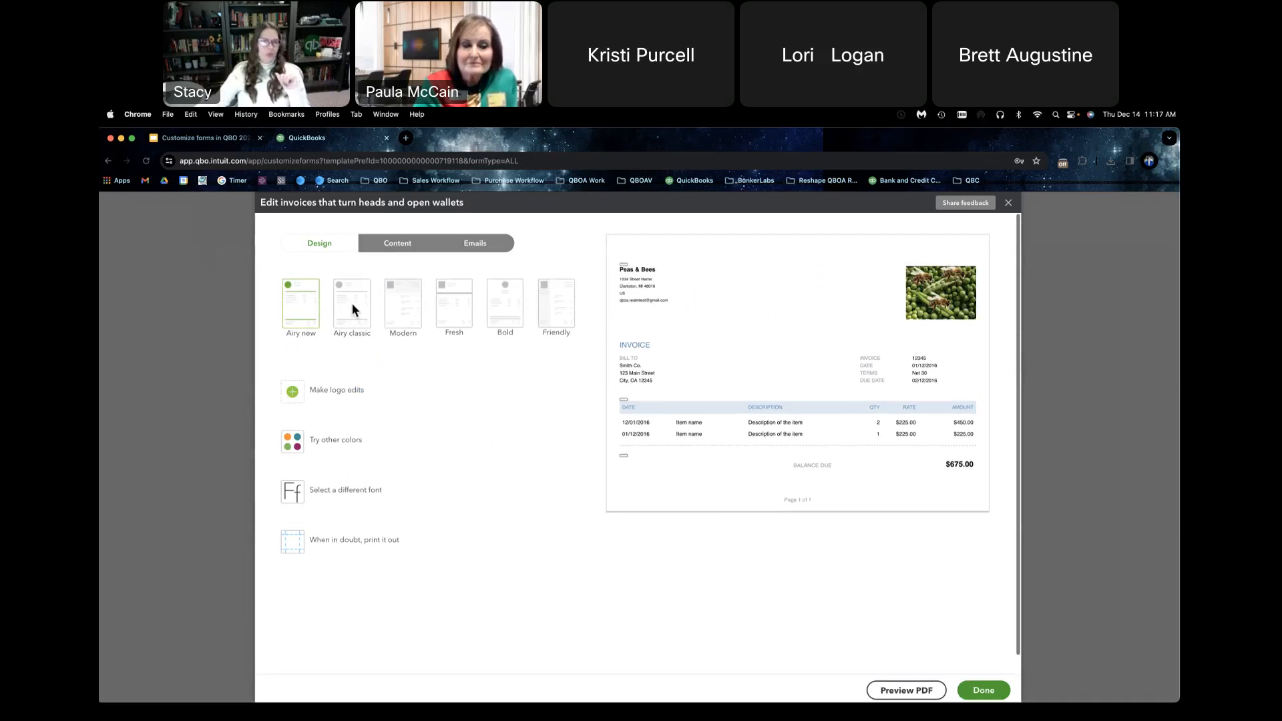
left_click(354, 309)
left_click(403, 303)
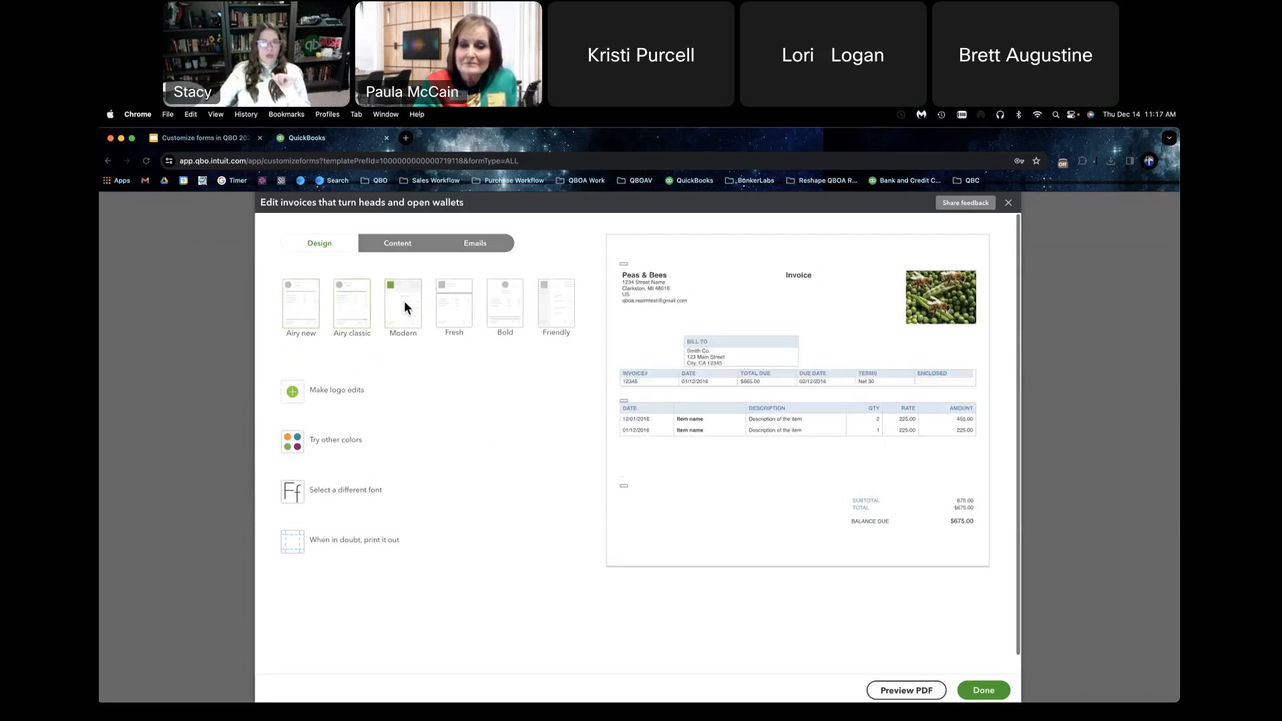
left_click(462, 306)
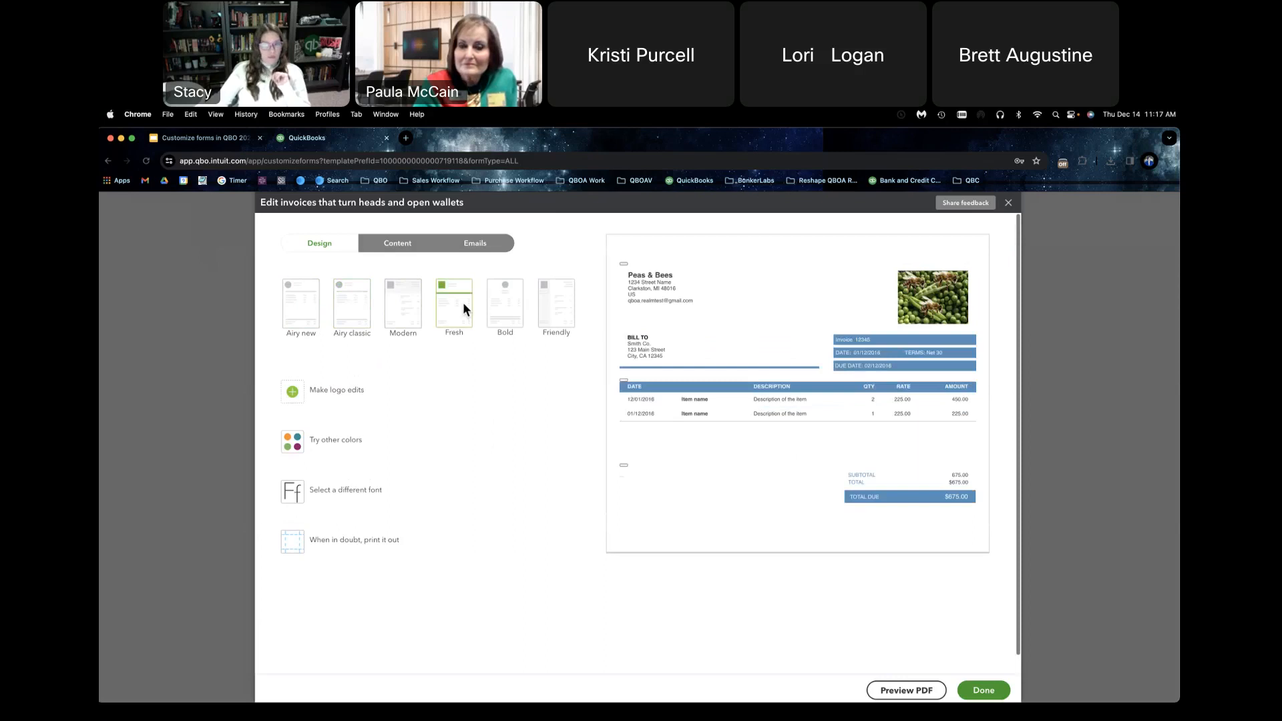
left_click(543, 302)
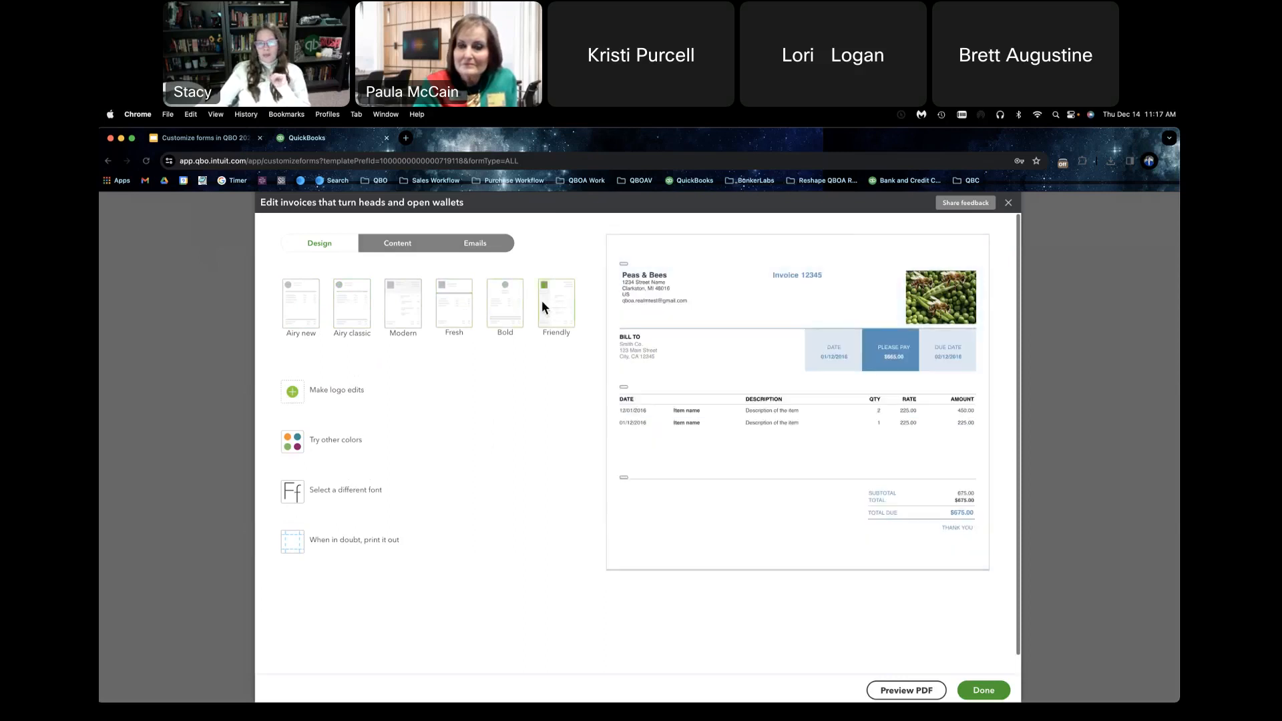
left_click(496, 304)
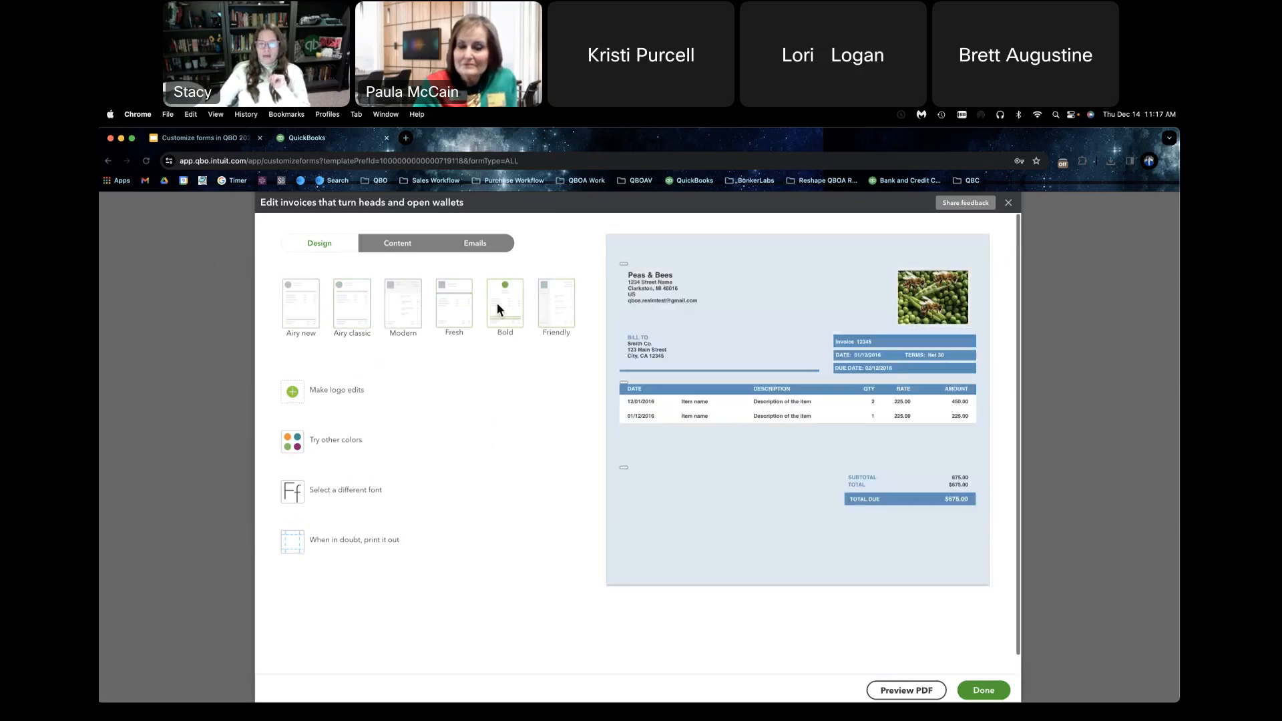
left_click(442, 307)
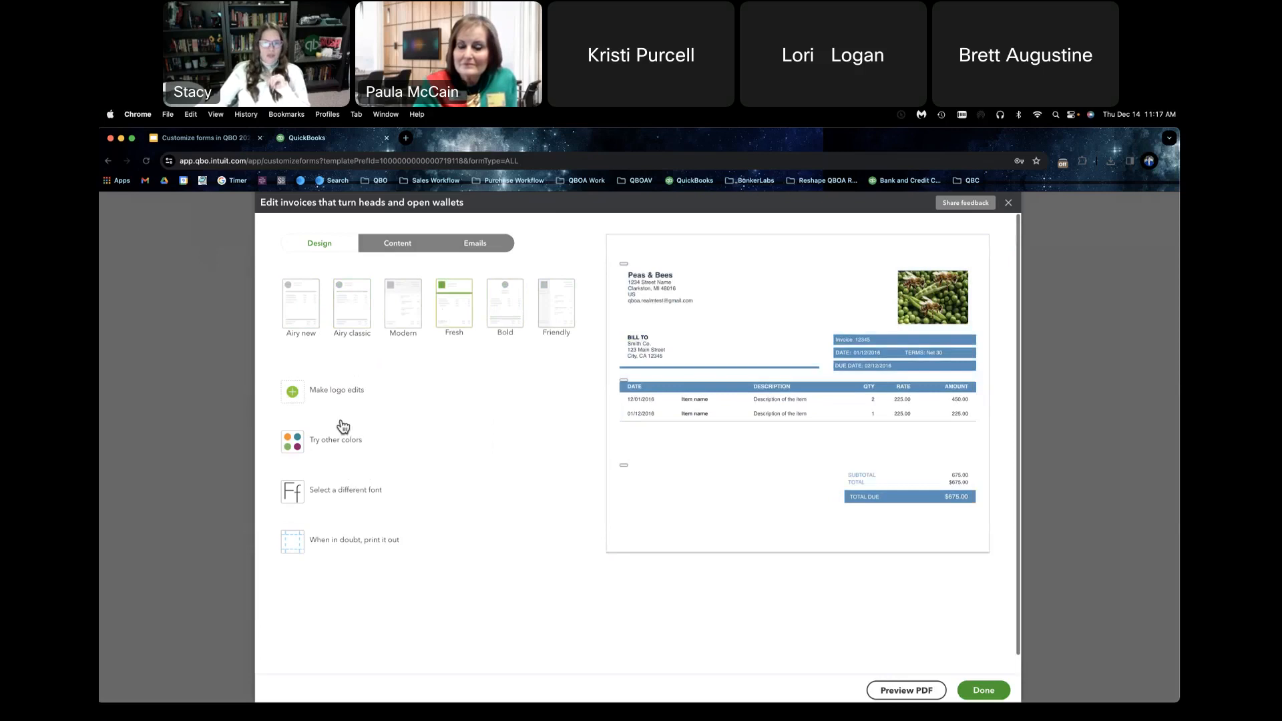
Step: Set the form's color to the light green swatch, after checking its hex code and trying the pink one
left_click(338, 441)
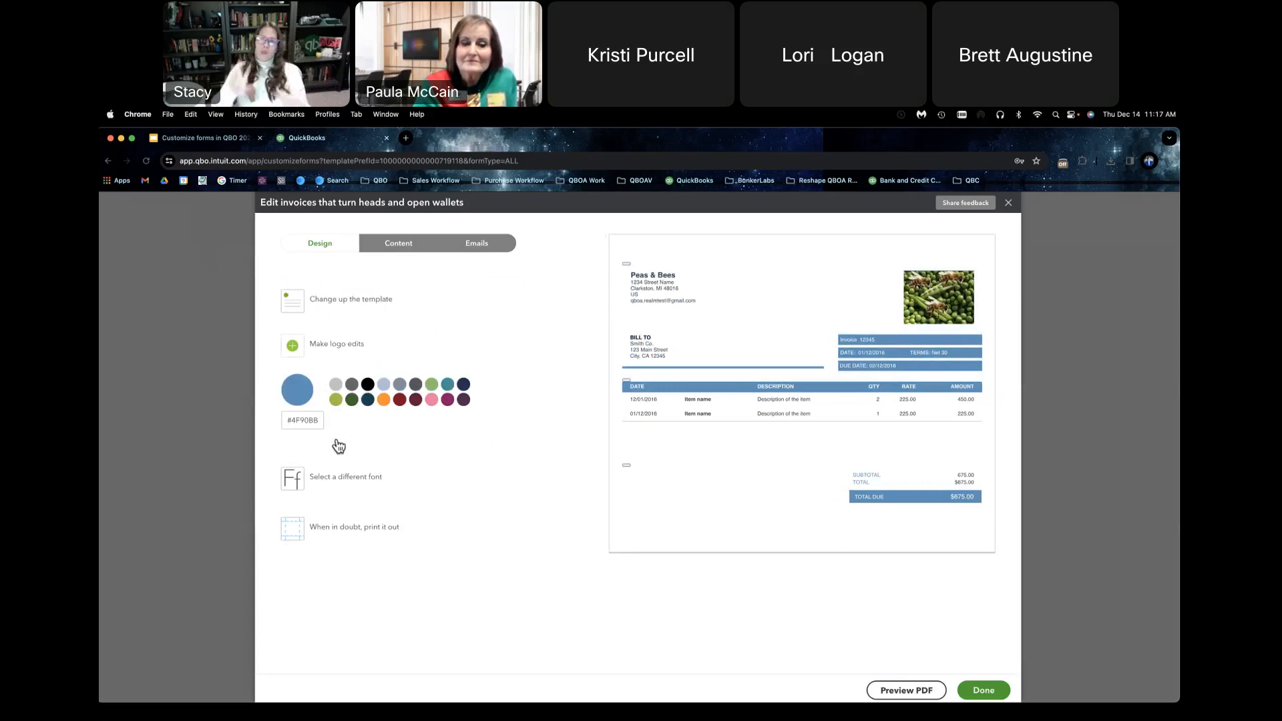
left_click(432, 385)
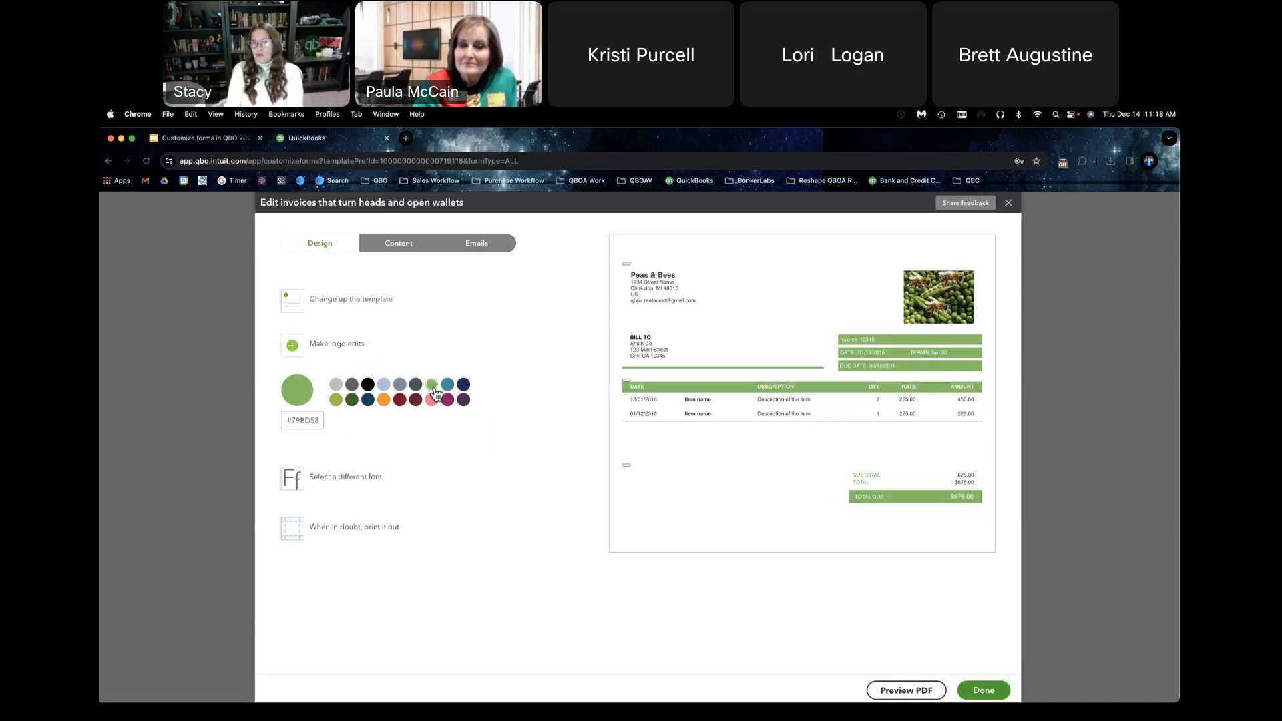
left_click_drag(299, 420, 320, 420)
left_click(322, 420)
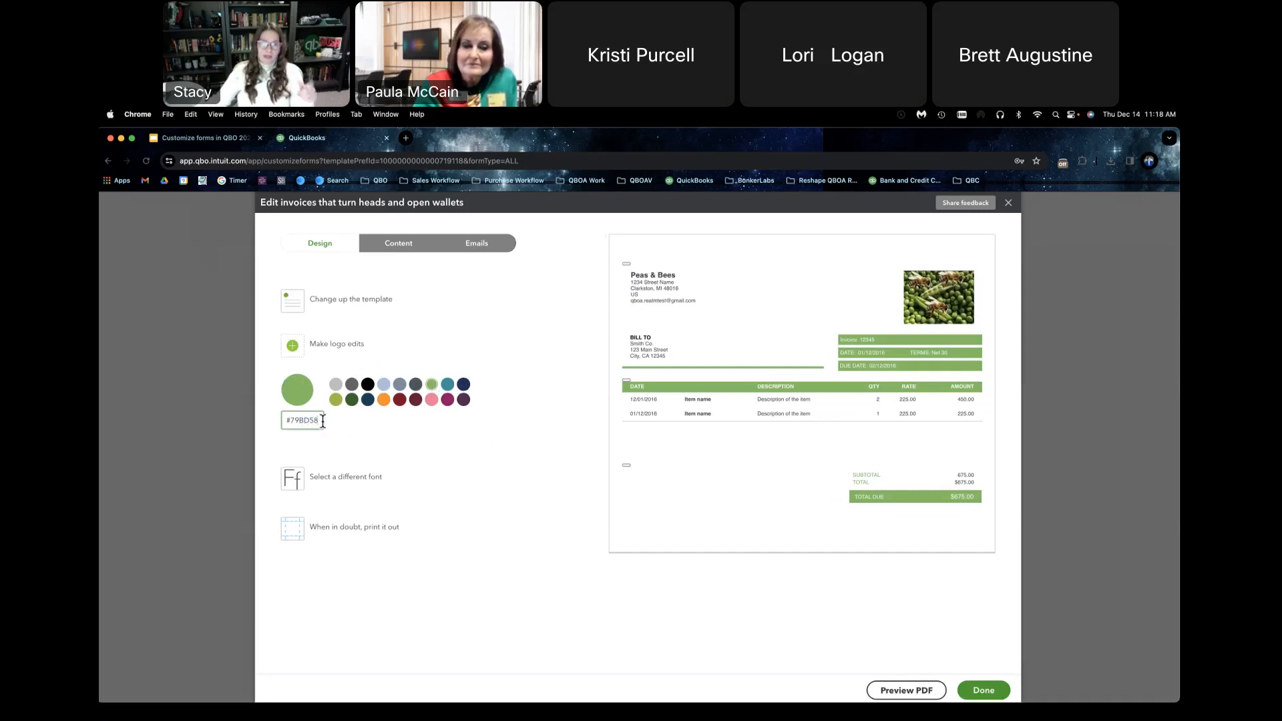
left_click(431, 399)
left_click(432, 385)
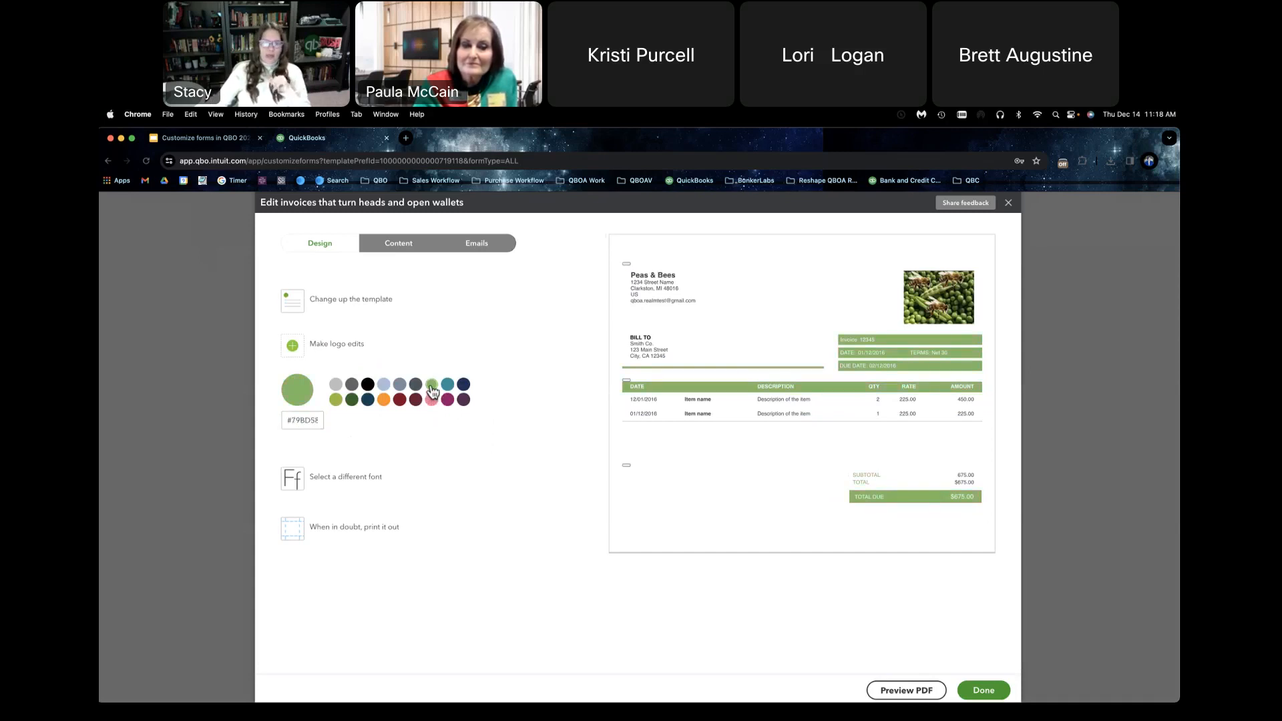
Step: Set the form's font to Arial Unicode MS at 12pt
left_click(350, 479)
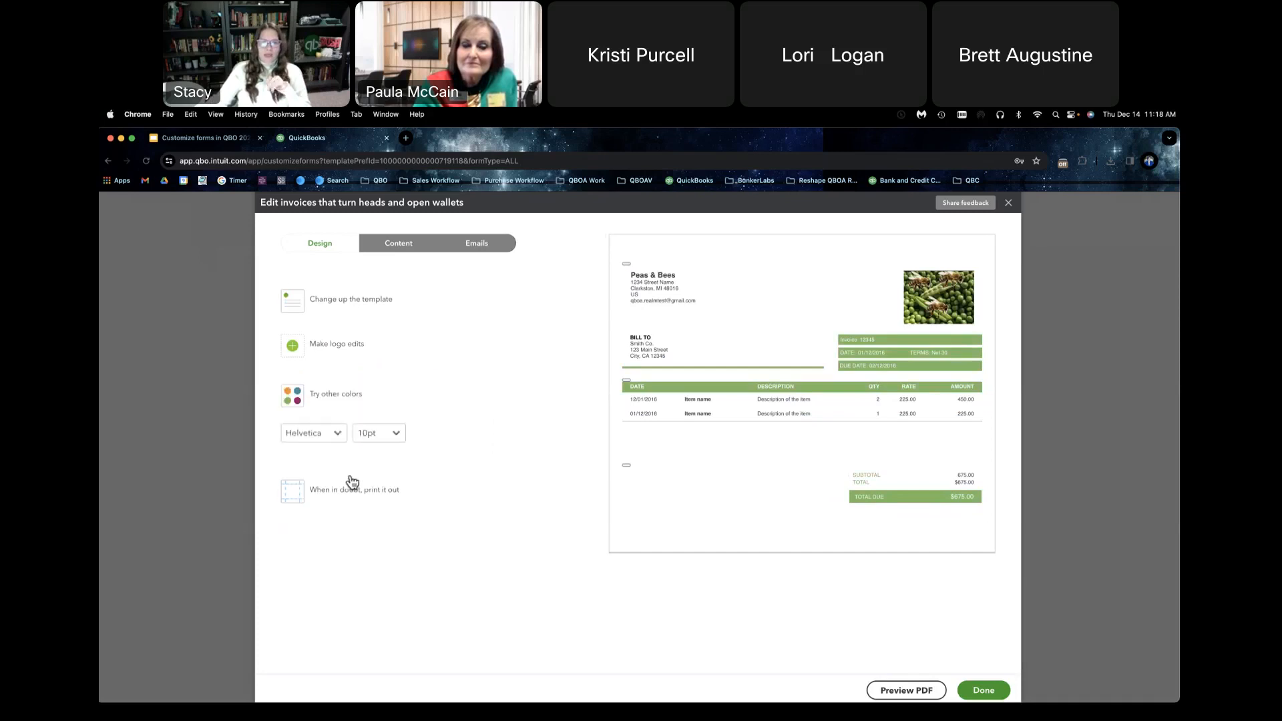
left_click(341, 438)
left_click(332, 458)
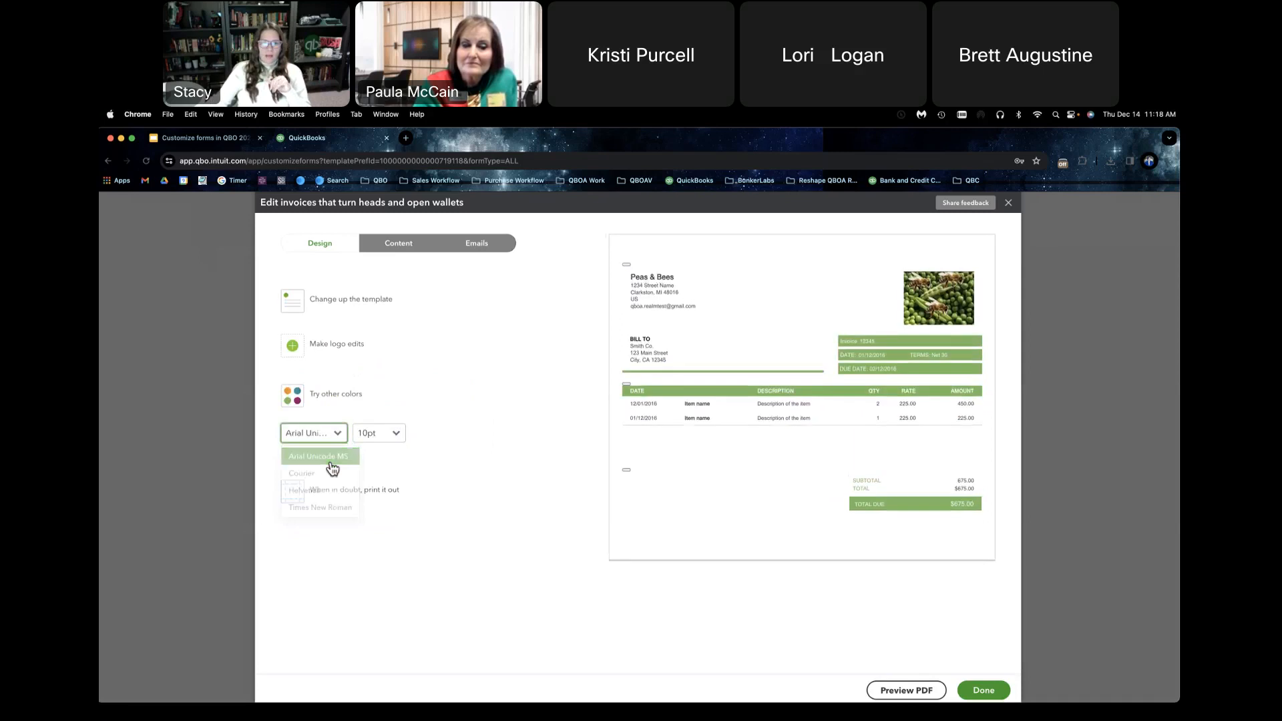
left_click(383, 445)
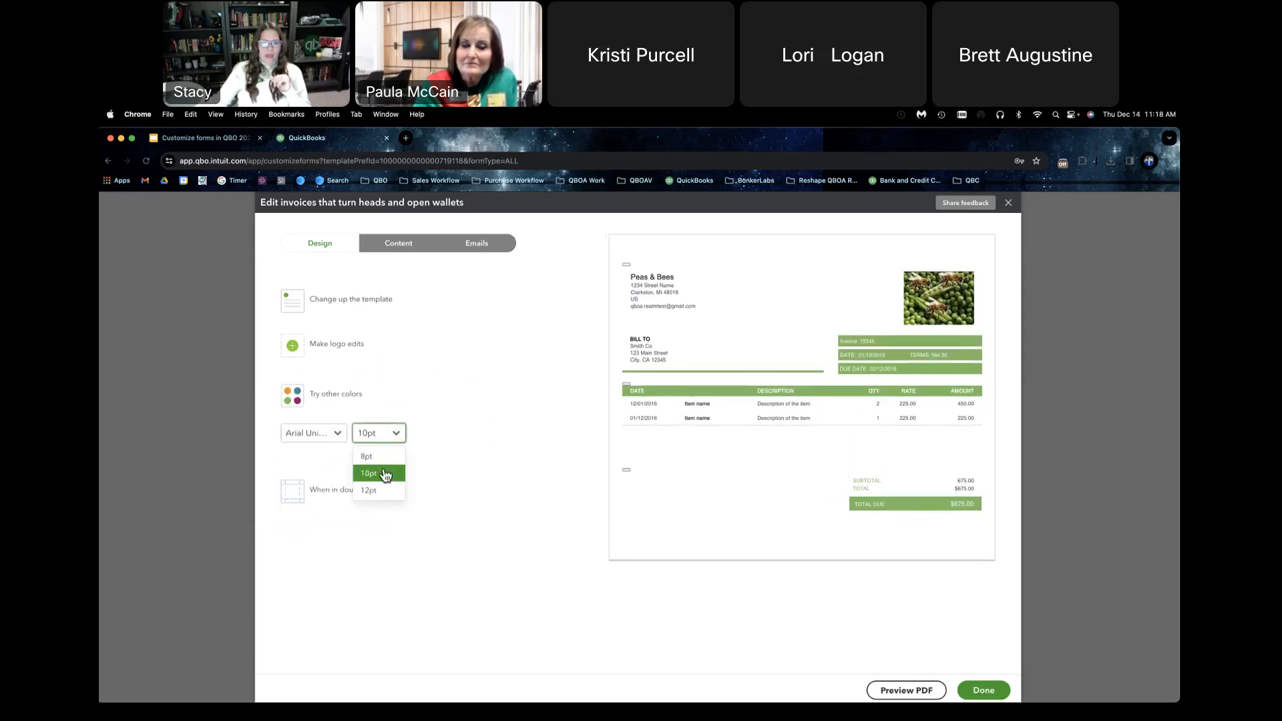
left_click(385, 494)
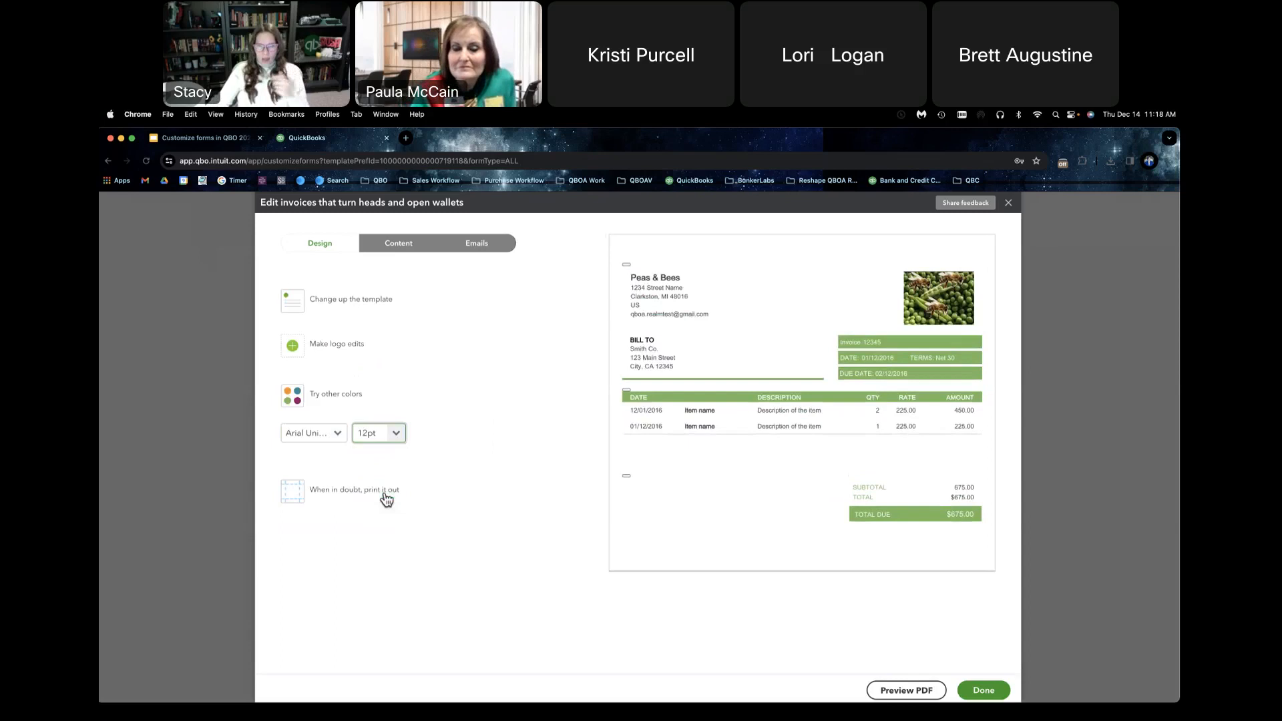
Step: Try the 10pt font size on the form and return the size to 12pt
left_click(396, 433)
left_click(391, 473)
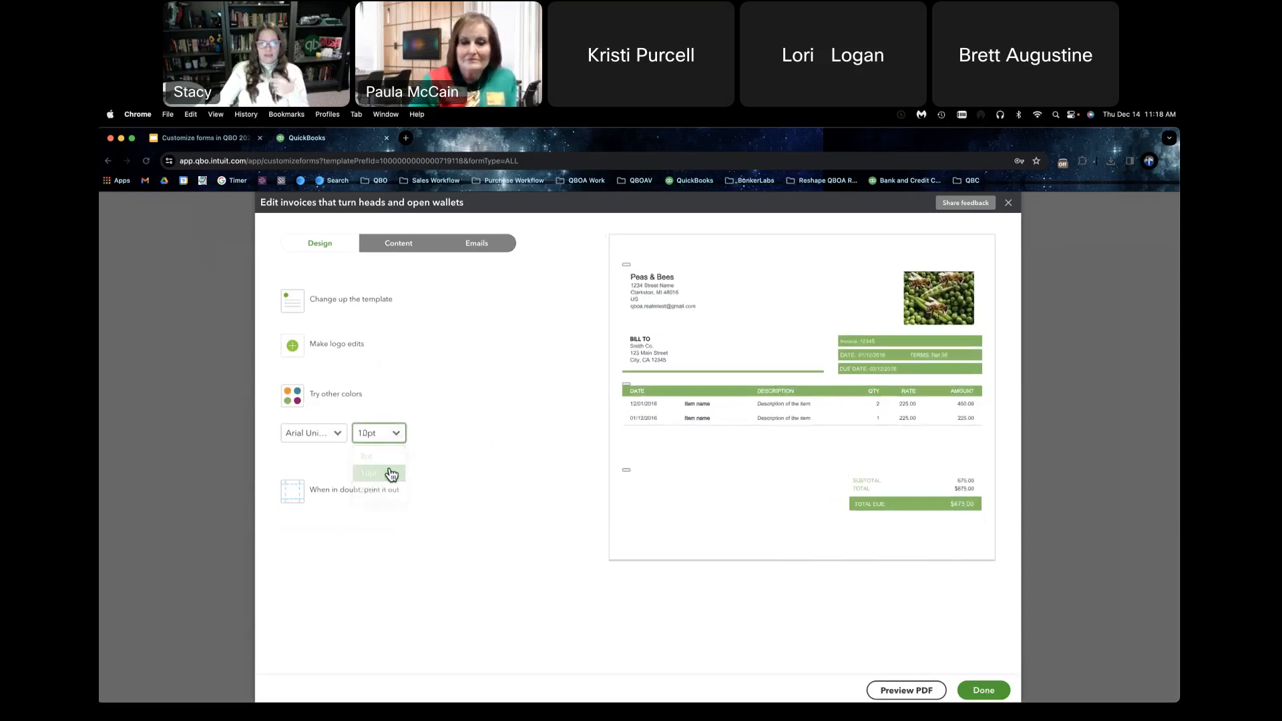
left_click(401, 442)
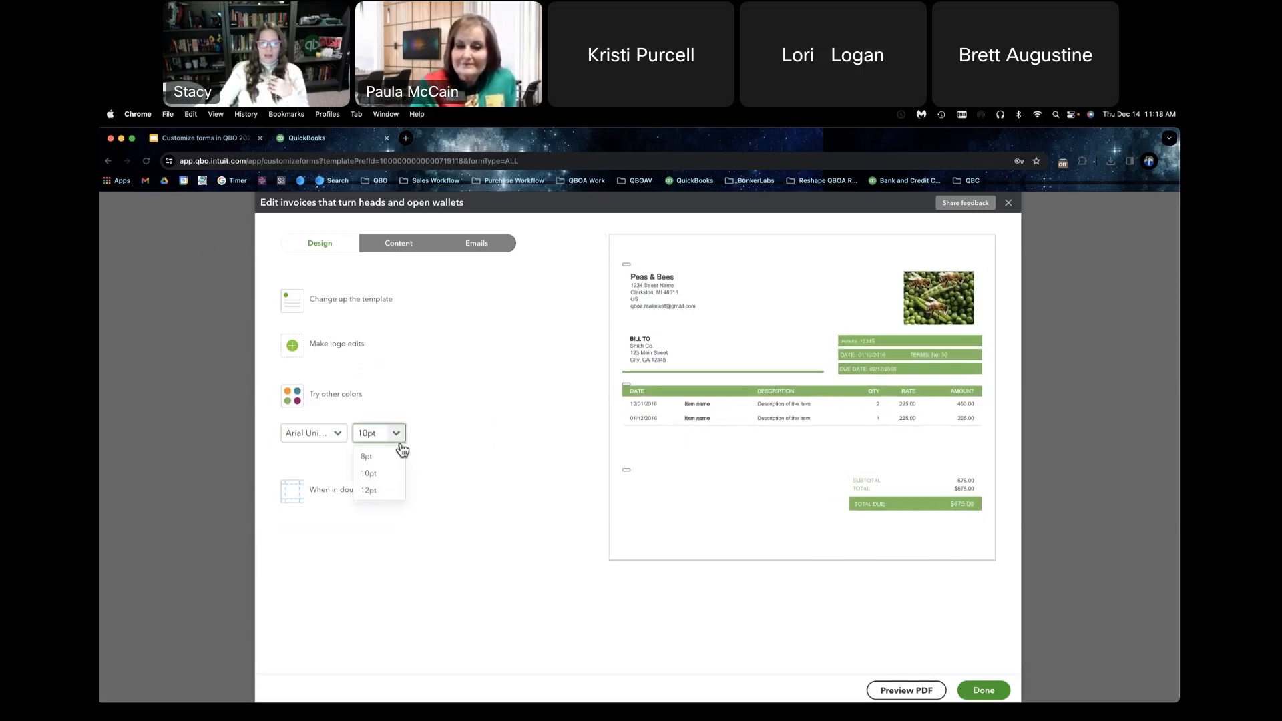
left_click(385, 490)
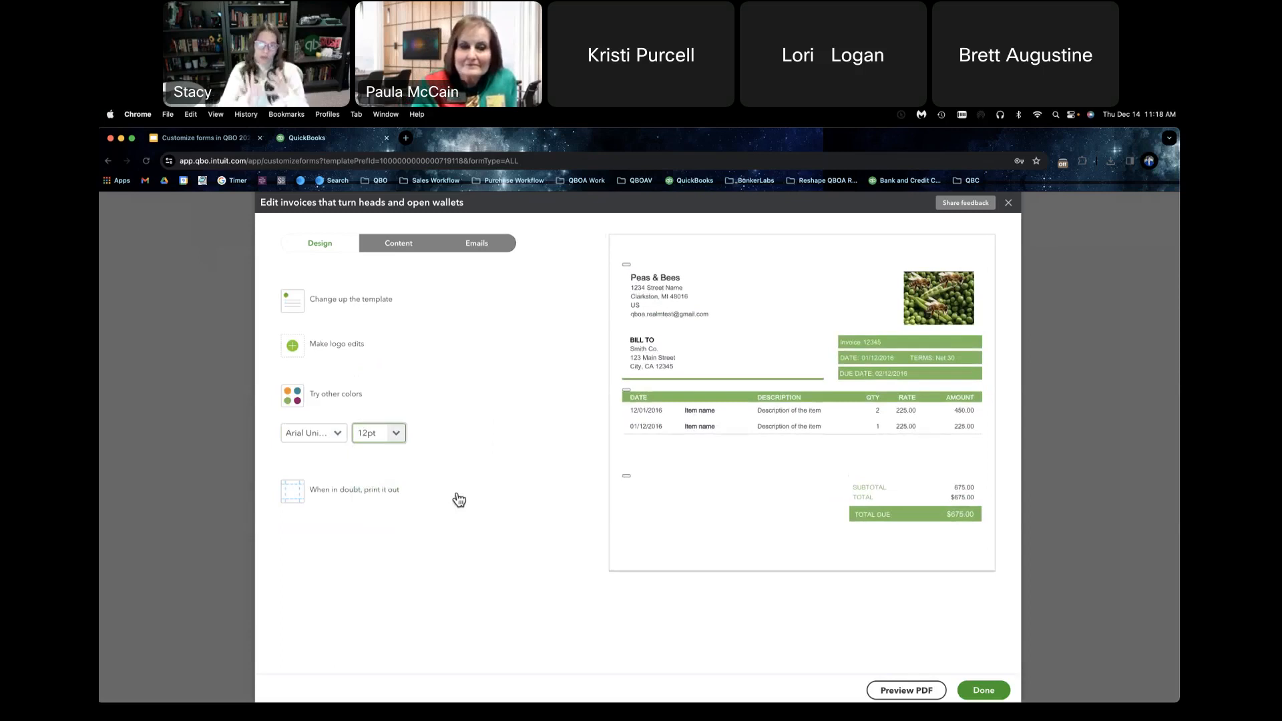
Step: Preview the invoice form as a PDF, check the viewer's extra options, and close the preview
left_click(889, 692)
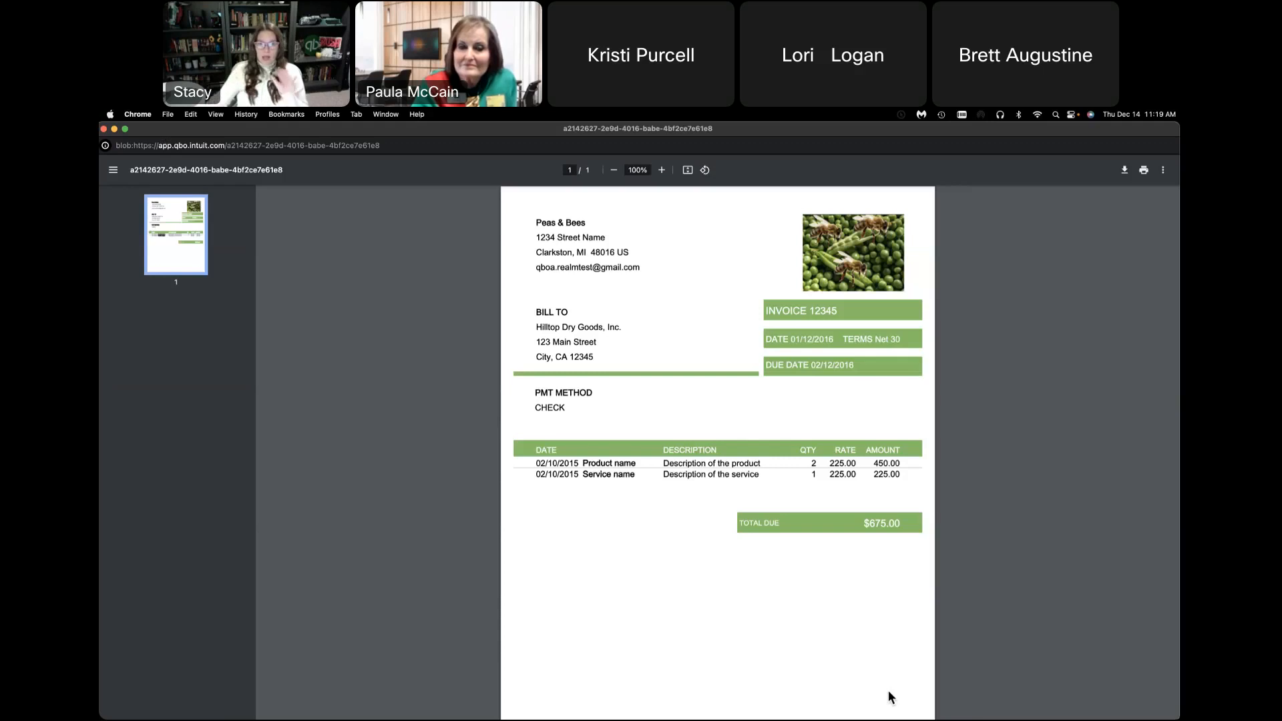
left_click(1162, 172)
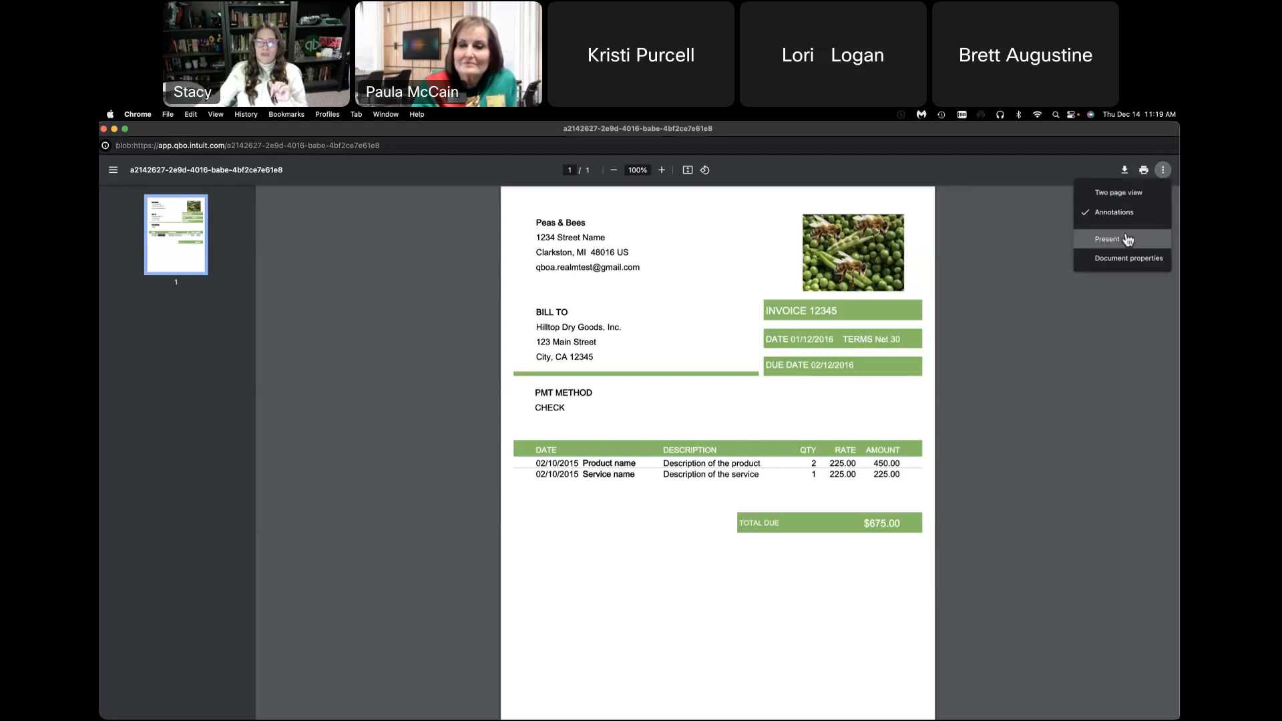
left_click(1043, 183)
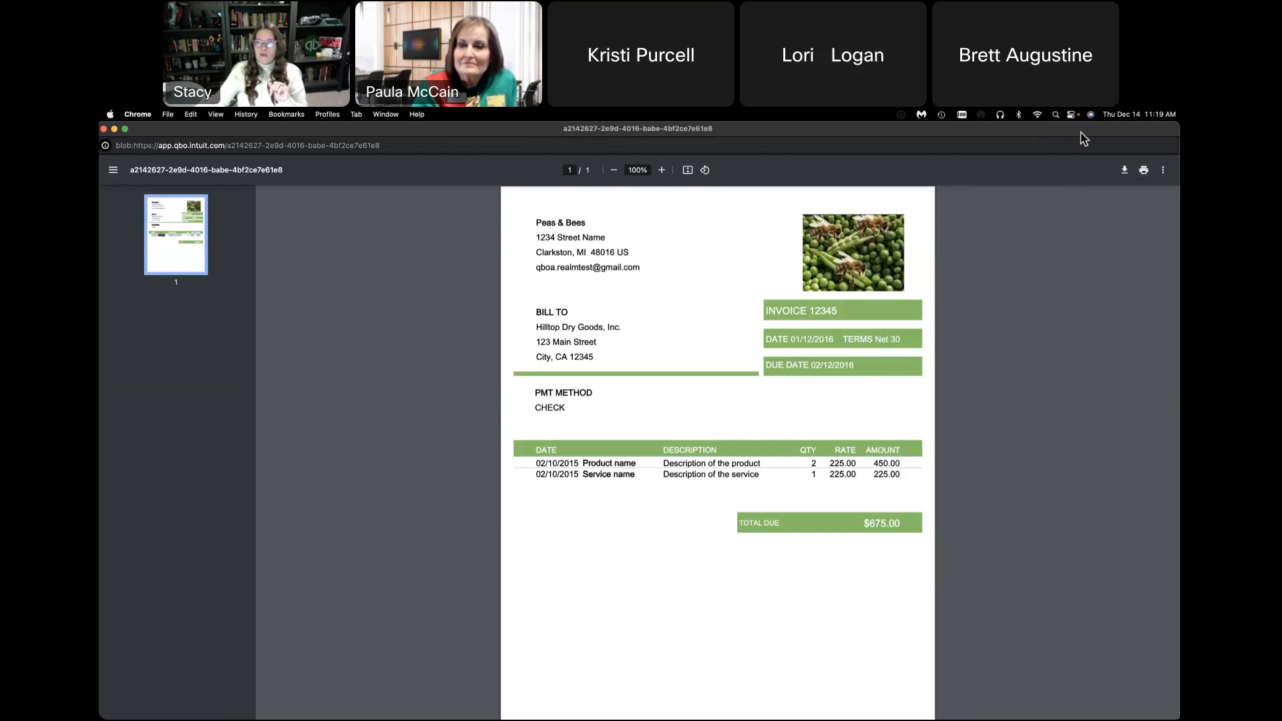
left_click(103, 129)
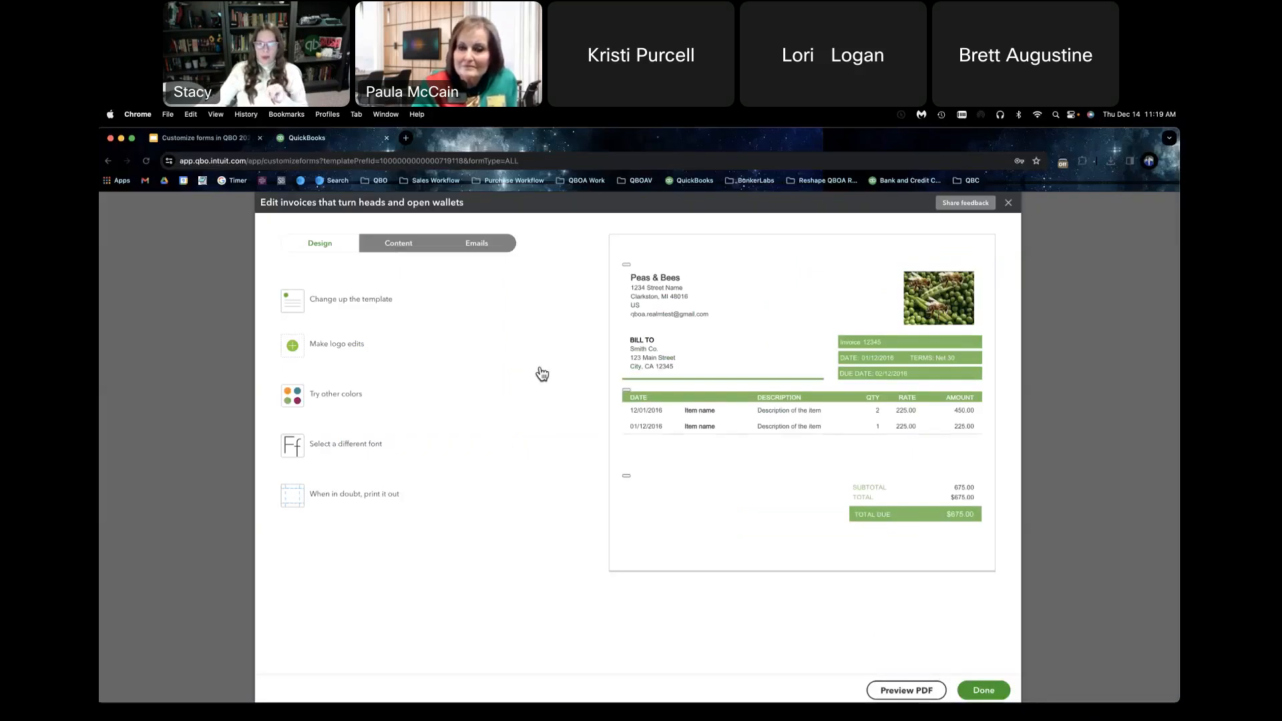
Step: Open the header section of the form's content for editing and replace the email with the business's own e-mail address
left_click(407, 256)
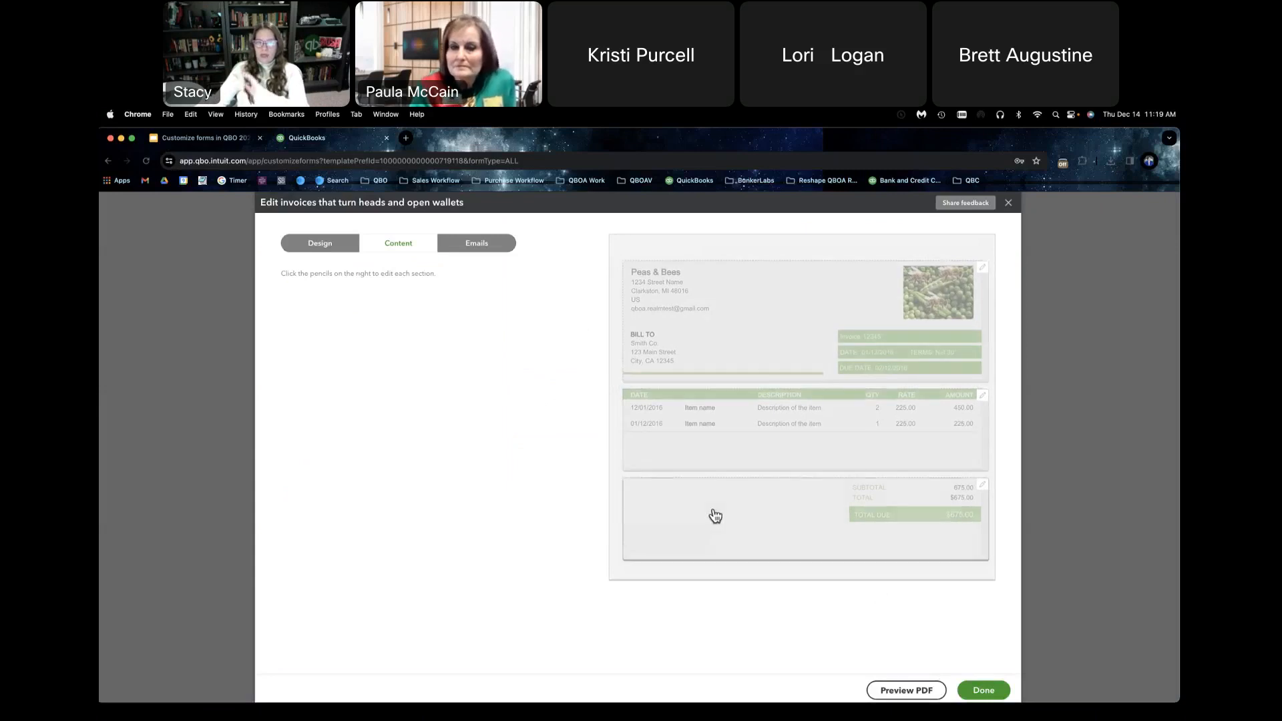
left_click(728, 345)
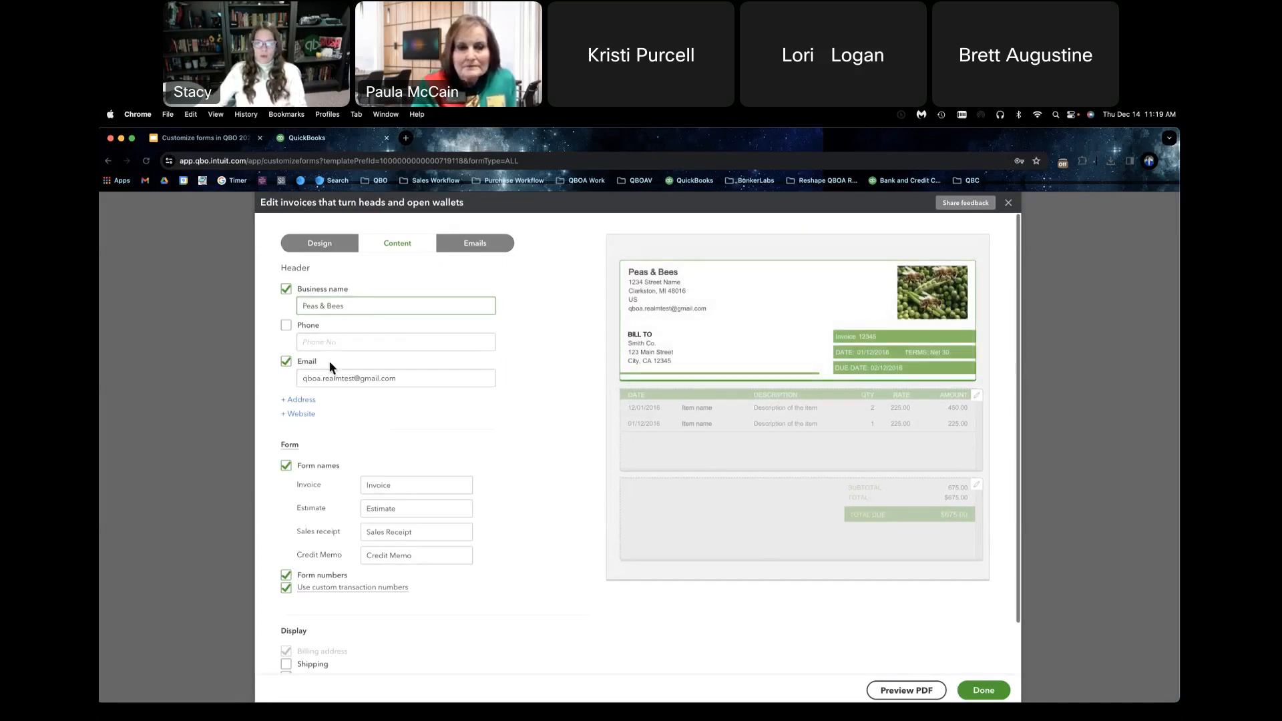
left_click(418, 378)
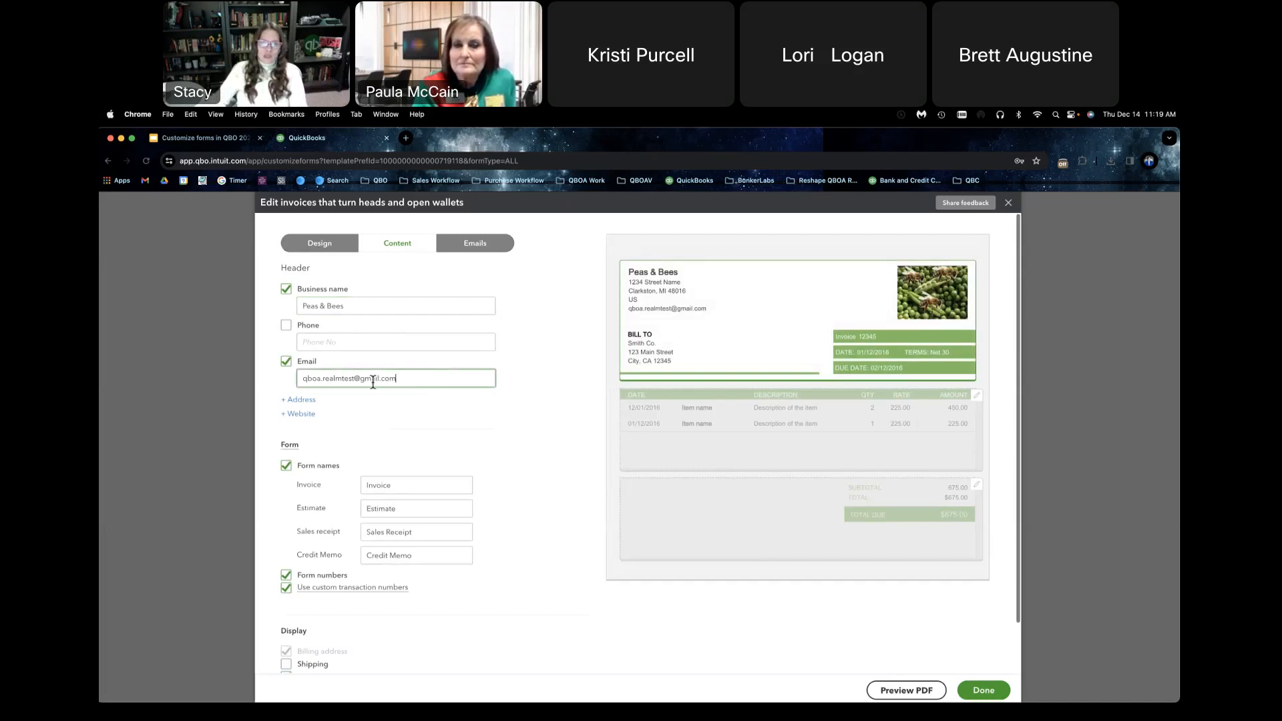
left_click_drag(352, 378, 270, 377)
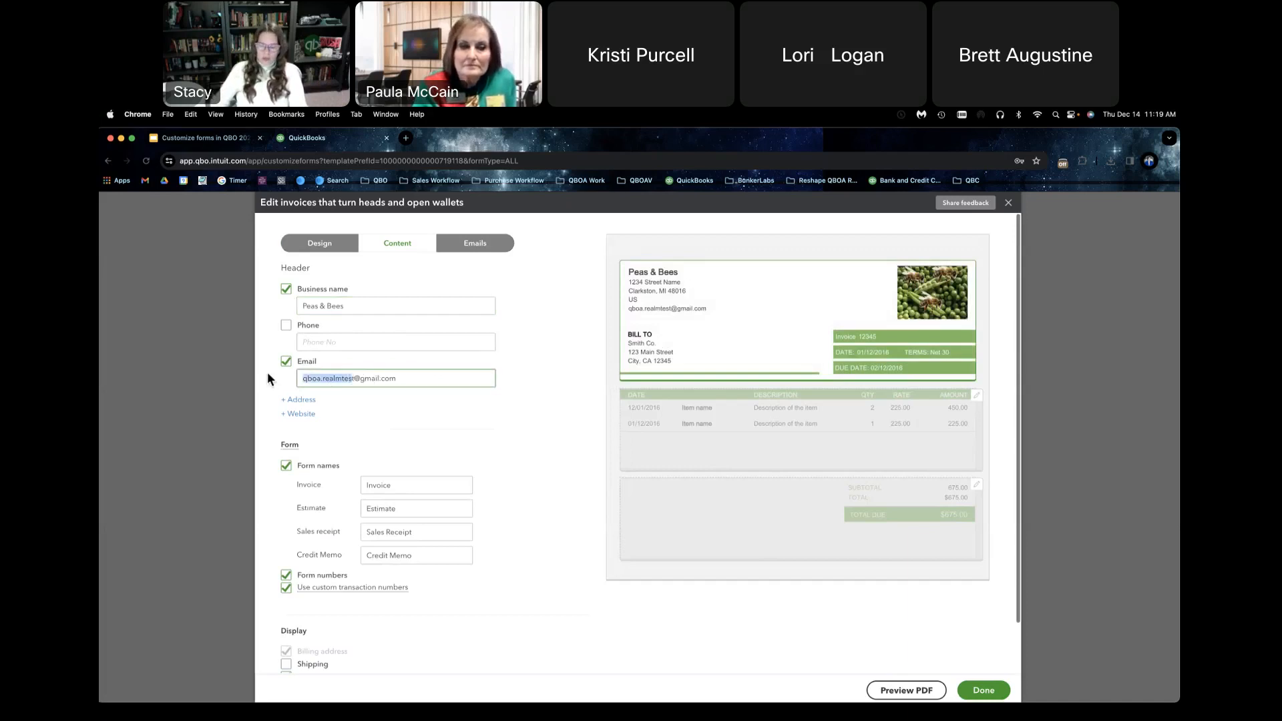
left_click(348, 378)
double_click(348, 379)
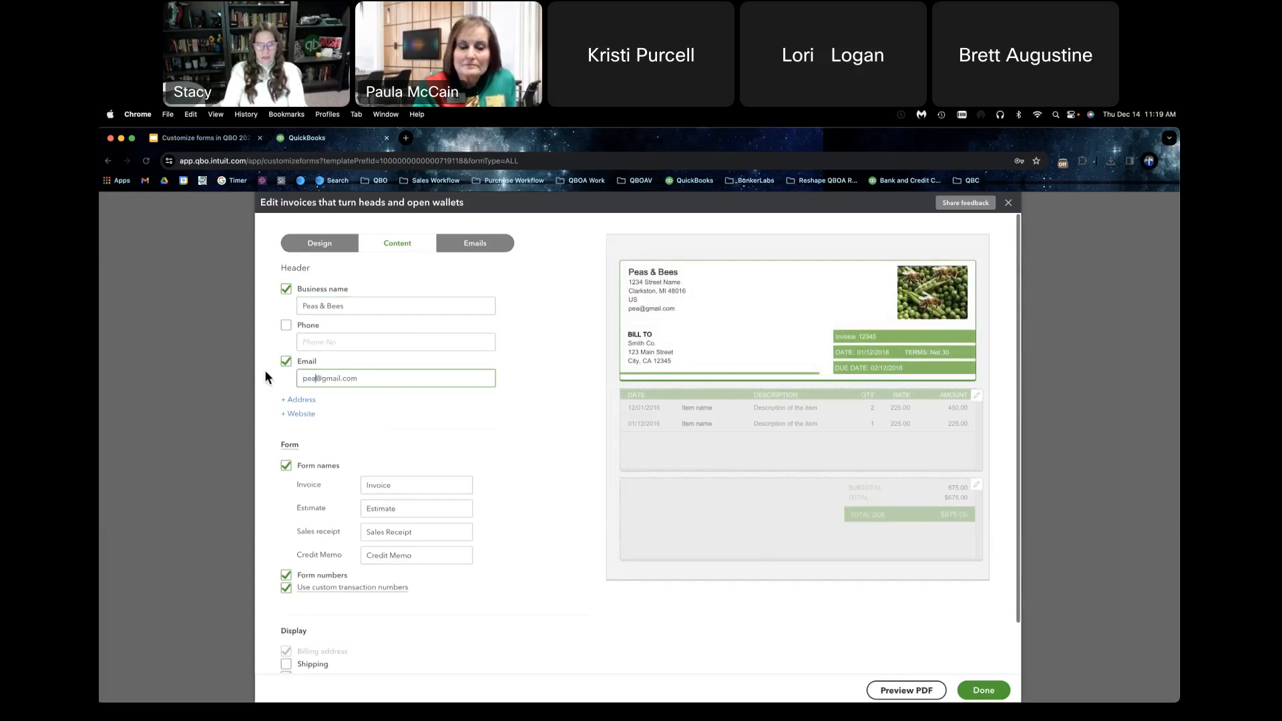
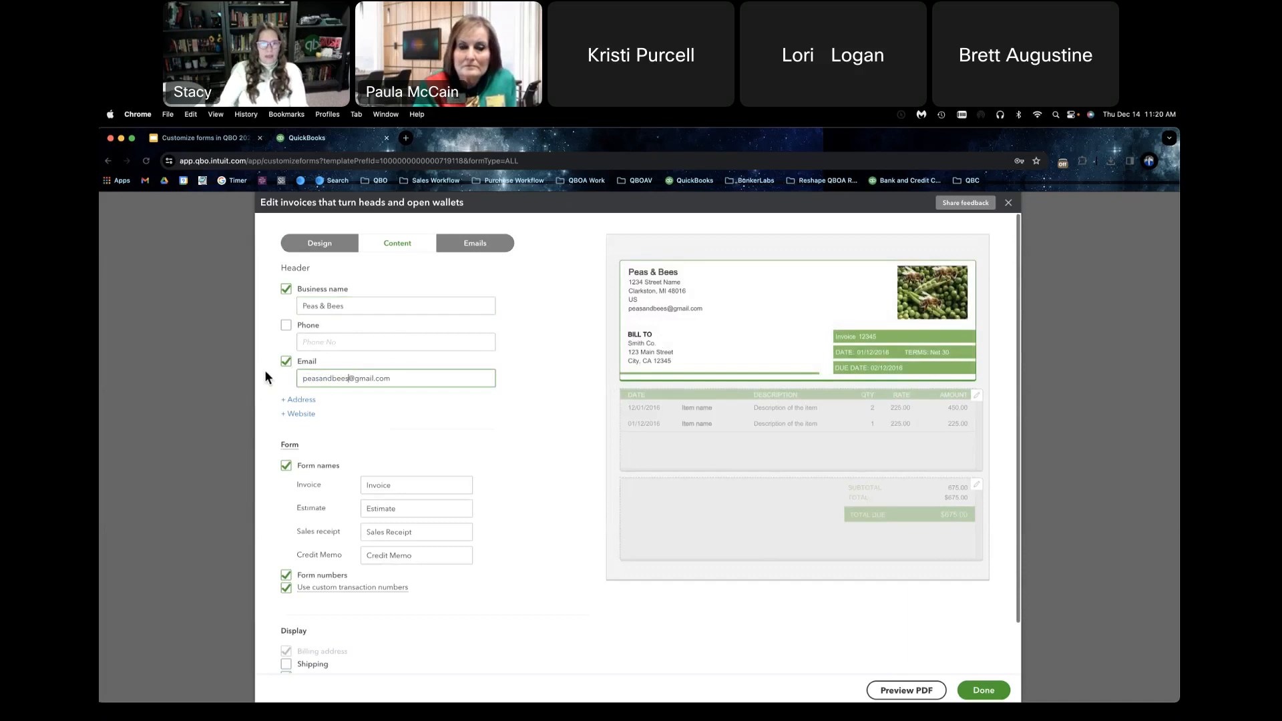
left_click(304, 401)
left_click(288, 400)
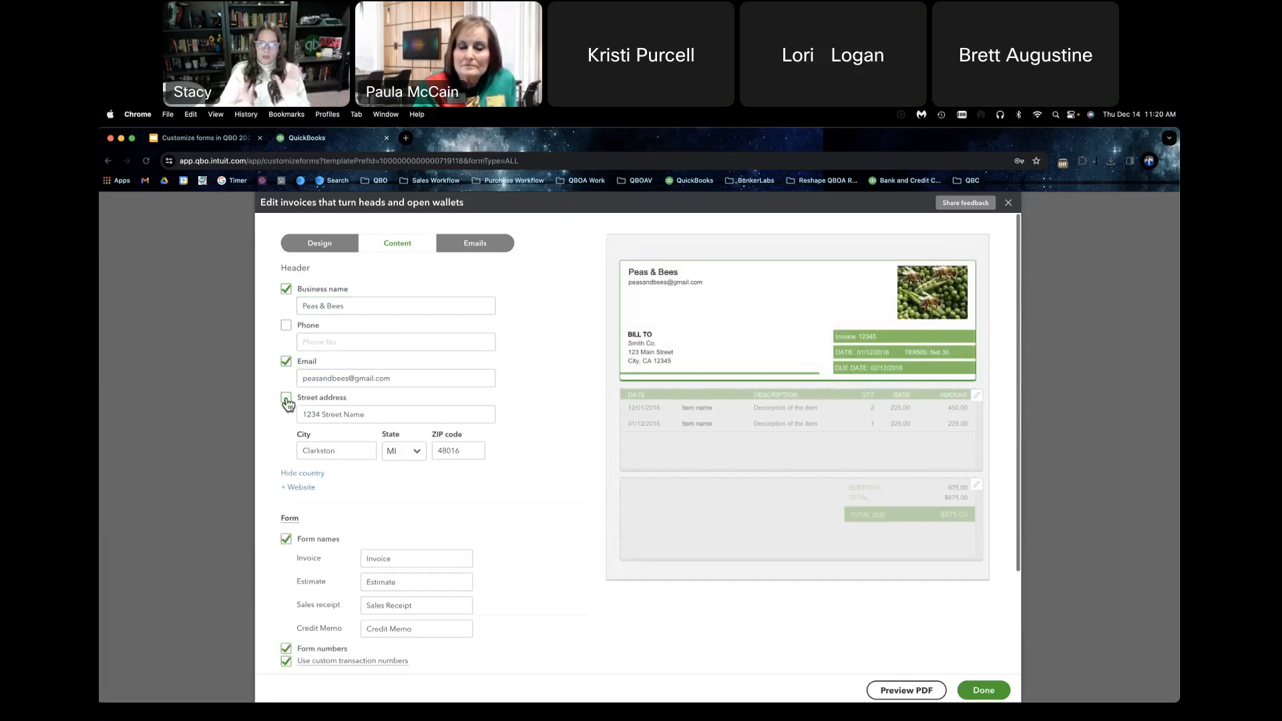
left_click(301, 487)
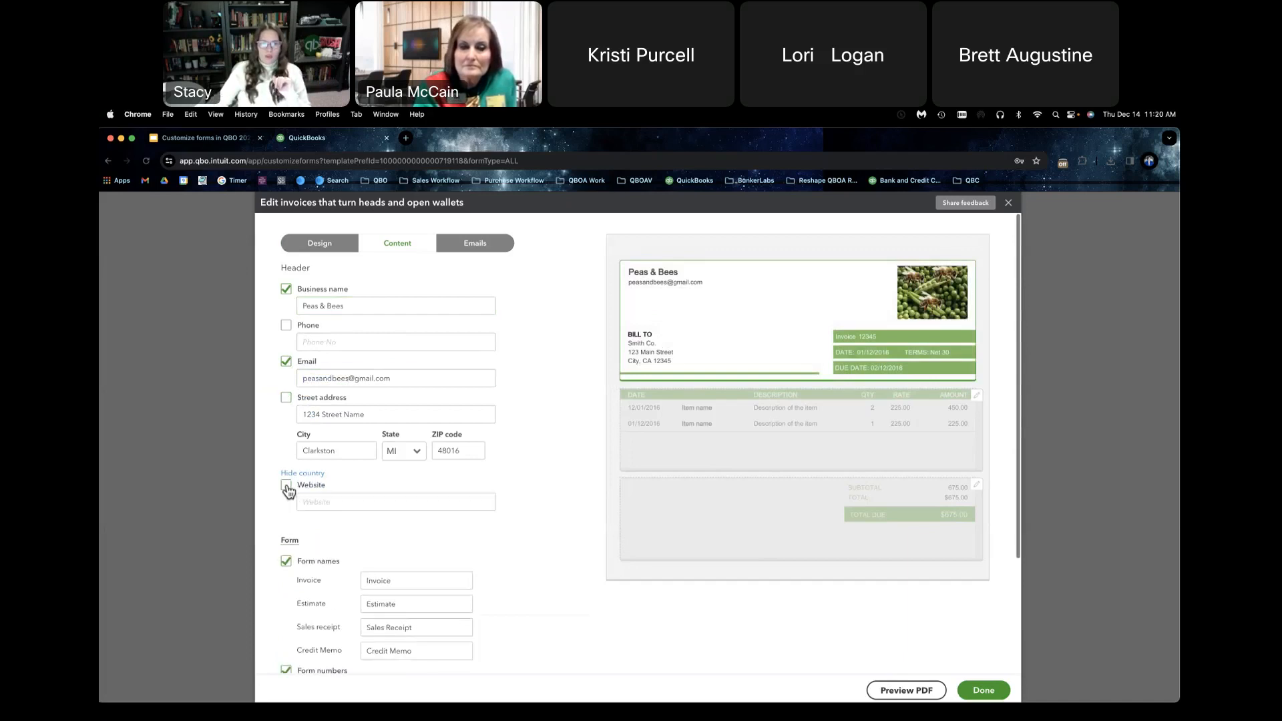
left_click(332, 504)
type("w")
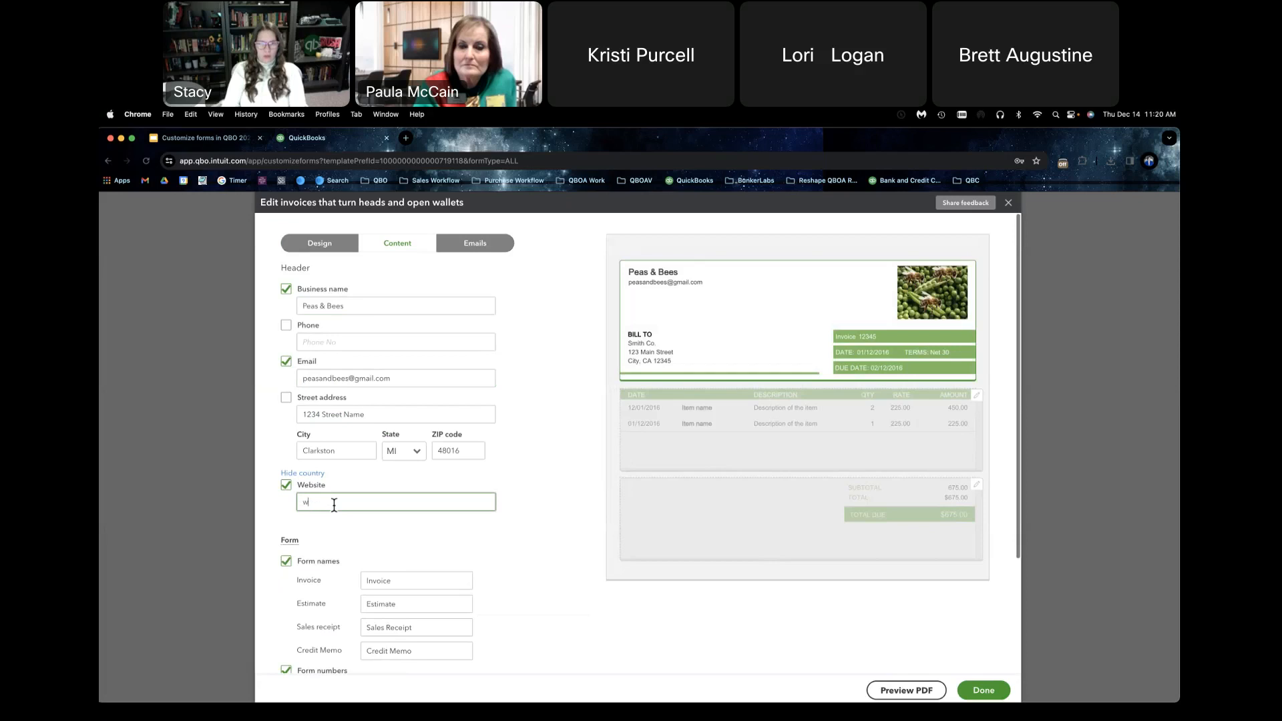
type("ww.peas")
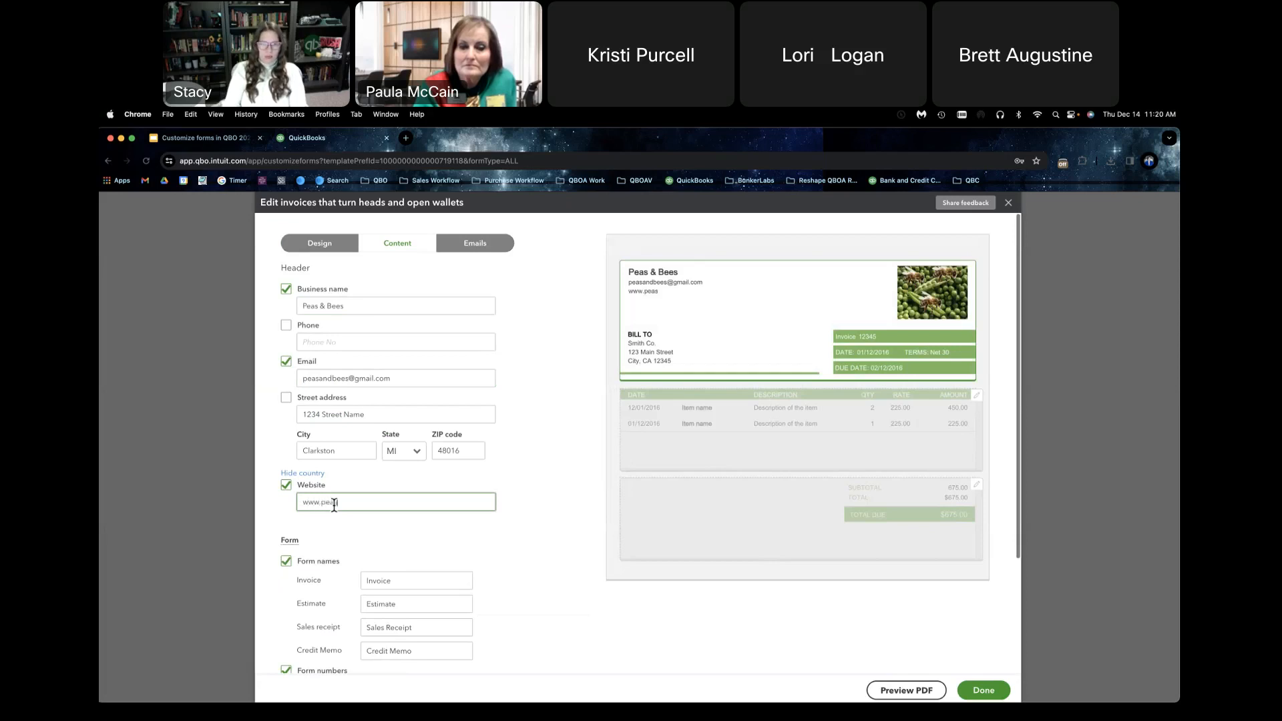
type("andbees.com")
left_click(515, 451)
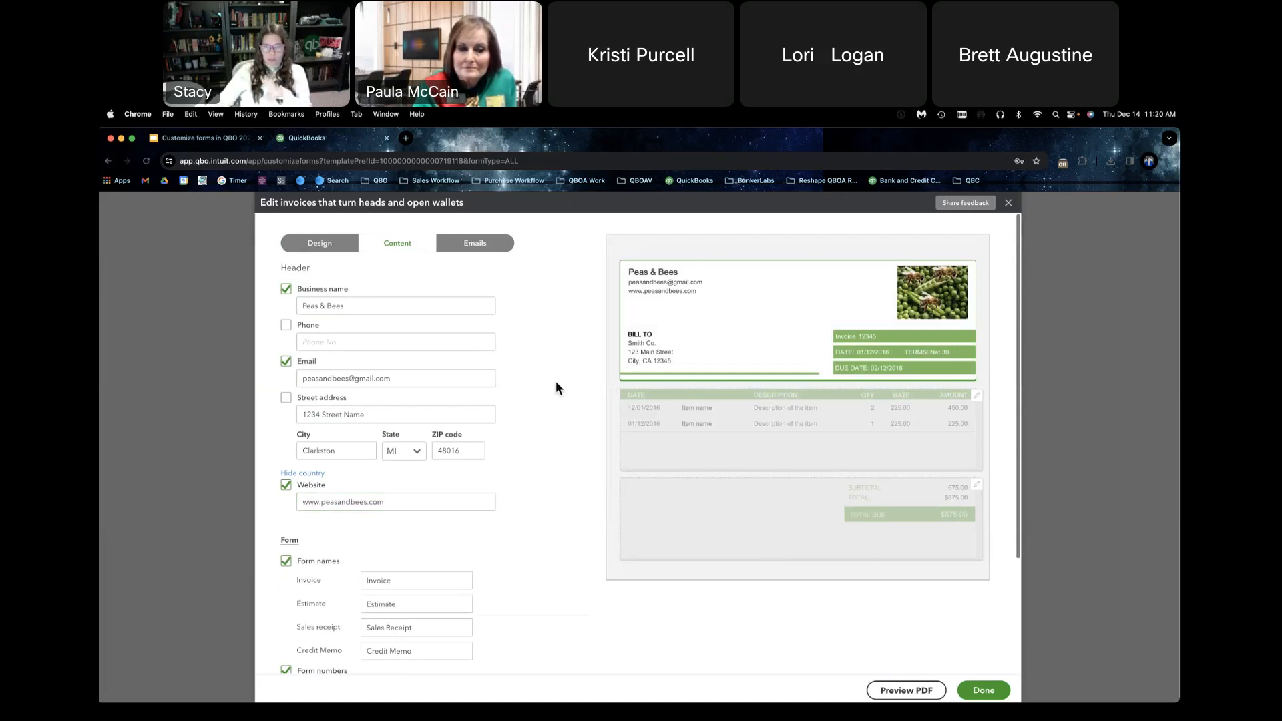
Step: Examine the form names, form numbers, display options and custom fields settings in the header content
scroll(510, 448, "down", 3)
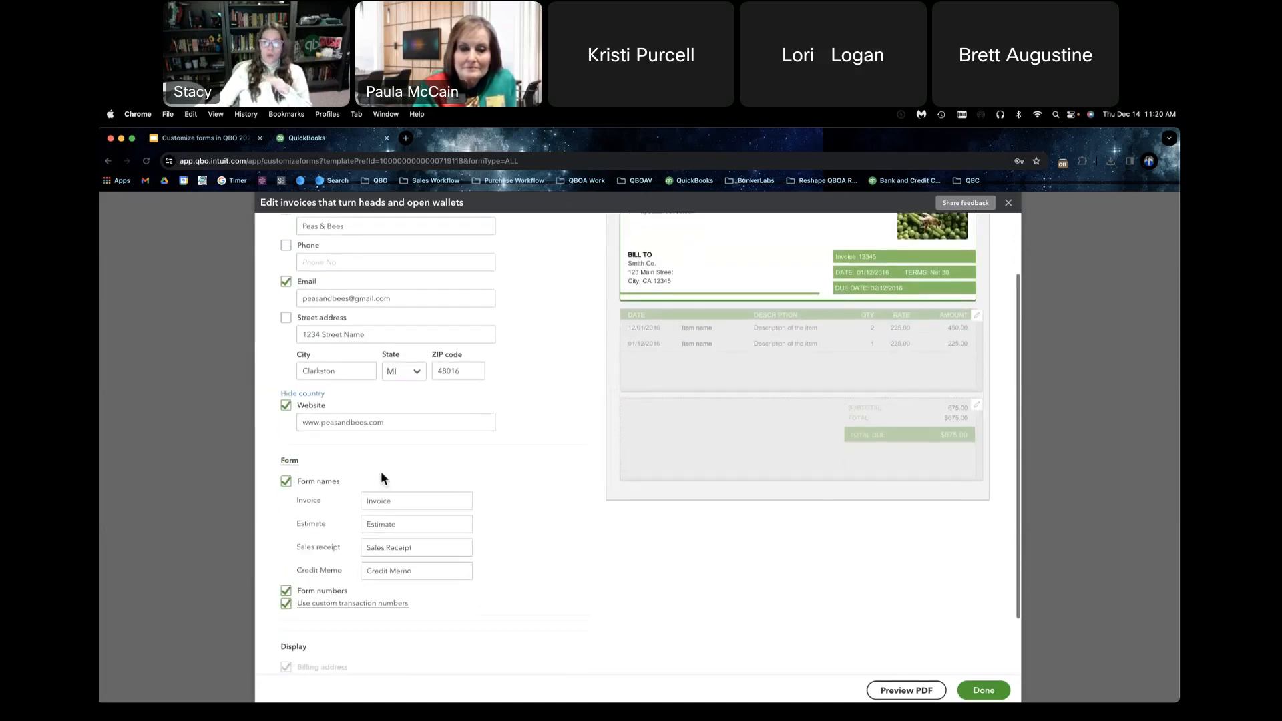
scroll(419, 482, "up", 1)
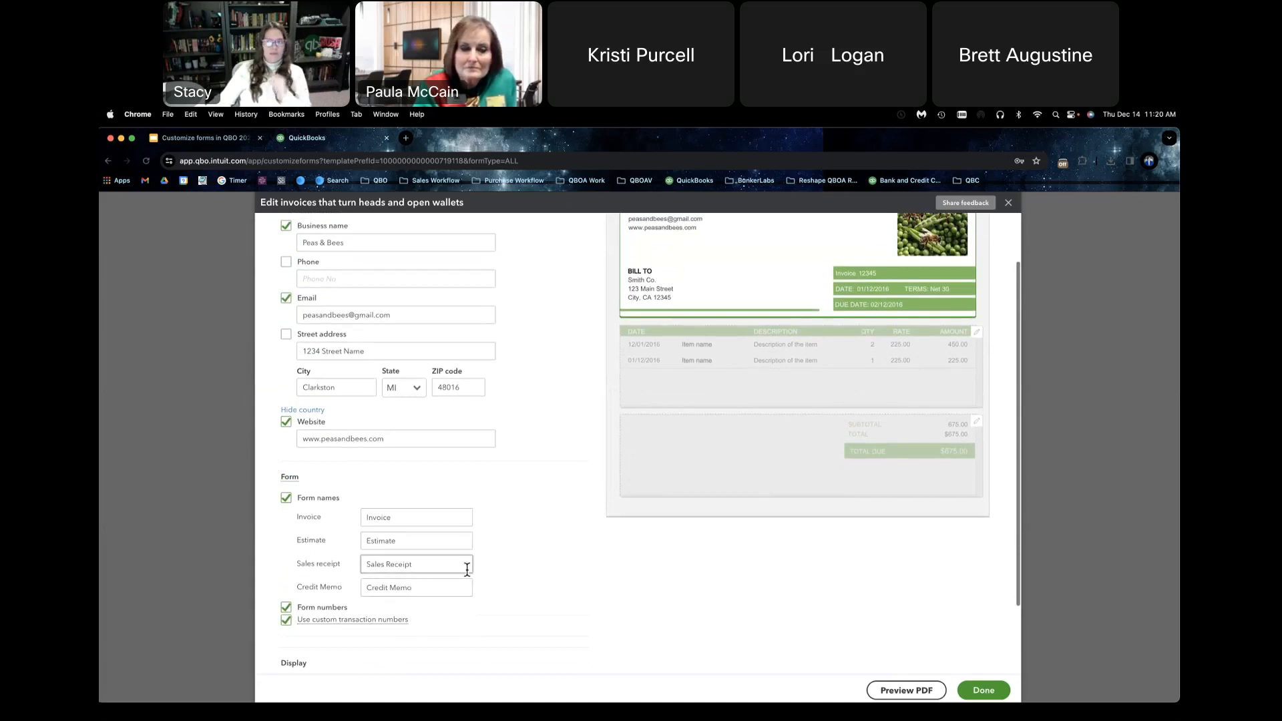
scroll(478, 559, "down", 2)
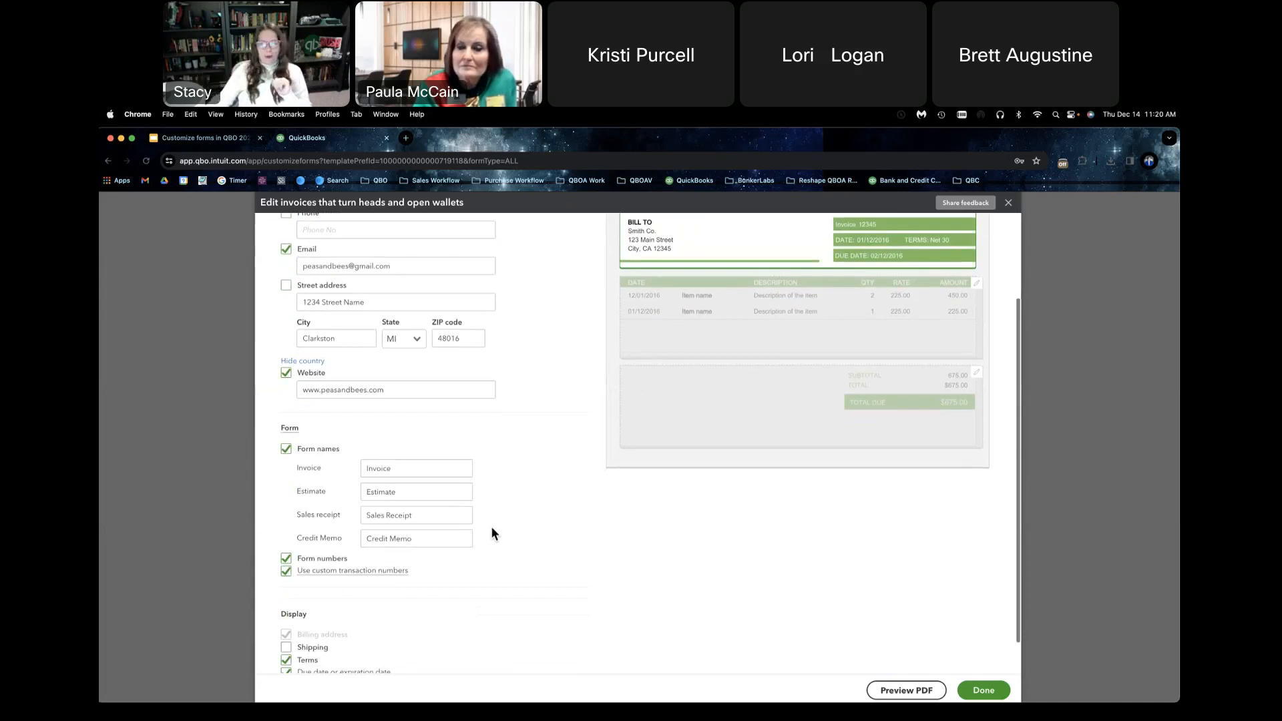
scroll(495, 475, "up", 3)
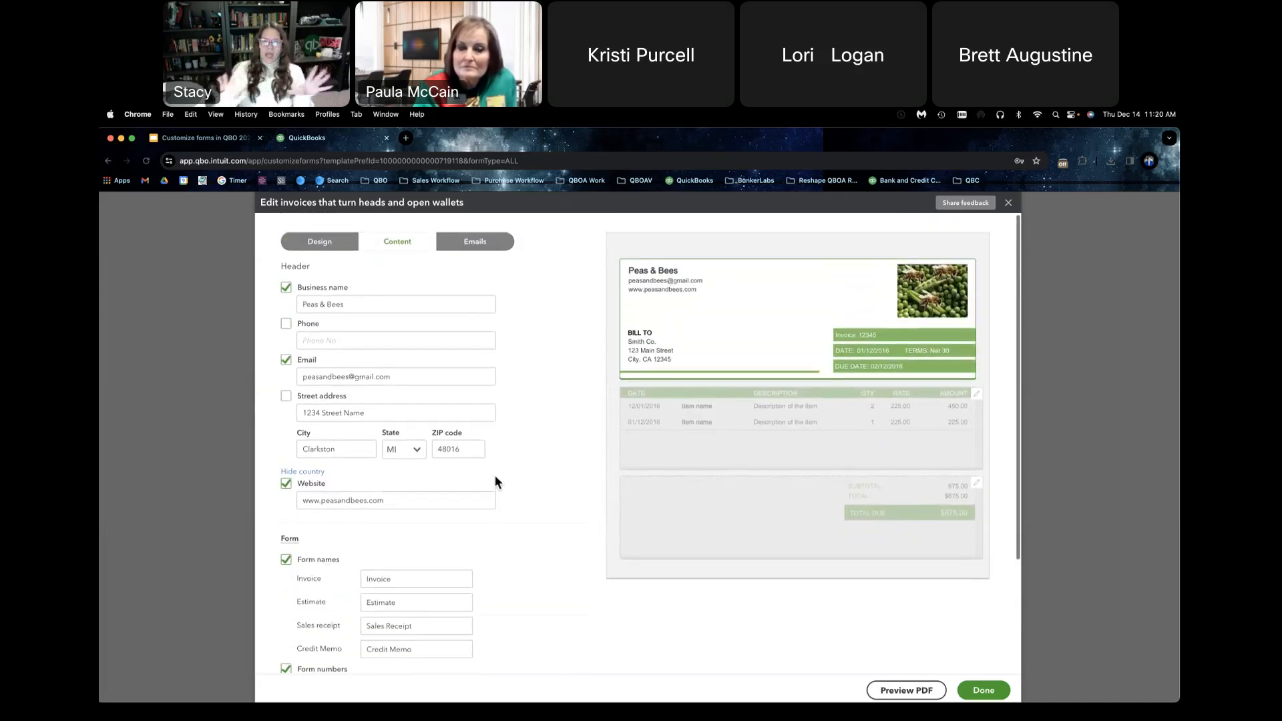
scroll(486, 546, "down", 1)
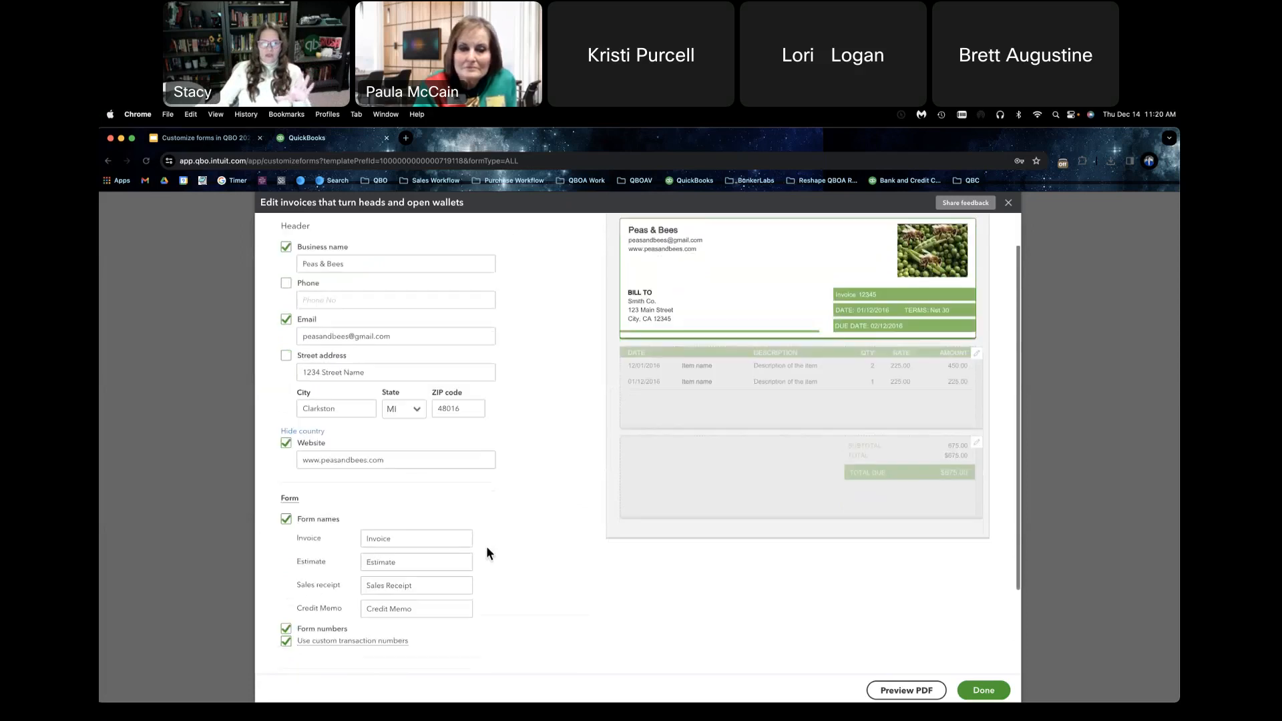
scroll(486, 546, "down", 2)
scroll(485, 546, "up", 2)
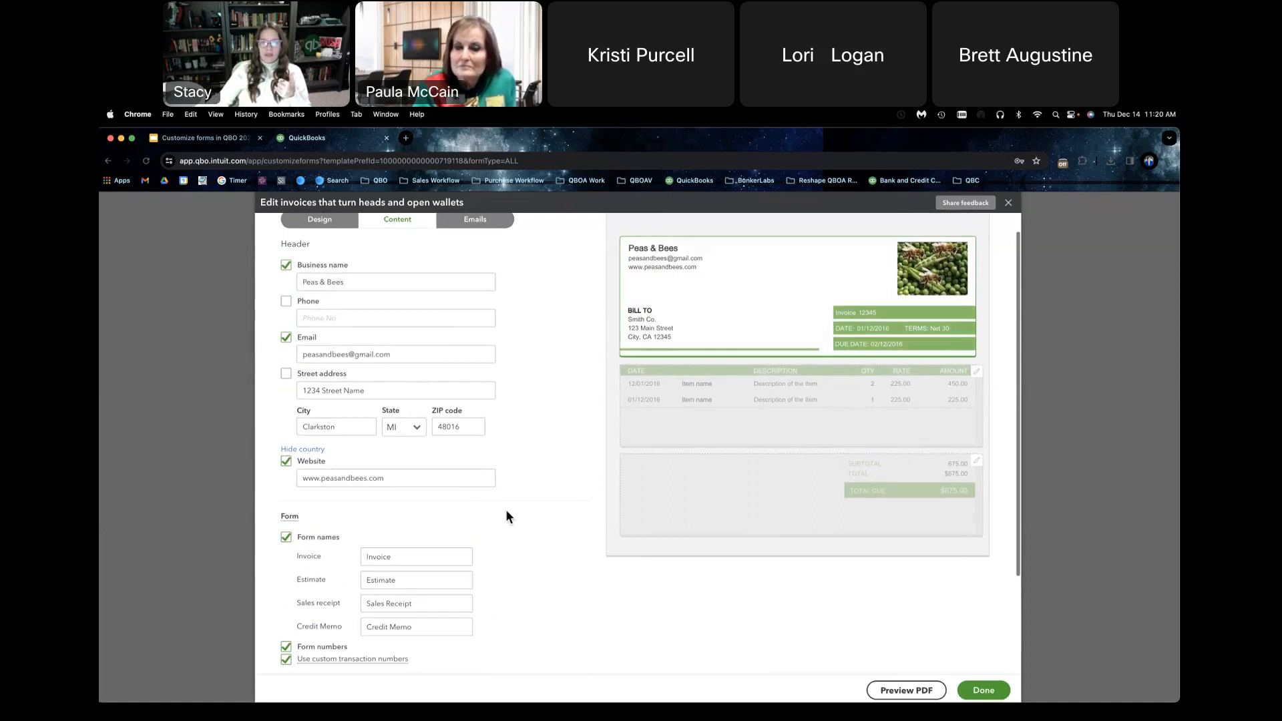
scroll(506, 511, "down", 1)
scroll(508, 516, "down", 2)
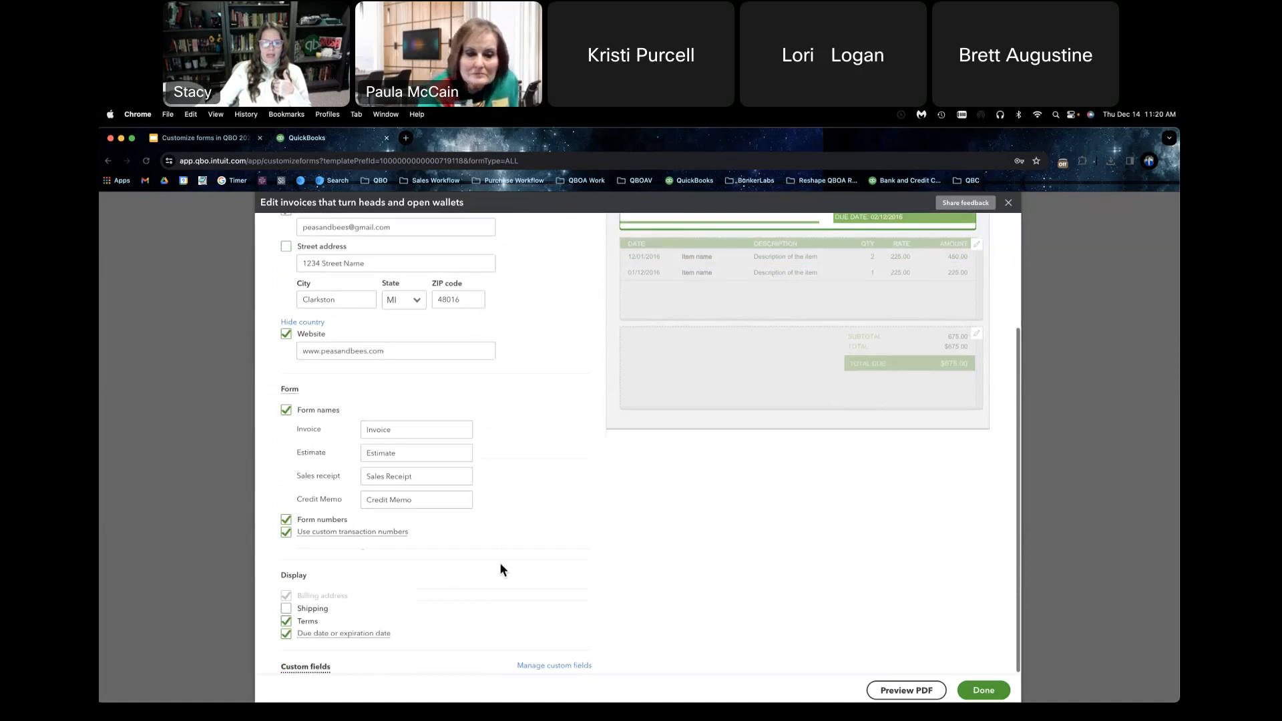
Step: Go to custom fields management and set up a new field named Birthday for all sales forms, with printing on forms turned on
left_click(538, 666)
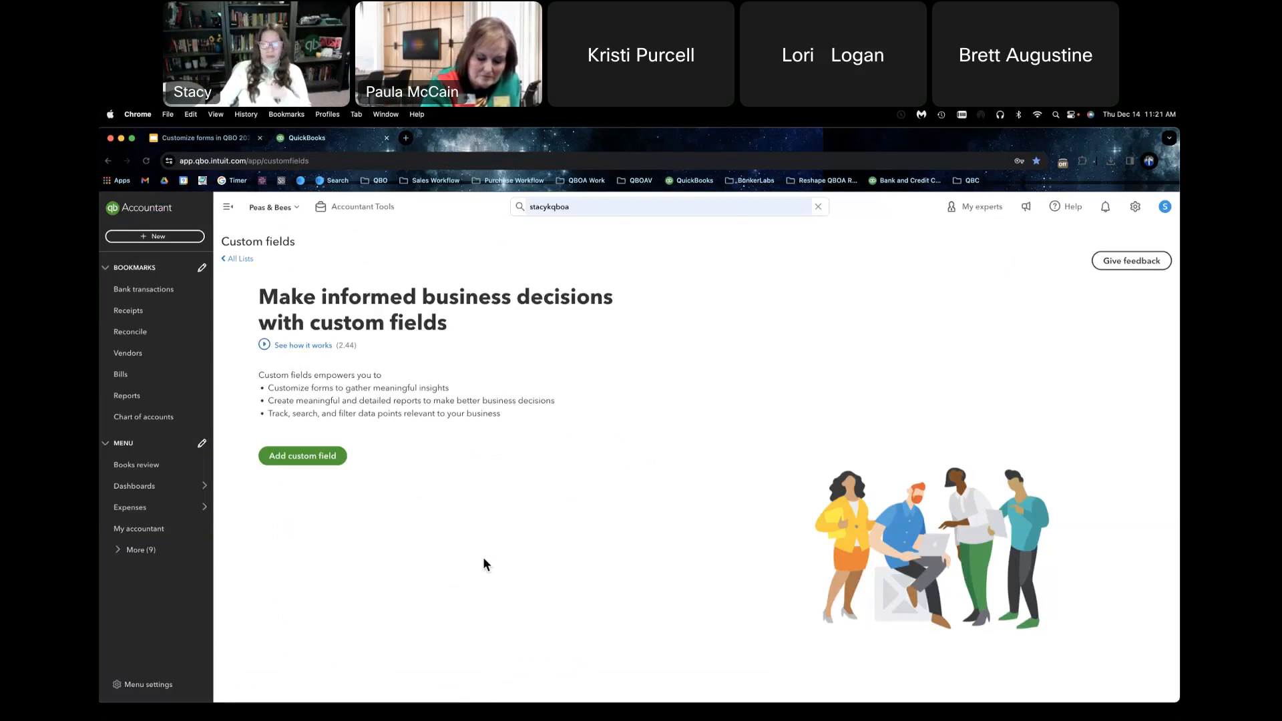
left_click(324, 456)
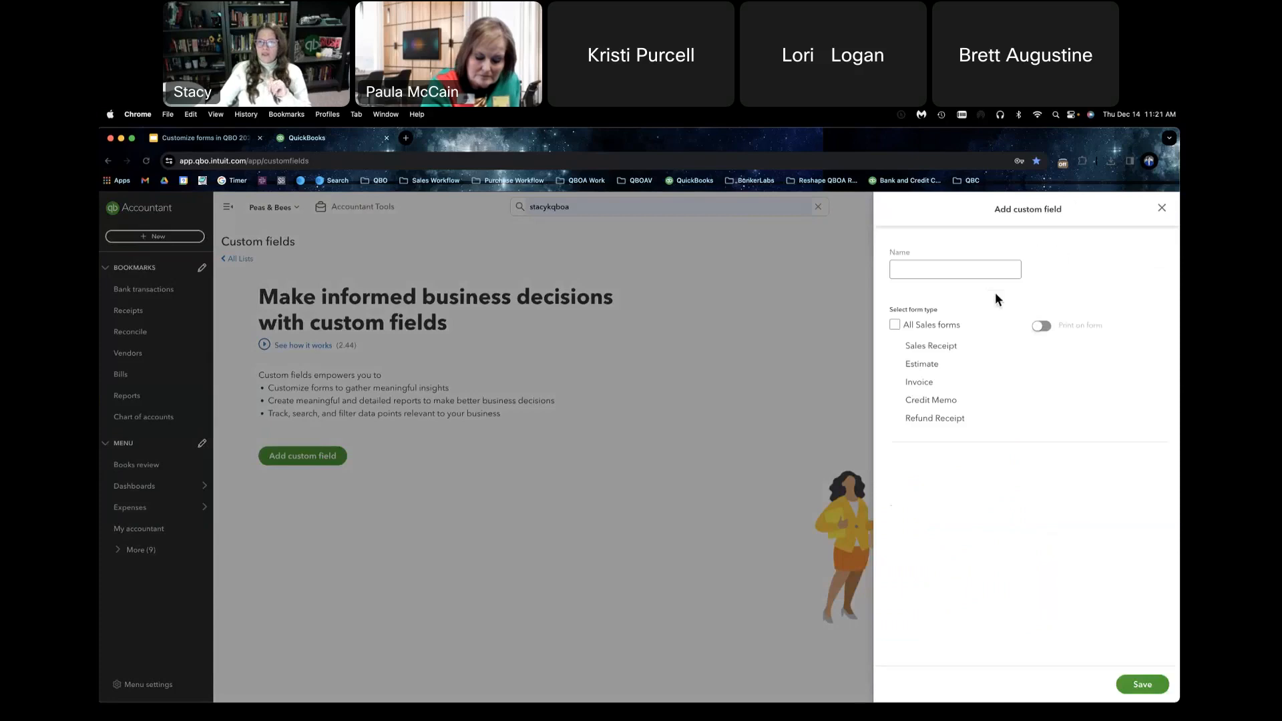
left_click(895, 326)
left_click(924, 269)
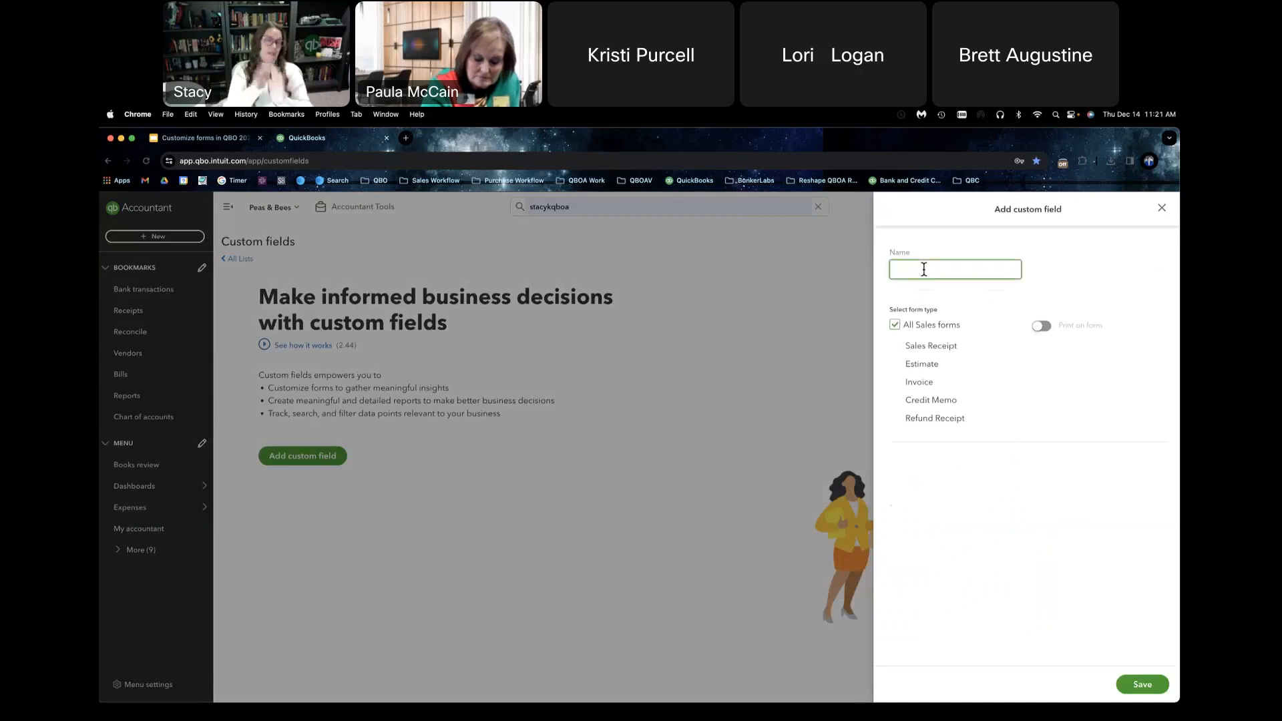
type("Birthday")
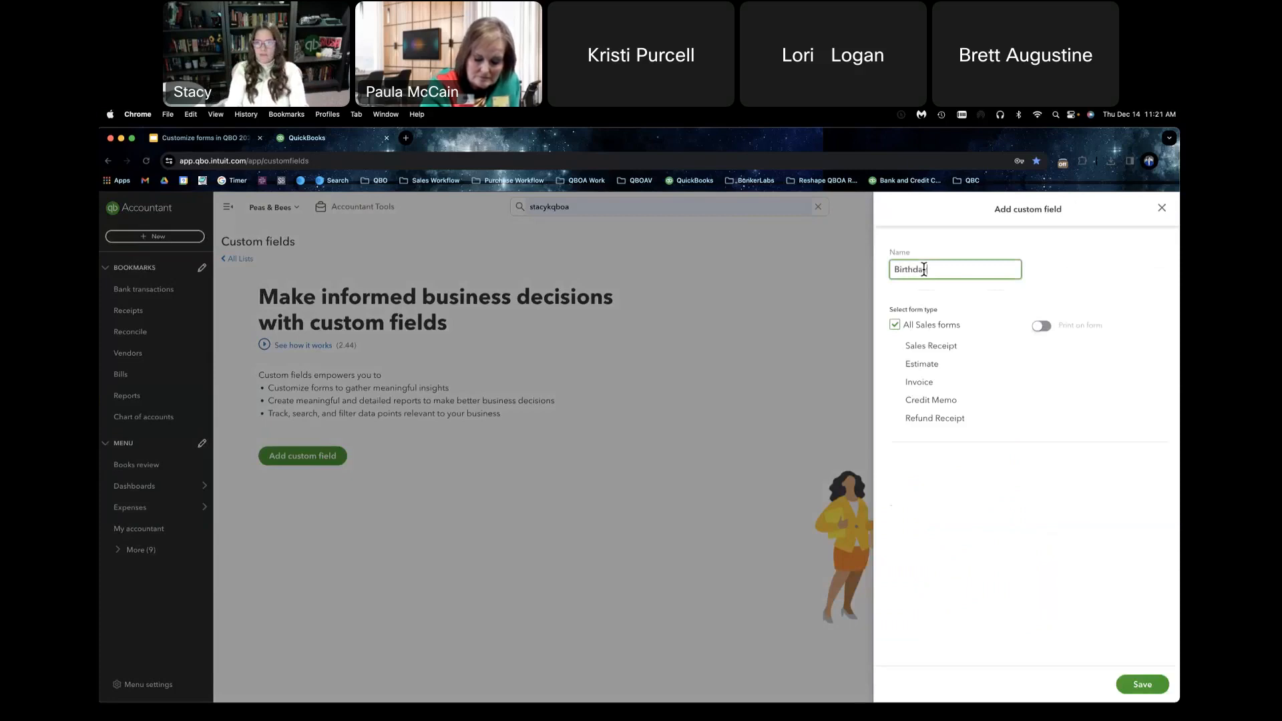
left_click(1042, 327)
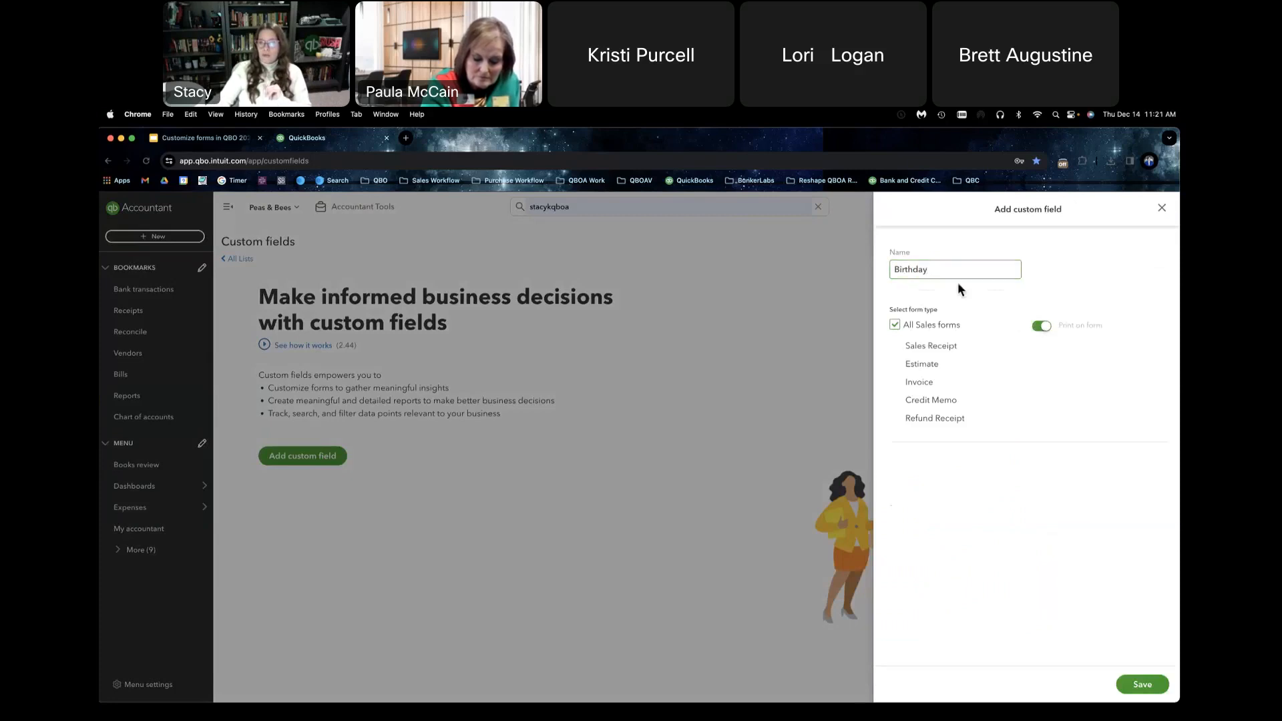
Step: Change the new custom field's name to Sales Rep and save the field
left_click_drag(948, 270, 850, 269)
type("Sales Rep")
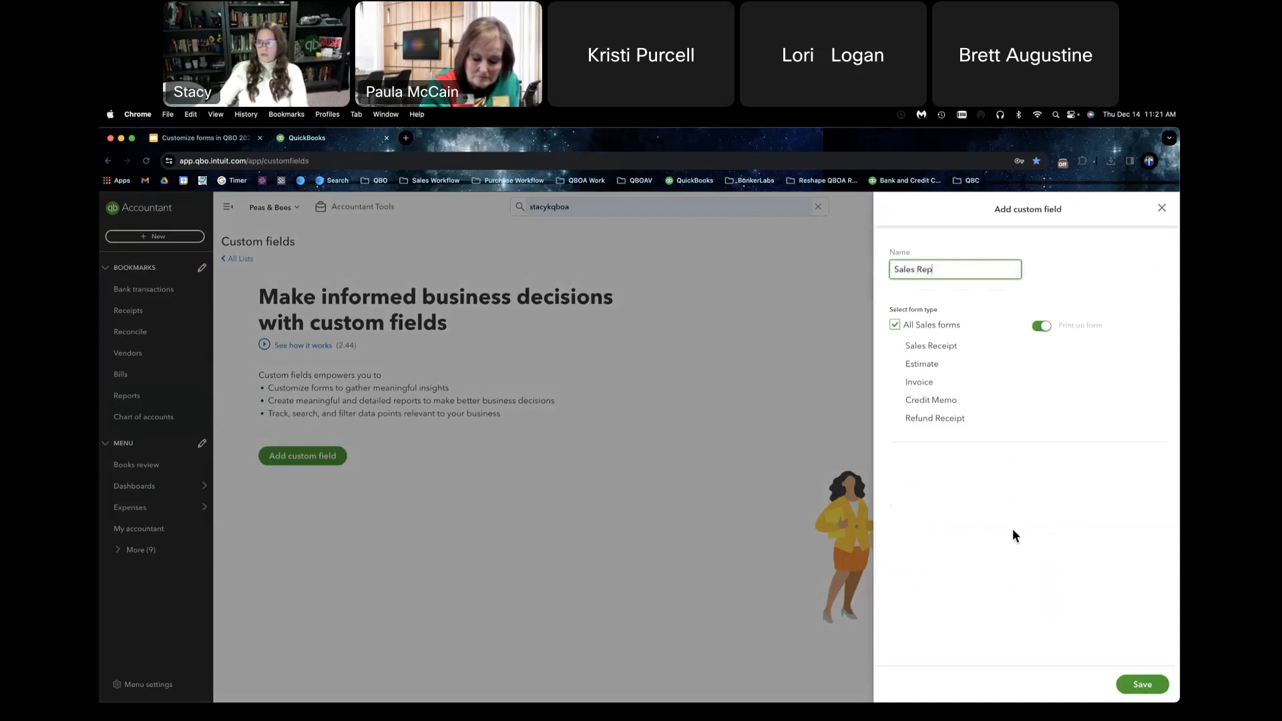
left_click(1142, 684)
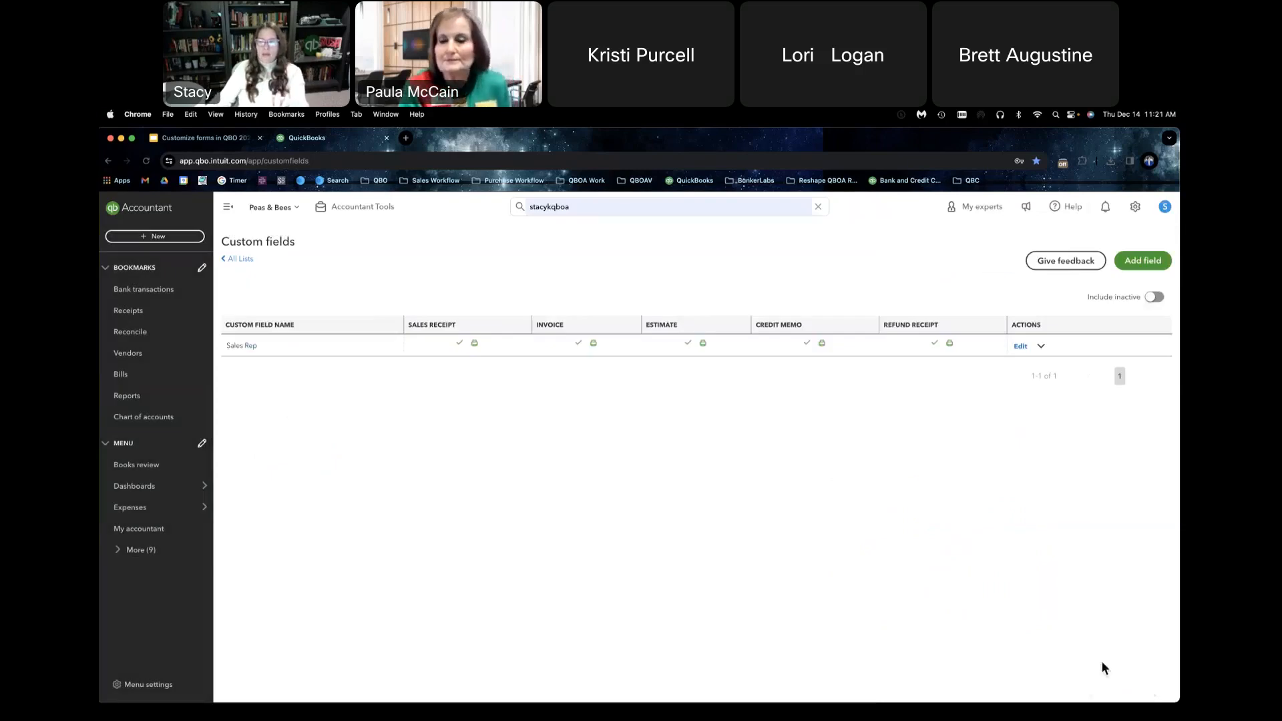
Step: Return to the custom form styles list and reopen the Standard form style for editing
left_click(1133, 208)
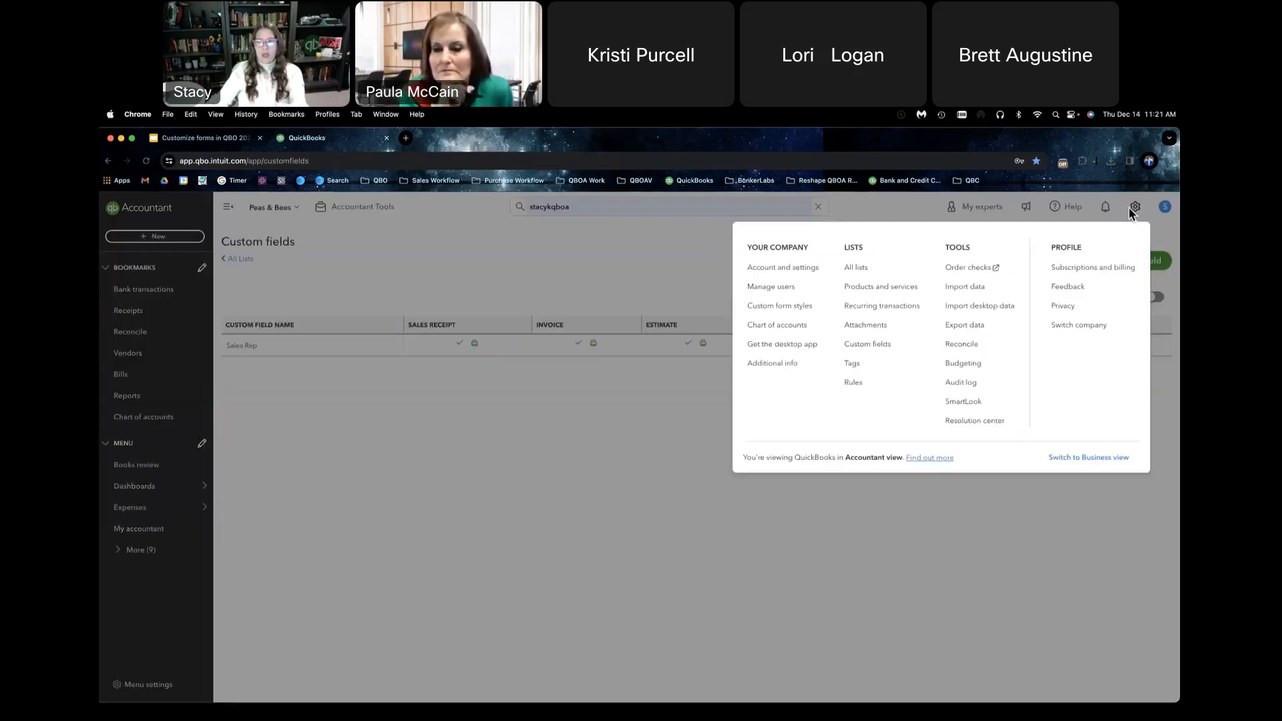
left_click(771, 313)
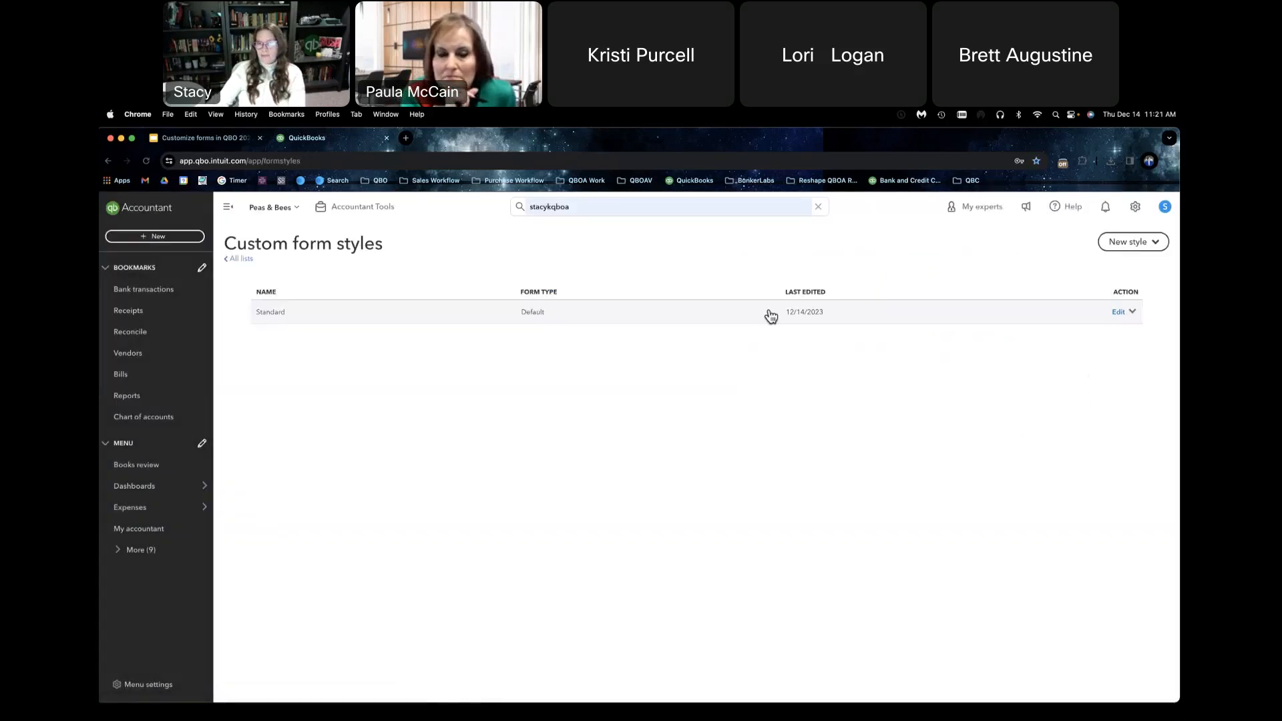
left_click(1116, 314)
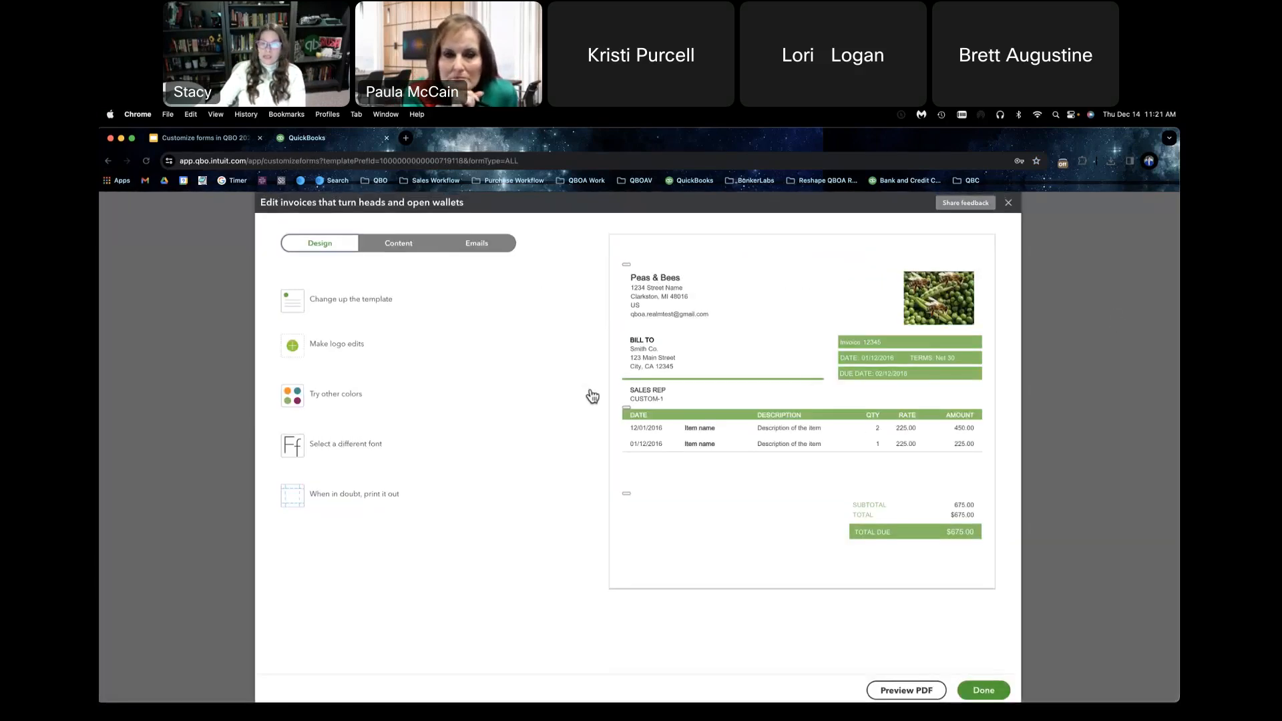
Step: Open the header content of the form and review its settings with the Sales Rep field in the preview
left_click(392, 247)
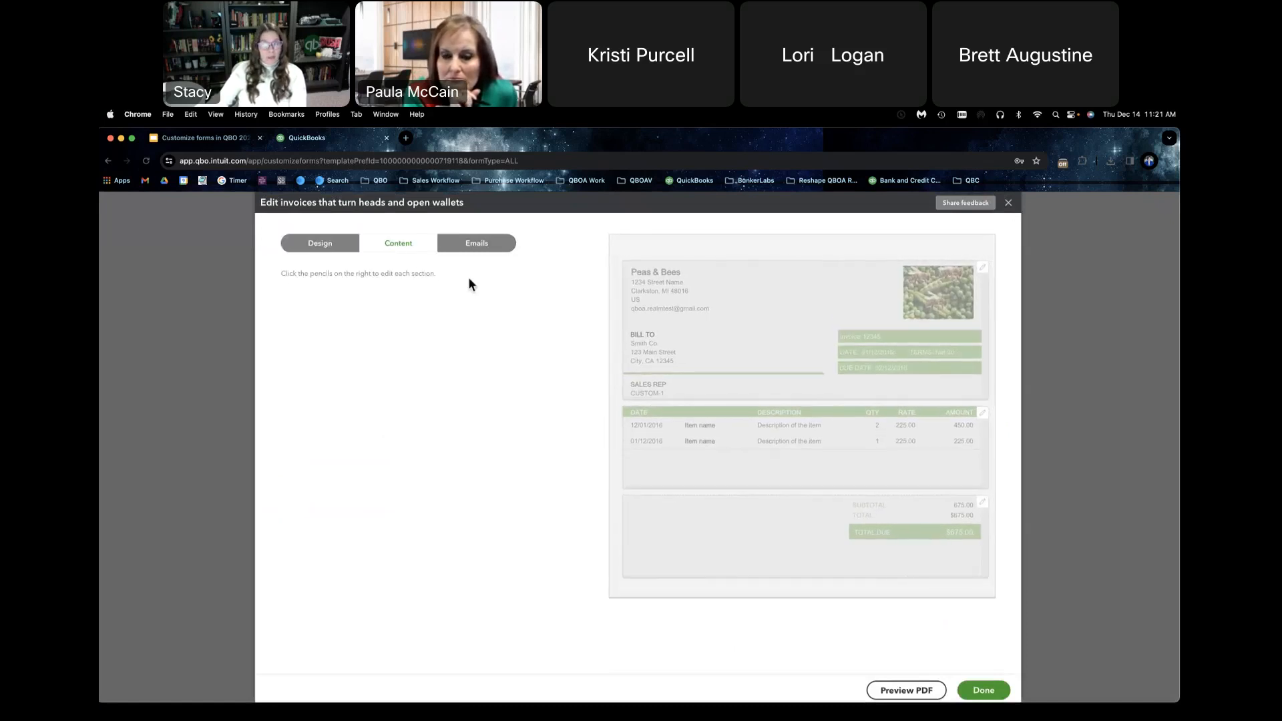
left_click(766, 335)
scroll(301, 532, "down", 2)
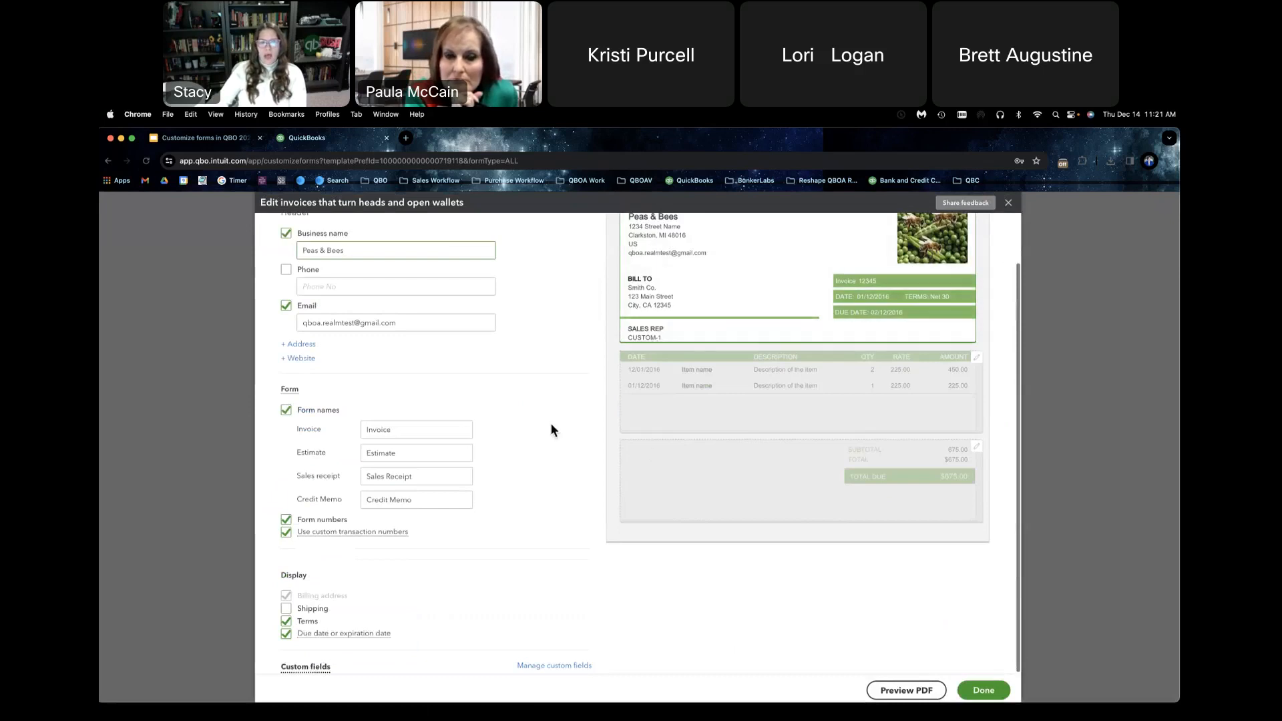
left_click(666, 344)
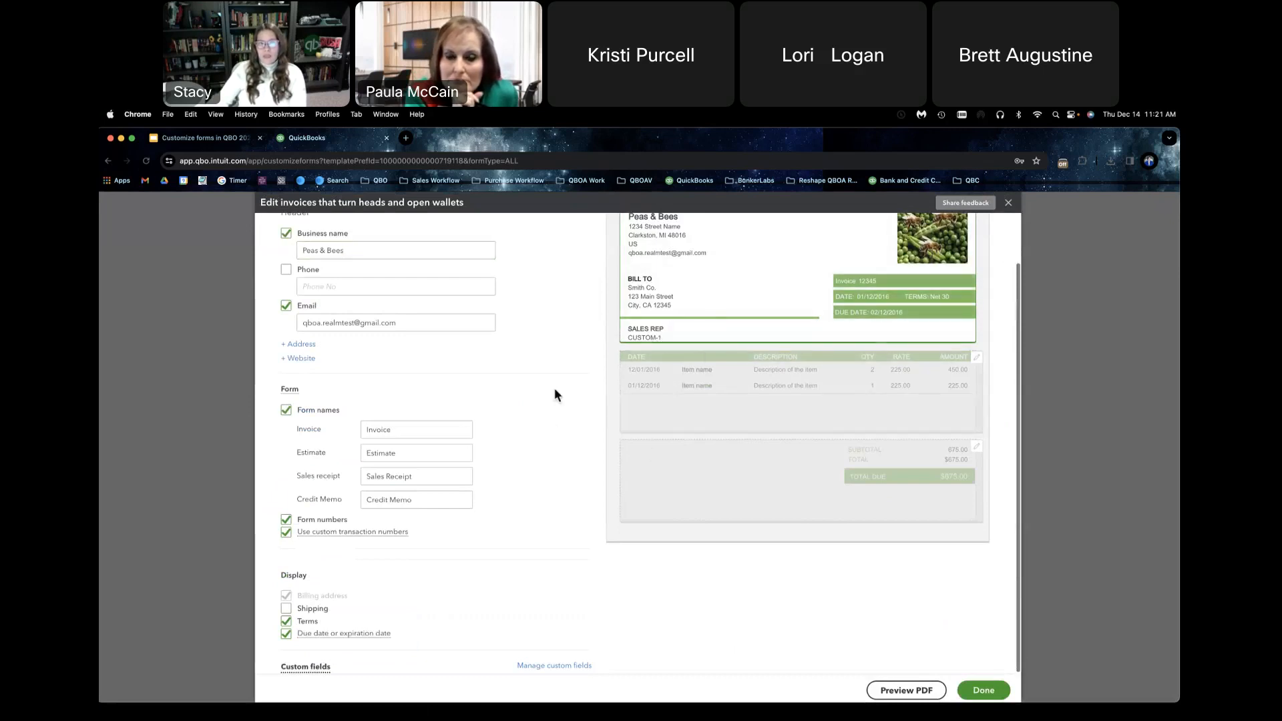
scroll(553, 397, "up", 2)
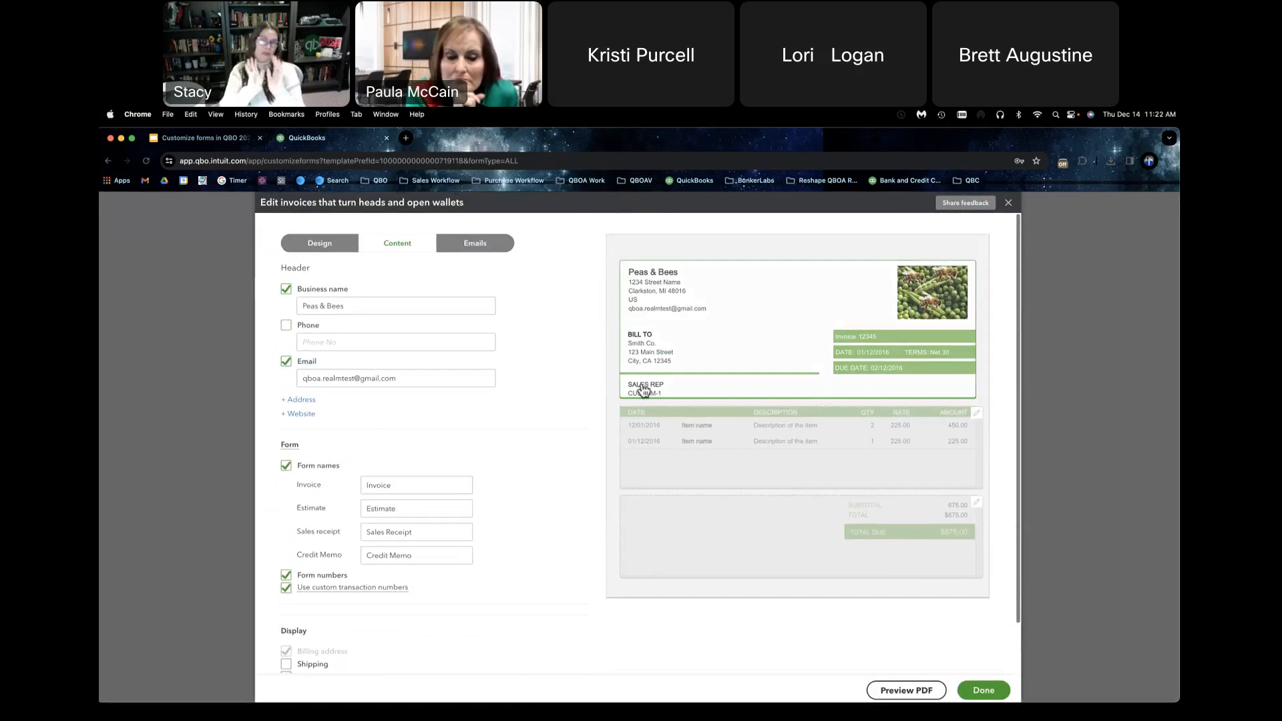
Step: Try the Modern template on the form design, and switch back to the Fresh template
left_click(333, 247)
left_click(322, 309)
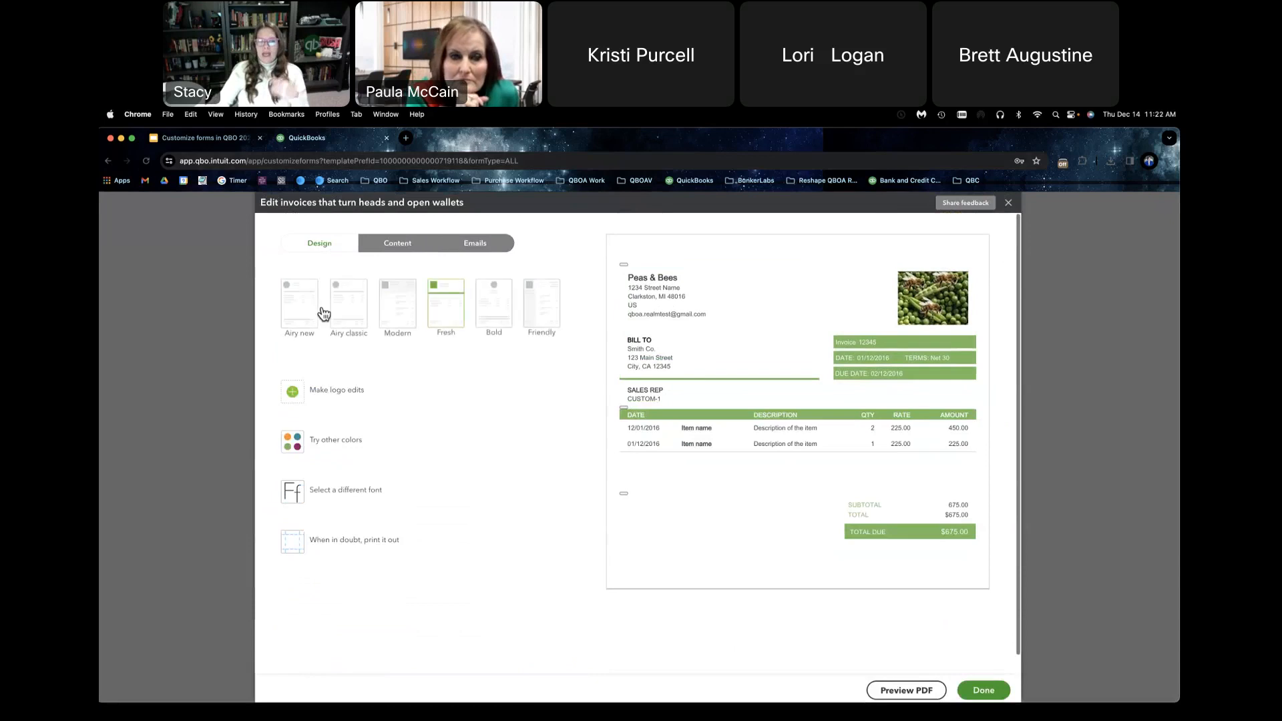
left_click(408, 318)
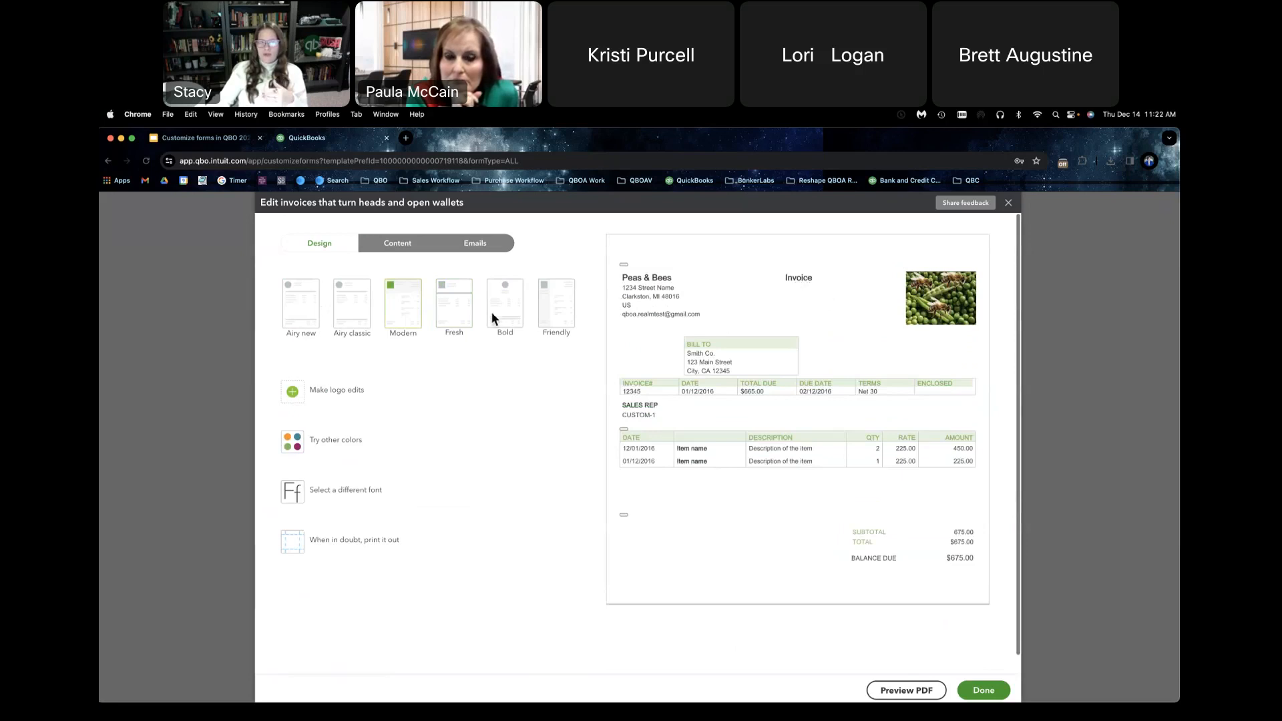
left_click(453, 315)
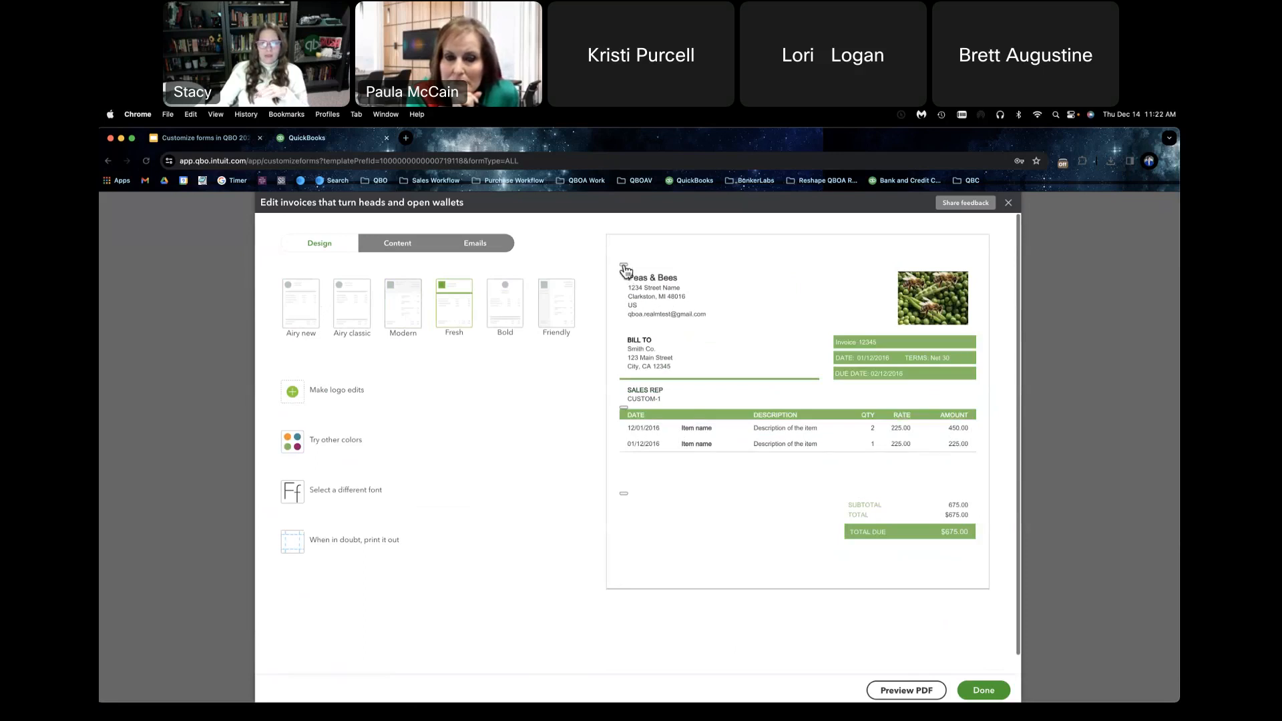
Step: Go back to the form's content settings and open the footer section for editing
left_click(412, 258)
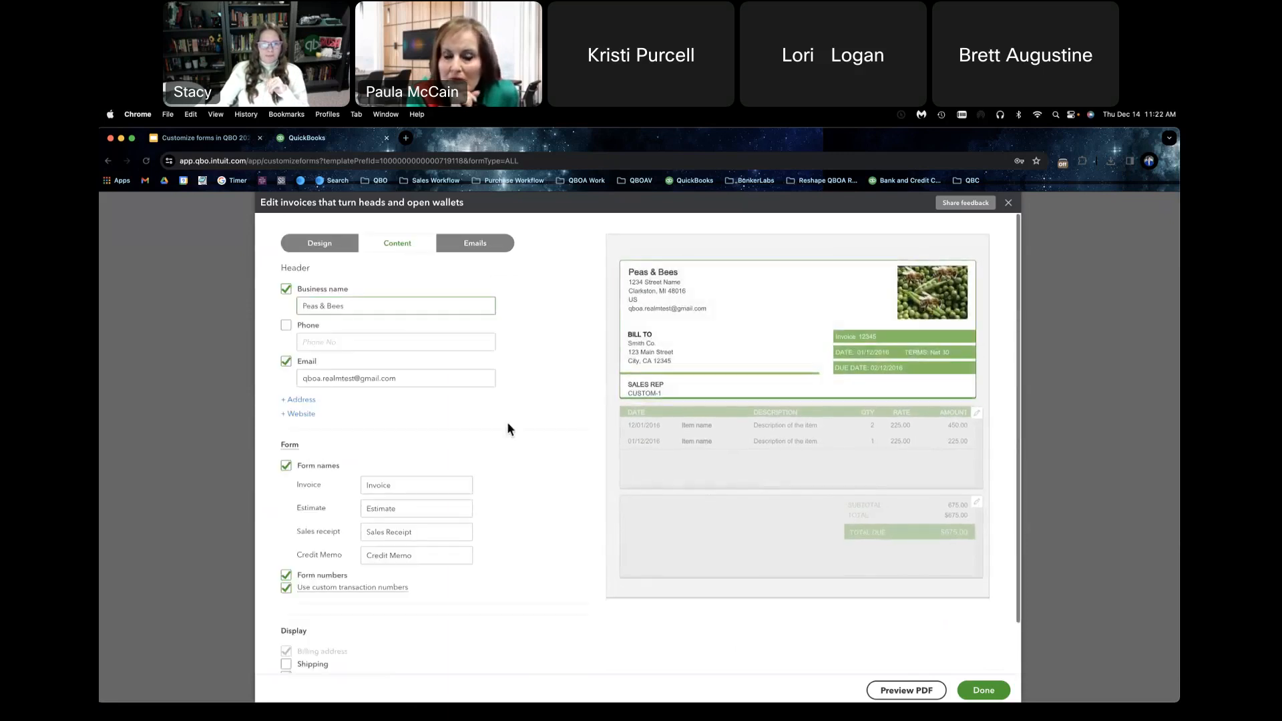
scroll(508, 428, "down", 2)
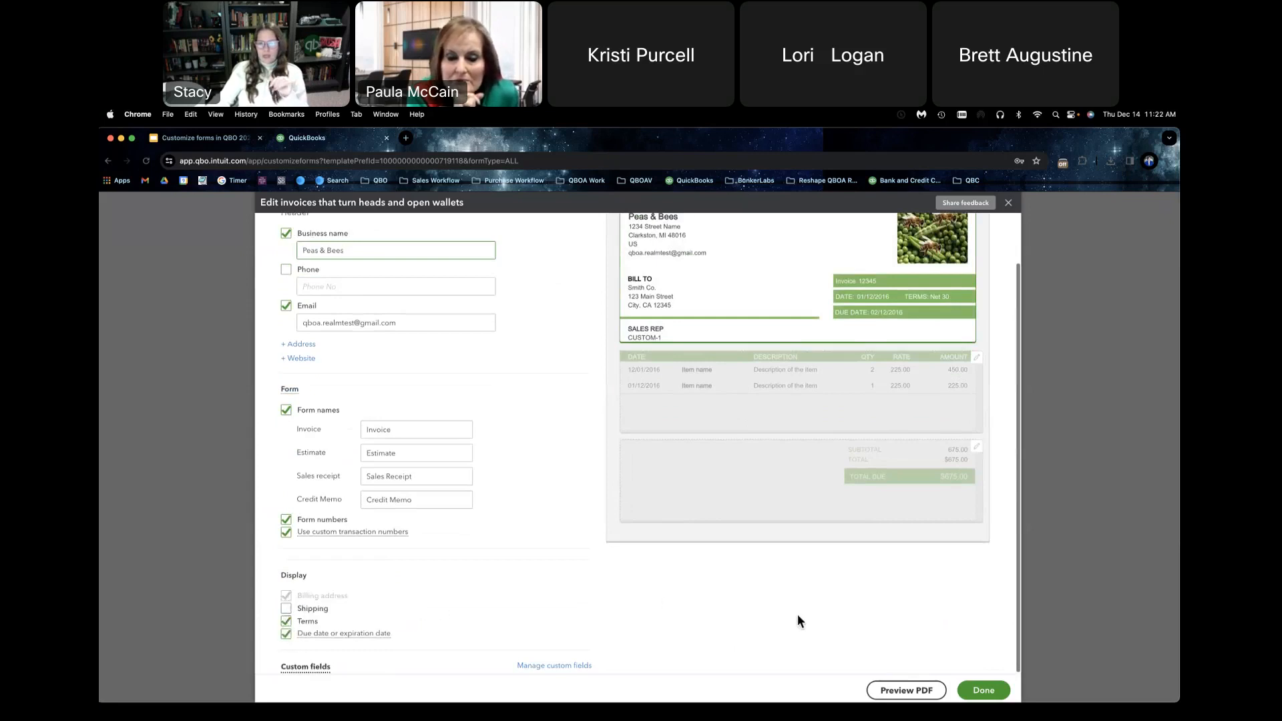
scroll(645, 600, "up", 2)
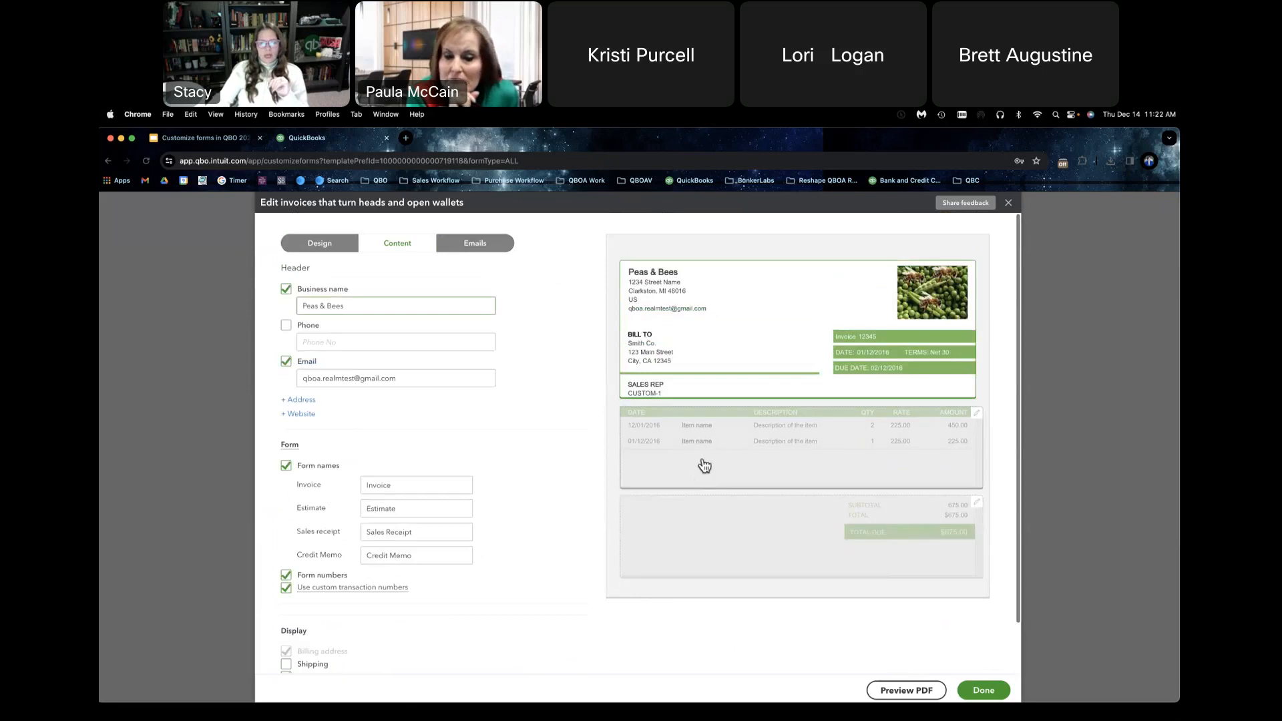
left_click(718, 531)
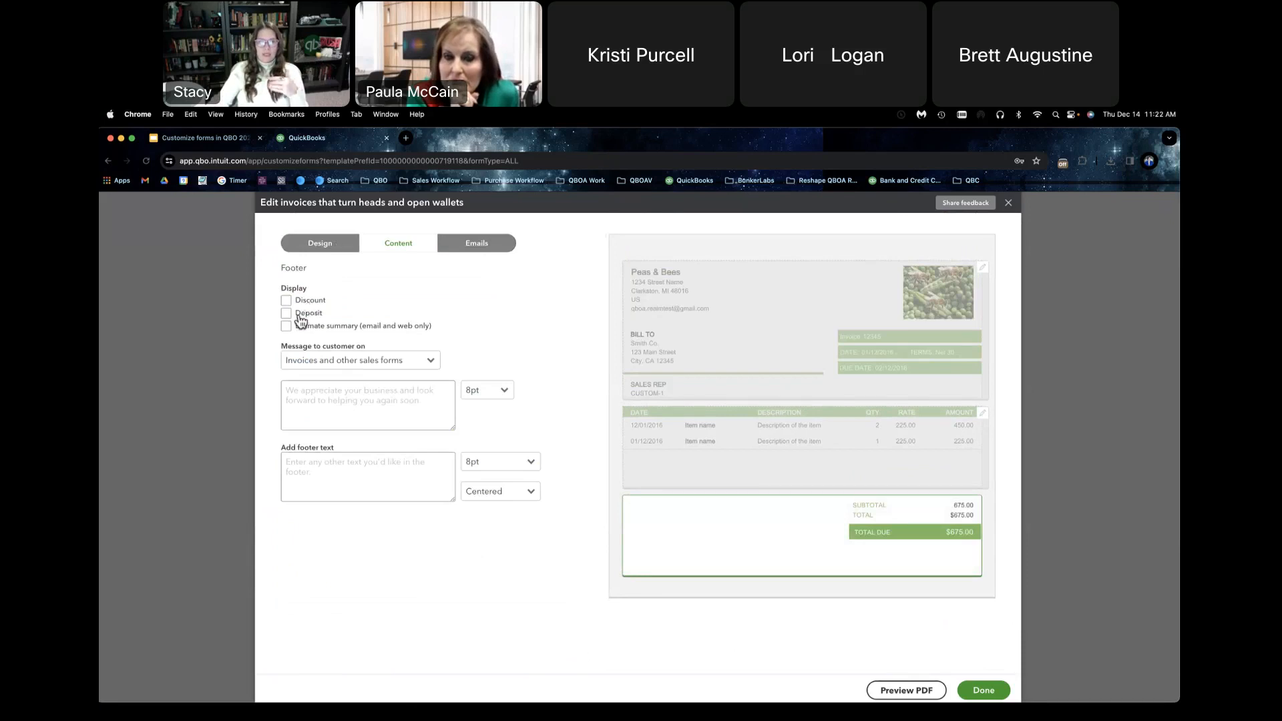
Step: Turn the footer's estimate summary display on and off again
left_click(288, 334)
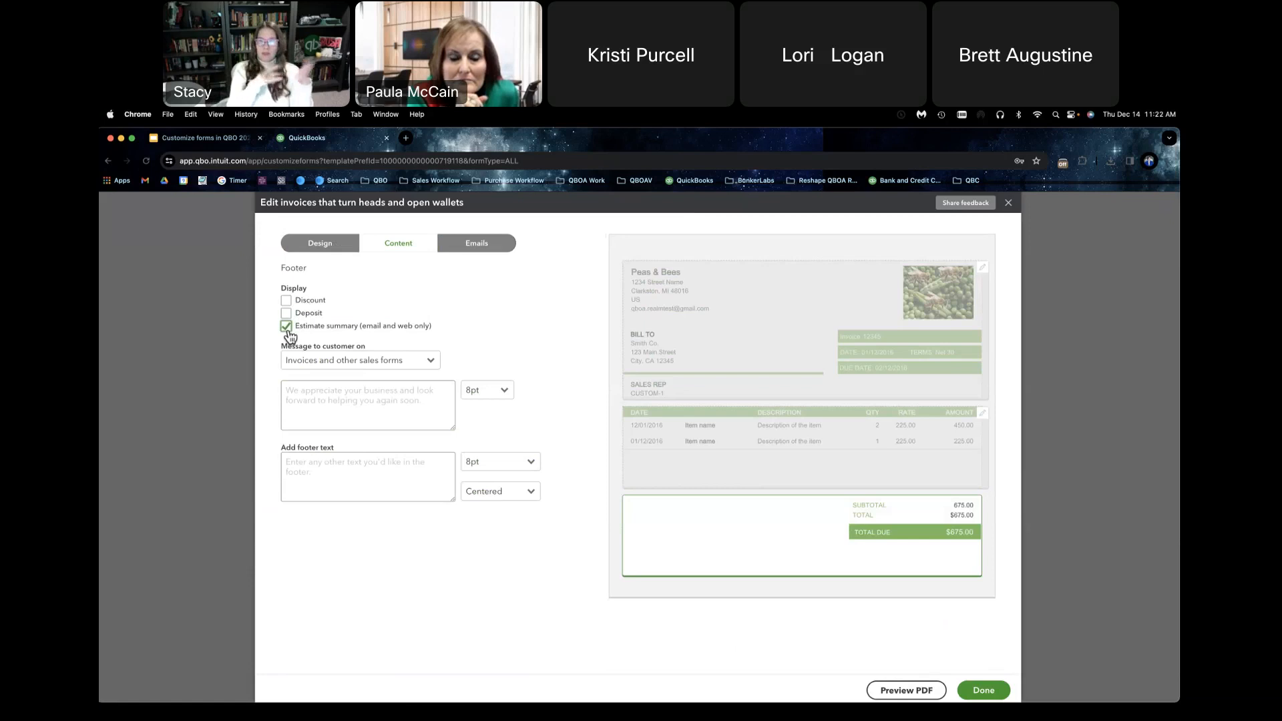
left_click(287, 327)
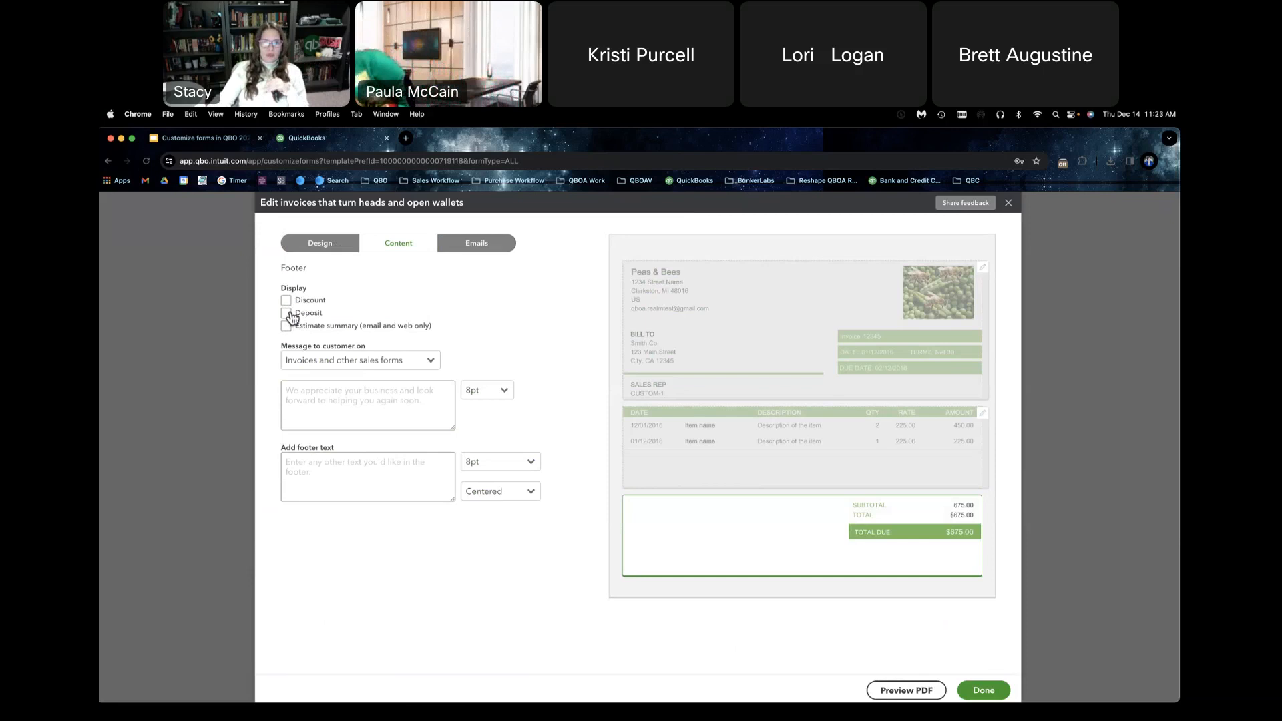
Step: Enter the customer message "Hey pay me soon!" for invoices and other sales forms
left_click(433, 362)
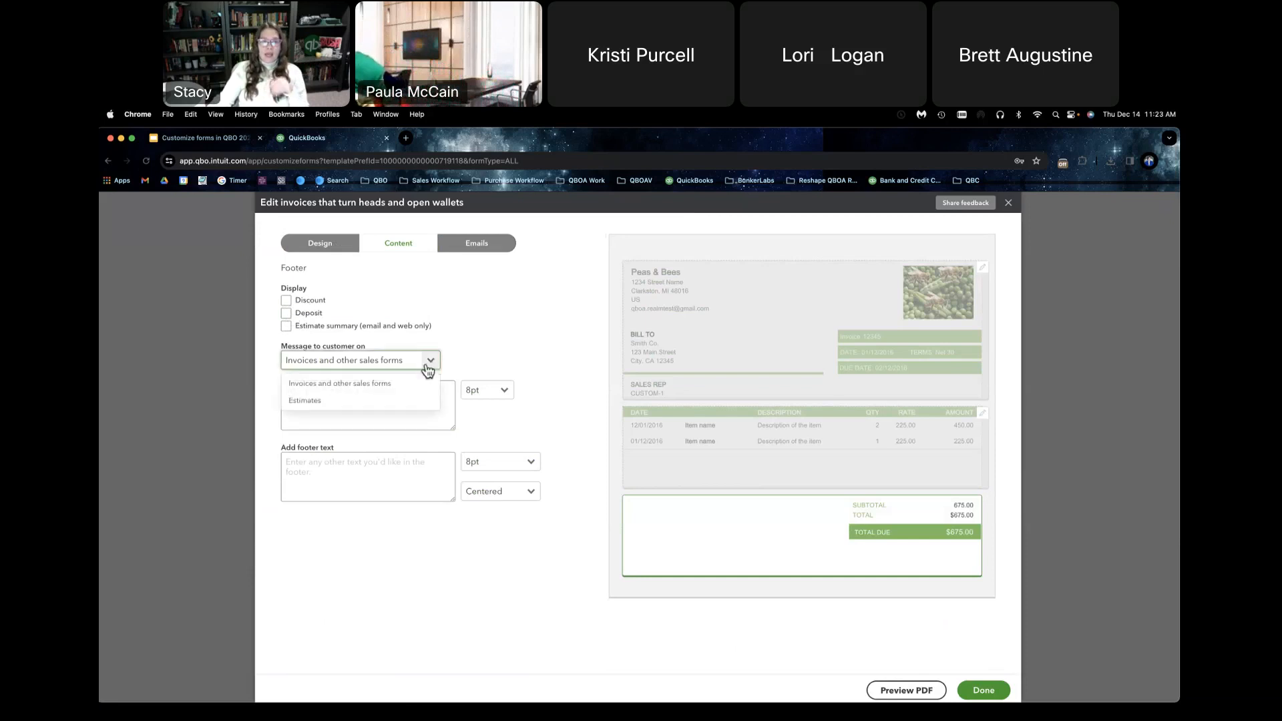
left_click(427, 384)
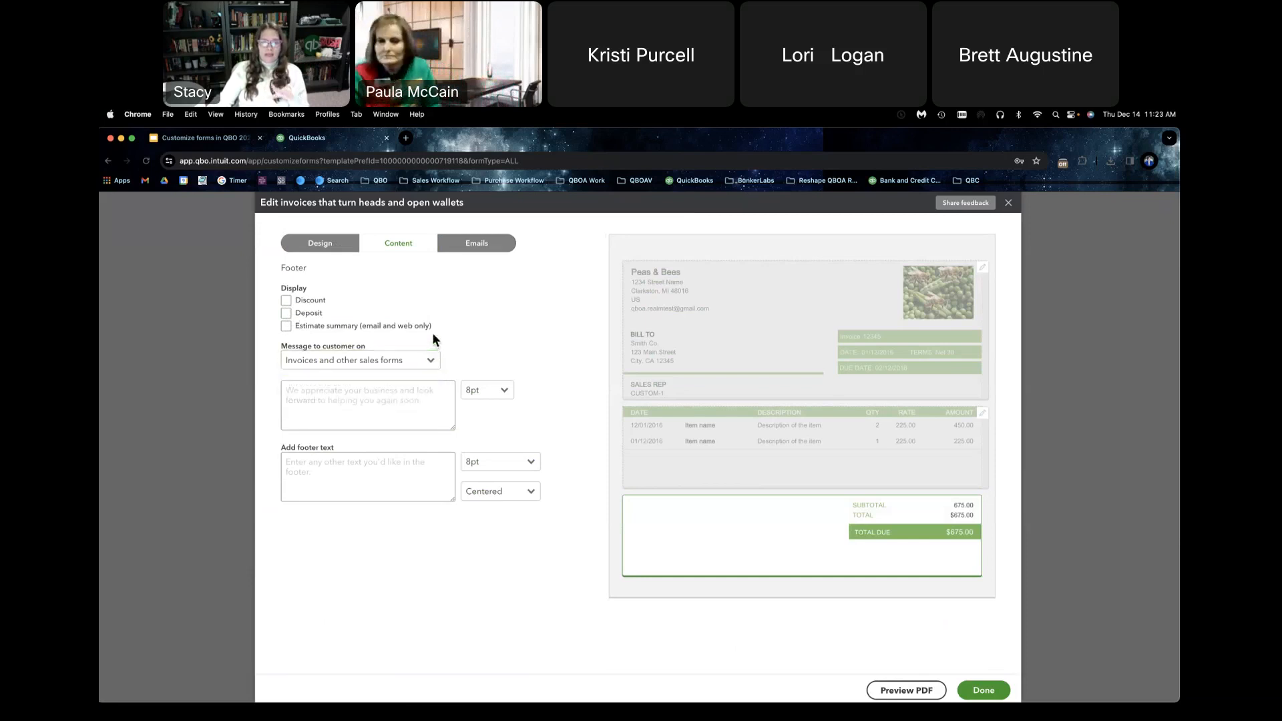
left_click(390, 399)
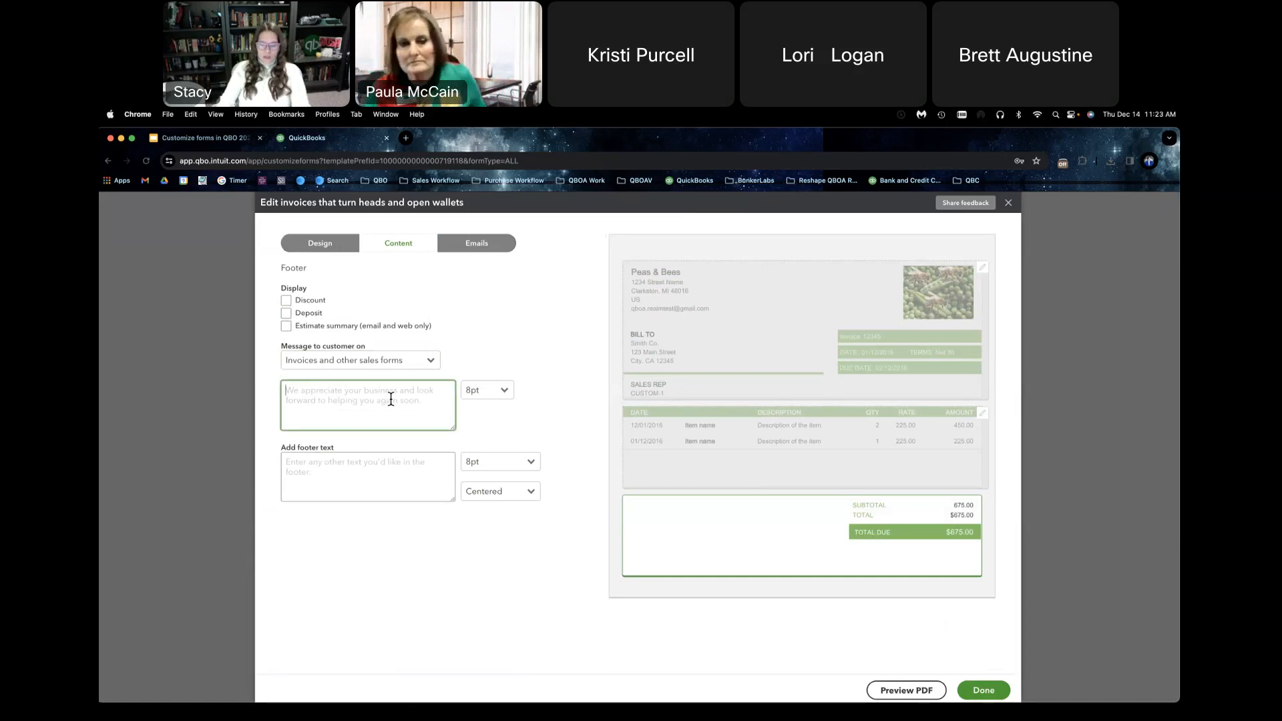
type("Hey pay ")
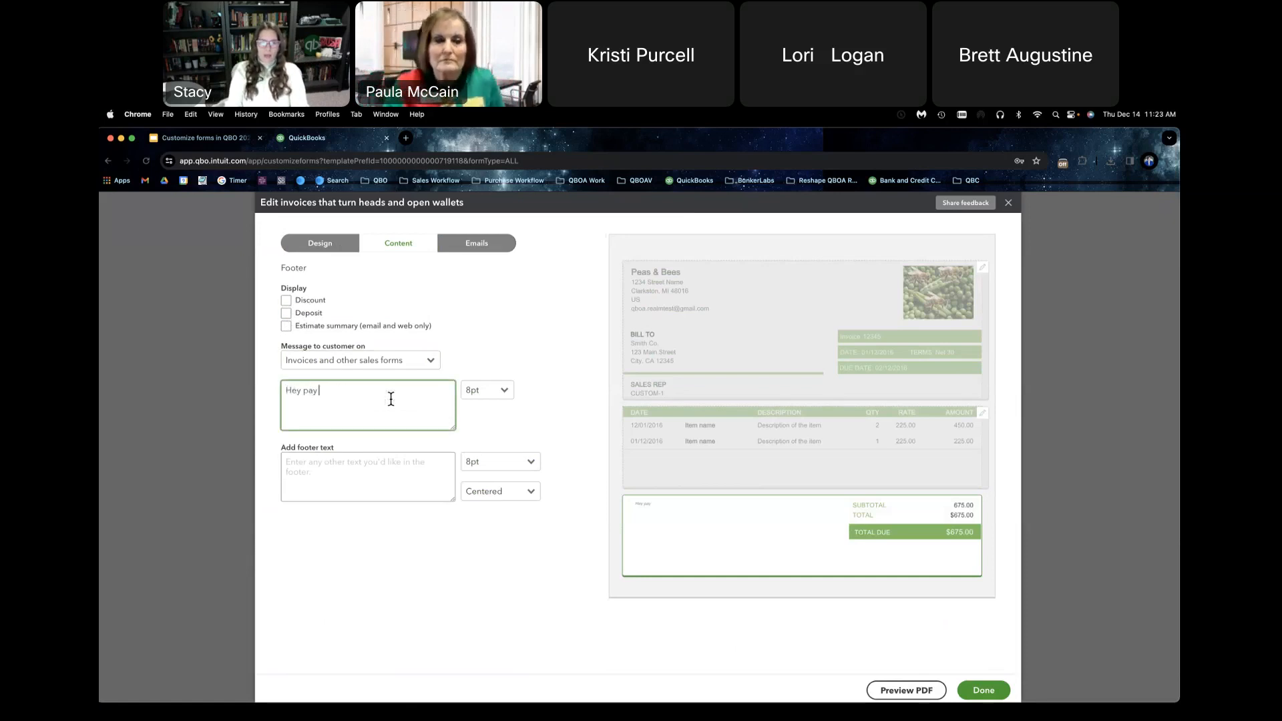
type("me soon!")
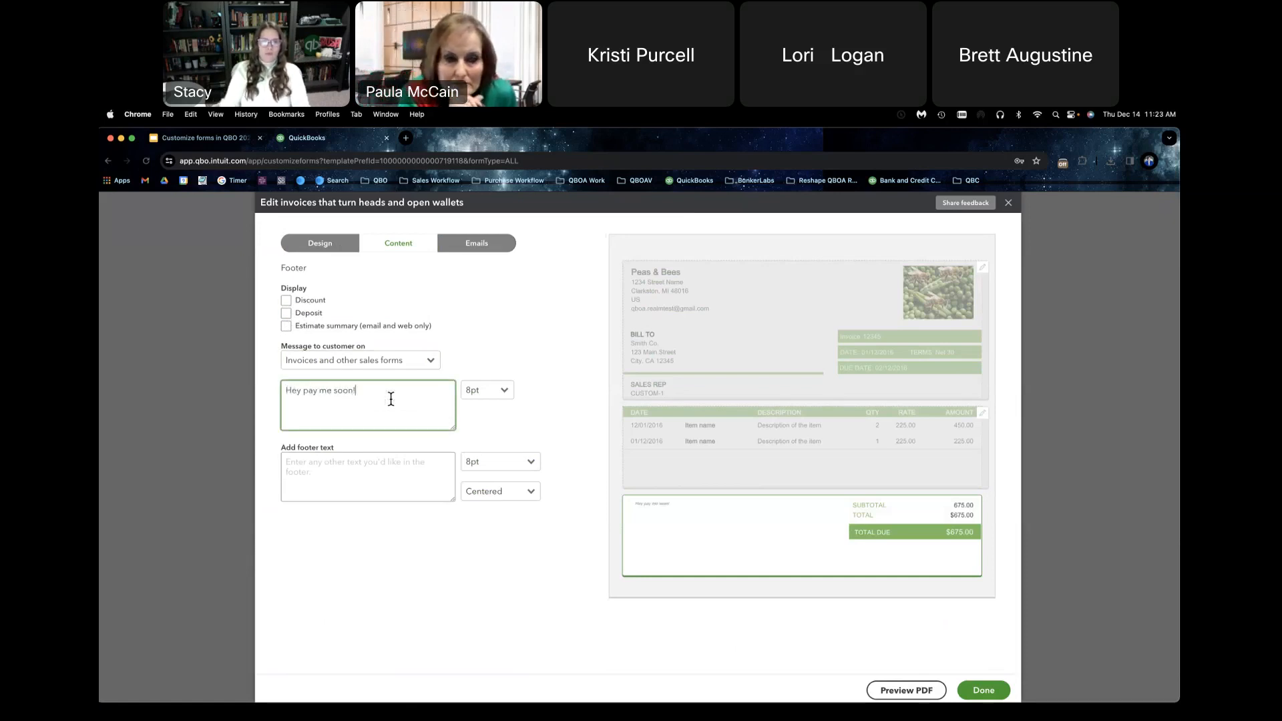
Step: Fill the footer text with the placeholder "odjfejflsnfknnijfkjdkjshdk"
left_click(403, 466)
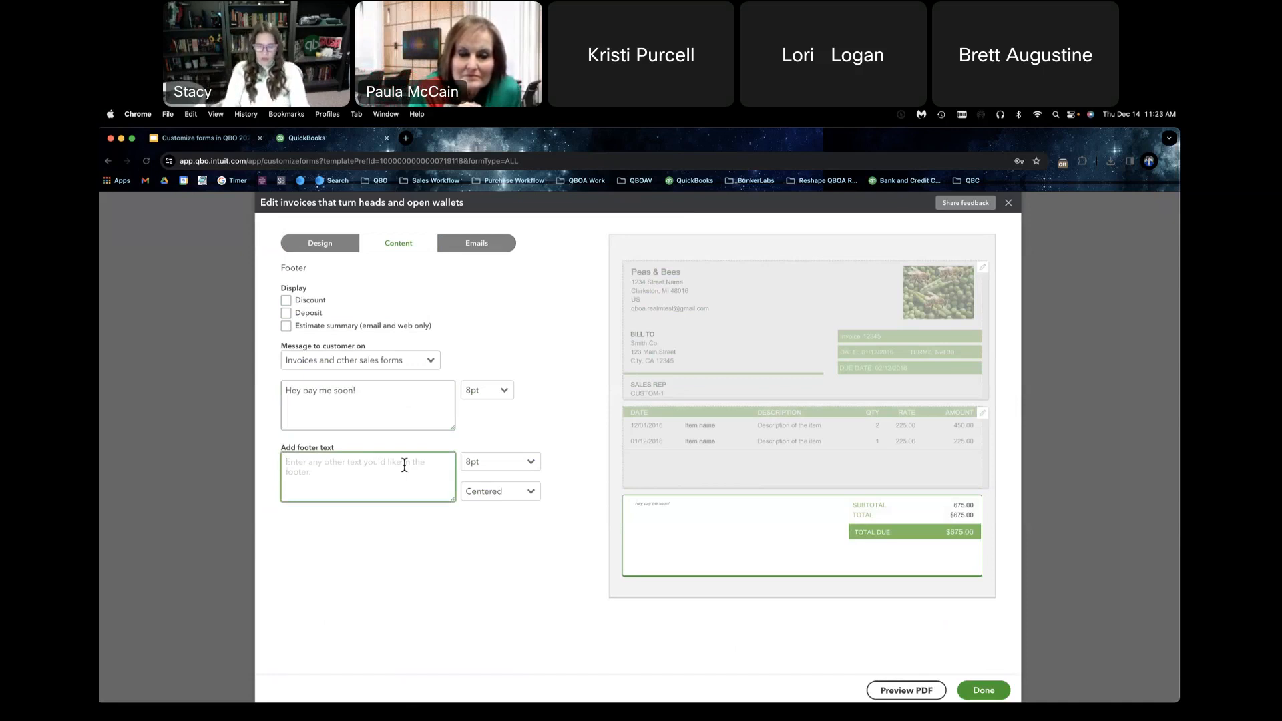
type("odjfejflsnfknn")
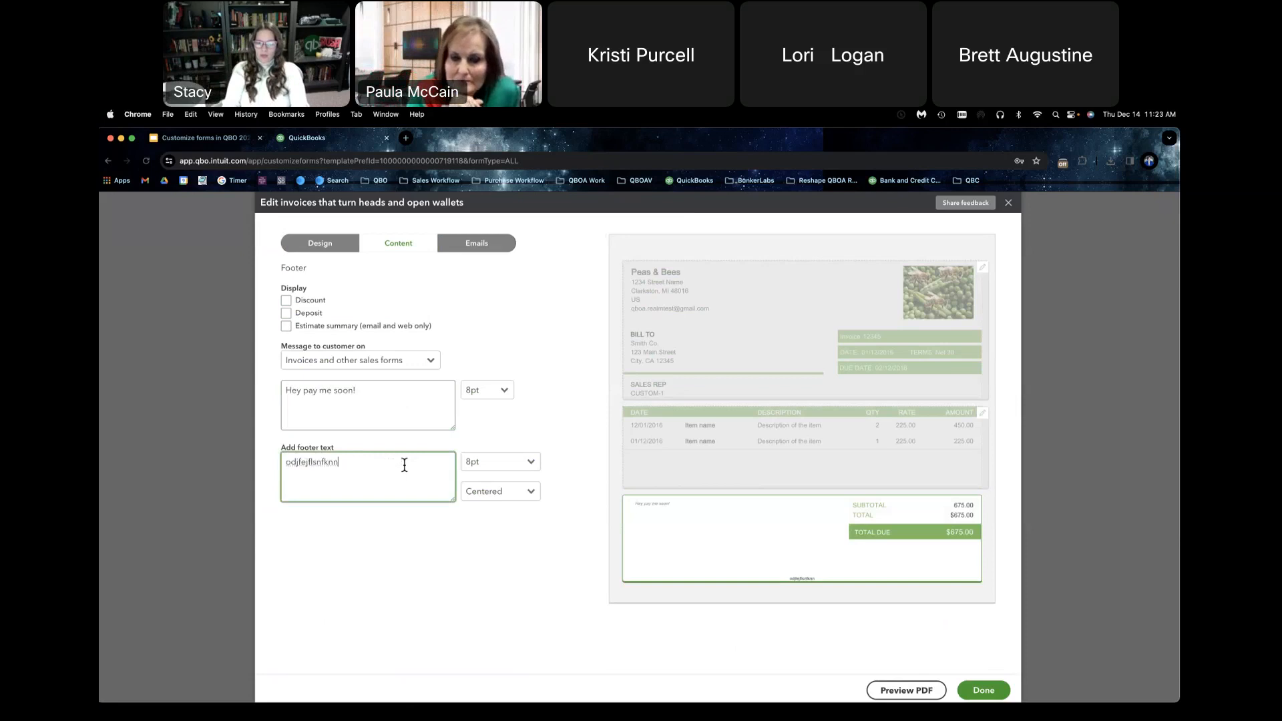
type("ijfkjdkjshdk")
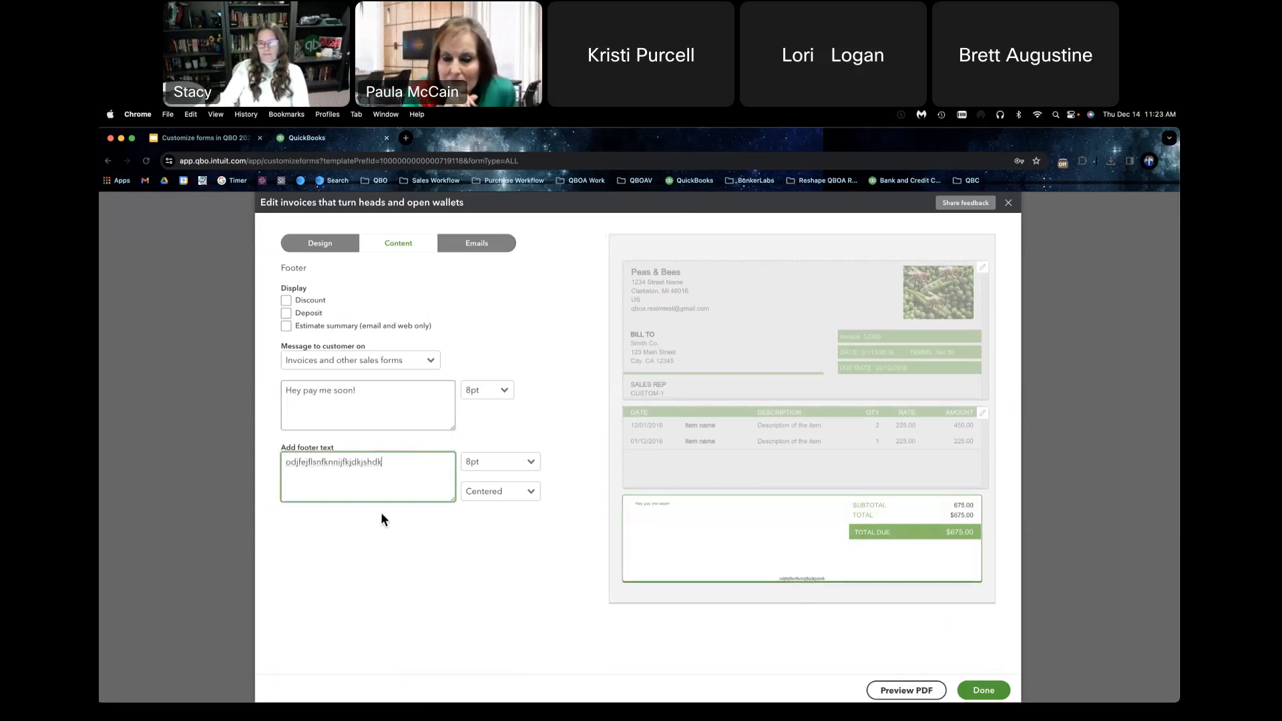
Step: Set the font size of the footer text to 12pt
left_click(488, 492)
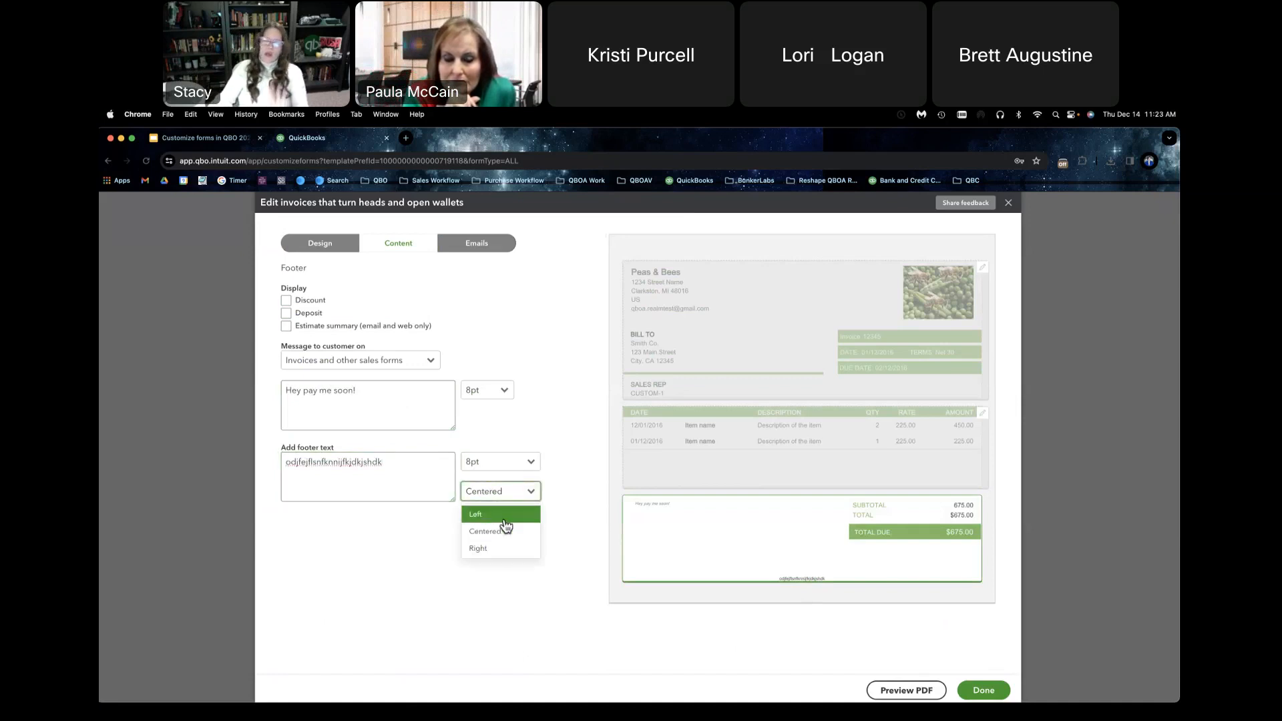
left_click(498, 462)
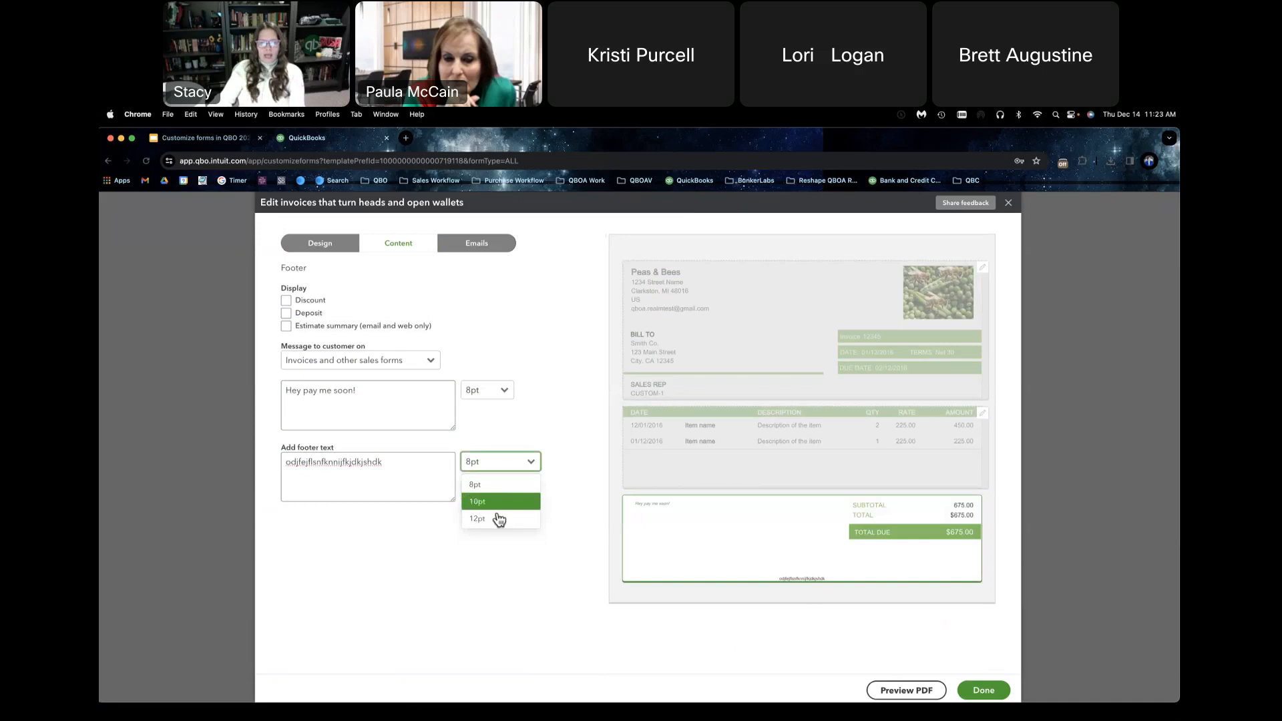
left_click(499, 520)
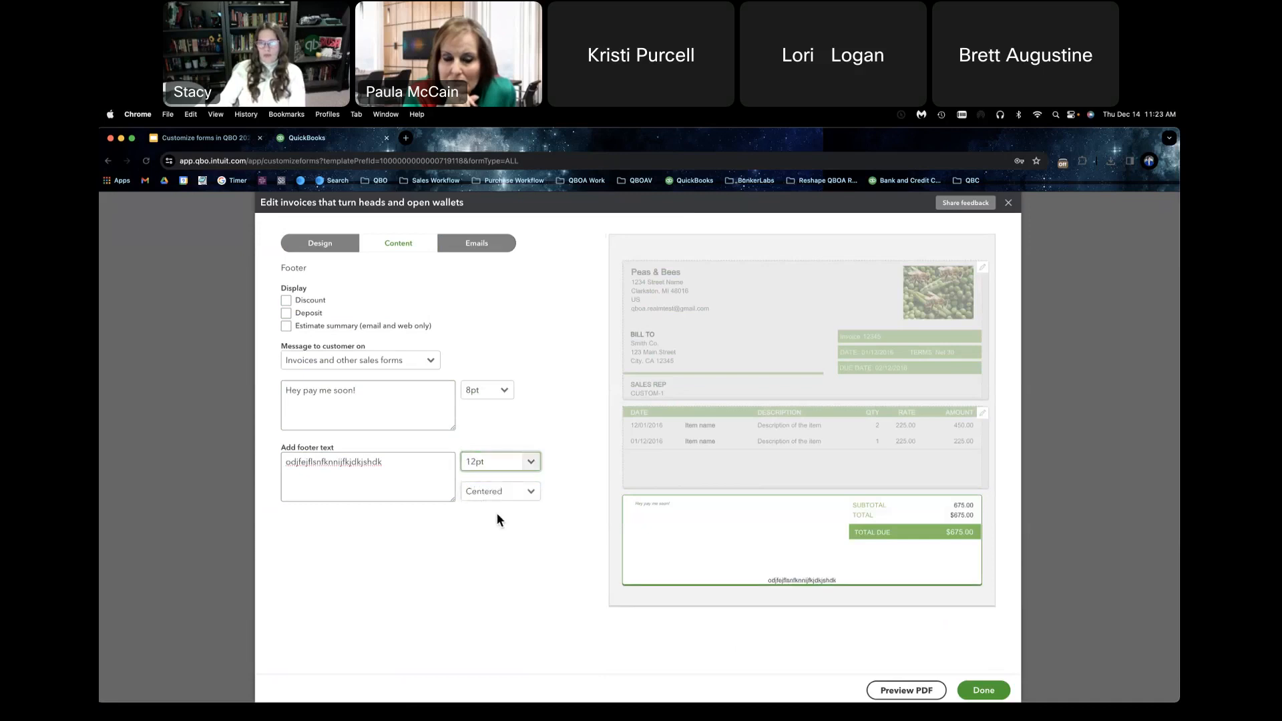
Step: Clear both the placeholder footer text and the customer message
left_click_drag(404, 467, 159, 463)
key("BackSpace")
left_click_drag(417, 398, 223, 398)
key("BackSpace")
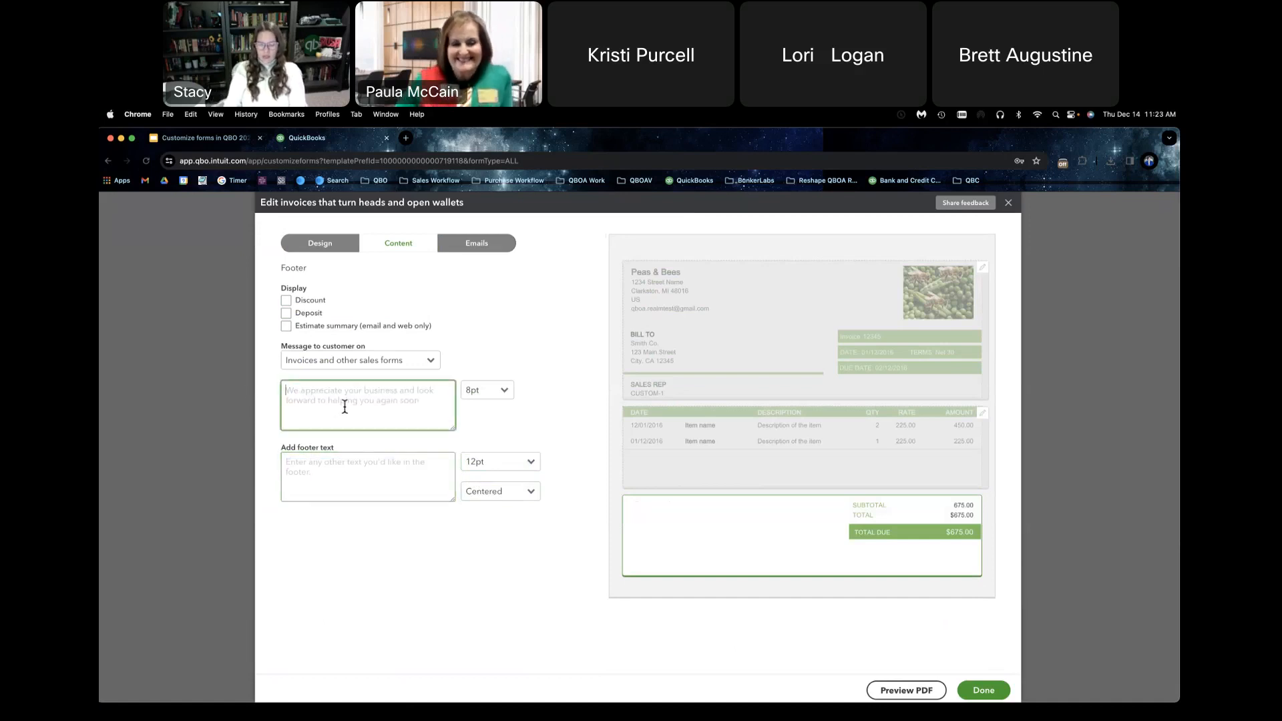
Step: Enter "This shows up here" as the customer message for invoices and other sales forms, and set its size to 12pt
type("Th")
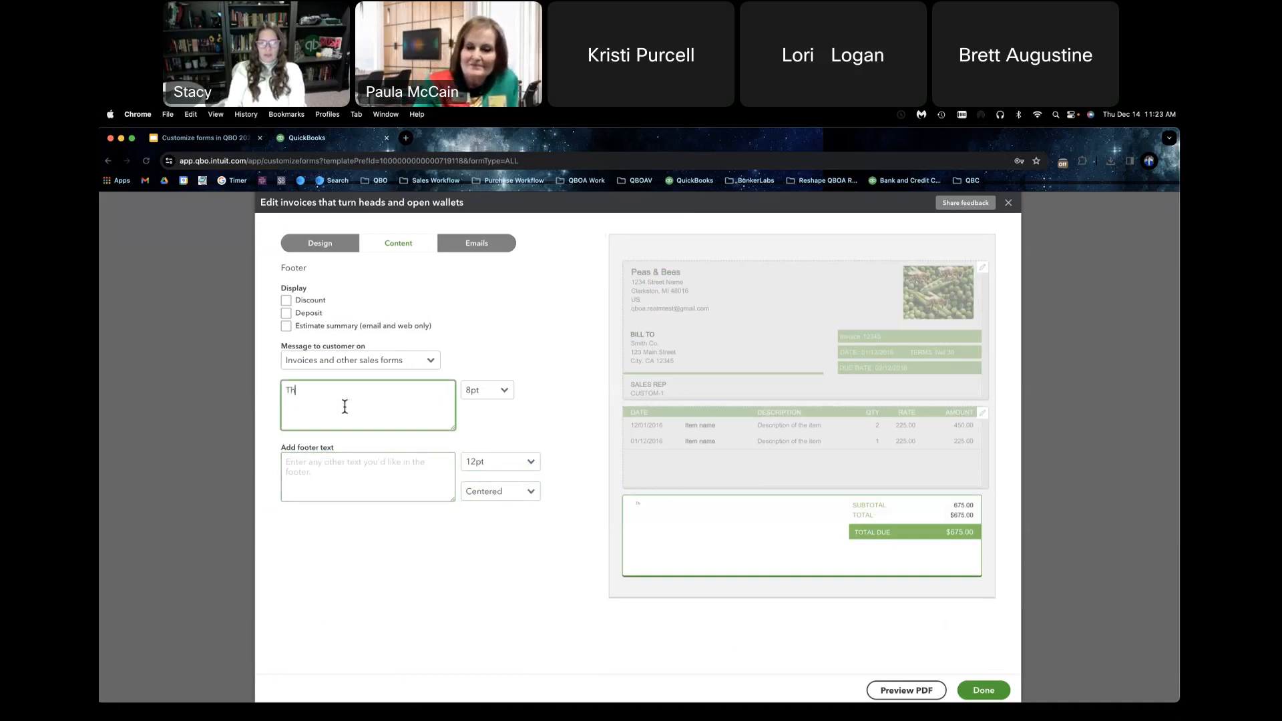
type("is shows up")
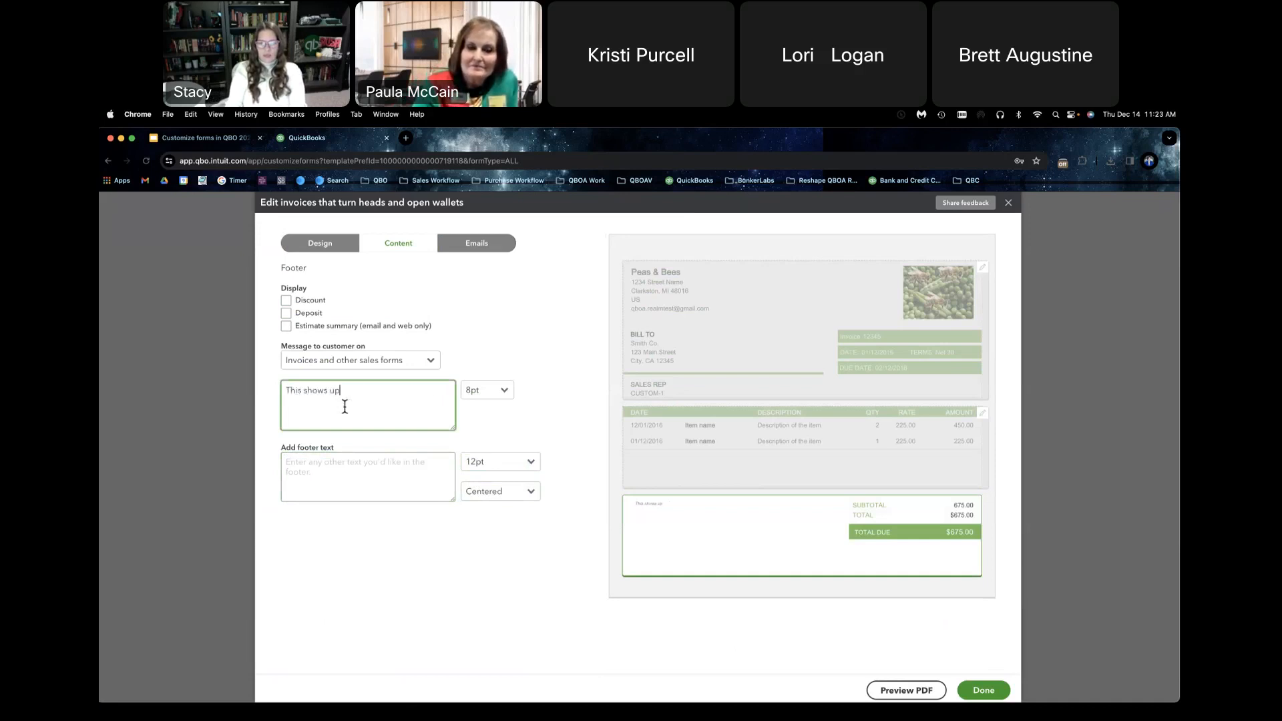
type("  here")
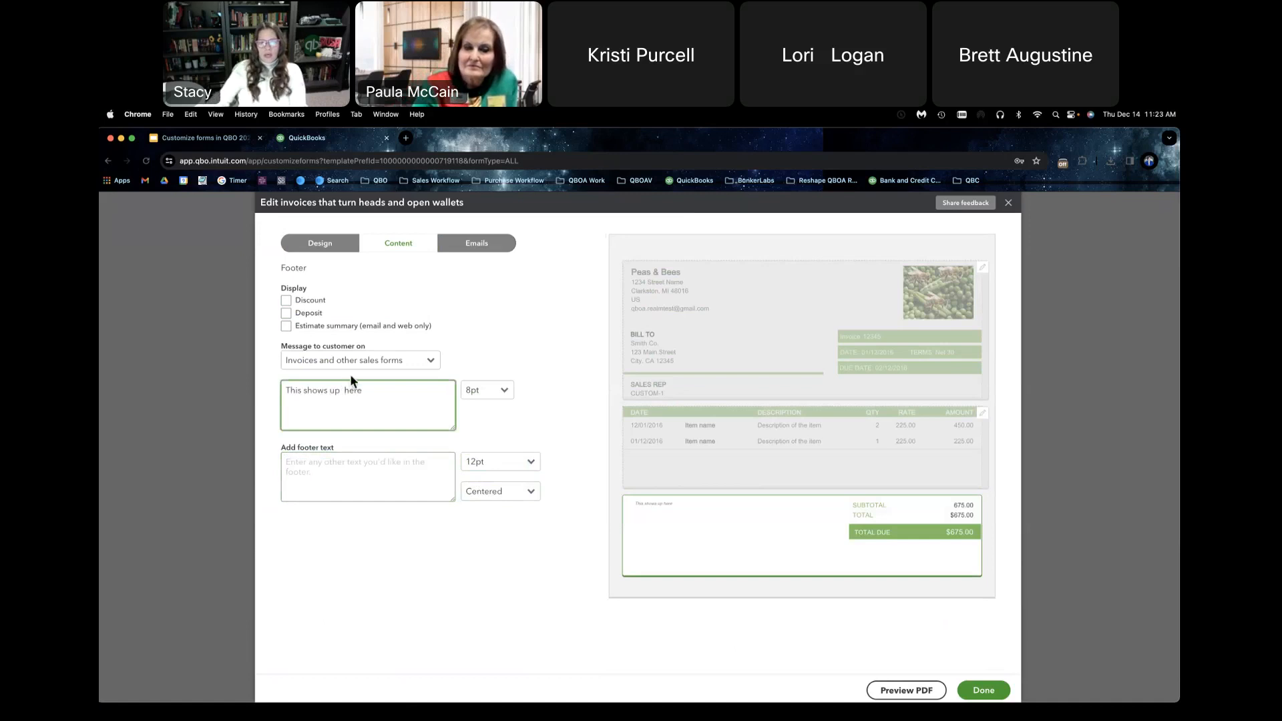
left_click(492, 389)
left_click(506, 449)
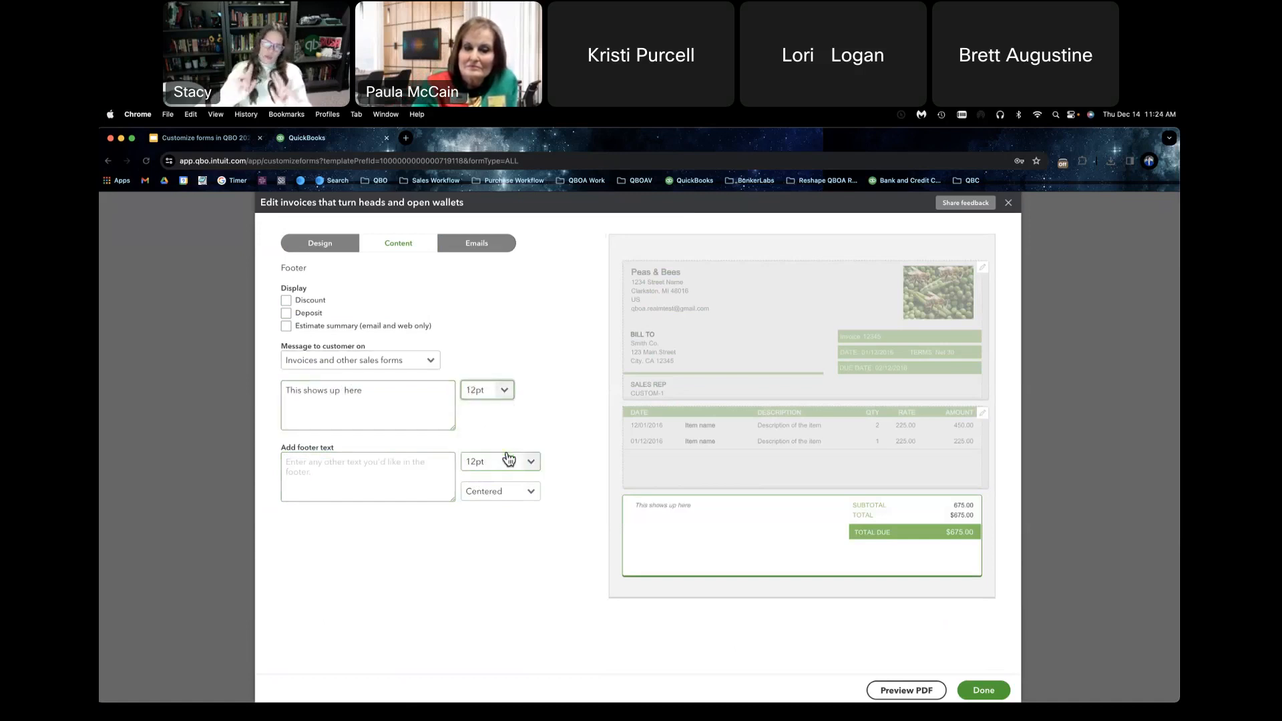
Step: Check the separate customer message for Estimates, and return to the message for invoices and other sales forms
left_click(430, 362)
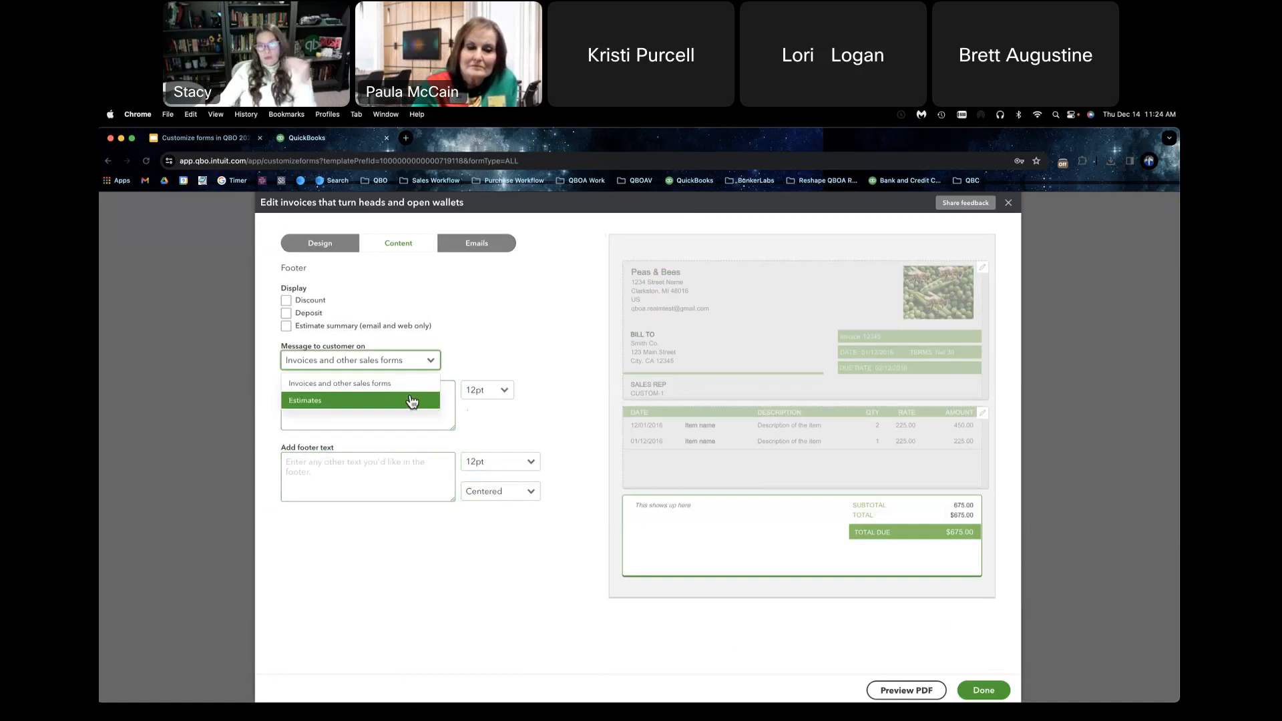
left_click(412, 400)
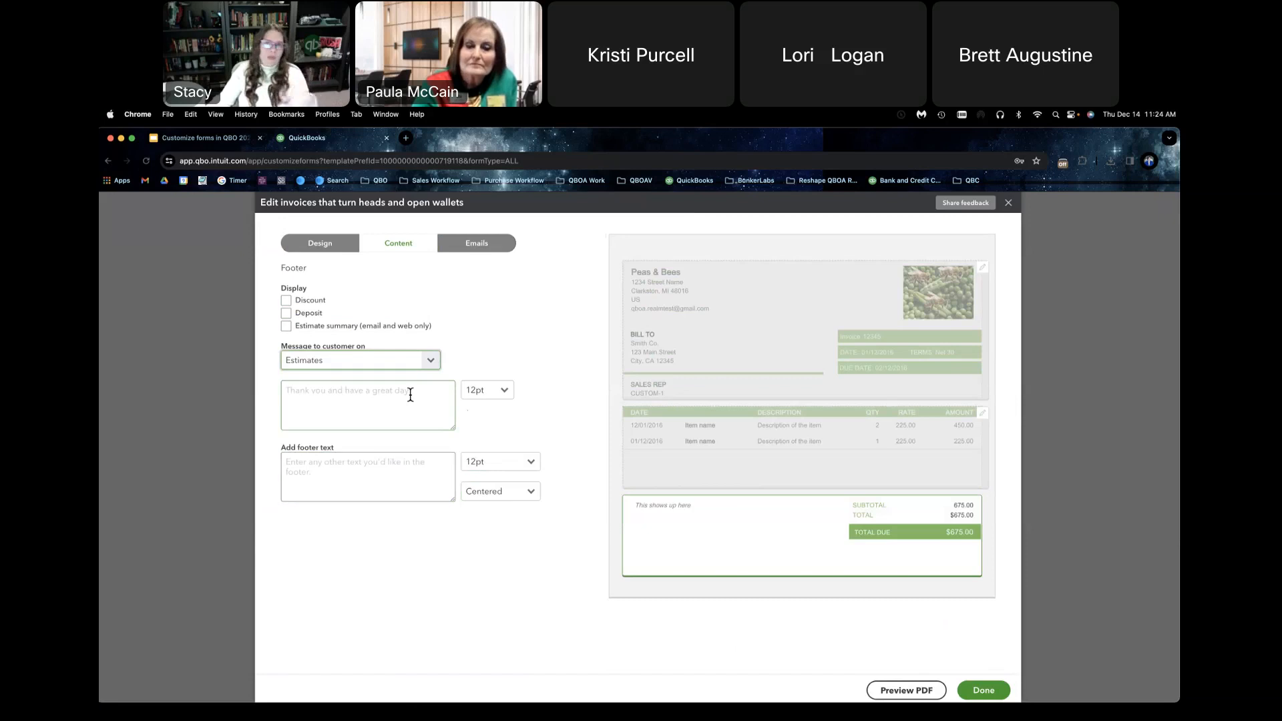
left_click(409, 395)
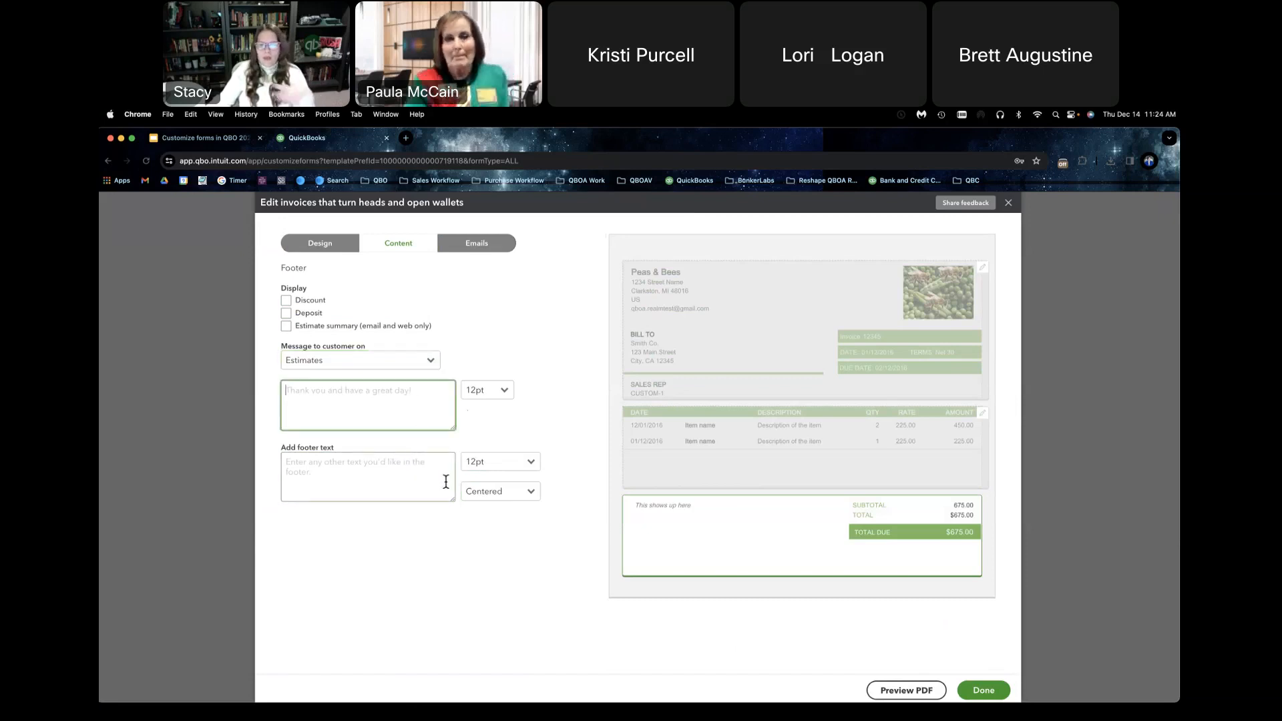
left_click(411, 364)
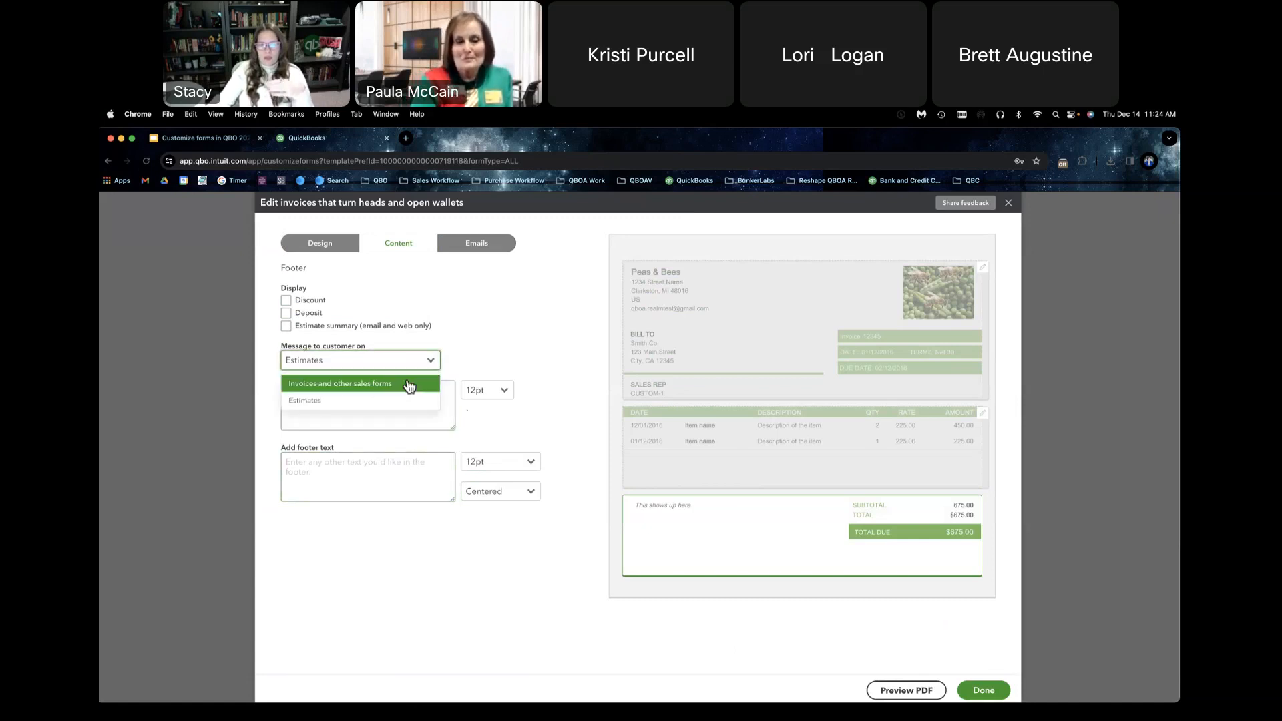
left_click(408, 381)
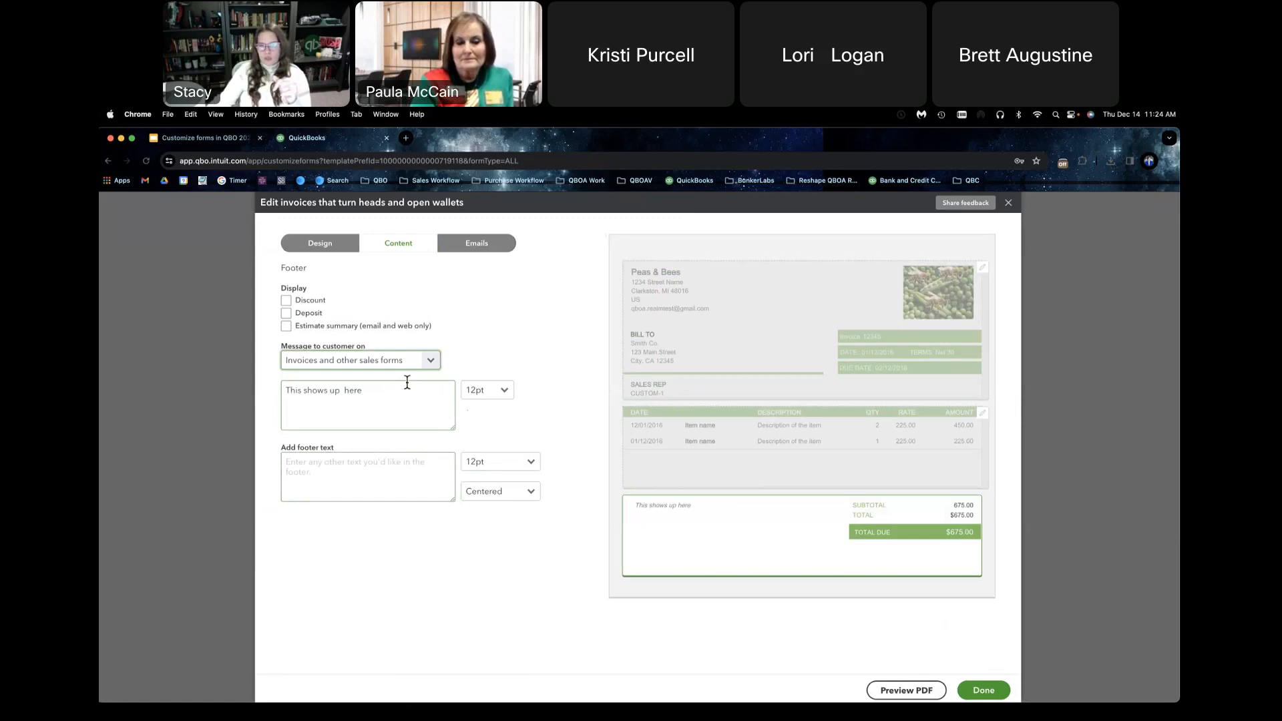
Step: Enter "Footer text" as the footer text of the form
left_click(384, 404)
left_click(351, 465)
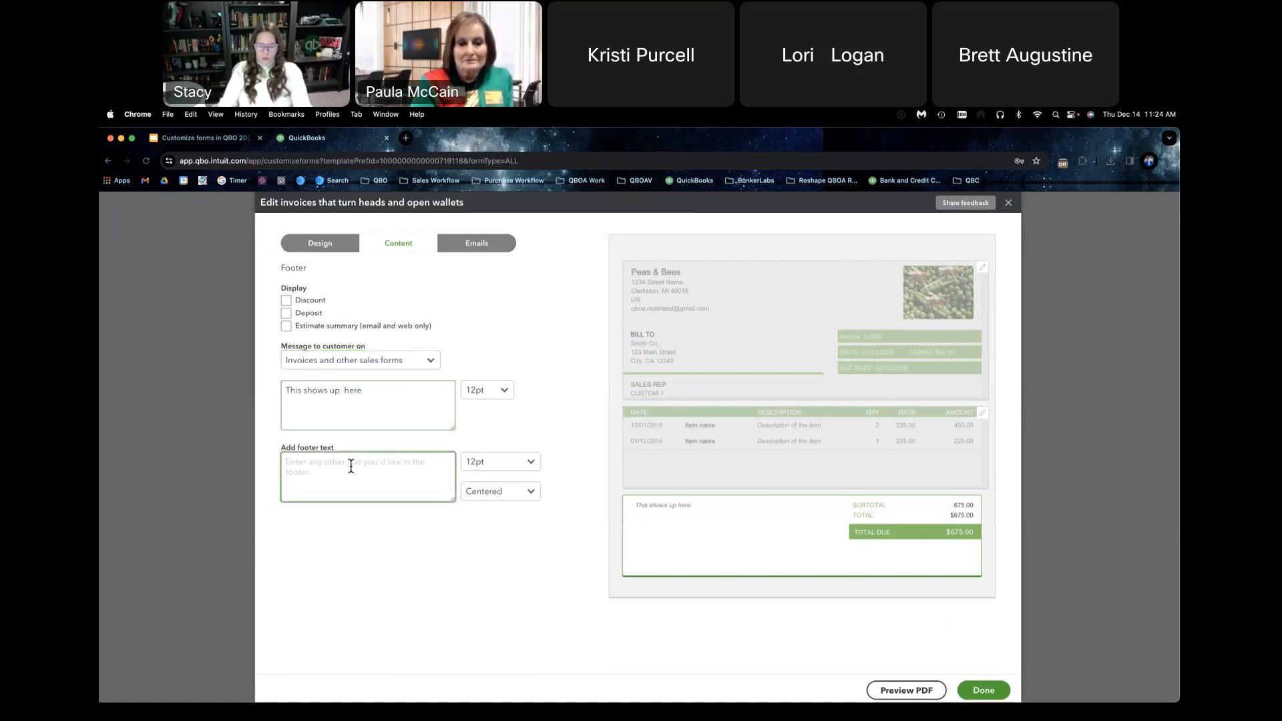
type("Footer text")
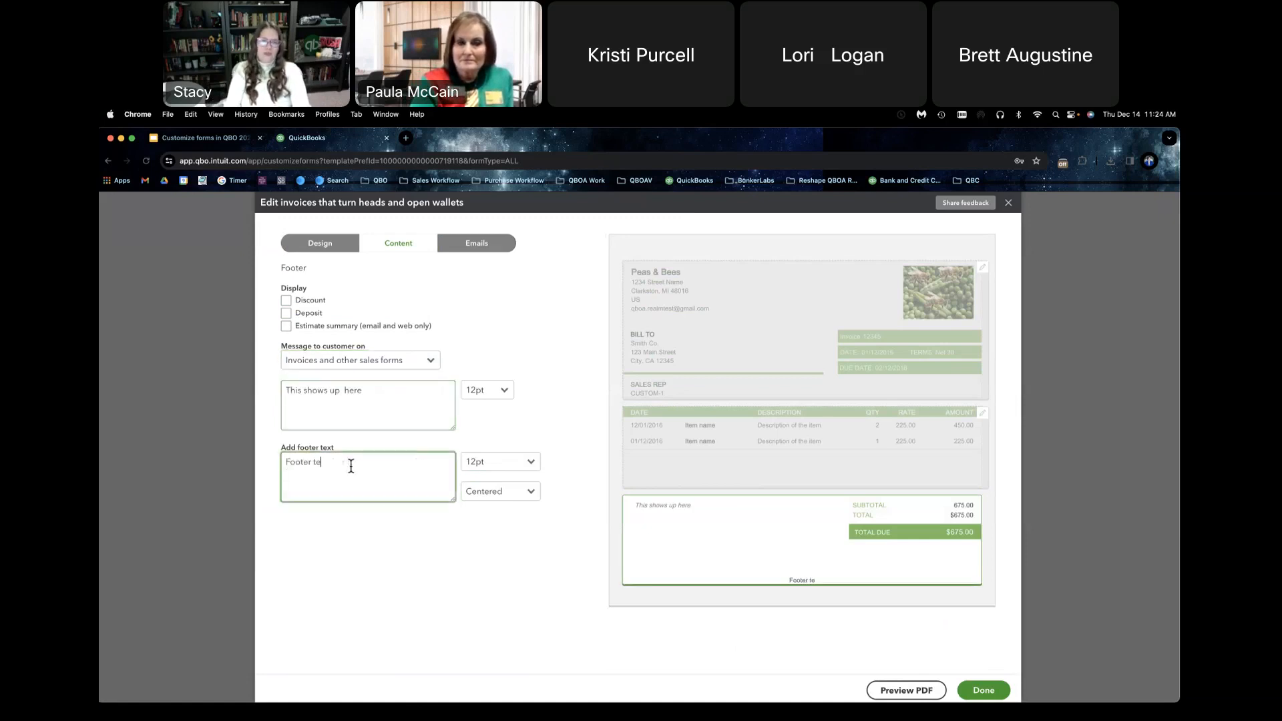
left_click(550, 326)
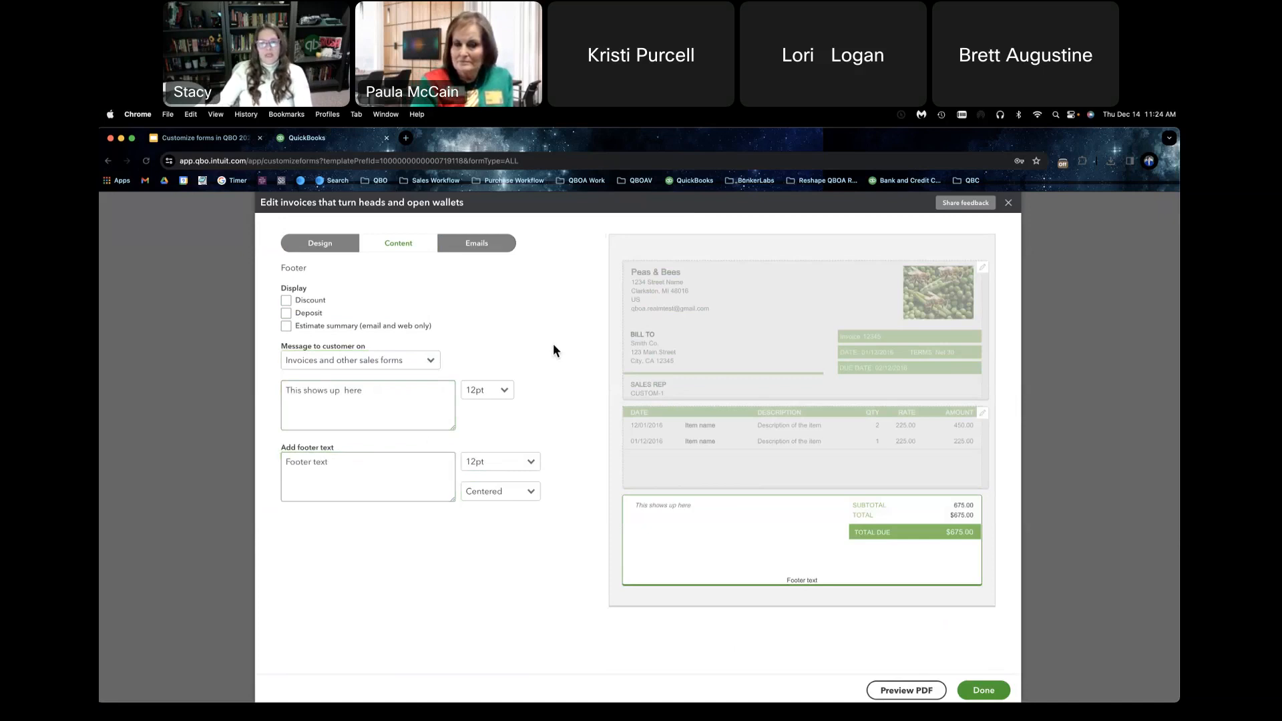
Step: Open the form's activity table for editing and exclude the Date column
left_click(681, 444)
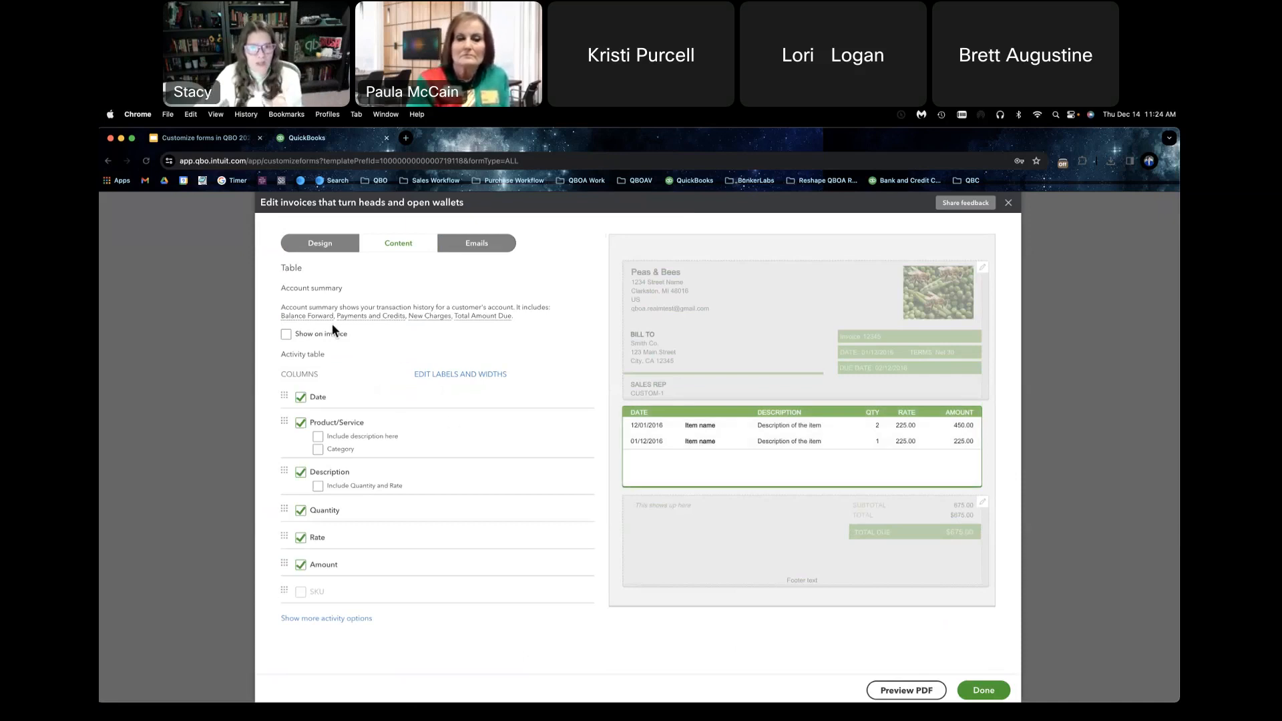
left_click(301, 398)
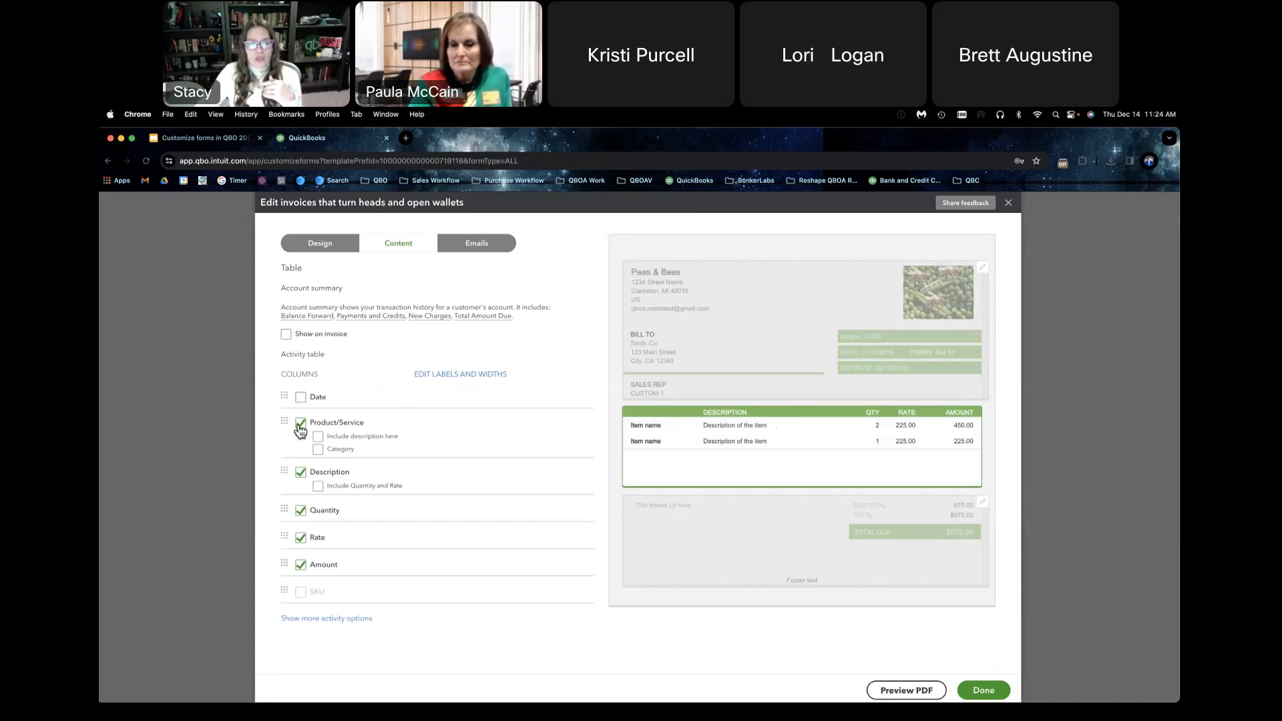
Step: Try the table without the Product/Service column, and try including the description inside the Product/Service column
left_click(300, 426)
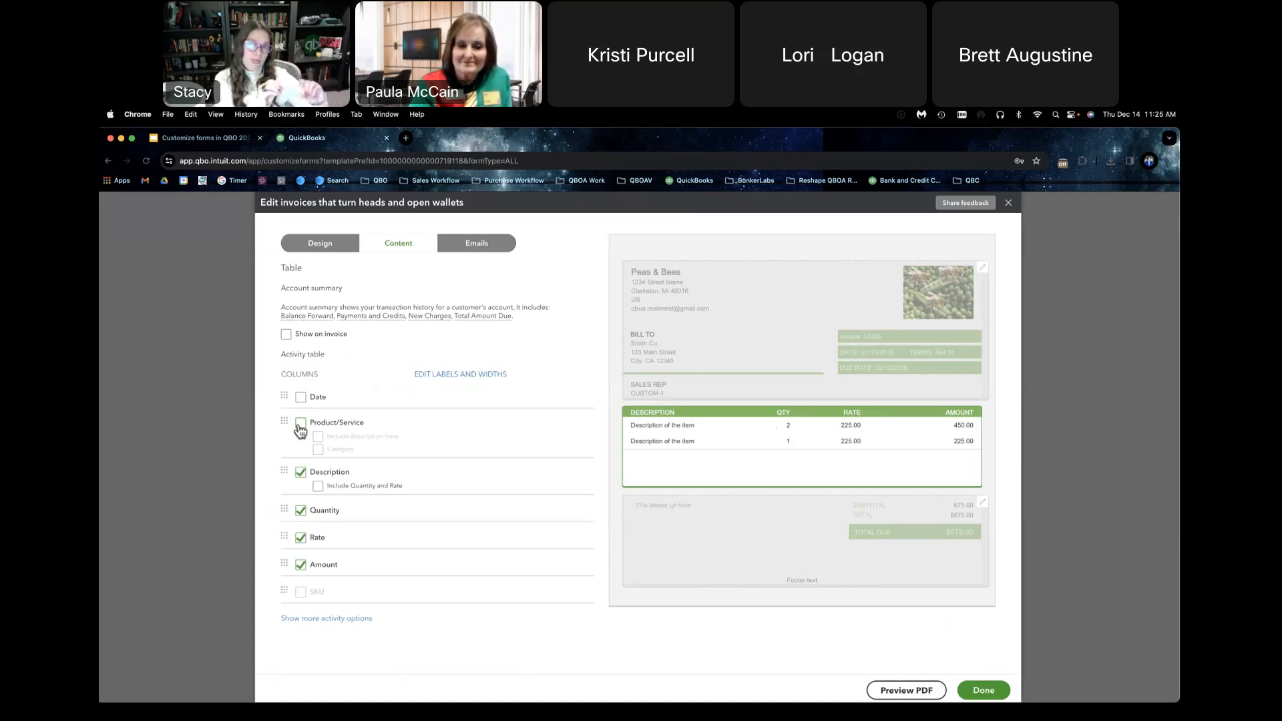
left_click(300, 426)
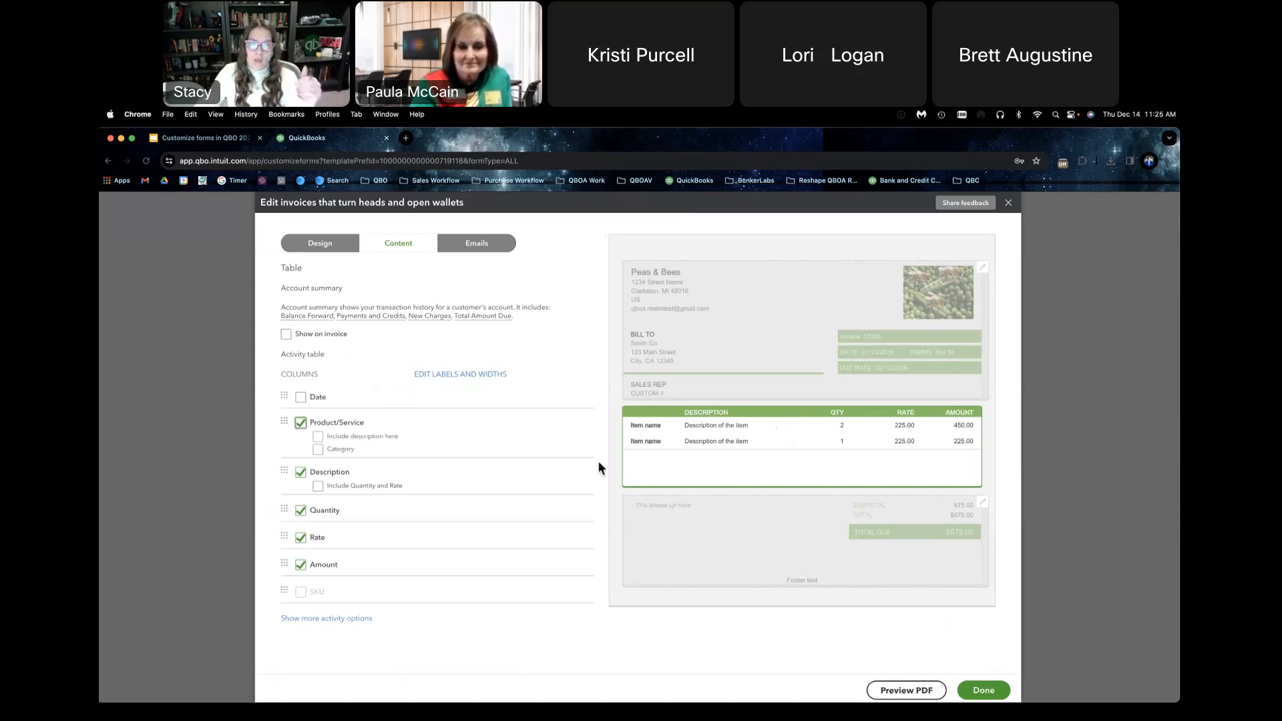
left_click(318, 437)
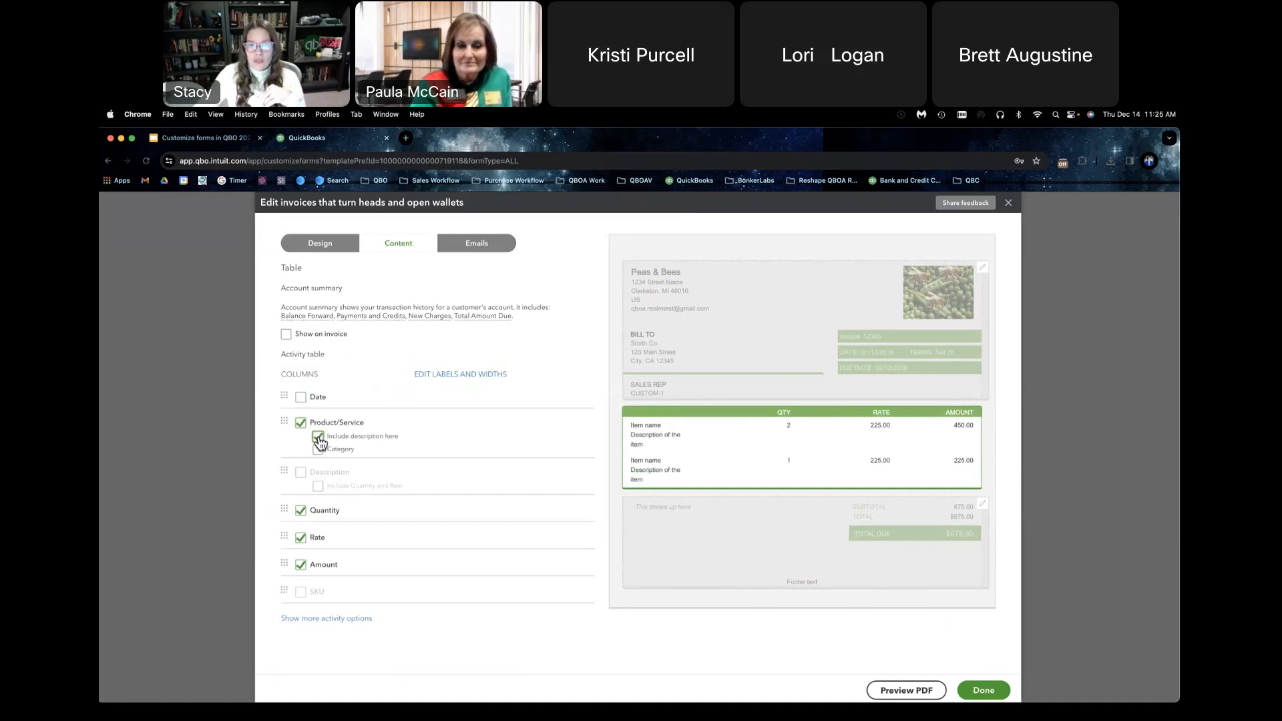
left_click(317, 436)
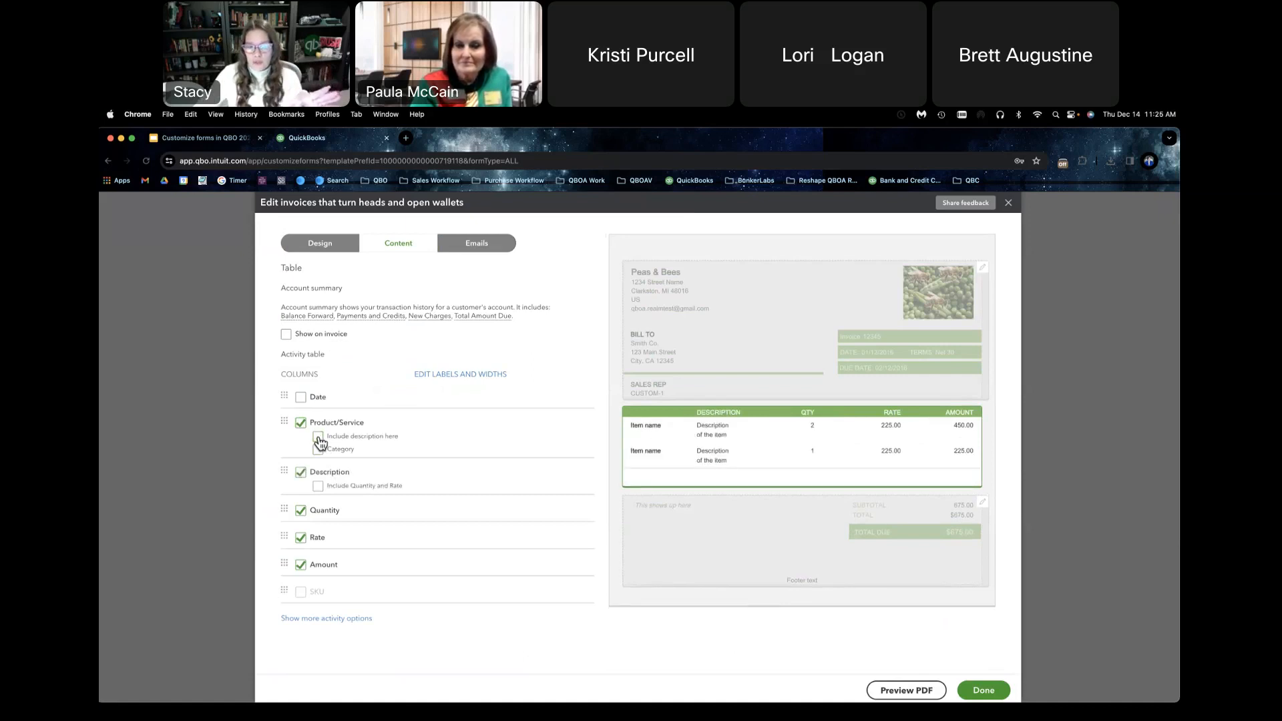
Step: Try replacing the Product/Service column with the Date column, and switch back to Product/Service
left_click(301, 423)
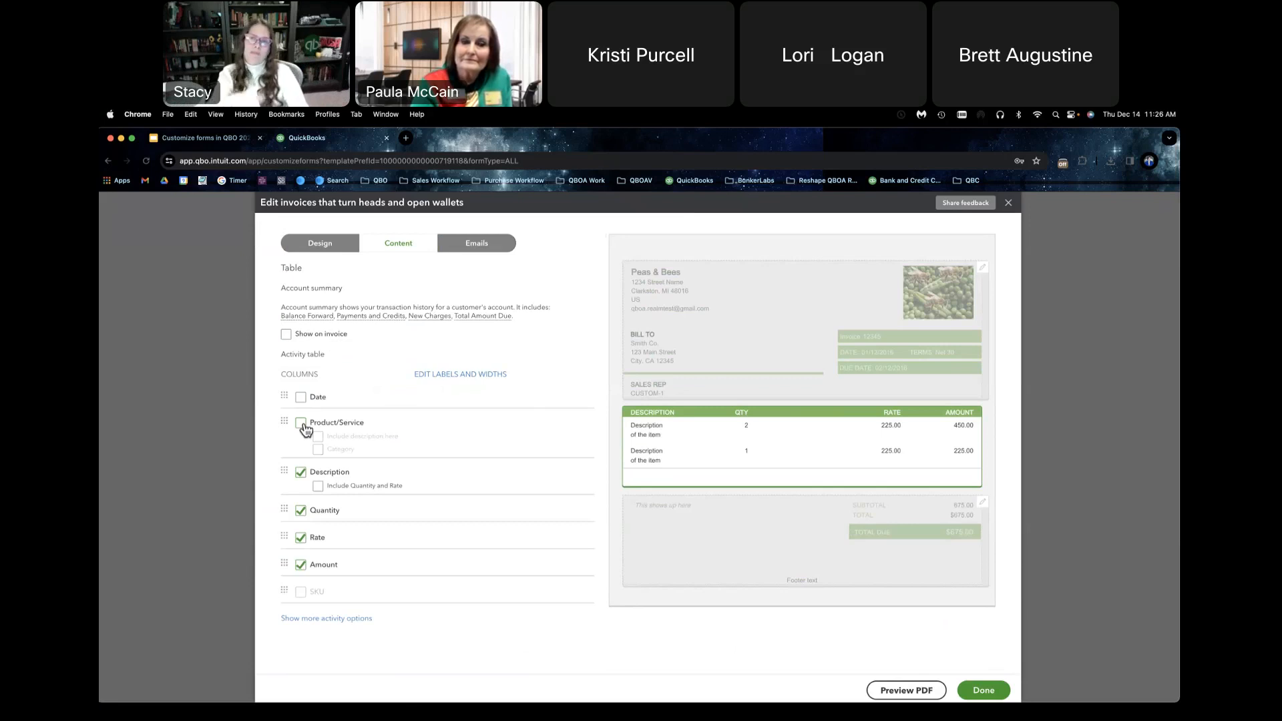
left_click(308, 400)
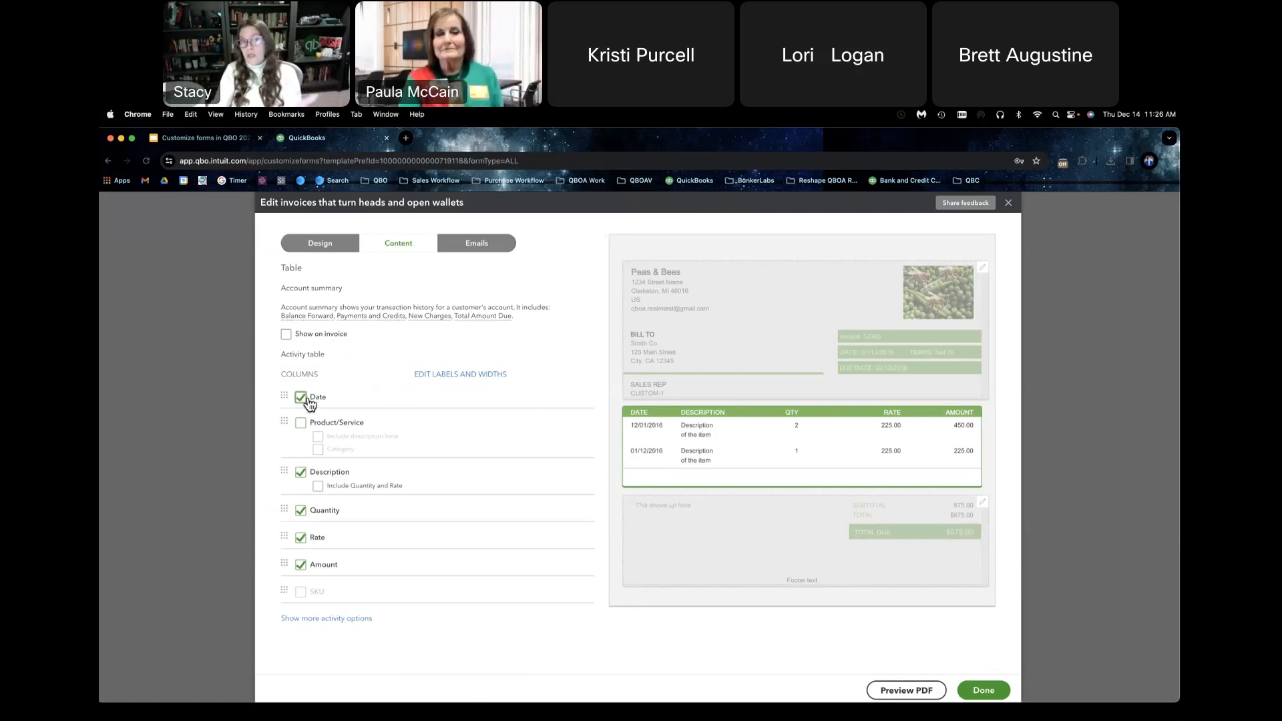
left_click(306, 399)
left_click(300, 424)
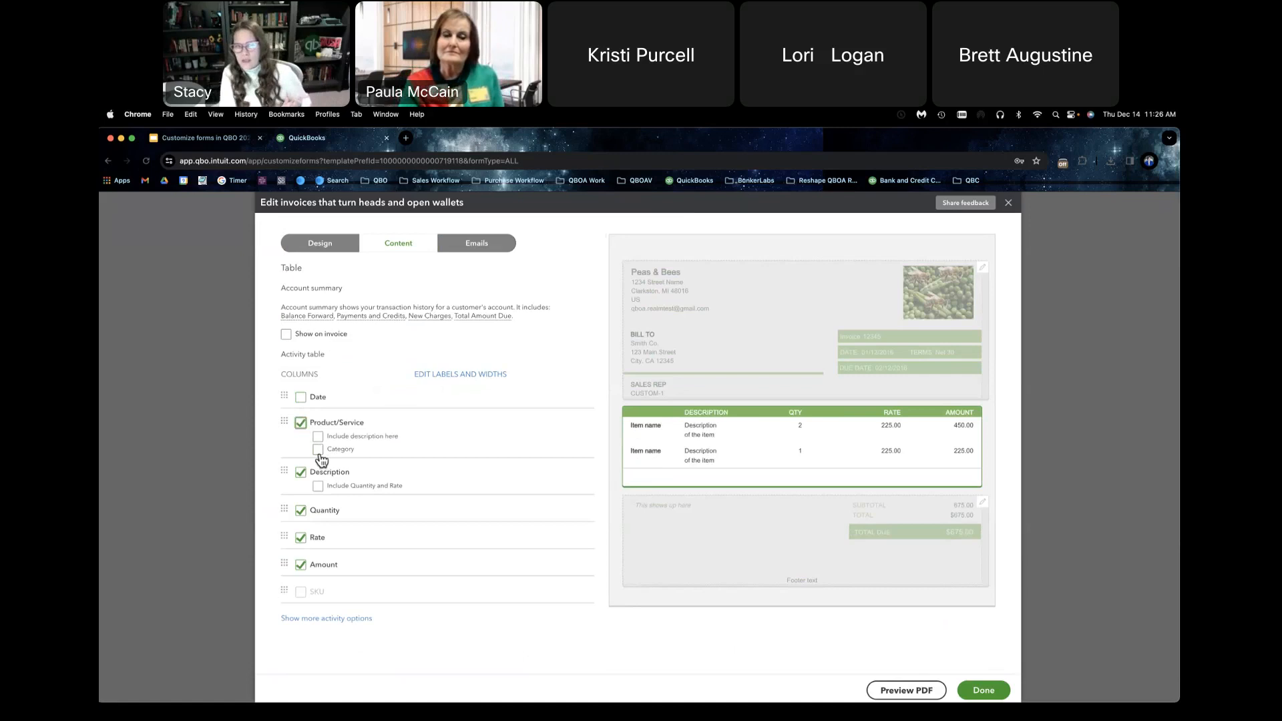
Step: Try the table without the Quantity and Rate columns, and include both columns again
left_click(301, 513)
left_click(302, 541)
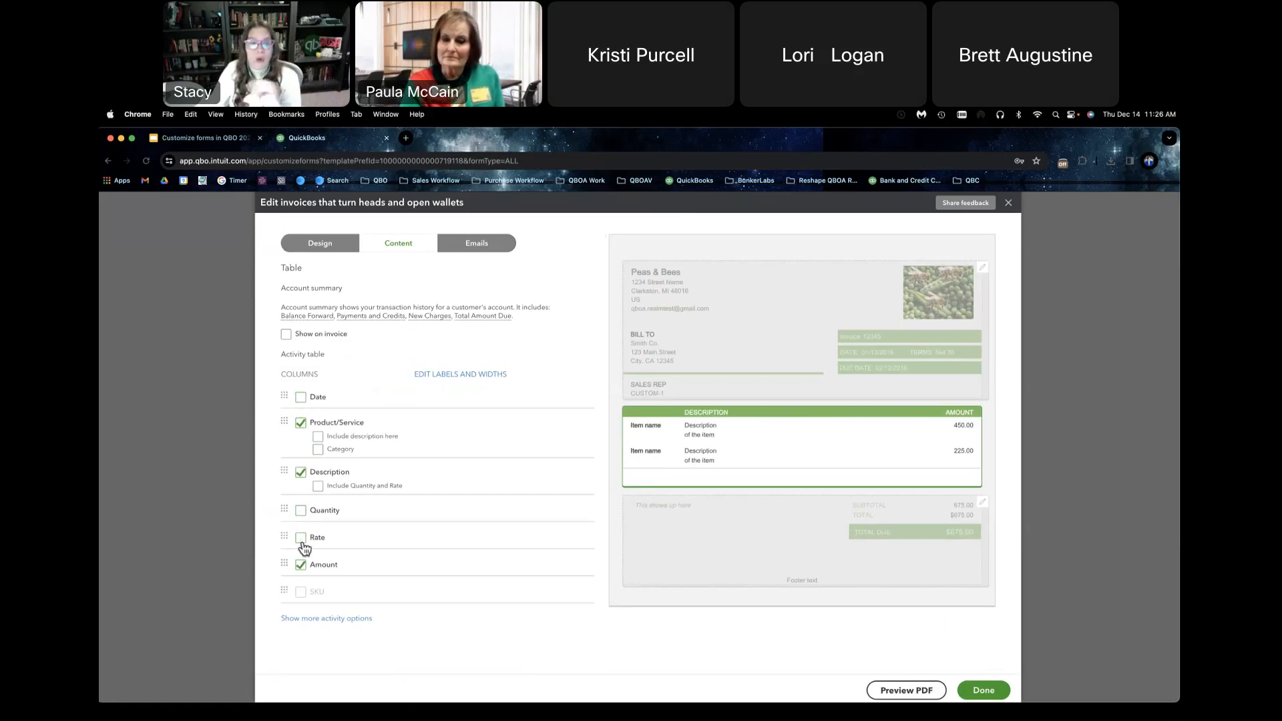
left_click(301, 538)
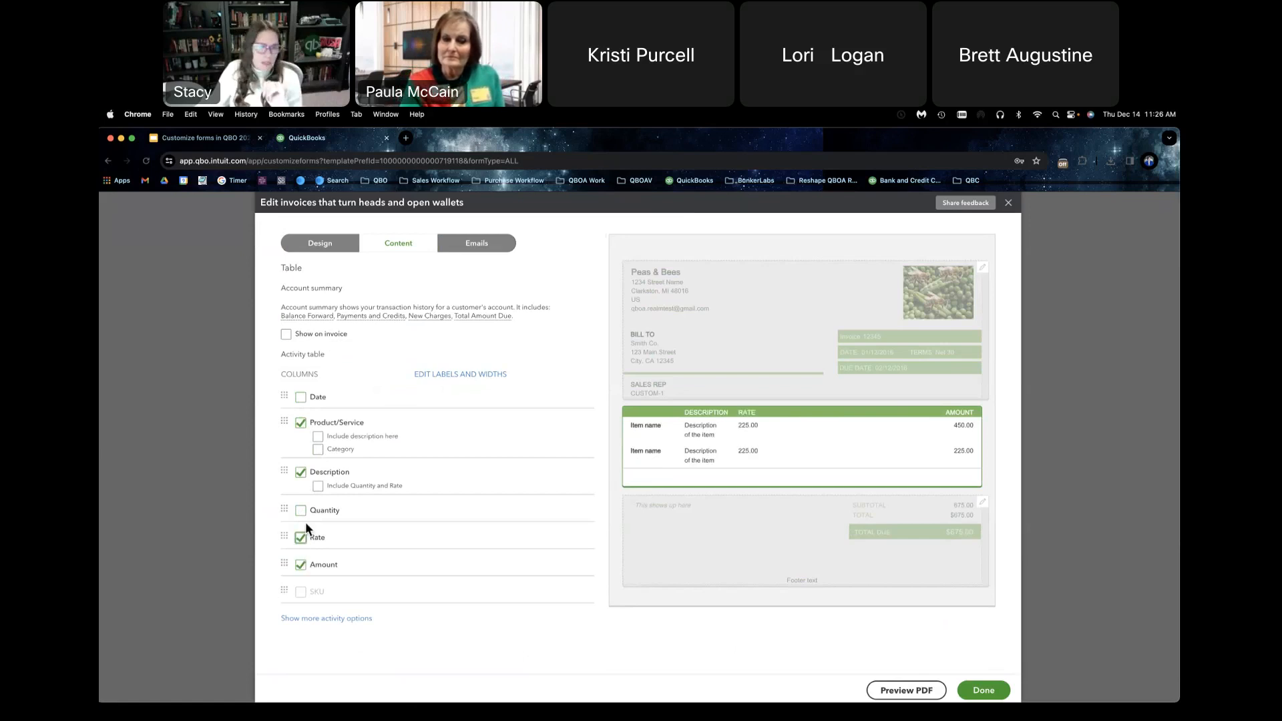
left_click(301, 511)
mouse_move(309, 593)
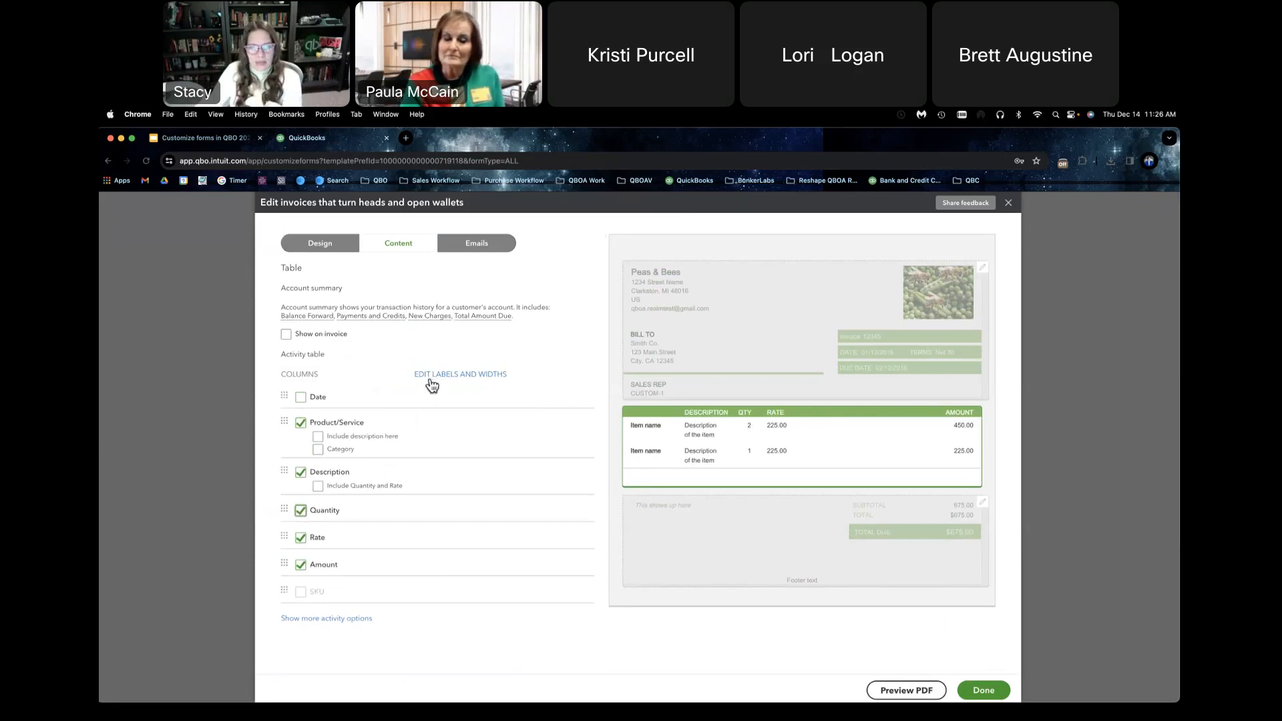
Step: Exclude the Quantity and Rate columns, trying out the option to include quantity and rate in the Description column
left_click(300, 511)
left_click(300, 537)
left_click(319, 487)
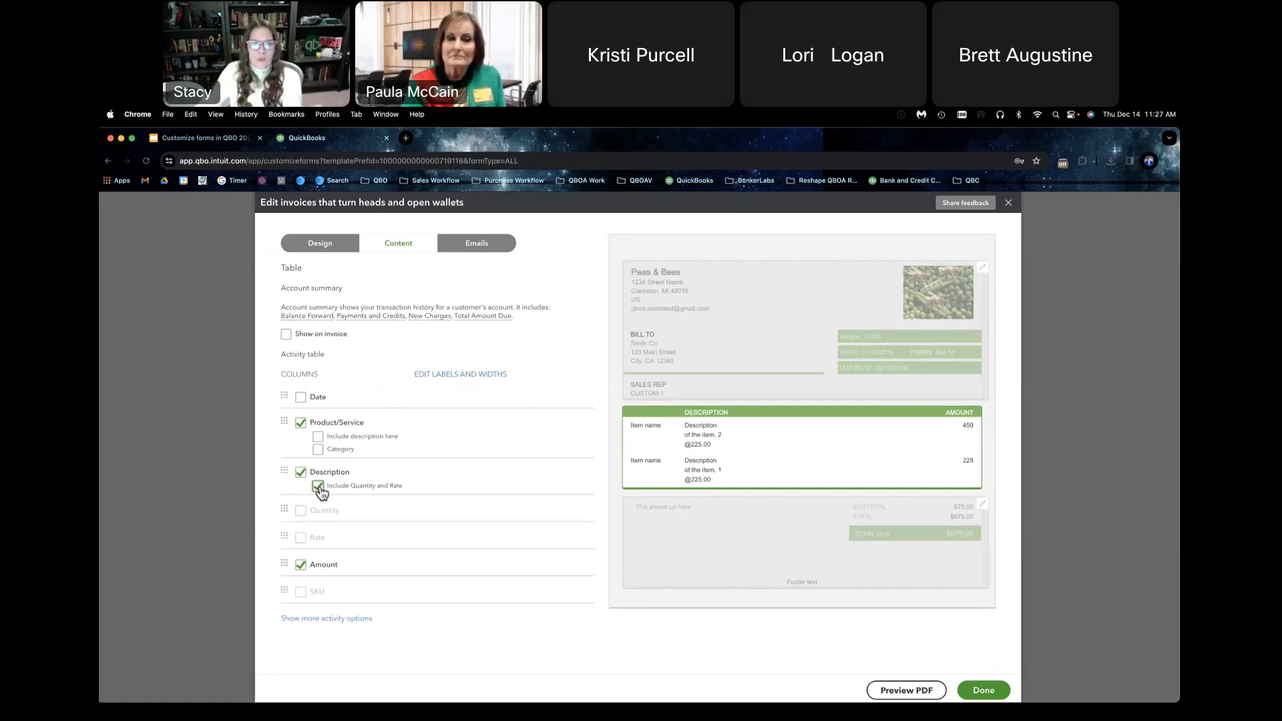
left_click(319, 487)
left_click(302, 512)
left_click(300, 538)
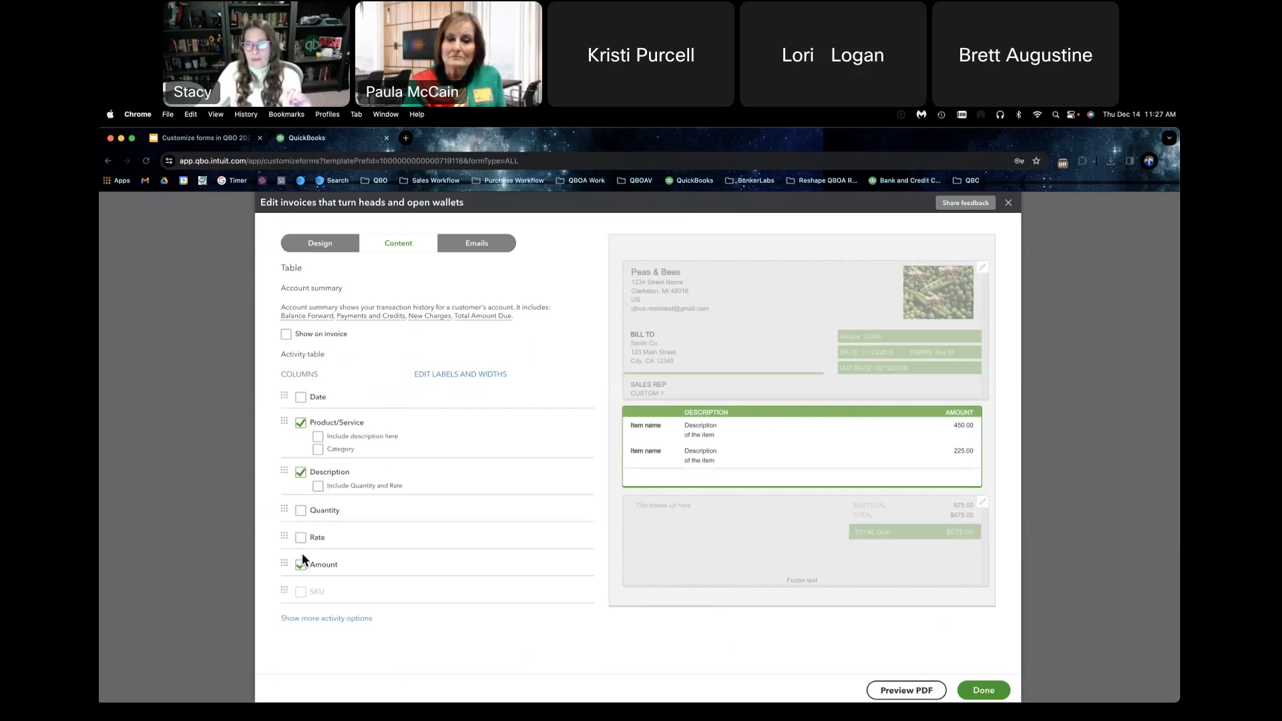
Step: Check the editable column labels, and set the column widths to 31 for Product/Service, 47 for Description and 22 for Amount
left_click(457, 377)
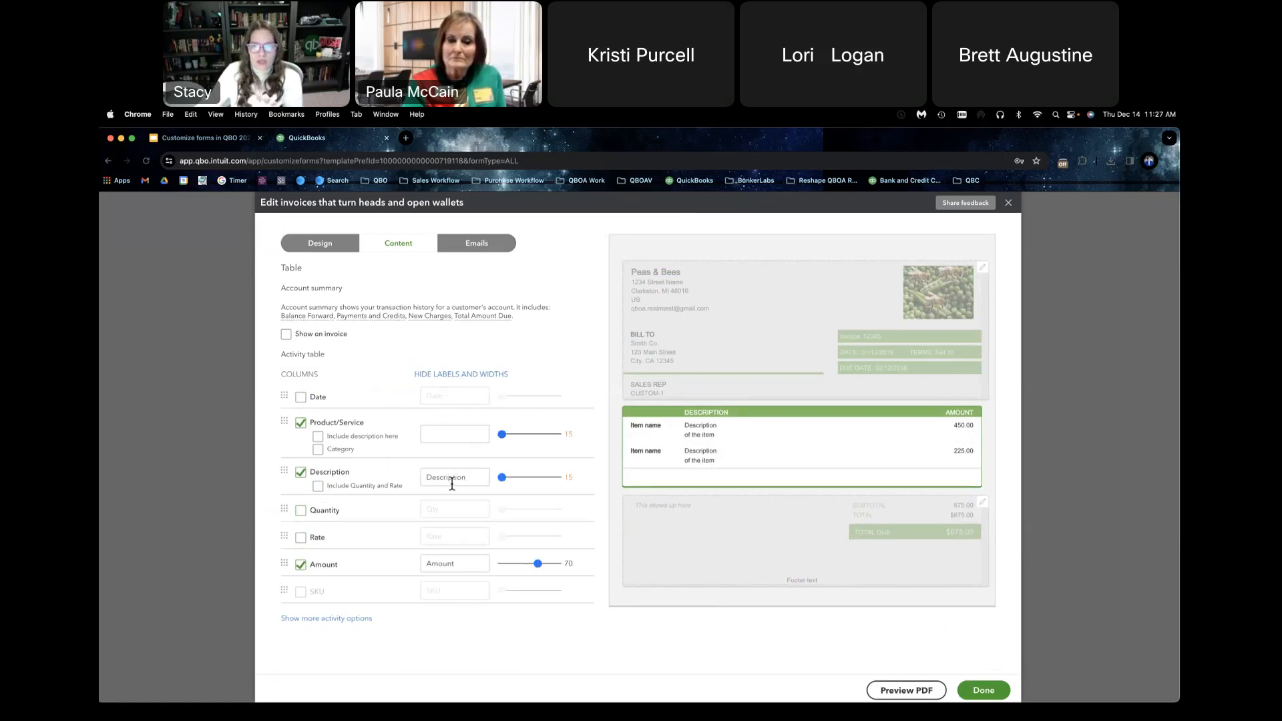
left_click(465, 376)
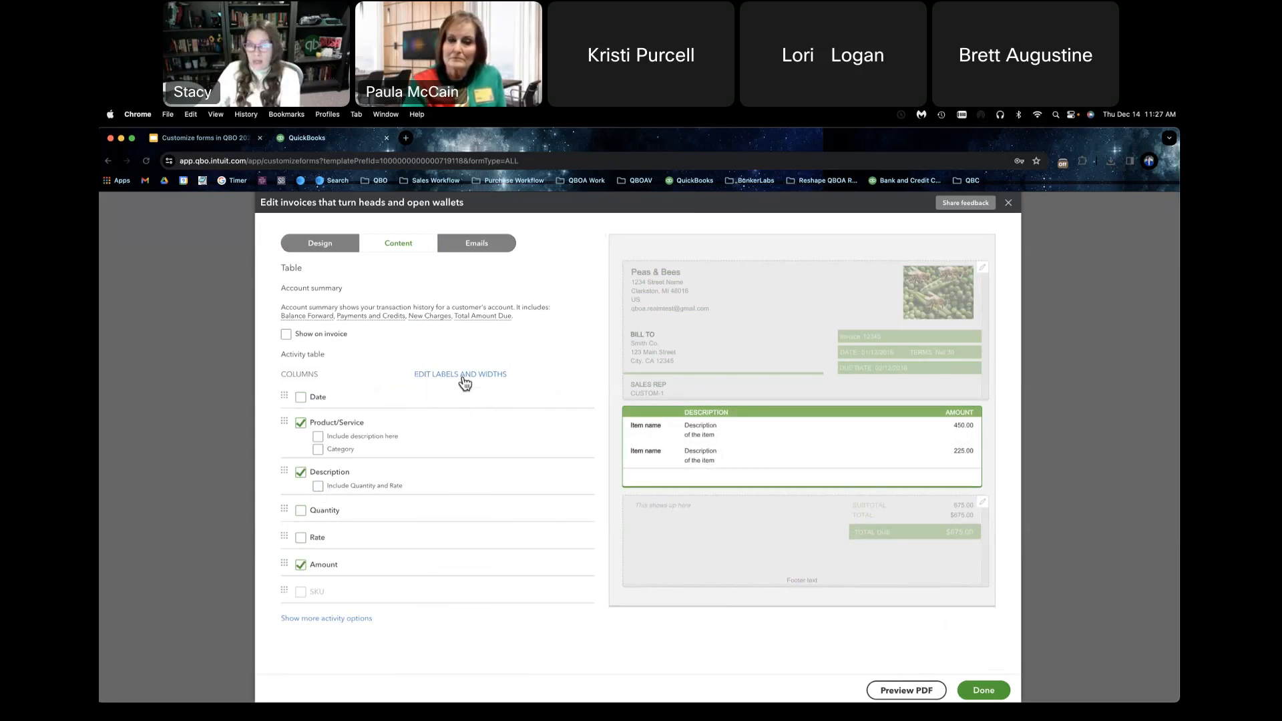
left_click(466, 375)
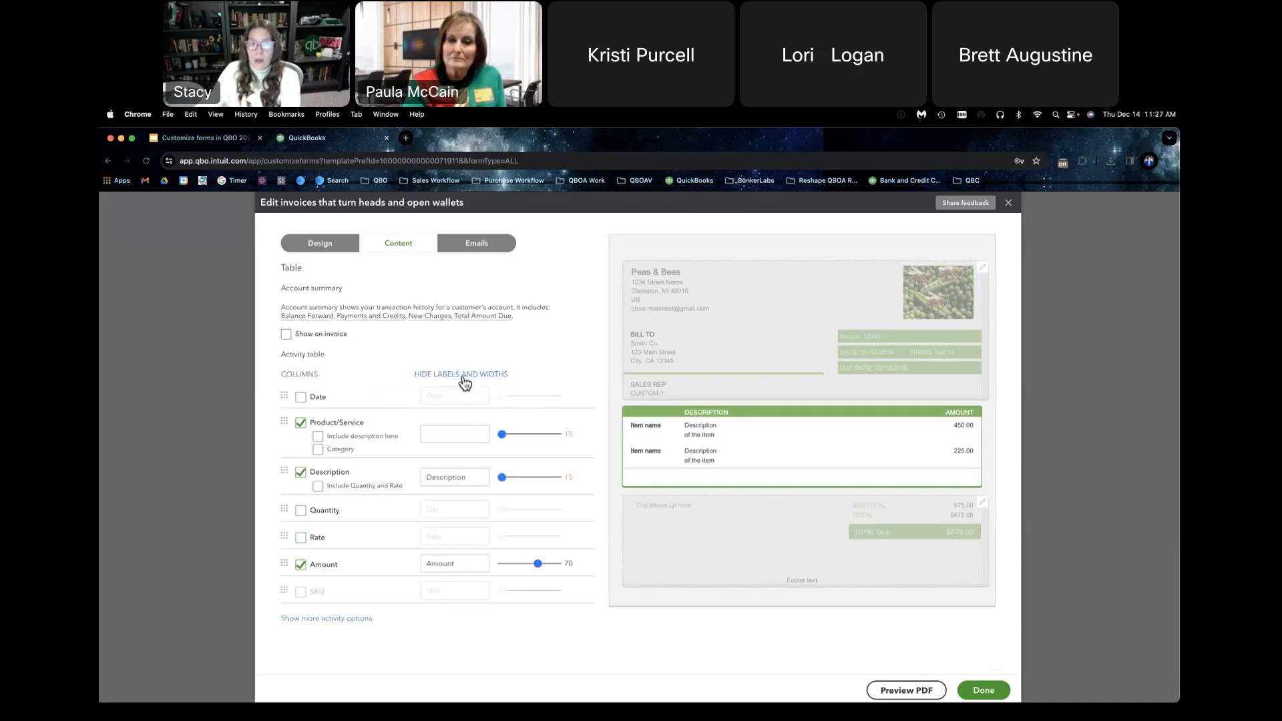
left_click(468, 477)
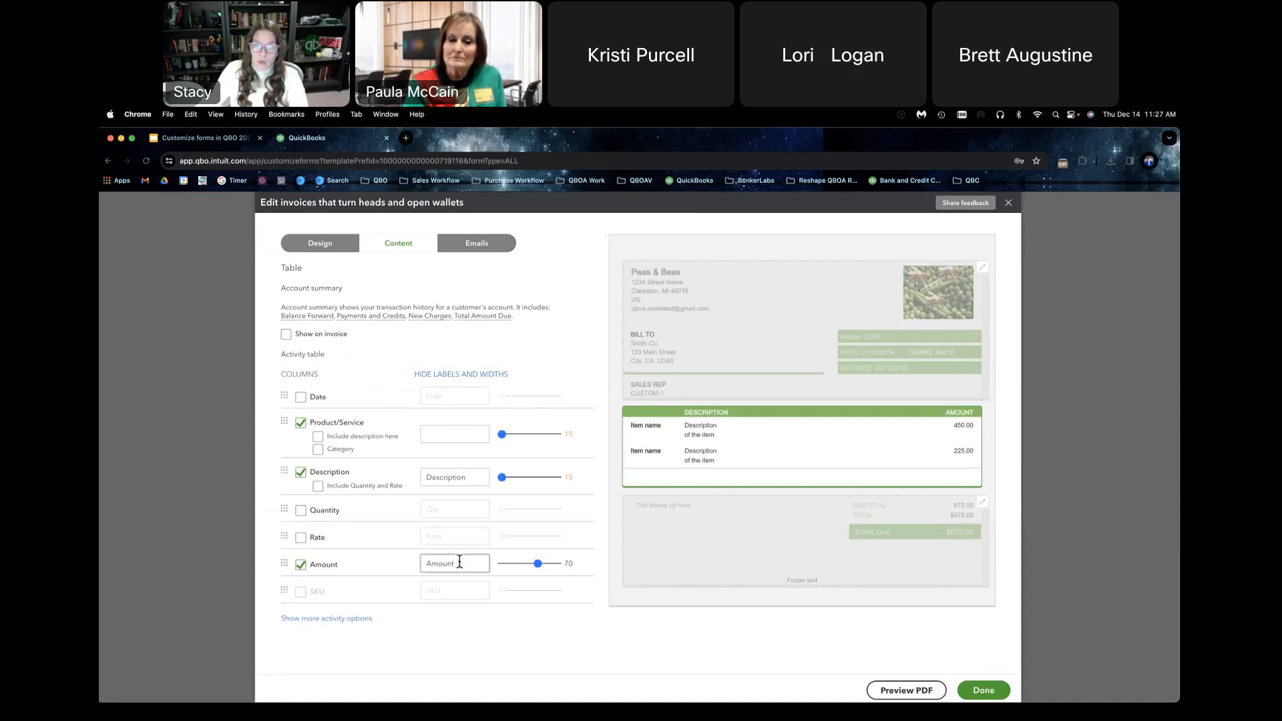
left_click_drag(461, 563, 396, 563)
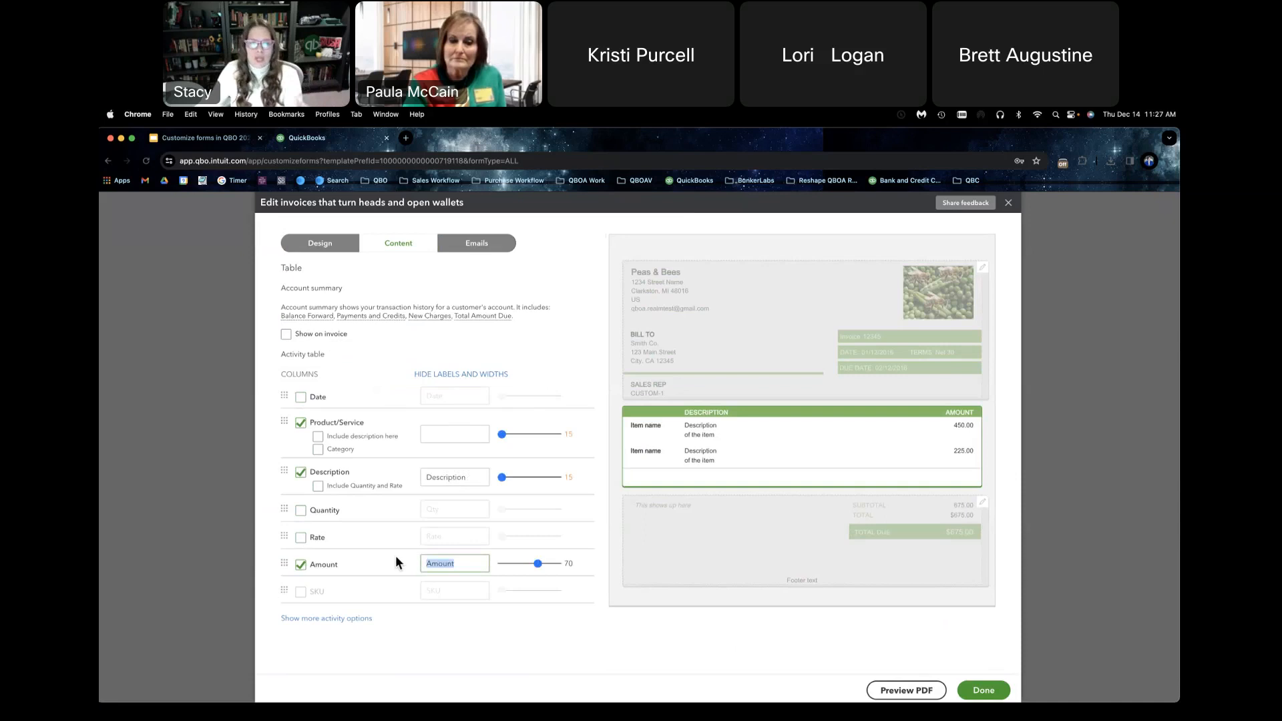
left_click(456, 478)
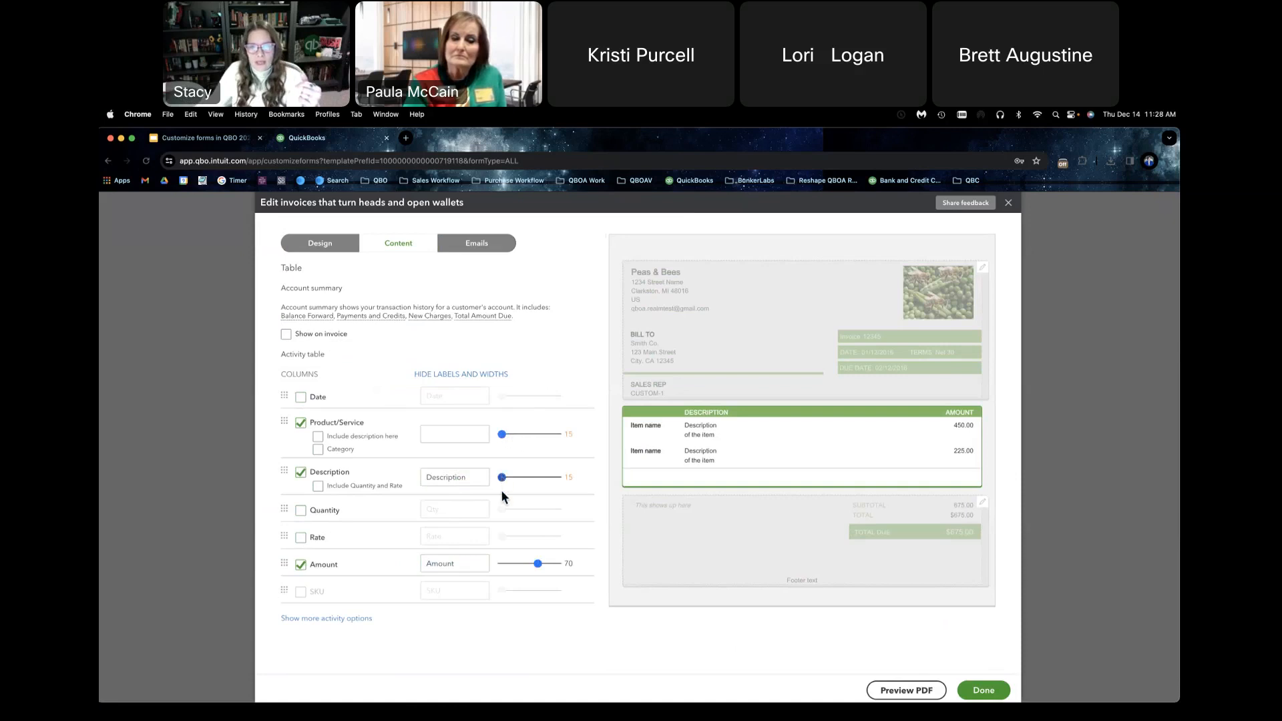
left_click_drag(537, 564, 524, 564)
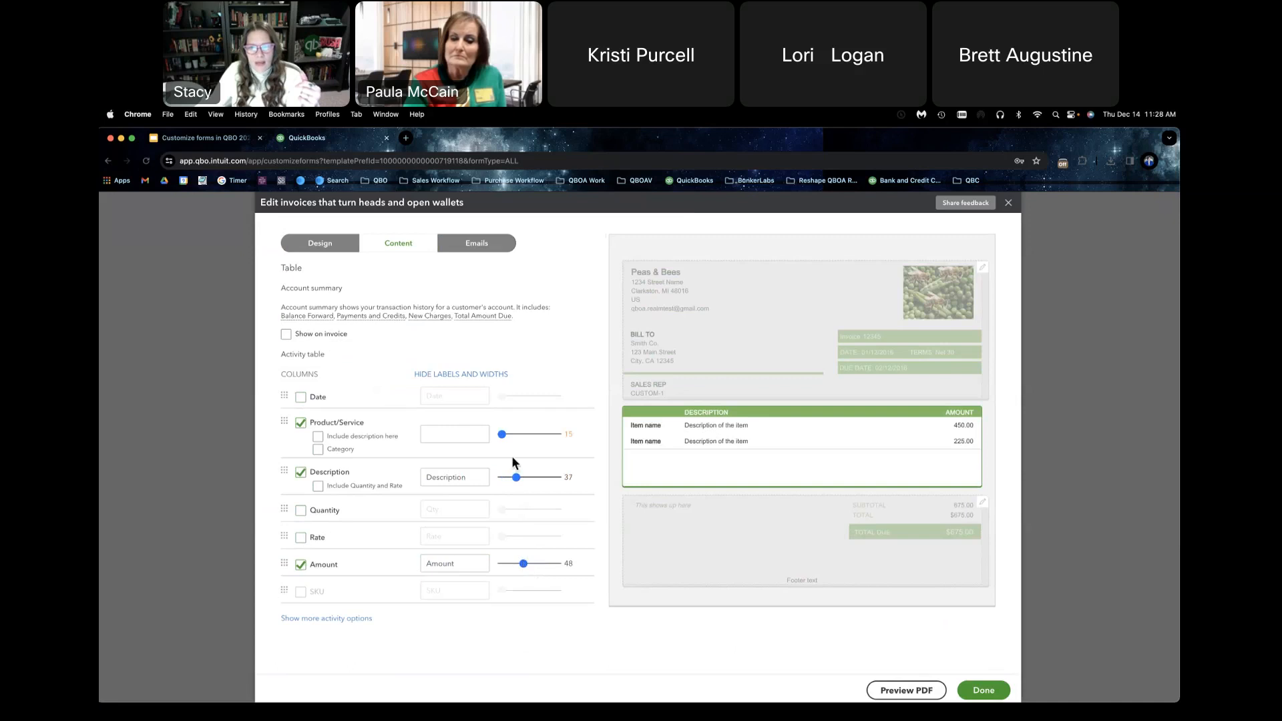
left_click_drag(504, 435, 512, 436)
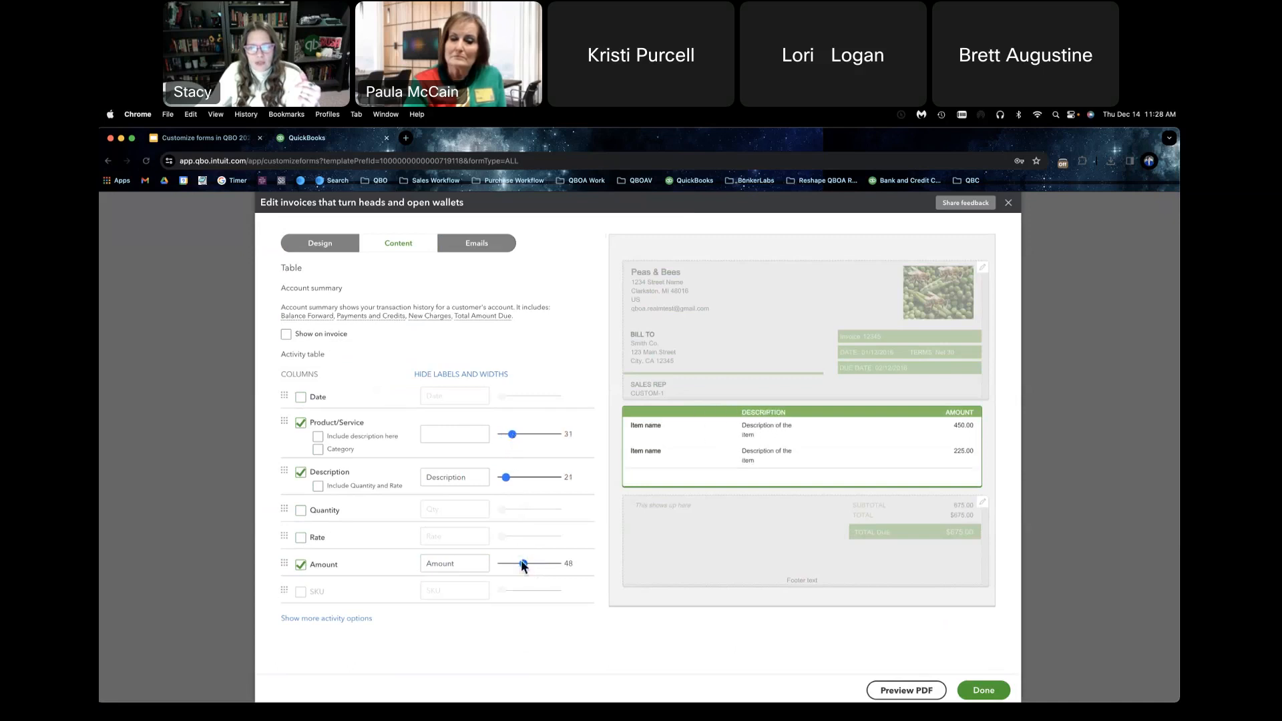
left_click_drag(523, 563, 506, 565)
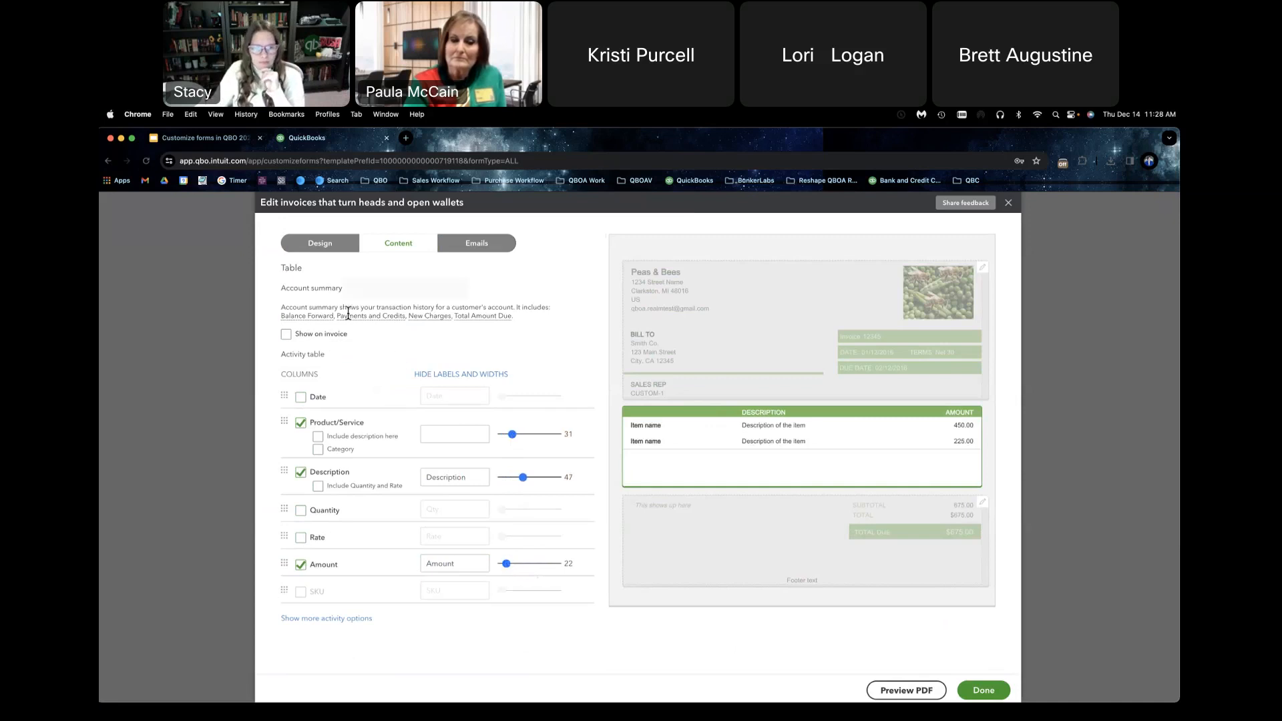
Step: Try showing the account summary on the invoice, and turn it off again
left_click(286, 334)
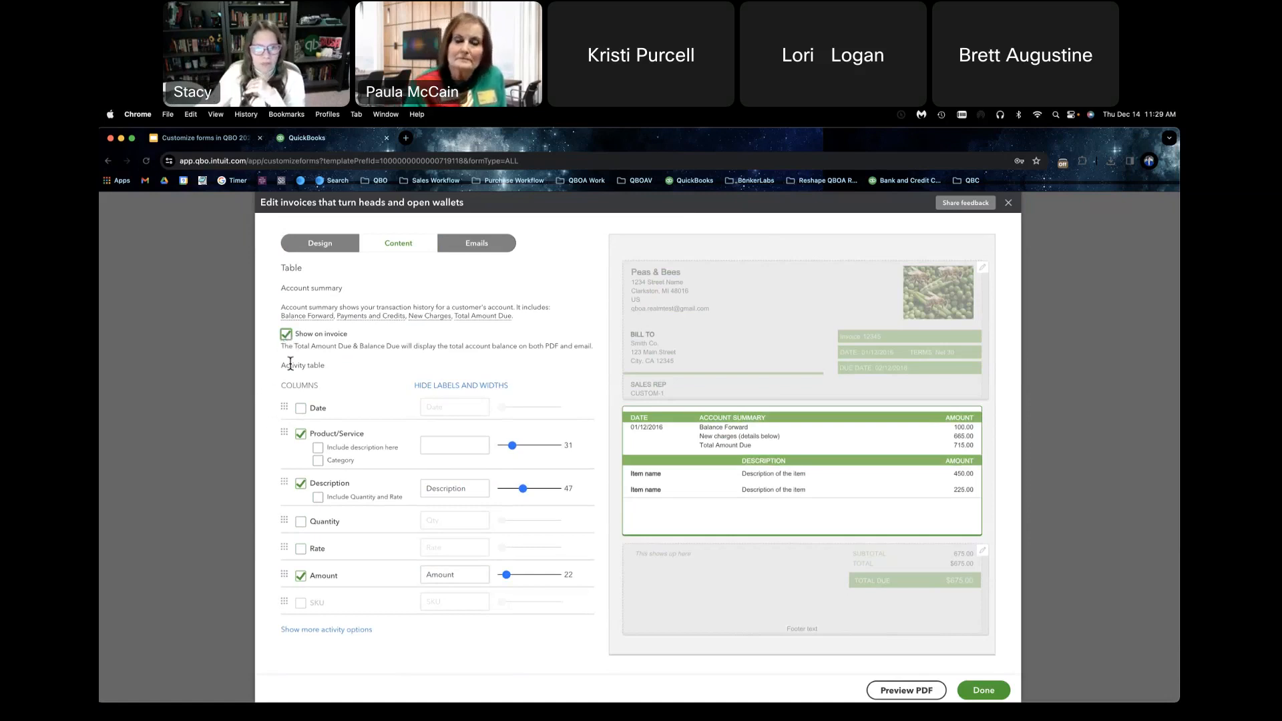
left_click(286, 334)
Step: Show the additional activity options, group the activity by Type and enable subtotals for the groups
left_click(342, 620)
scroll(458, 638, "down", 2)
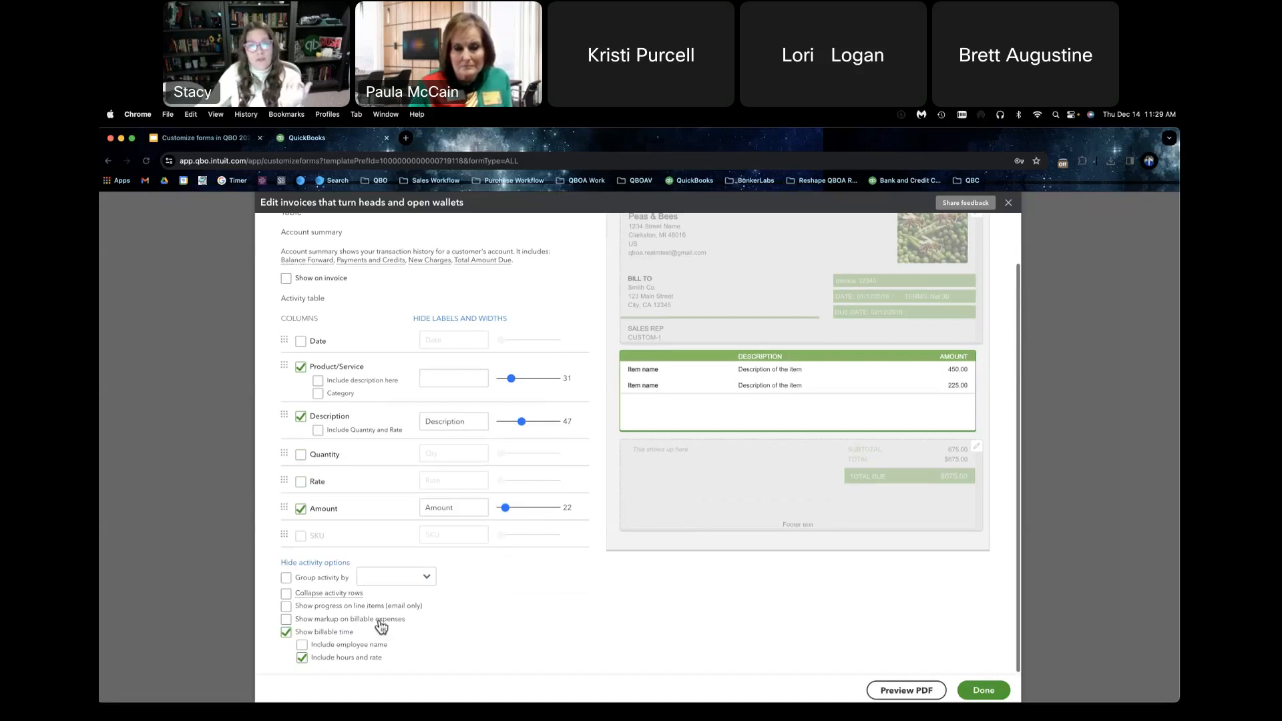
left_click(286, 578)
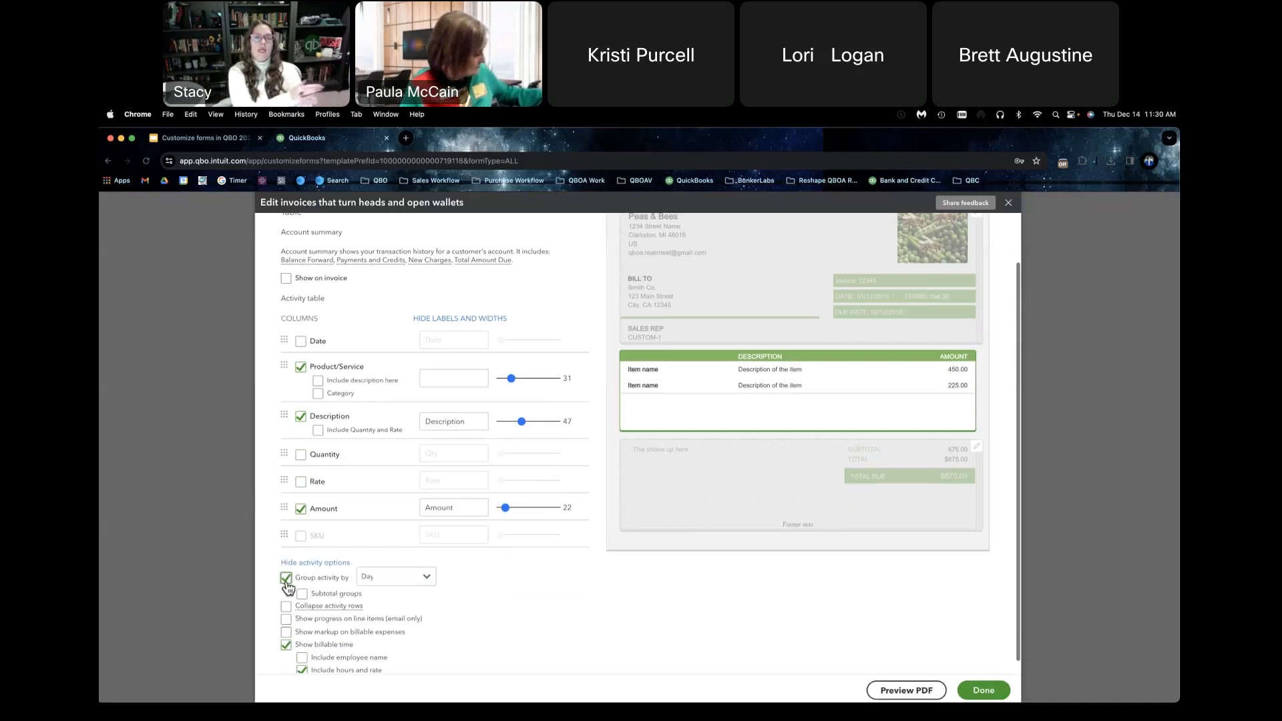
left_click(423, 583)
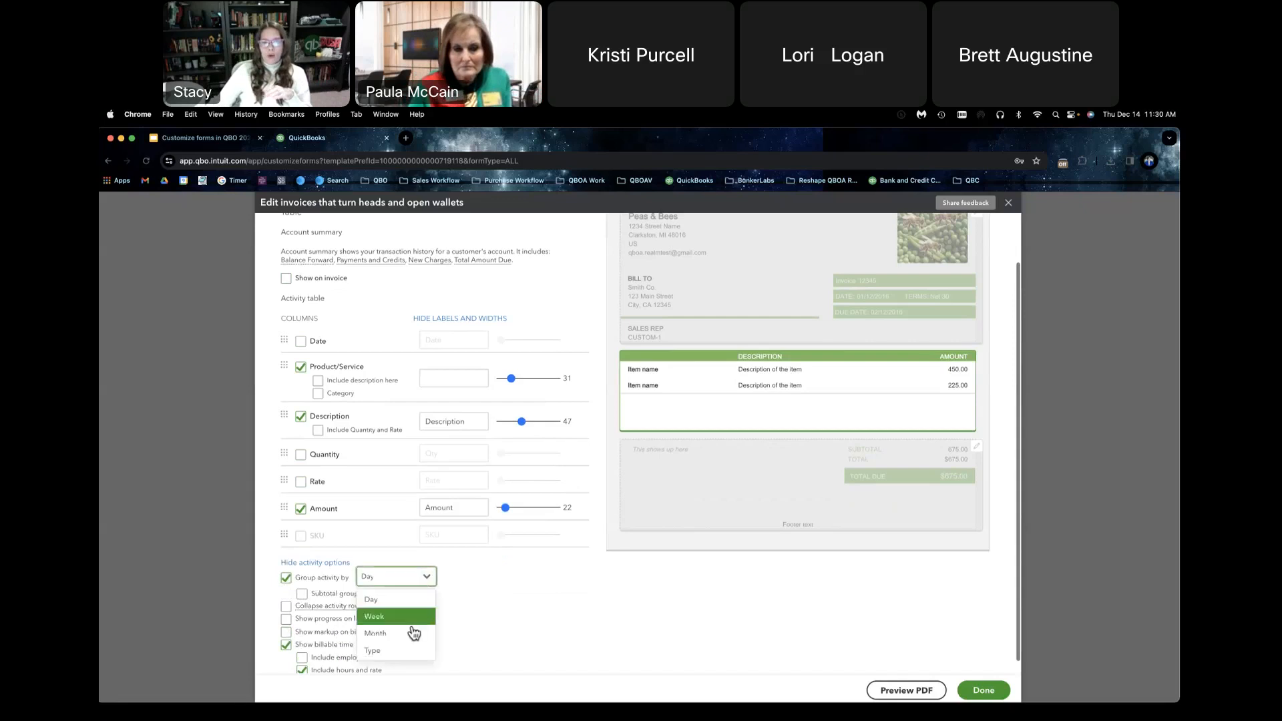
left_click(412, 650)
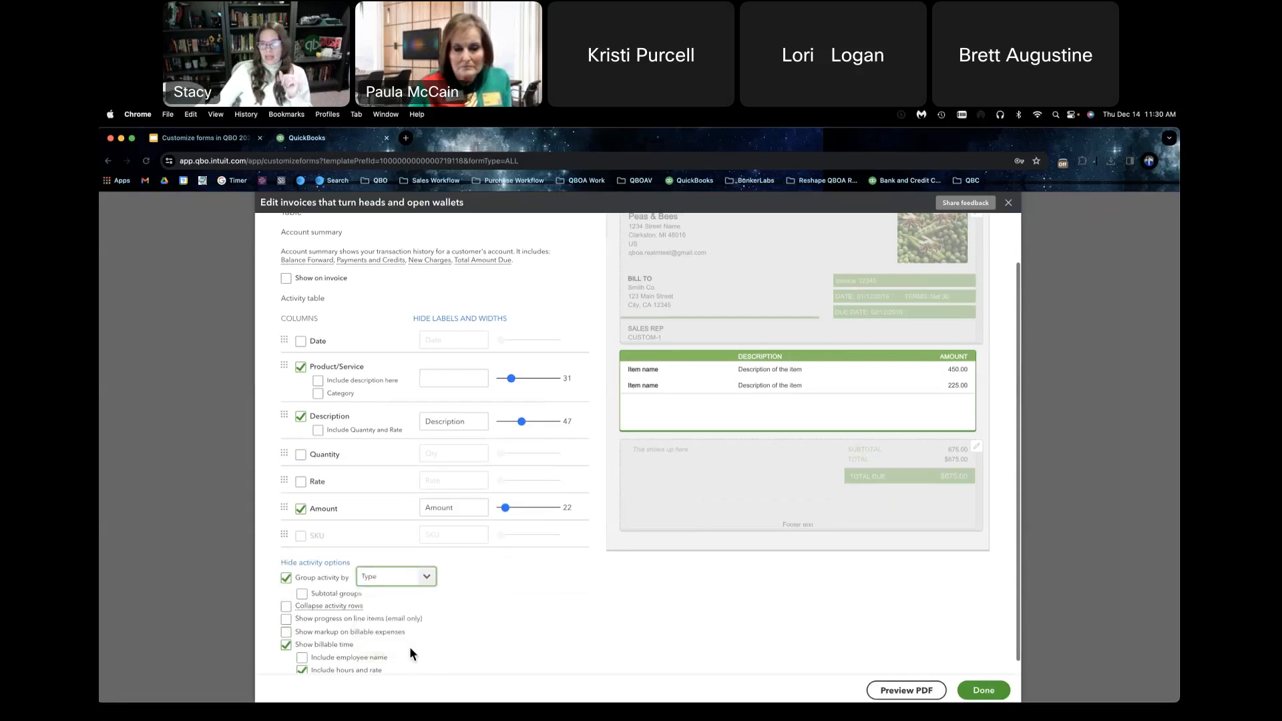
left_click(302, 593)
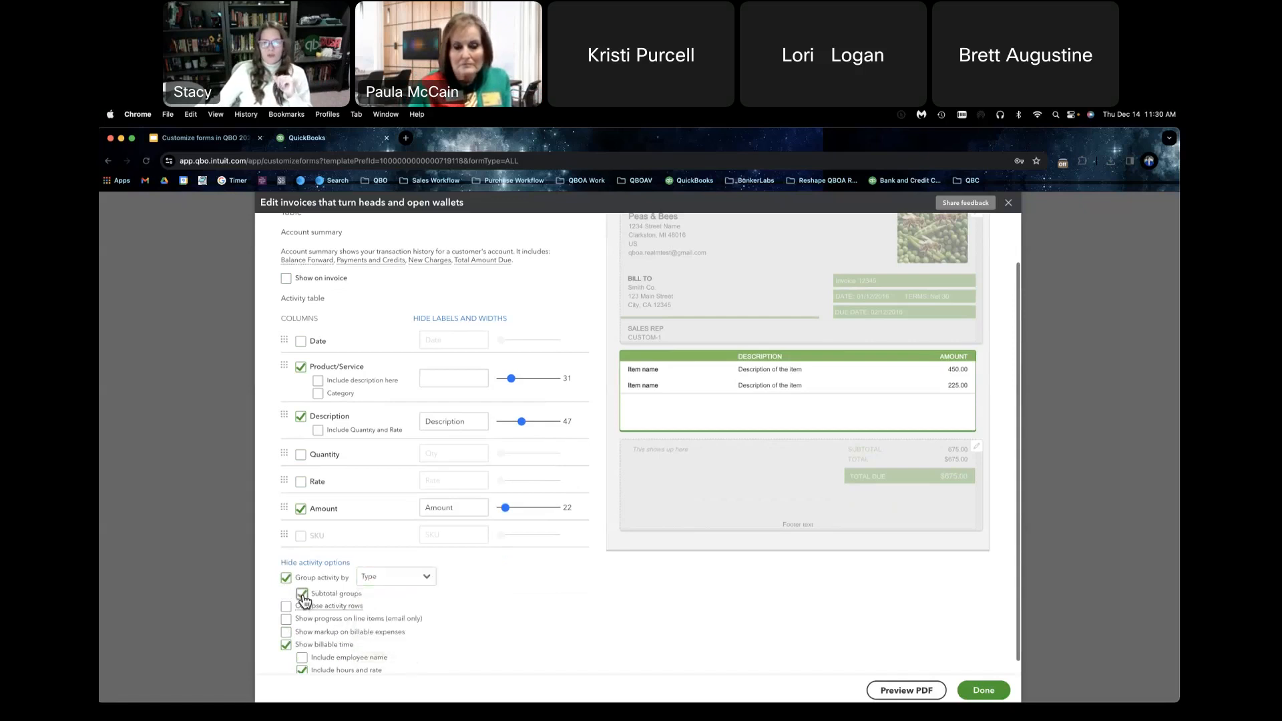
Step: Turn off the display of billable time in the activity options
scroll(488, 602, "down", 1)
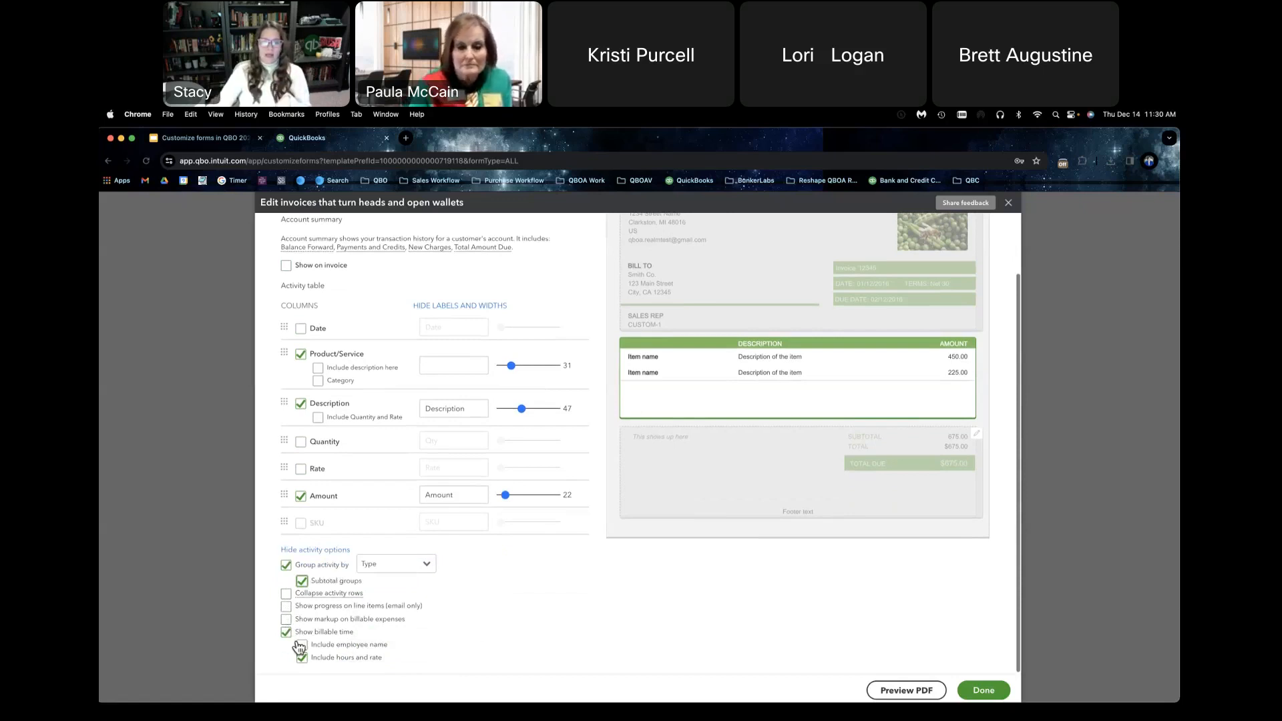
scroll(287, 636, "up", 1)
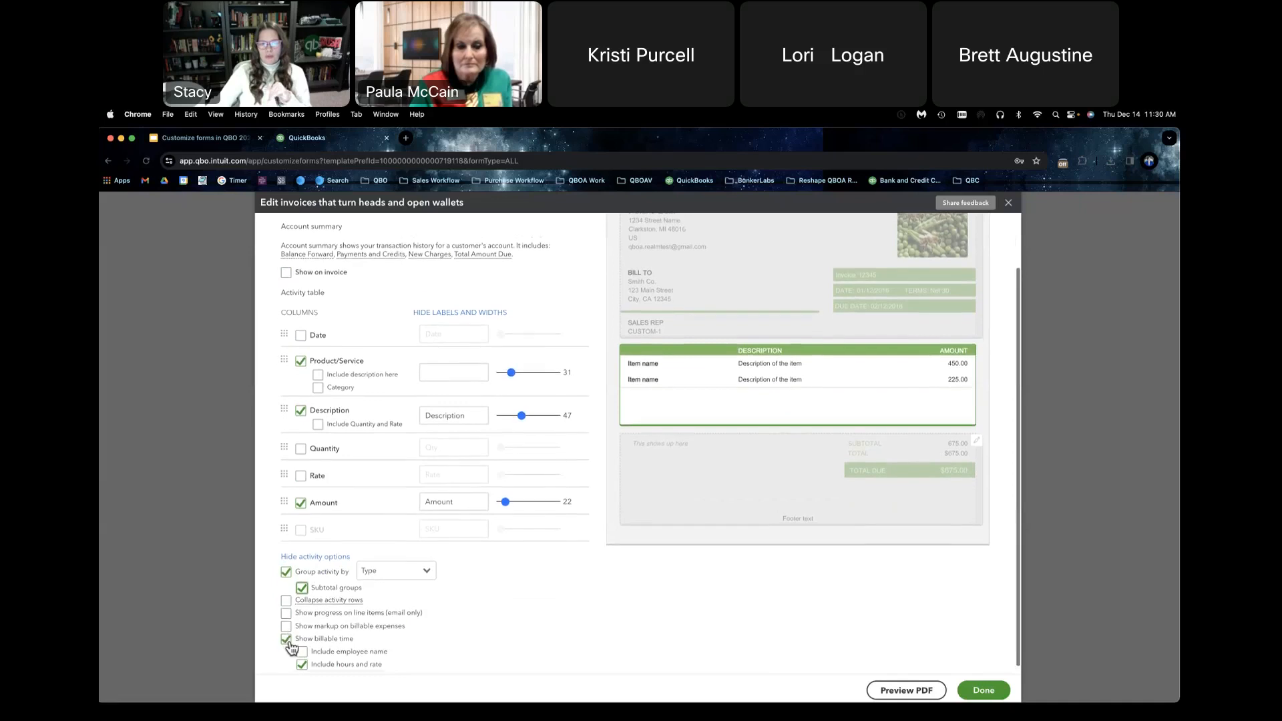
left_click(287, 640)
left_click(287, 638)
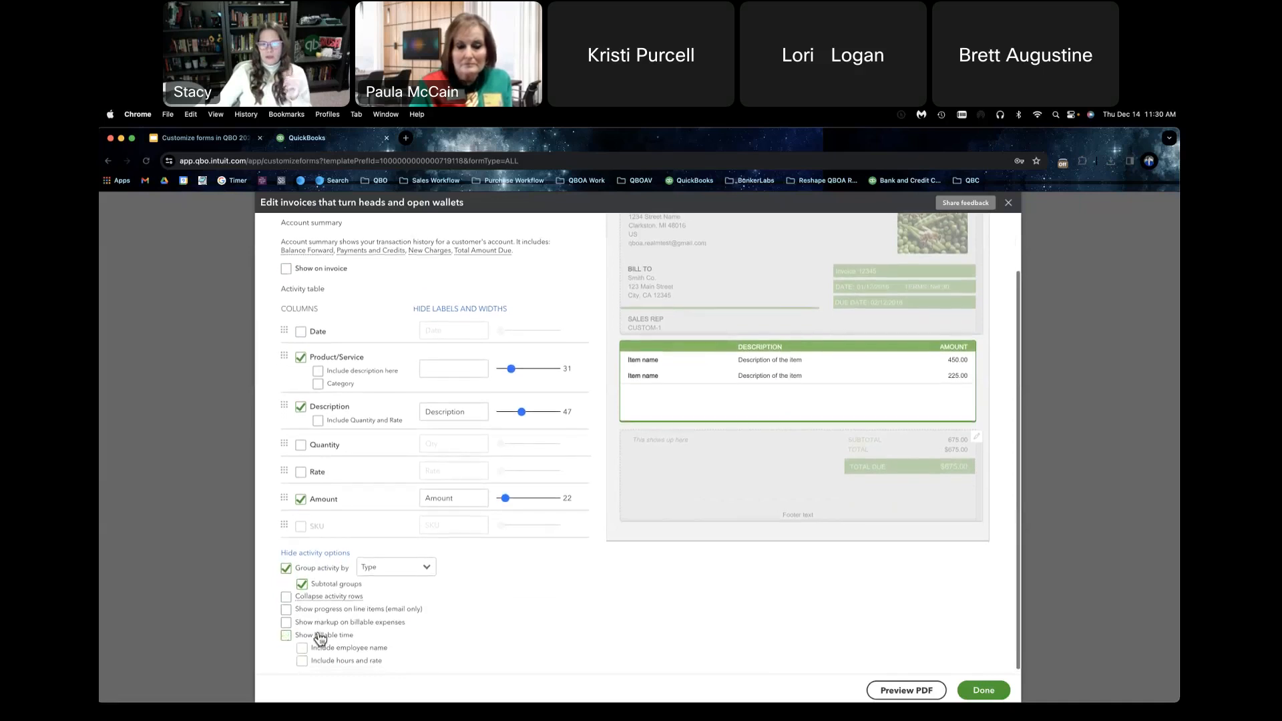
Step: Group the activity by Day and check the resulting invoice layout in a PDF preview
left_click(428, 567)
left_click(403, 592)
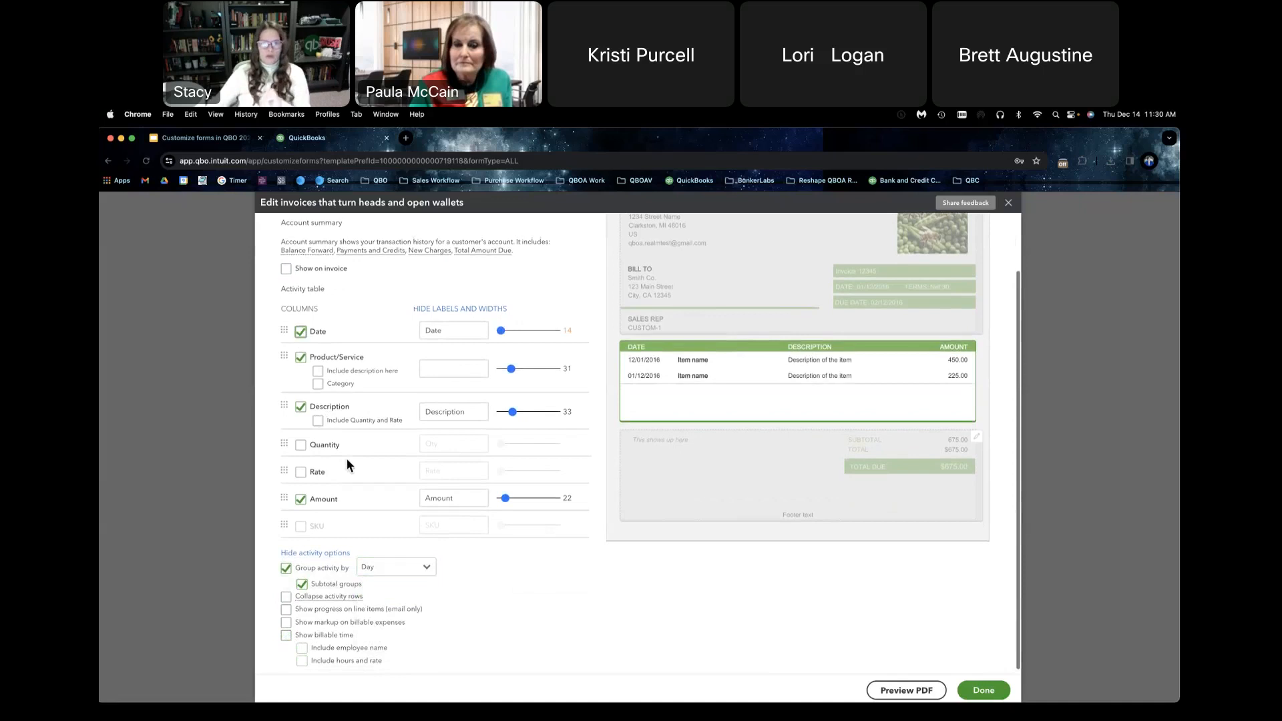
left_click(902, 691)
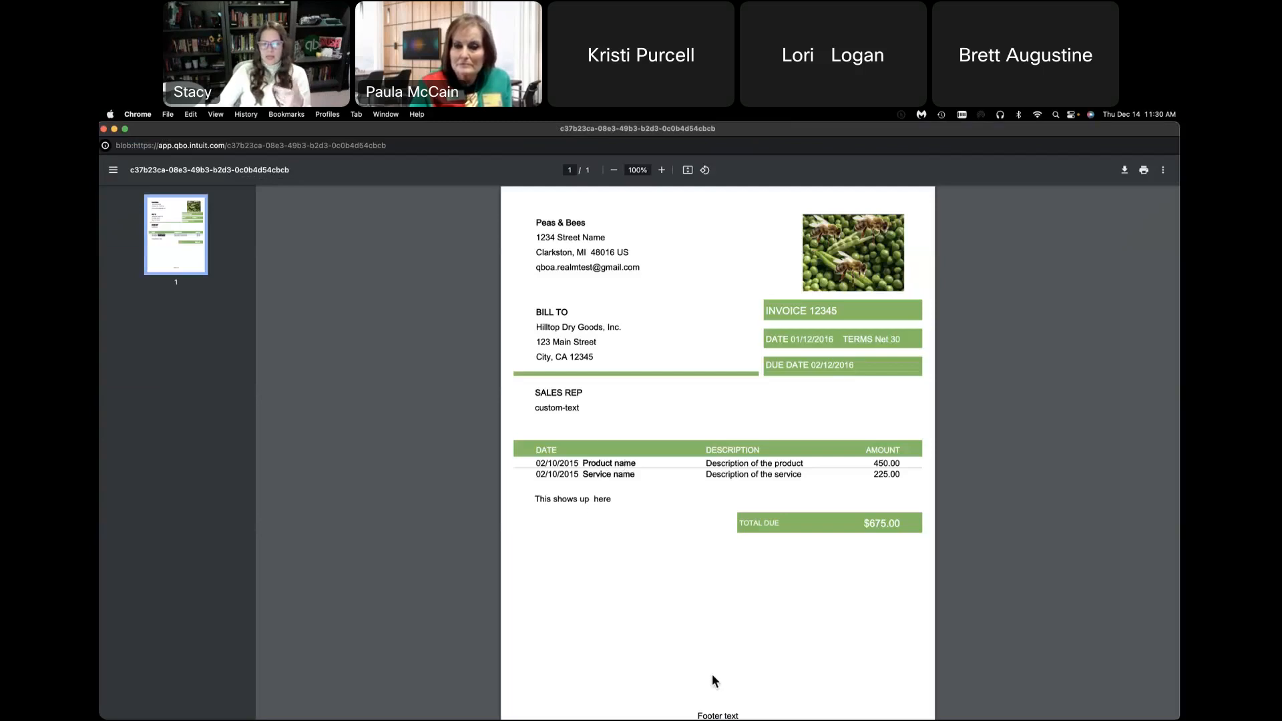
left_click(104, 130)
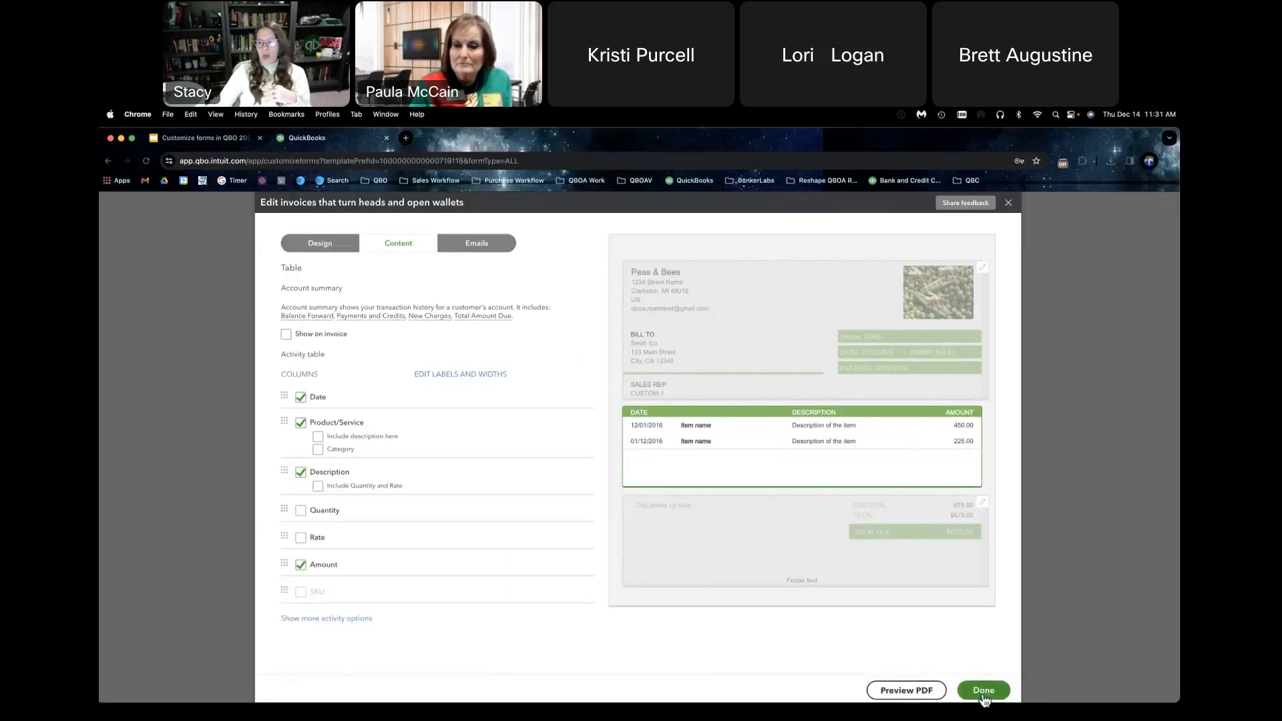
Step: Save the Standard form style and start a new invoice style
left_click(984, 691)
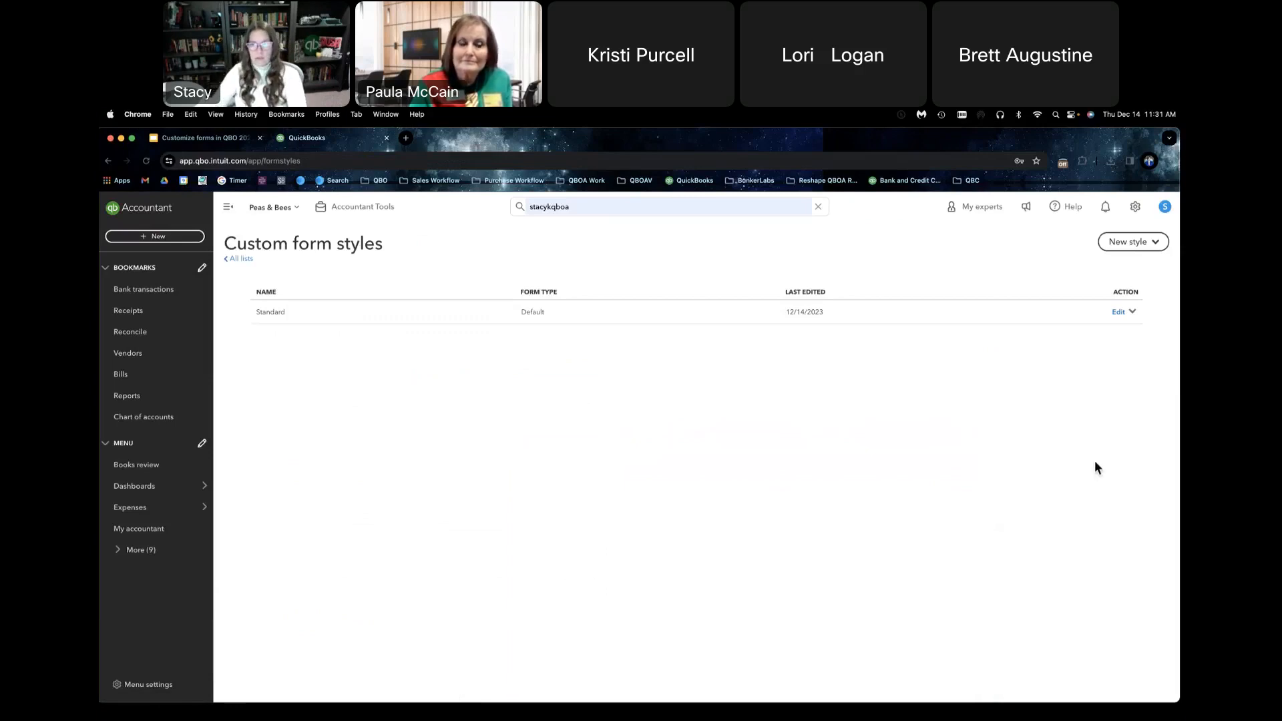
left_click(1145, 250)
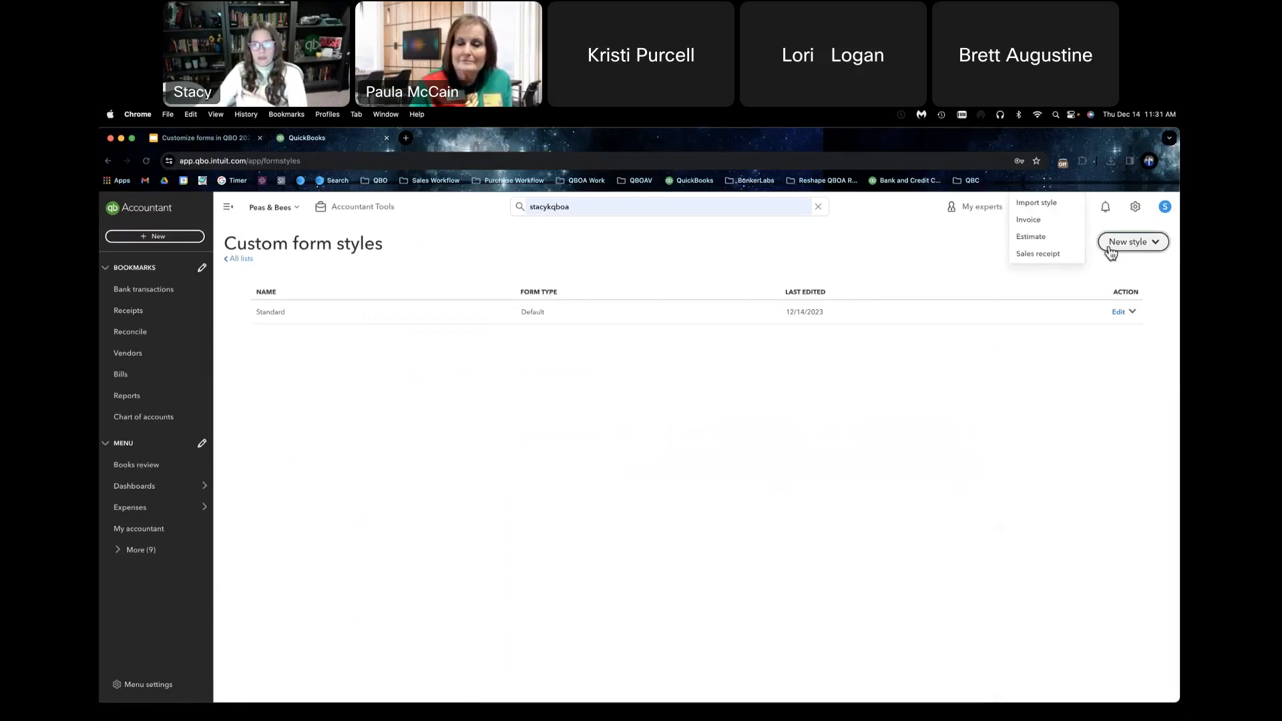
left_click(1040, 221)
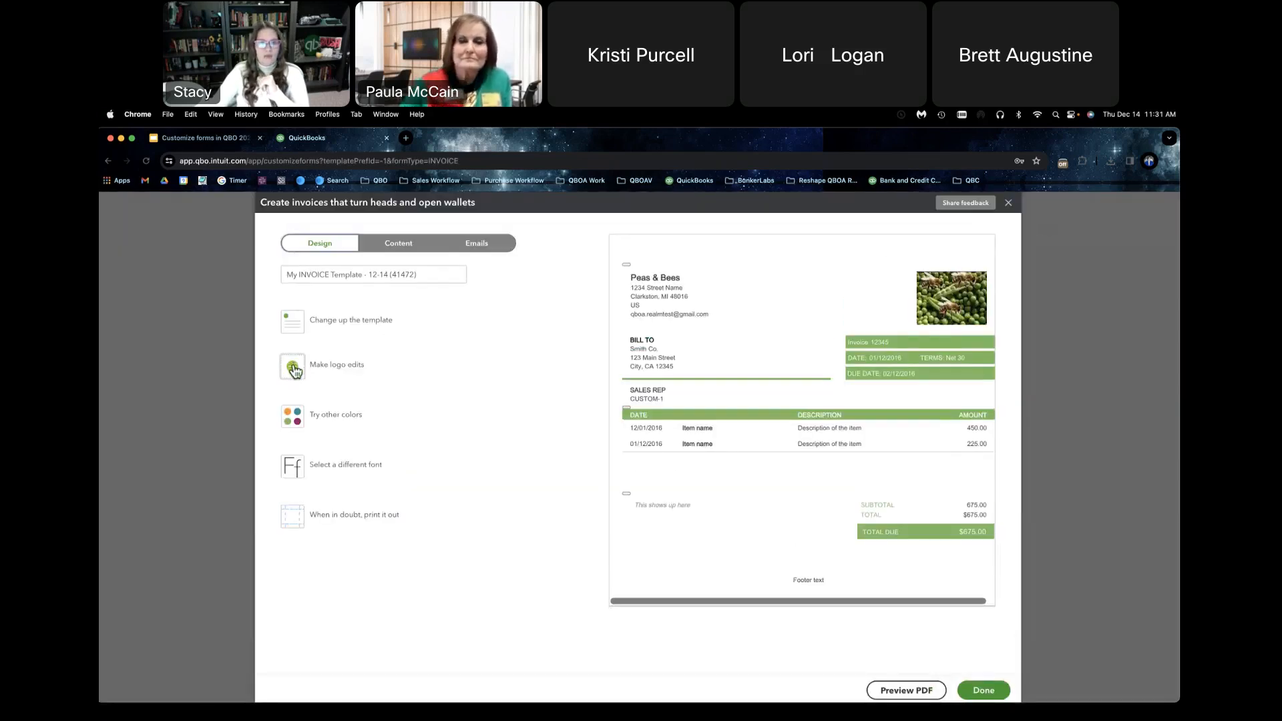
Step: Apply the Bold template to the new invoice style and set its color to light gray
left_click(304, 337)
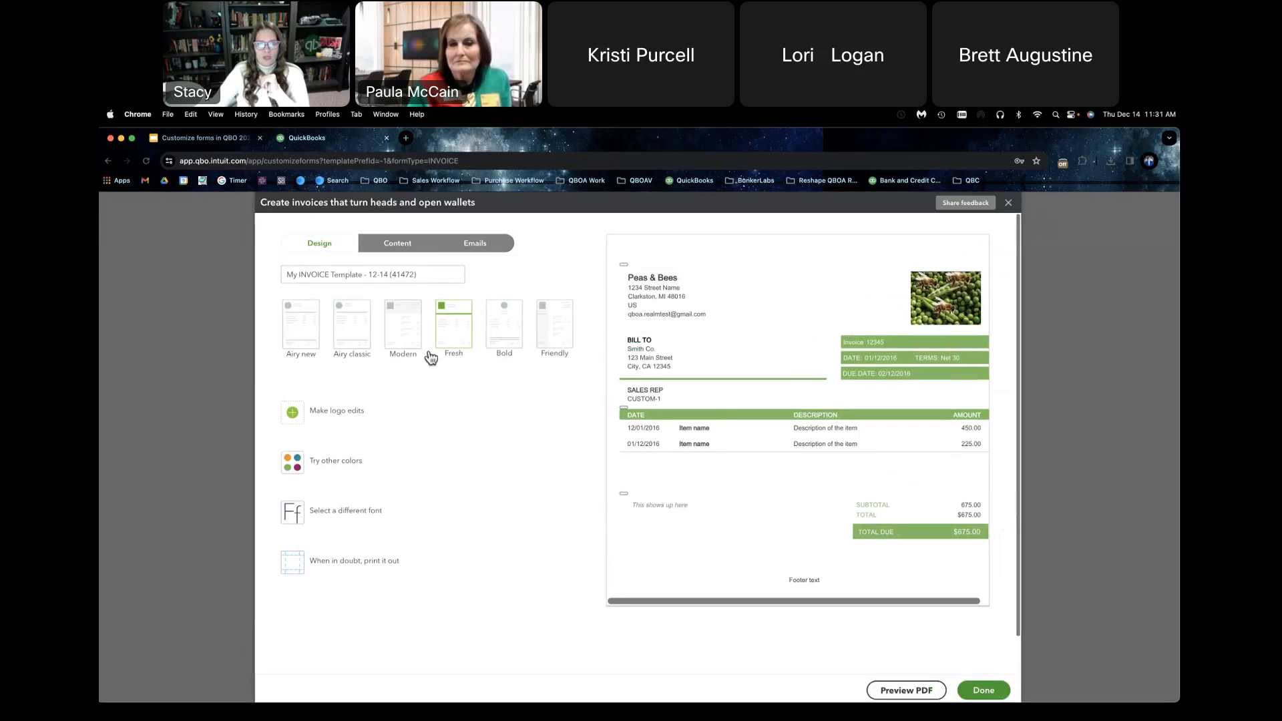
left_click(522, 330)
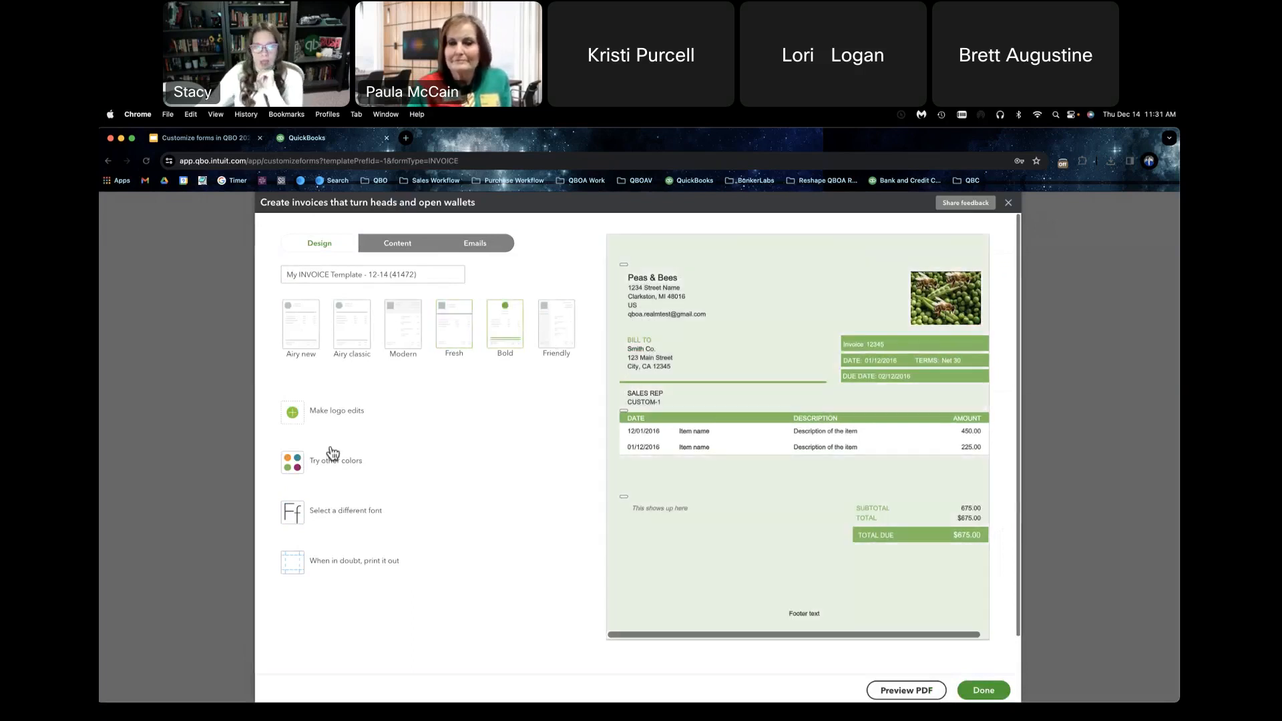
left_click(292, 461)
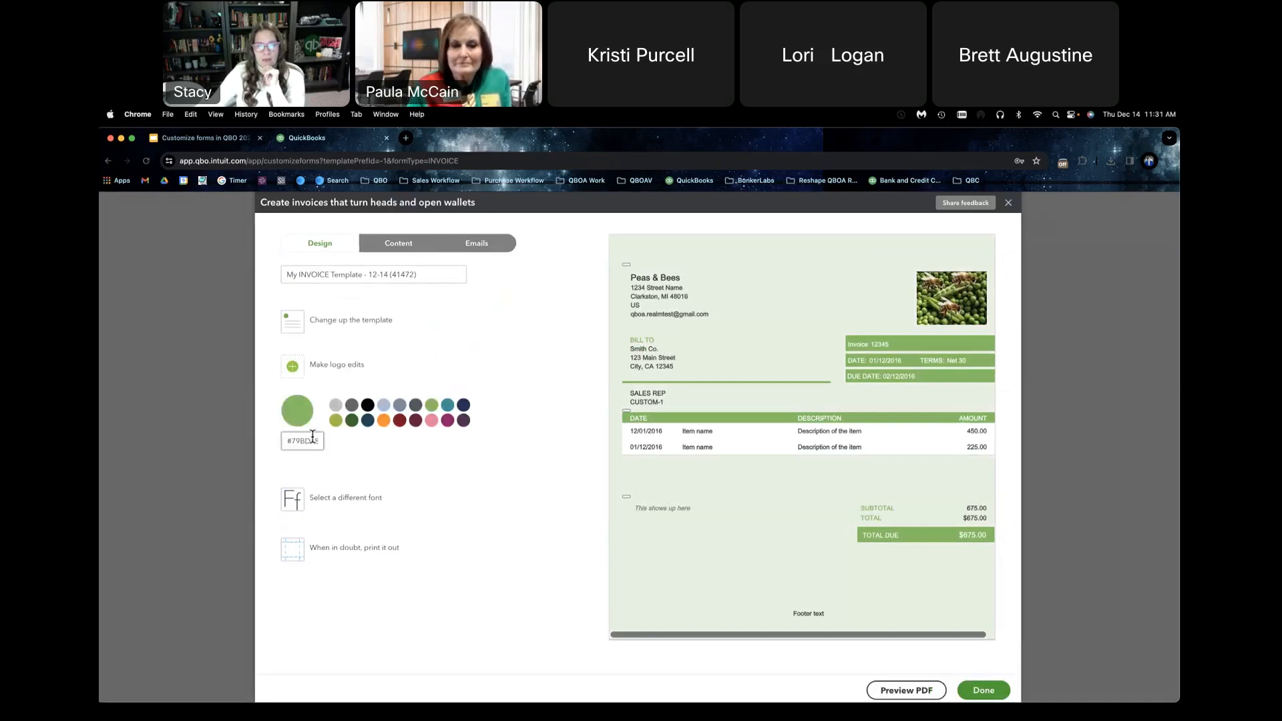
left_click(336, 406)
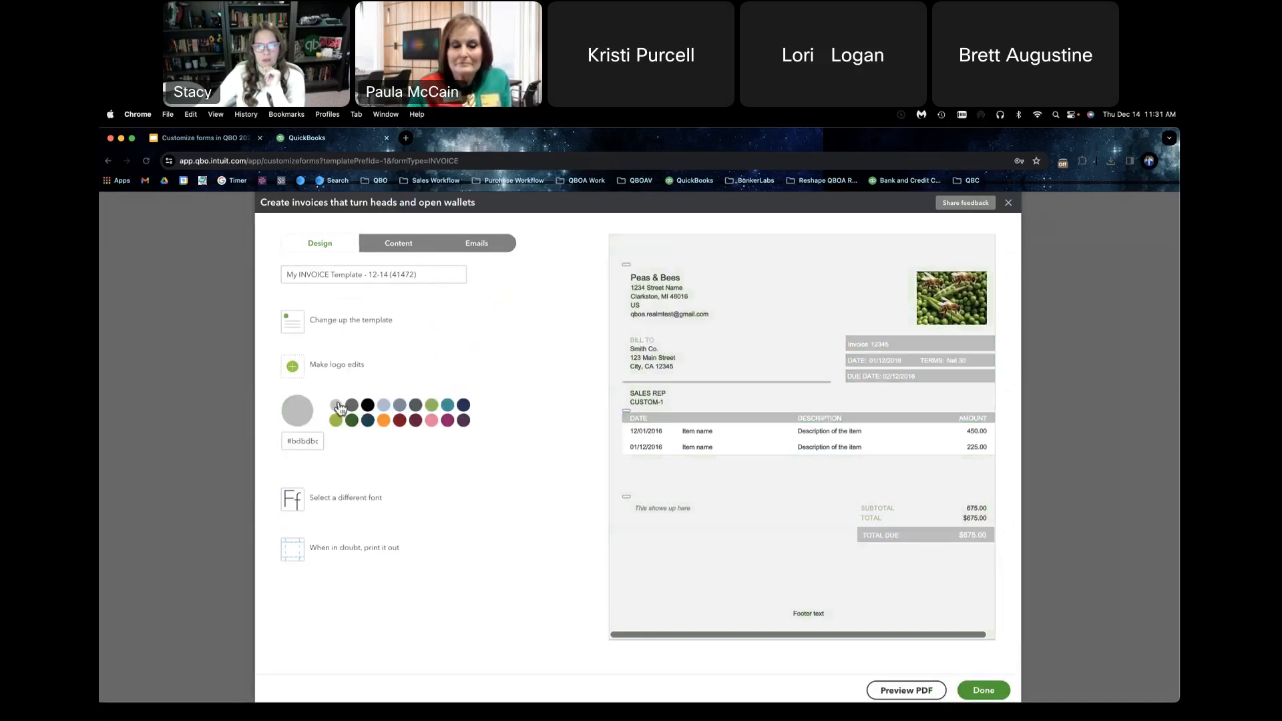
Step: Upload Untitled design.png from the Desktop as a new logo and save it as the invoice's logo
left_click(292, 365)
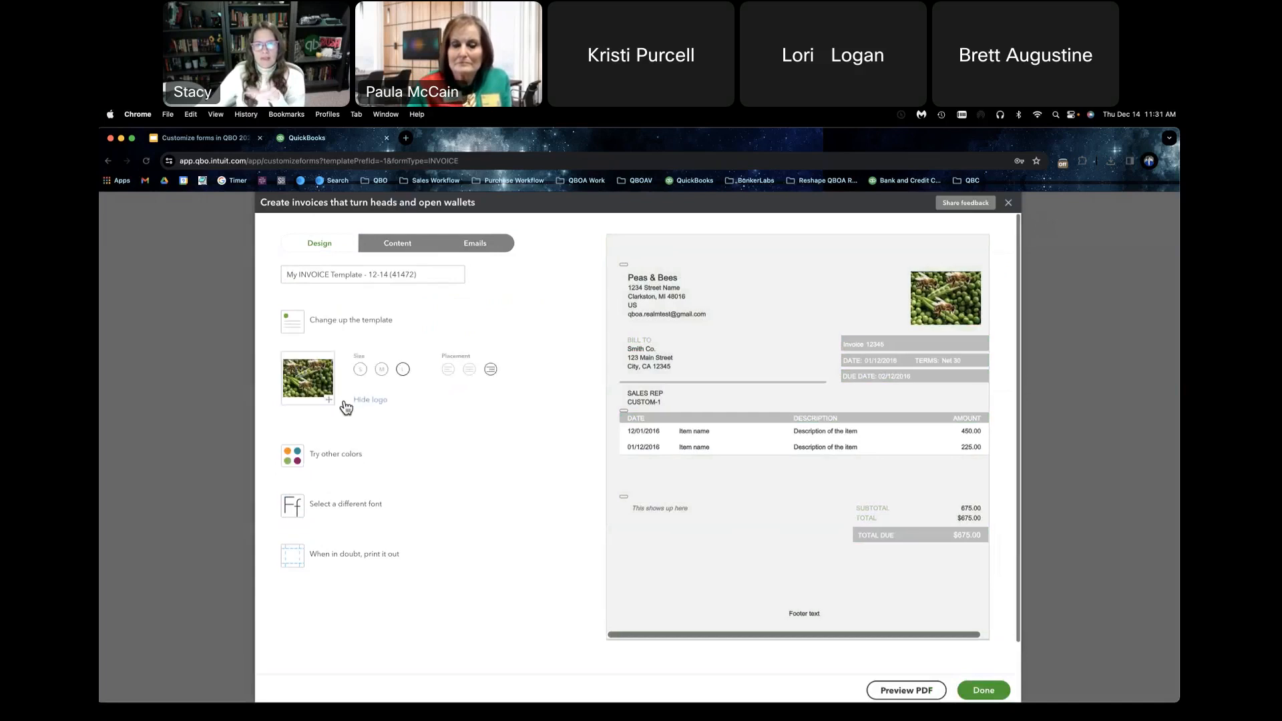
left_click(330, 401)
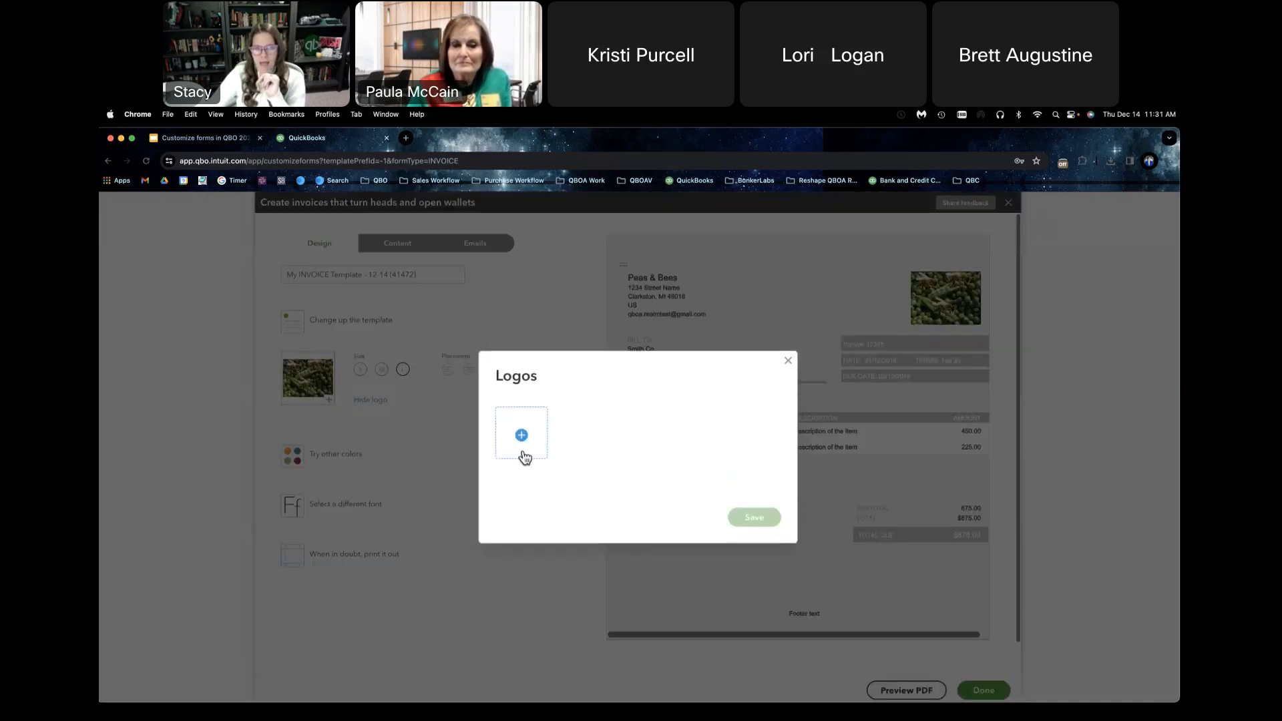
left_click(526, 438)
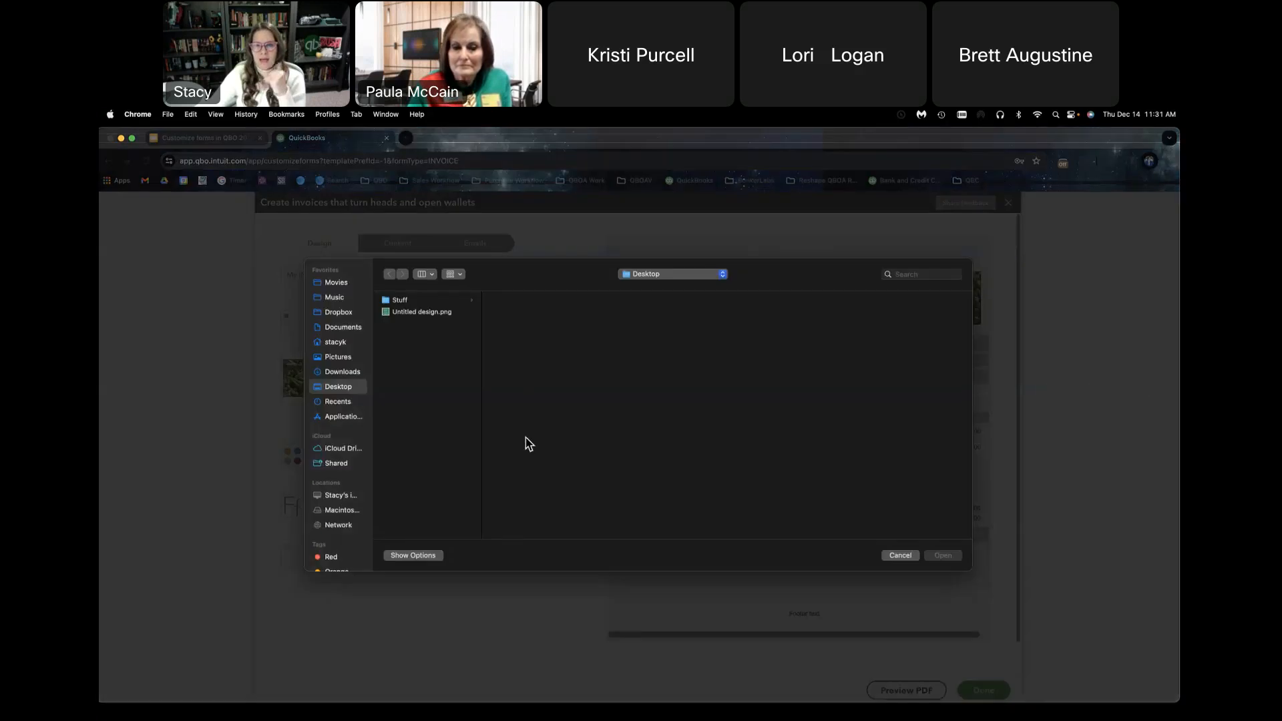
left_click(415, 314)
left_click(953, 554)
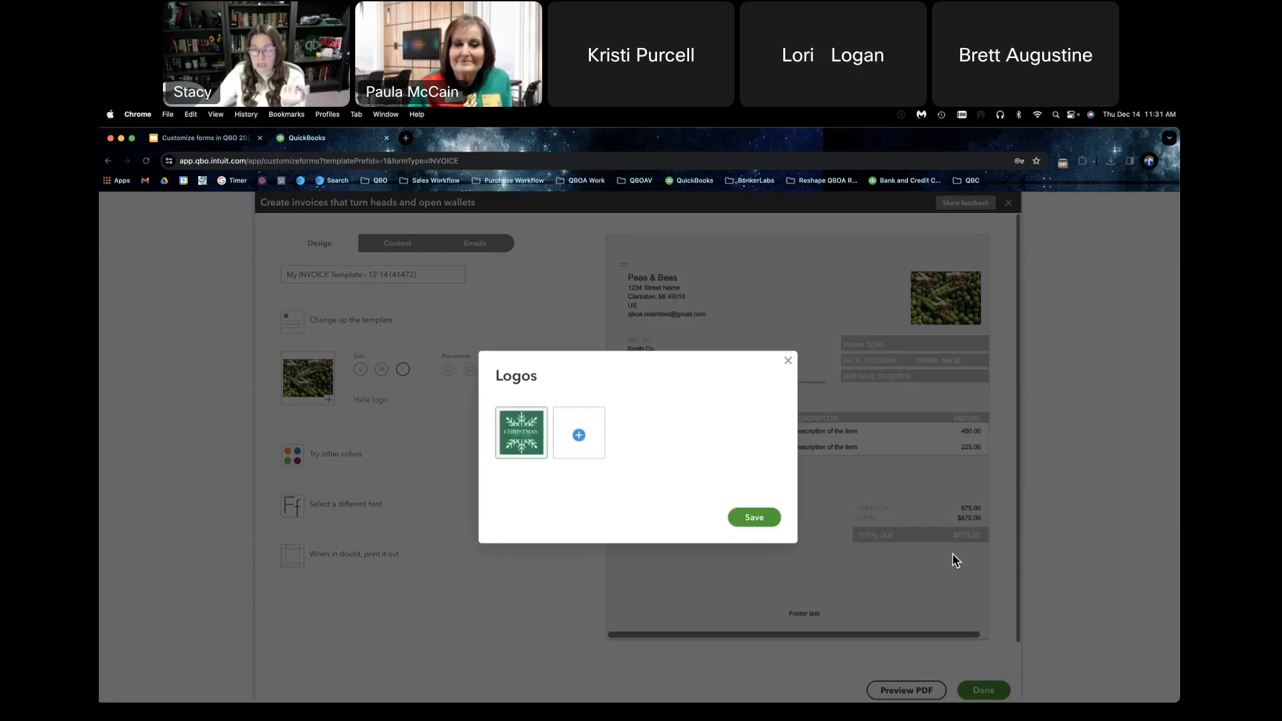
left_click(765, 520)
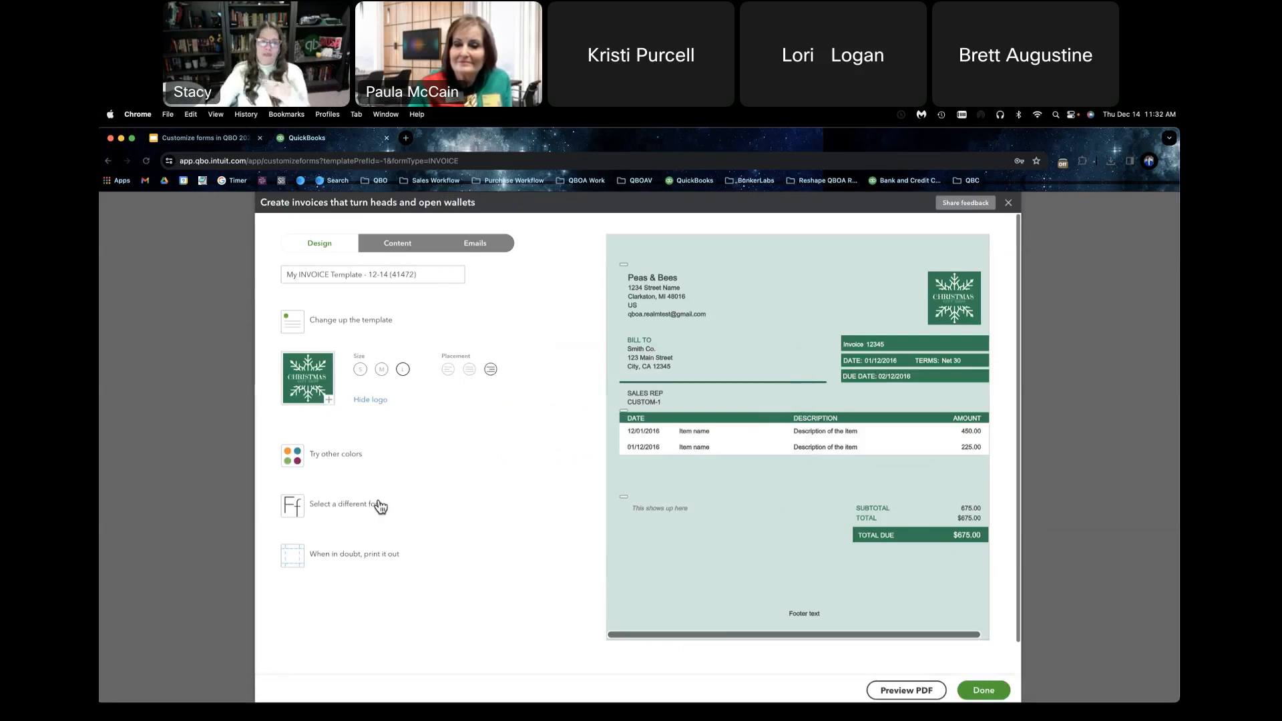
Step: Set the invoice color to dark red #82001d and the font to Times New Roman
left_click(357, 459)
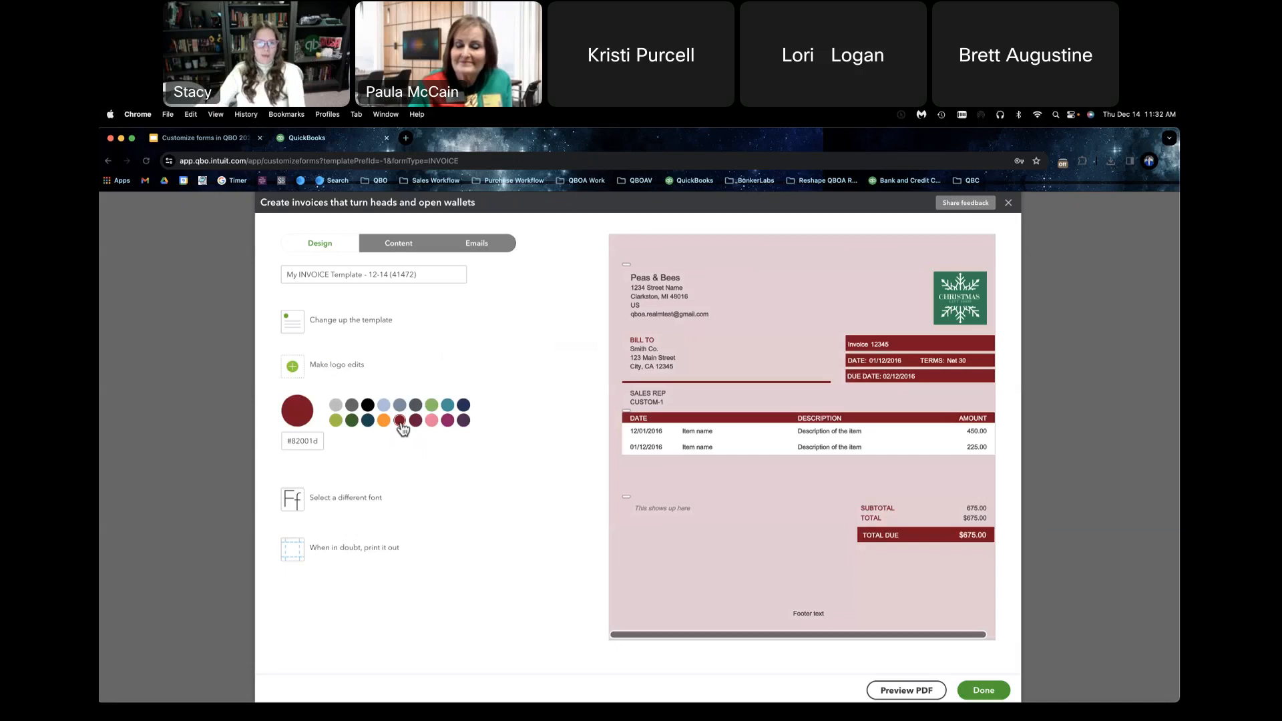
left_click(371, 495)
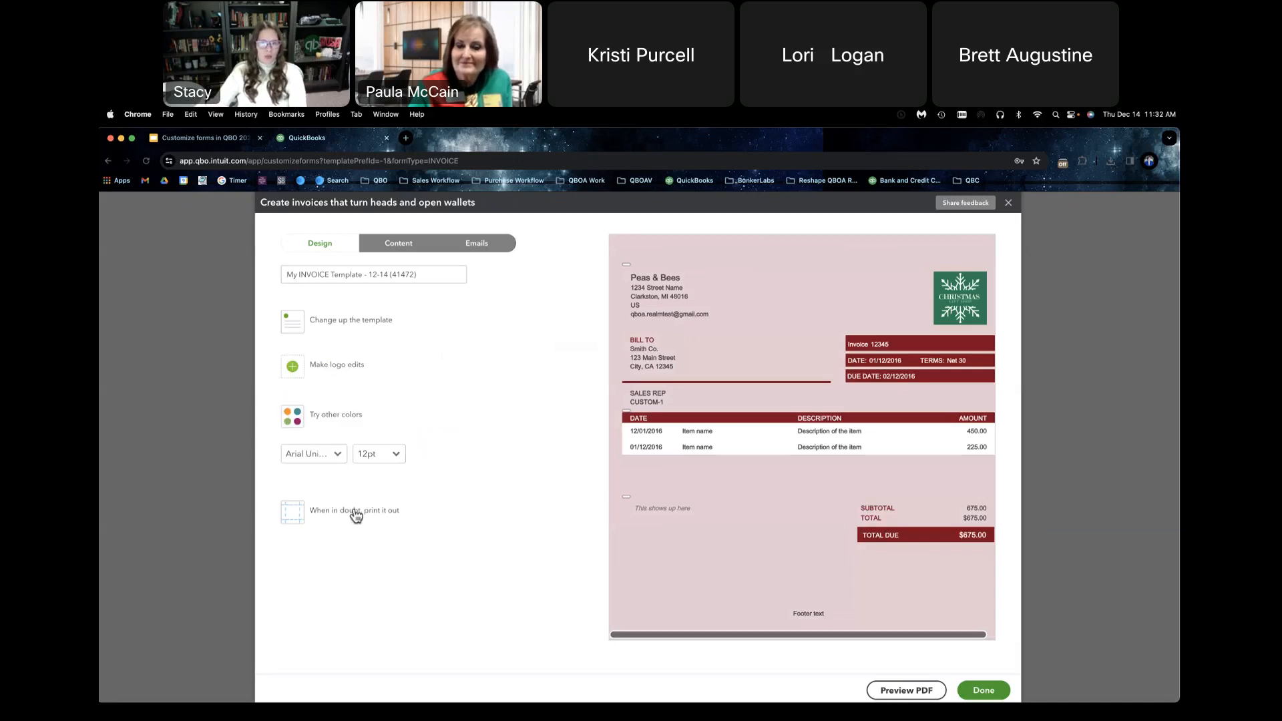
left_click(338, 454)
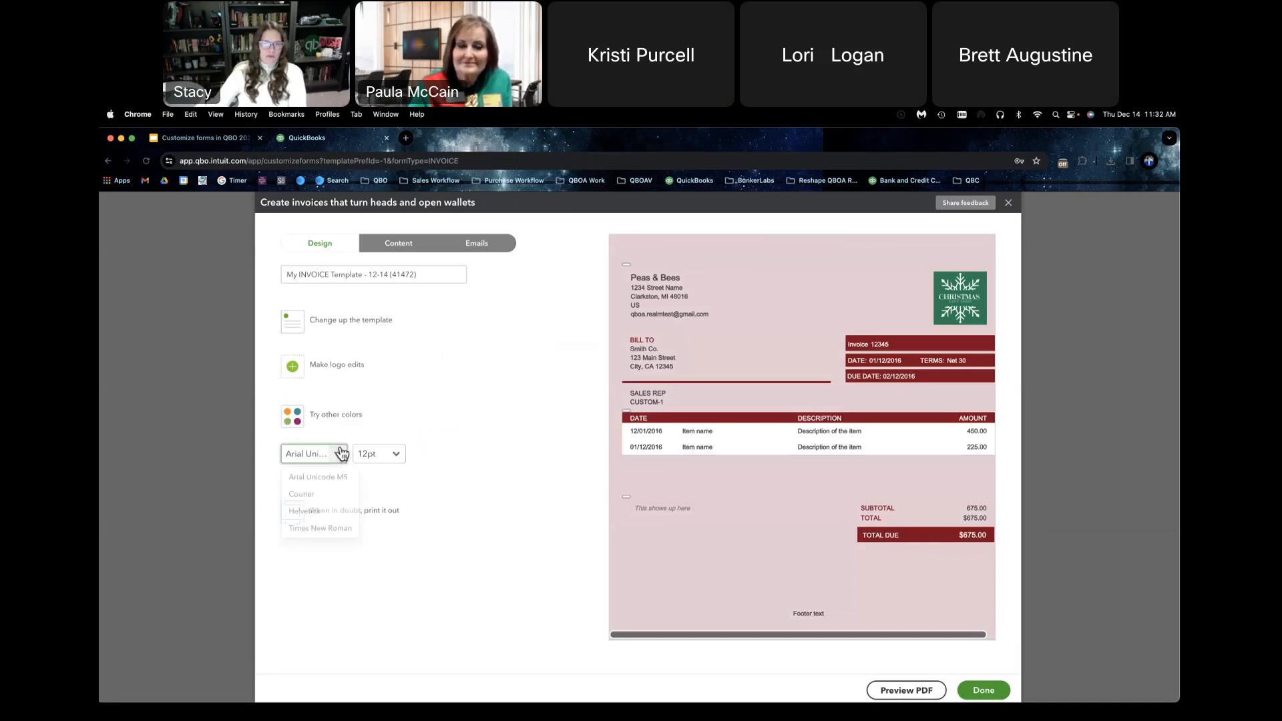
left_click(338, 528)
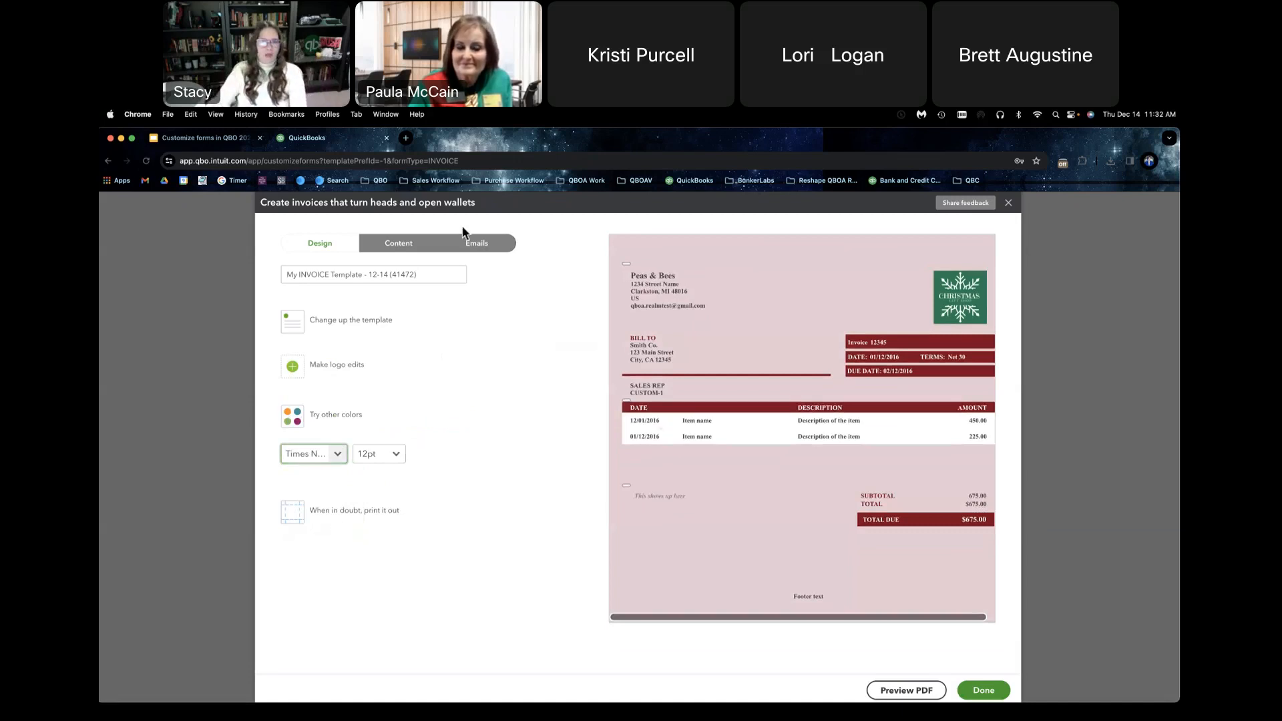
Step: Name the invoice template Holidays 2023
left_click(411, 266)
key("super+a")
type("H")
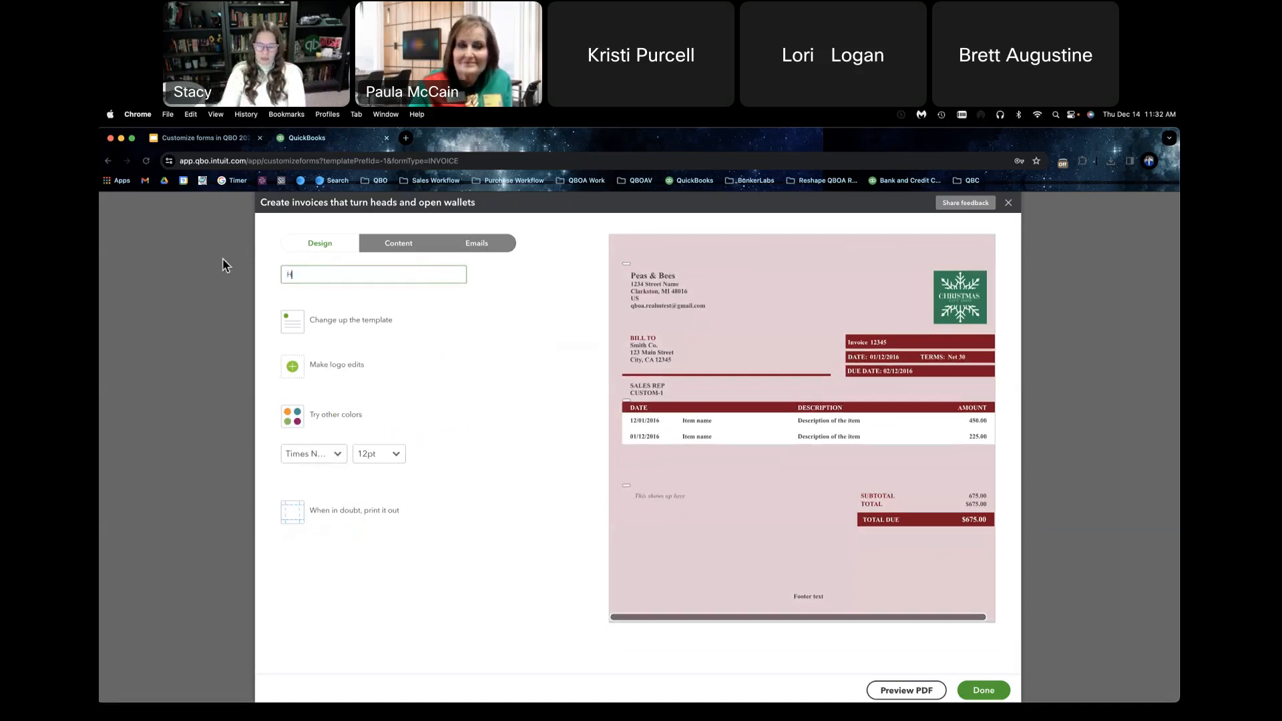
type("olidays 20")
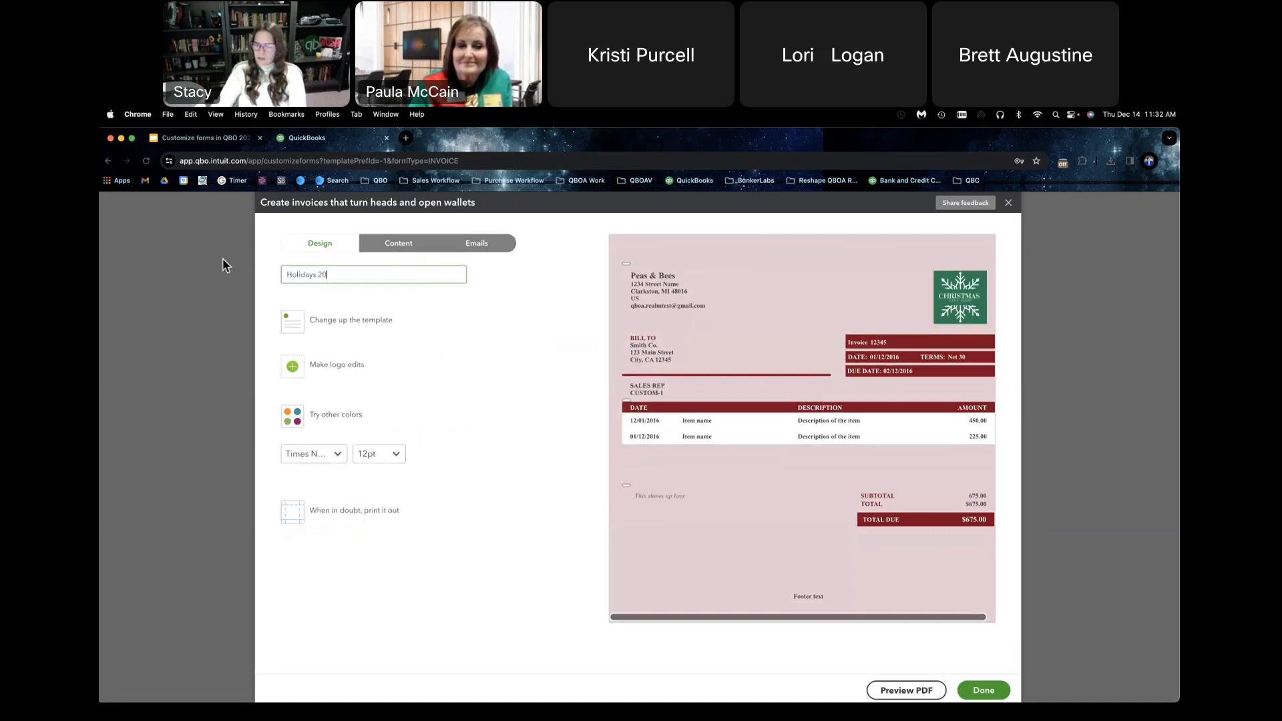
type("23")
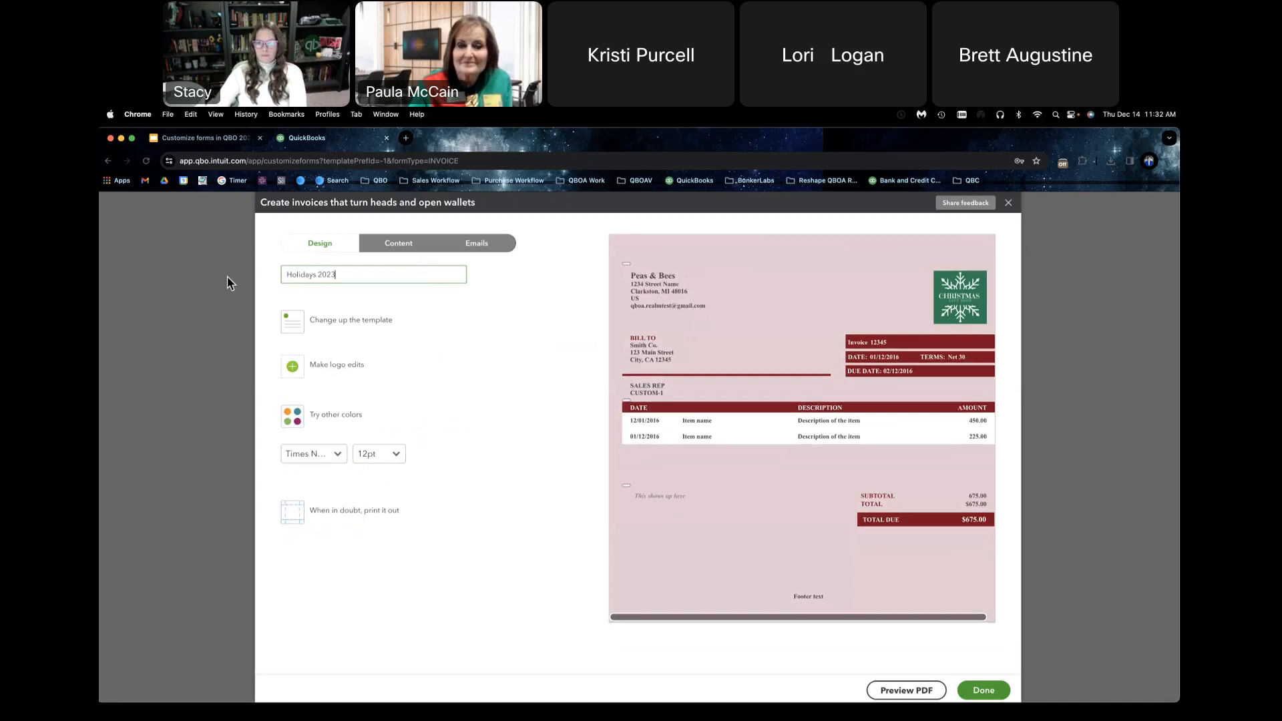
Step: Try summarized details for the invoice email, return to full details, and review the full email preview down to its footer
left_click(399, 244)
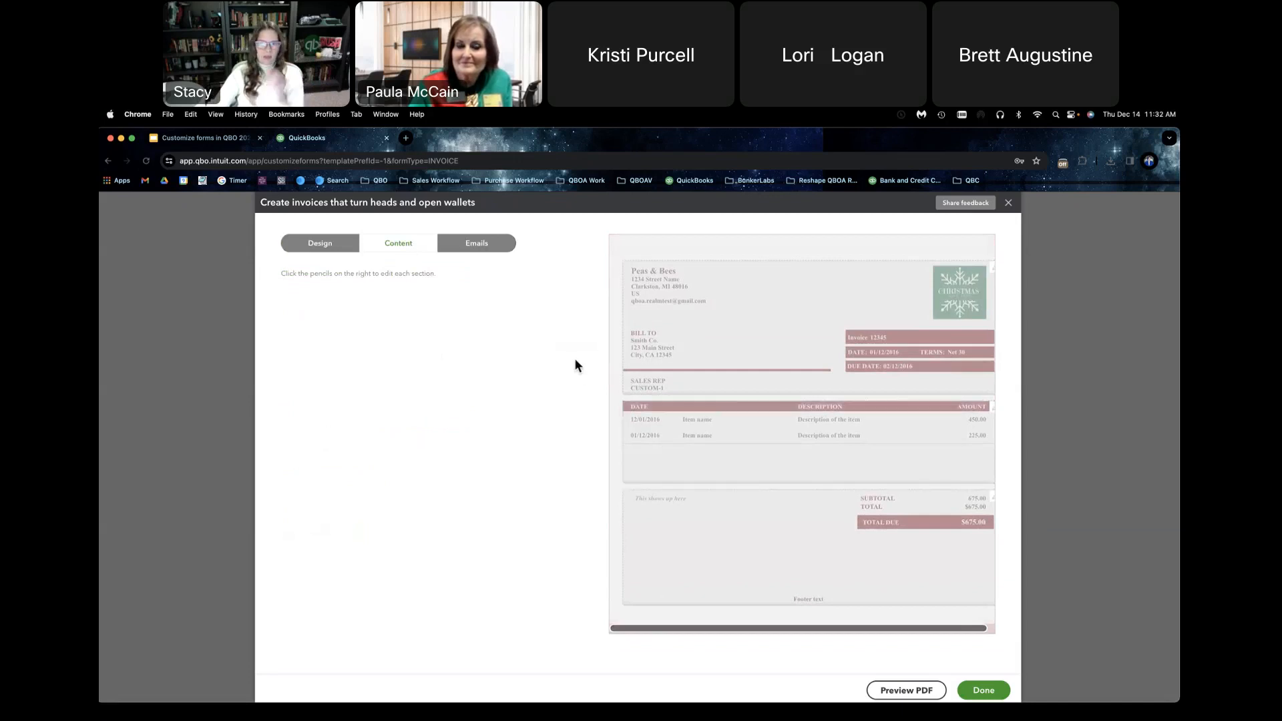
left_click(499, 250)
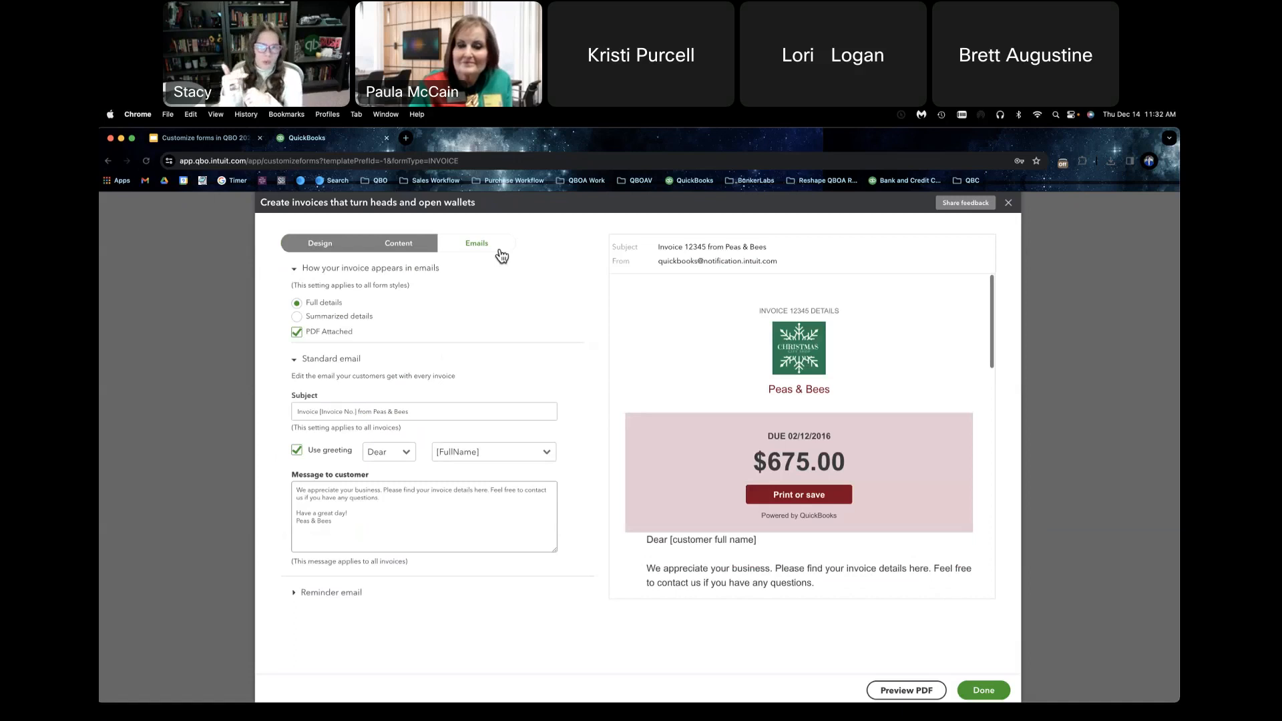
left_click(297, 318)
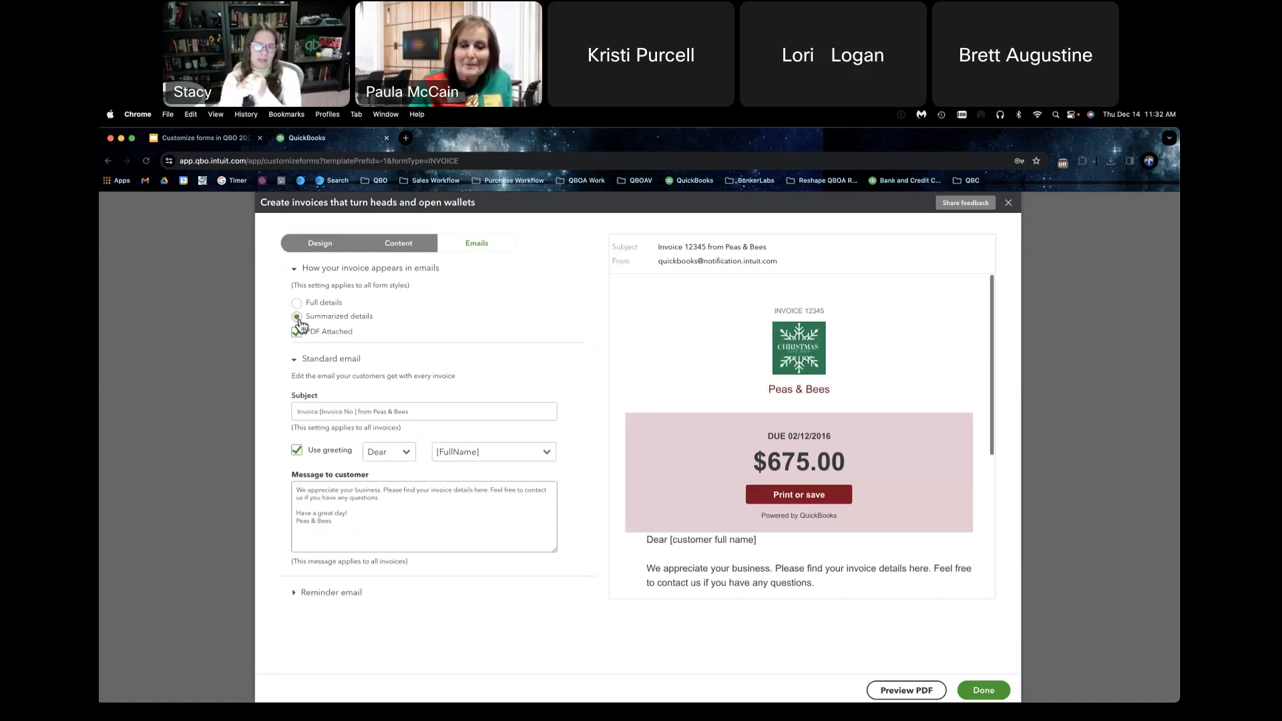
left_click(297, 303)
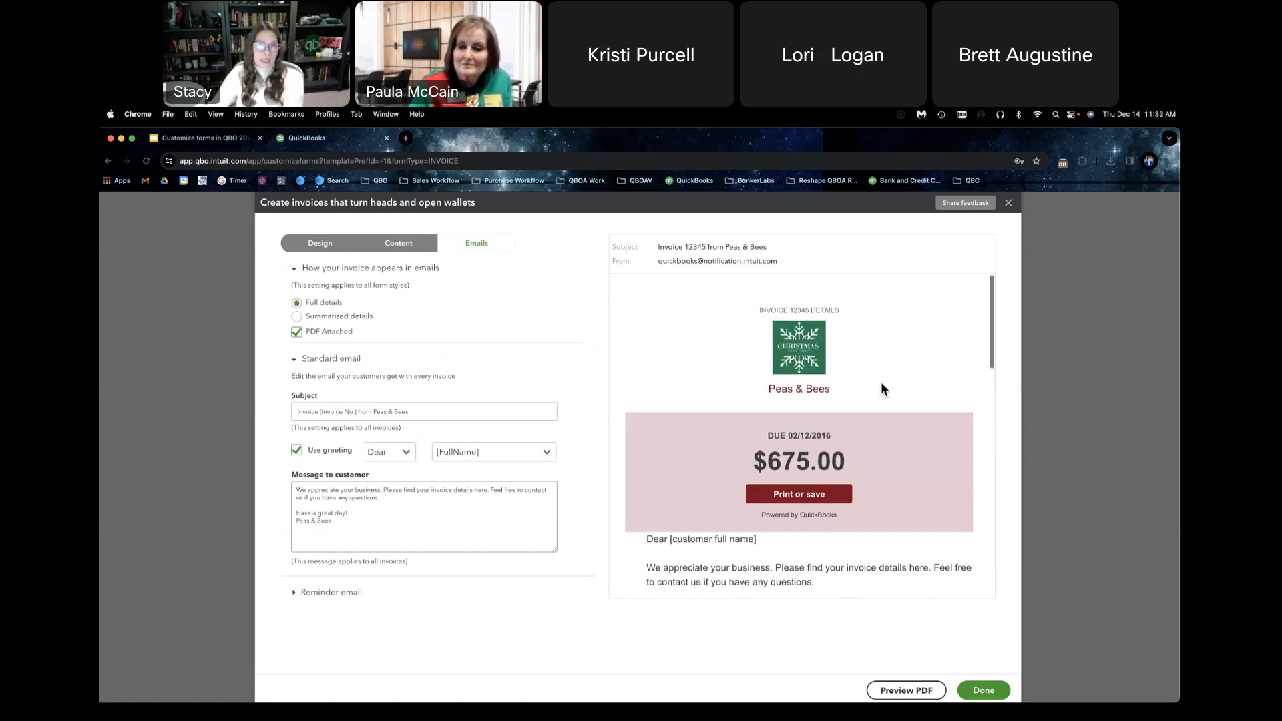
scroll(881, 384, "down", 1)
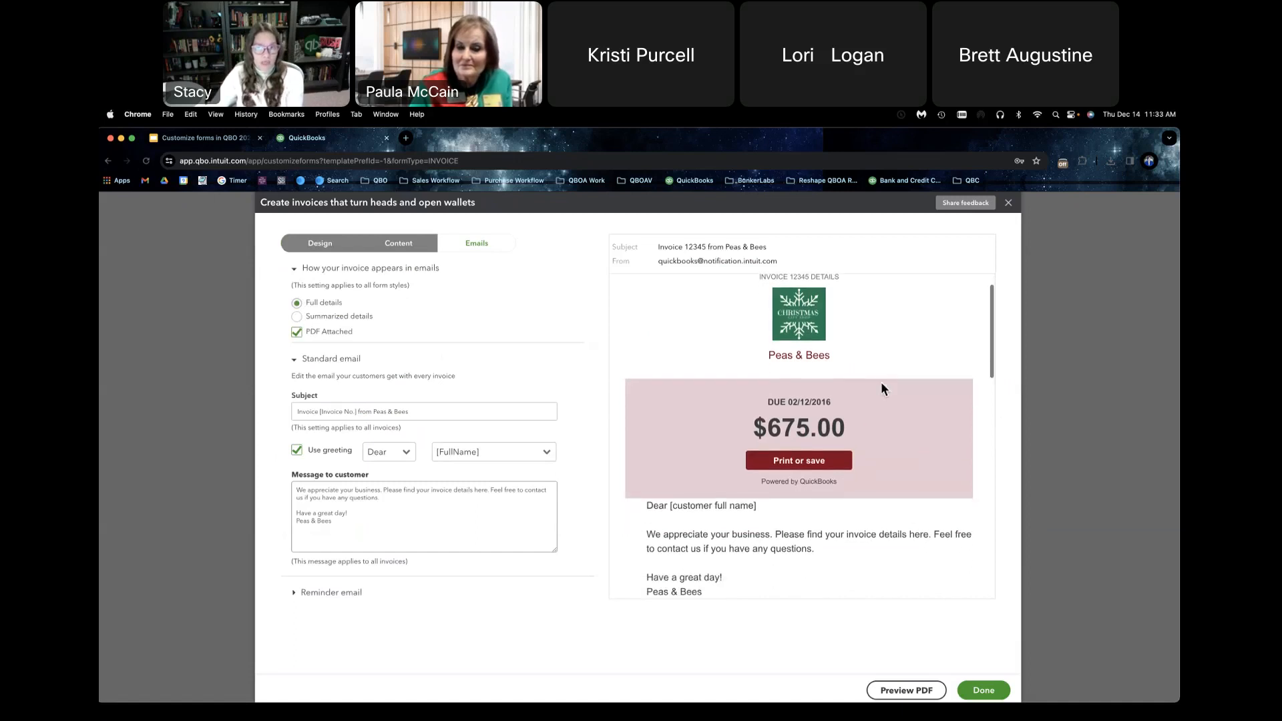
scroll(881, 386, "down", 5)
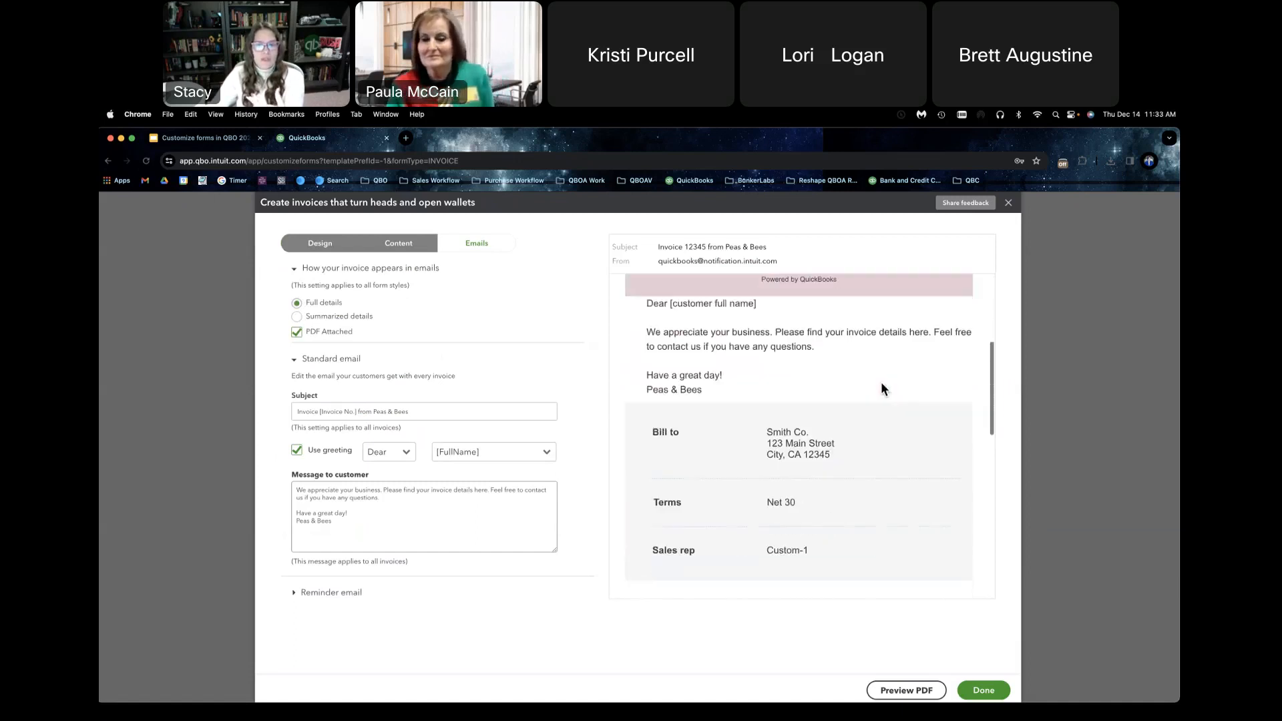
scroll(881, 384, "down", 10)
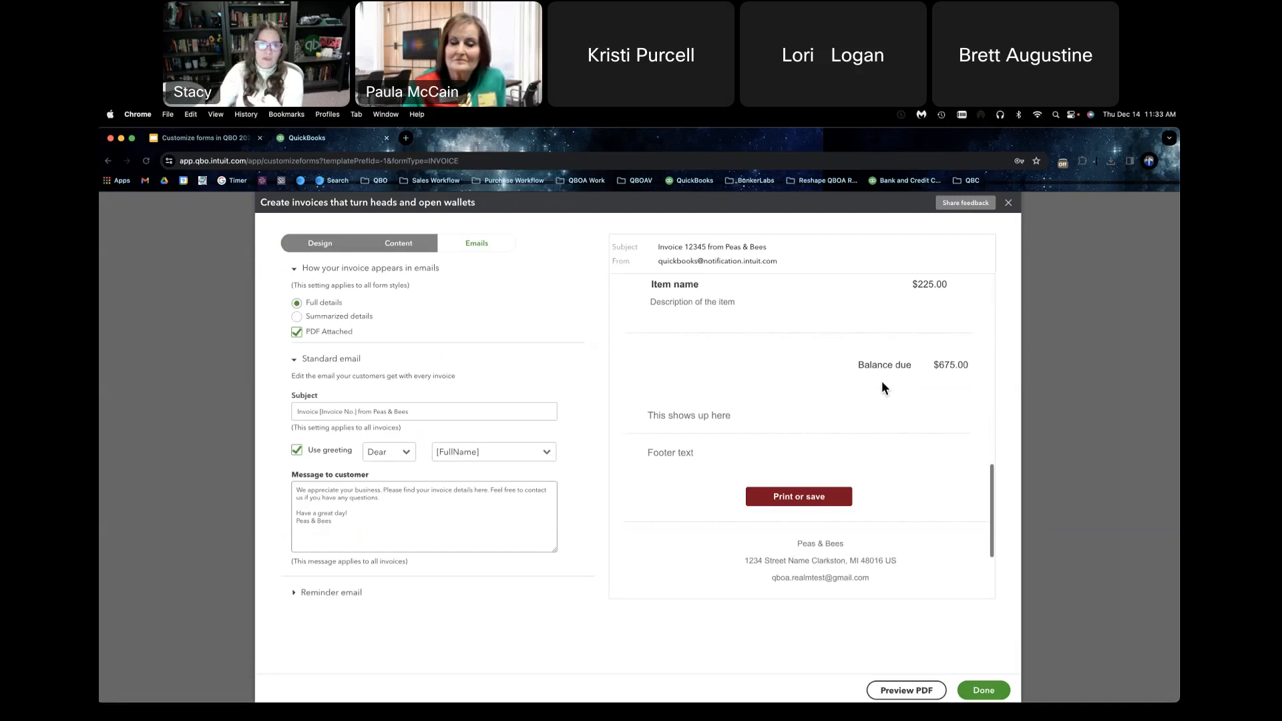
Step: Set invoice emails to summarized details, check the email preview, and turn off the PDF attachment
left_click(298, 319)
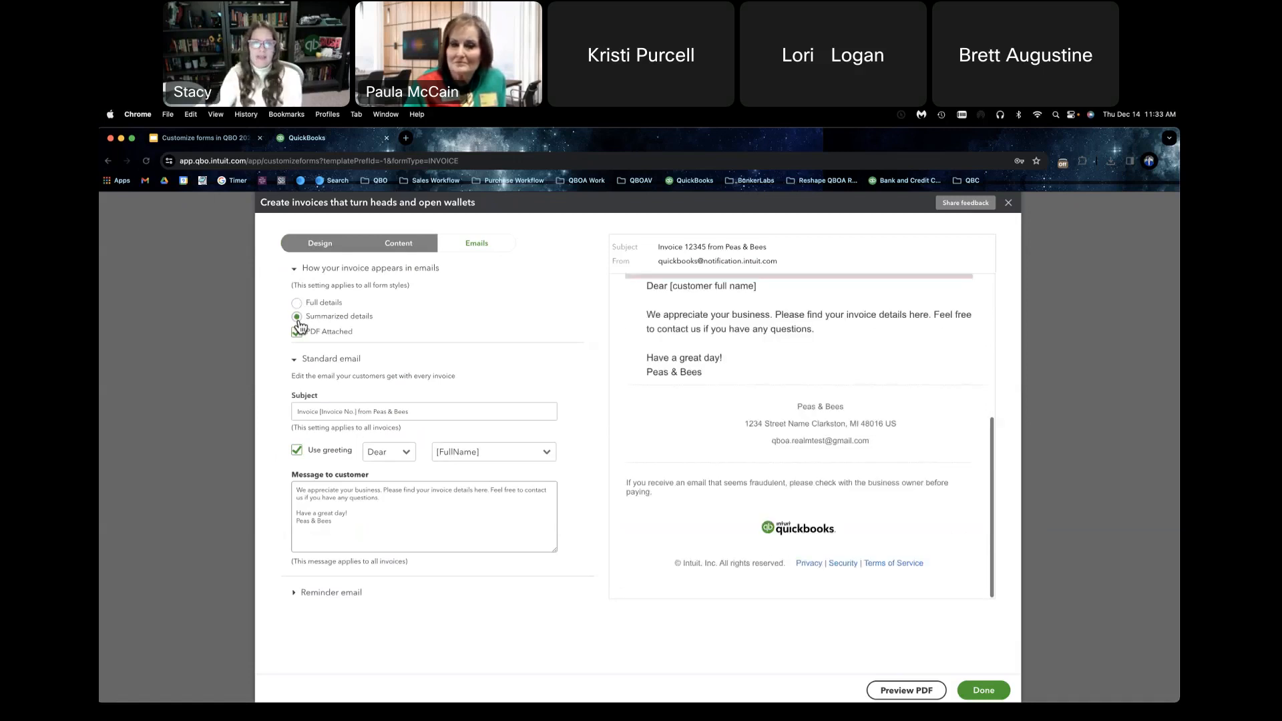
scroll(702, 375, "up", 1)
scroll(702, 375, "up", 5)
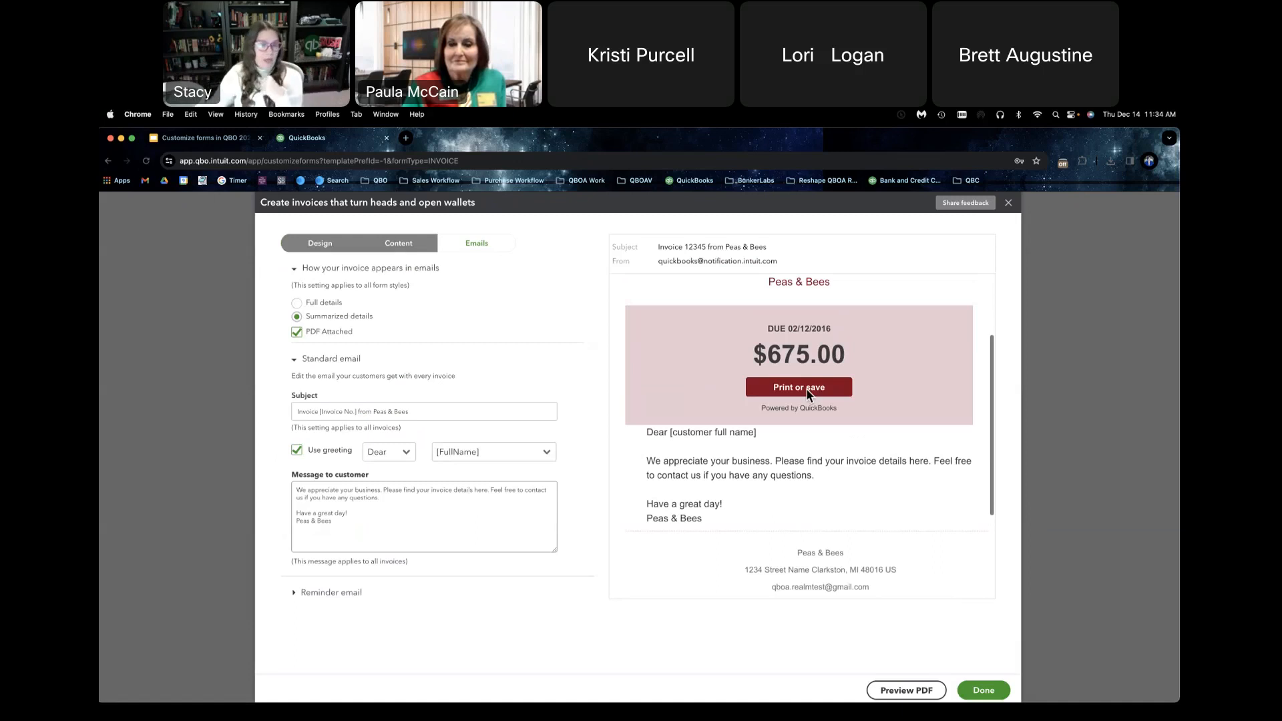
left_click(295, 340)
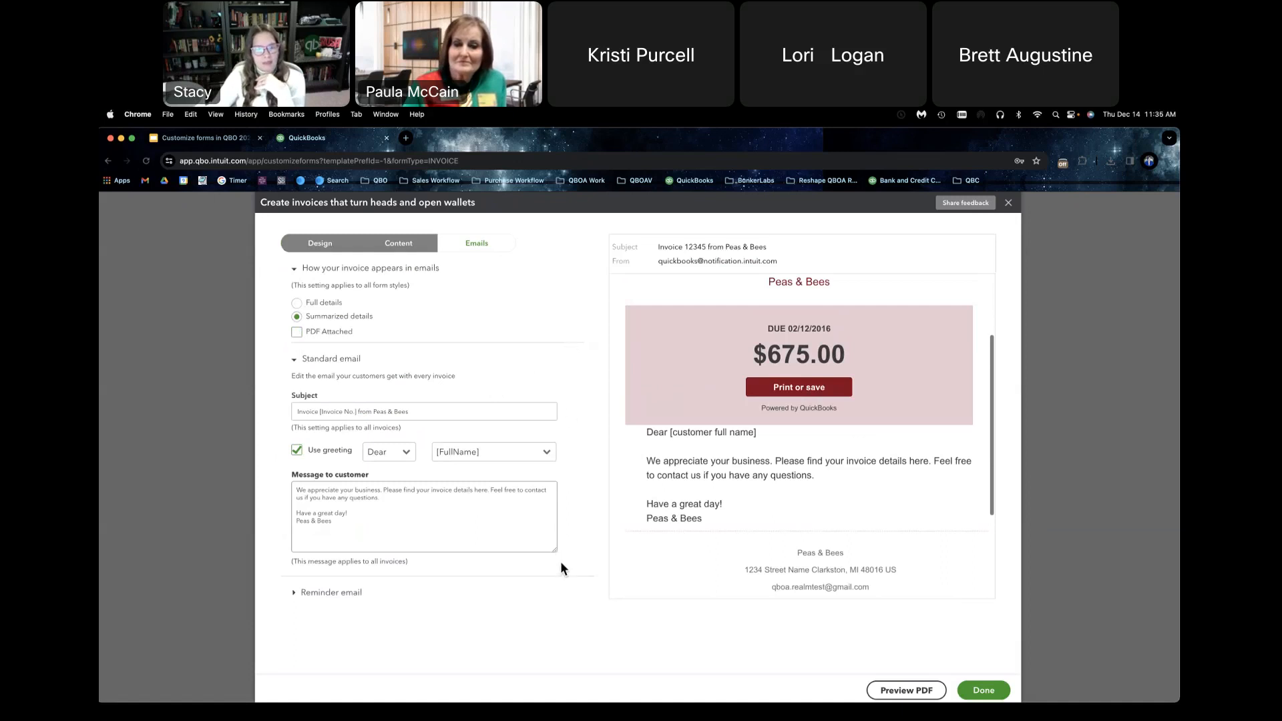
Step: Examine the reminder email's subject, greeting and message, and return to the standard email settings
scroll(875, 492, "down", 3)
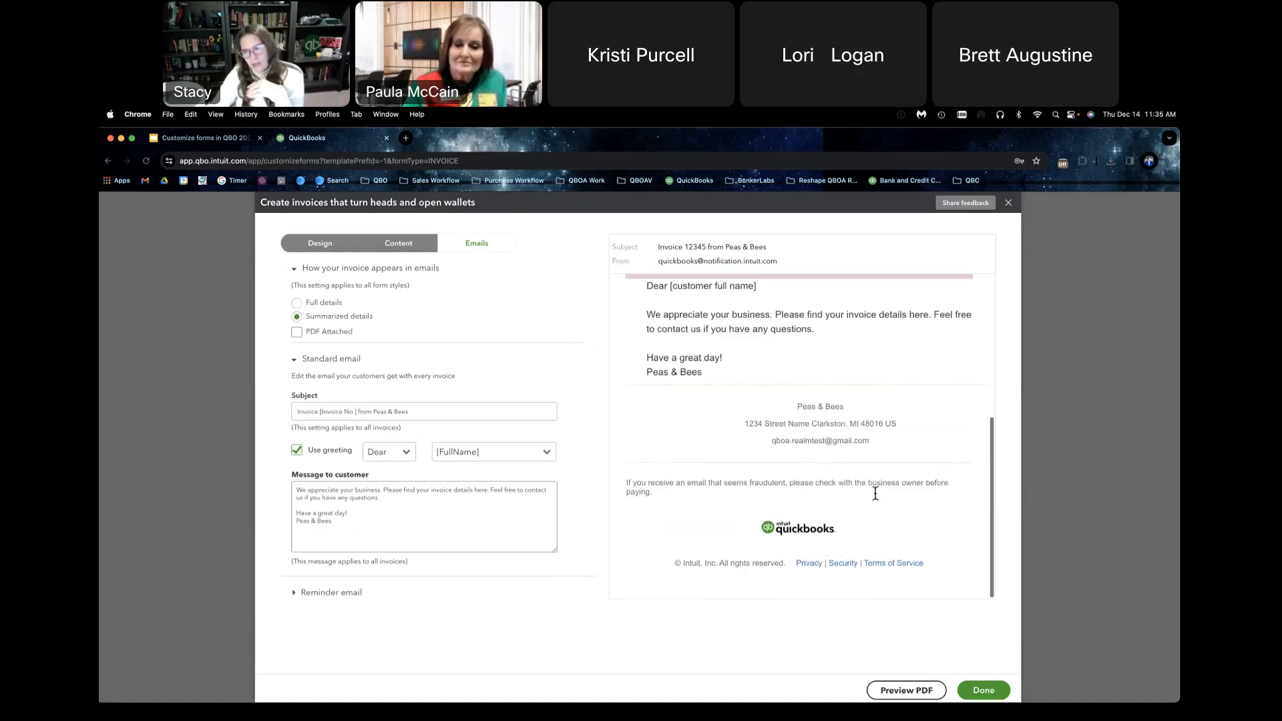
left_click(342, 593)
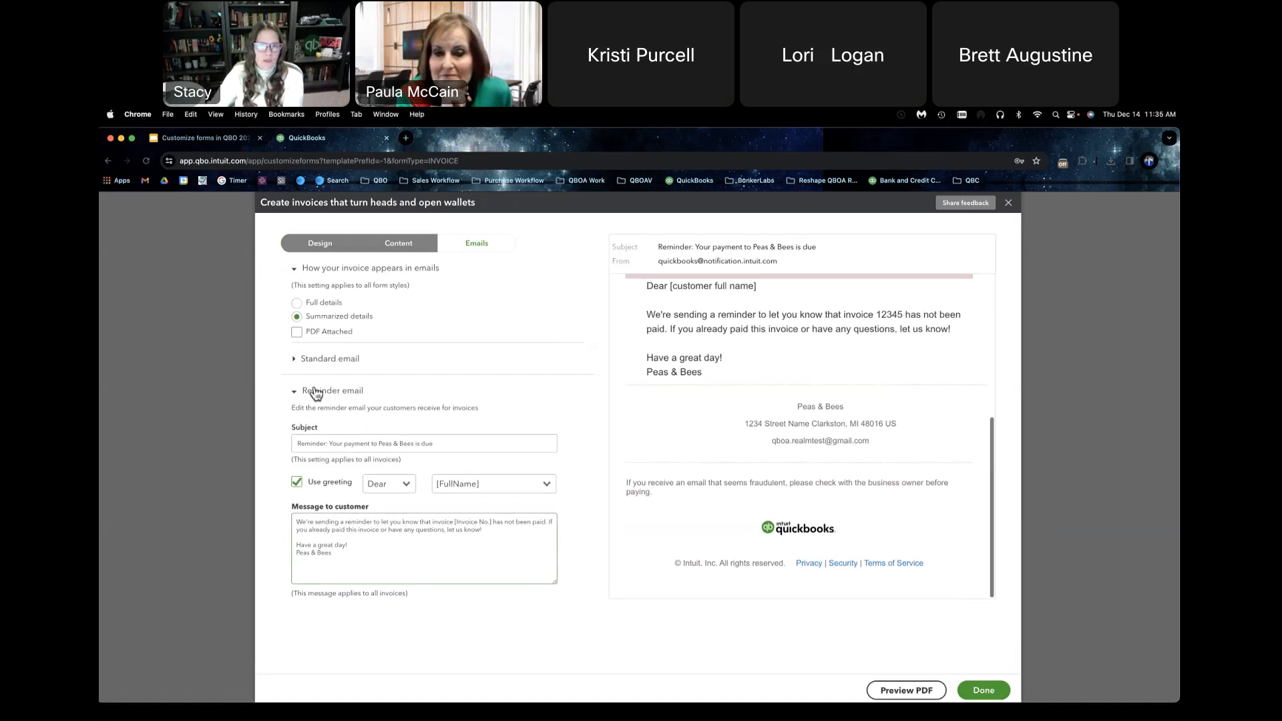
left_click(293, 359)
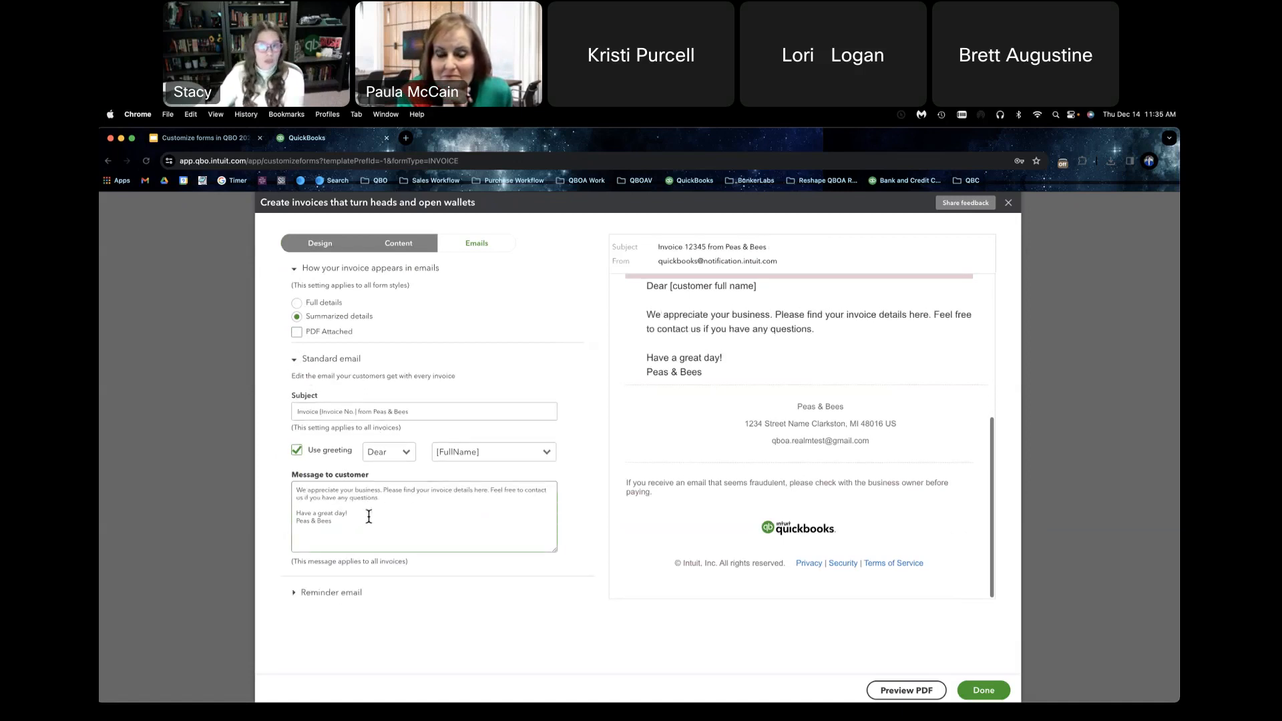
Step: Check the Holidays 2023 invoice template's PDF preview and save the template
left_click(894, 692)
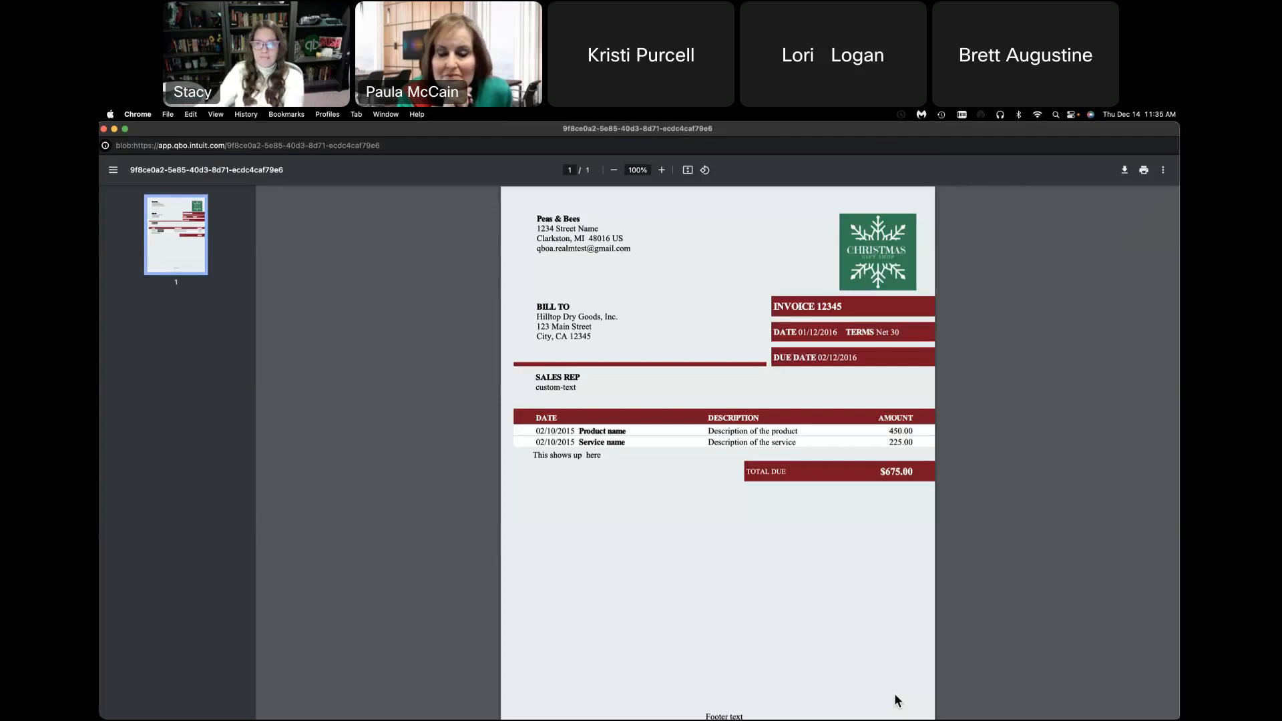
left_click(103, 129)
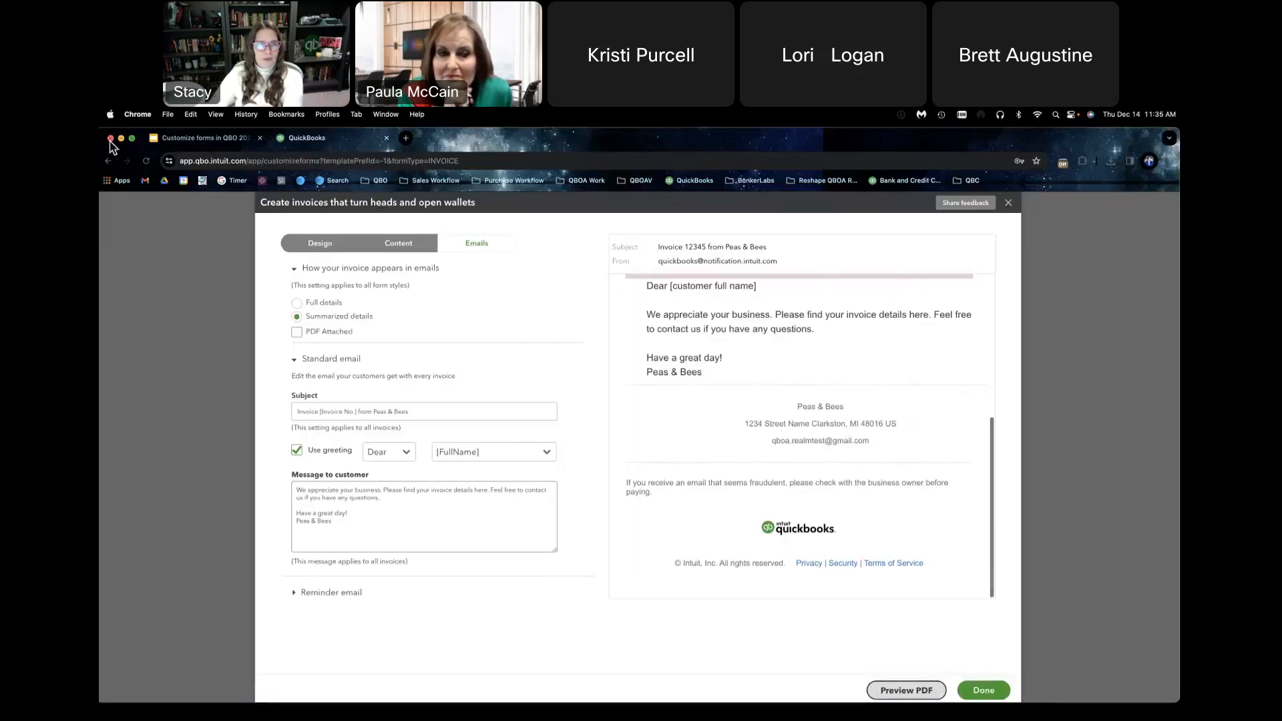
left_click(983, 691)
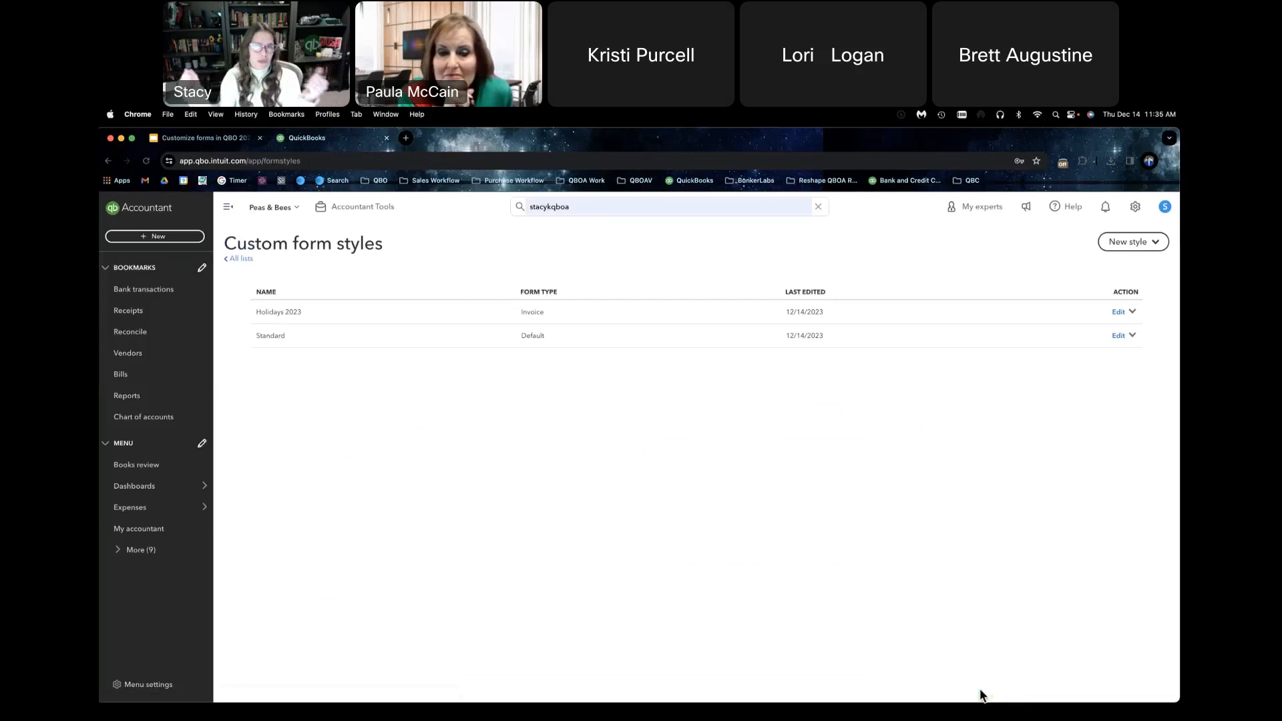
Step: Edit the Holidays 2023 template's activity table to omit the Date column and include quantity and rate in the description, and save it
left_click(1117, 312)
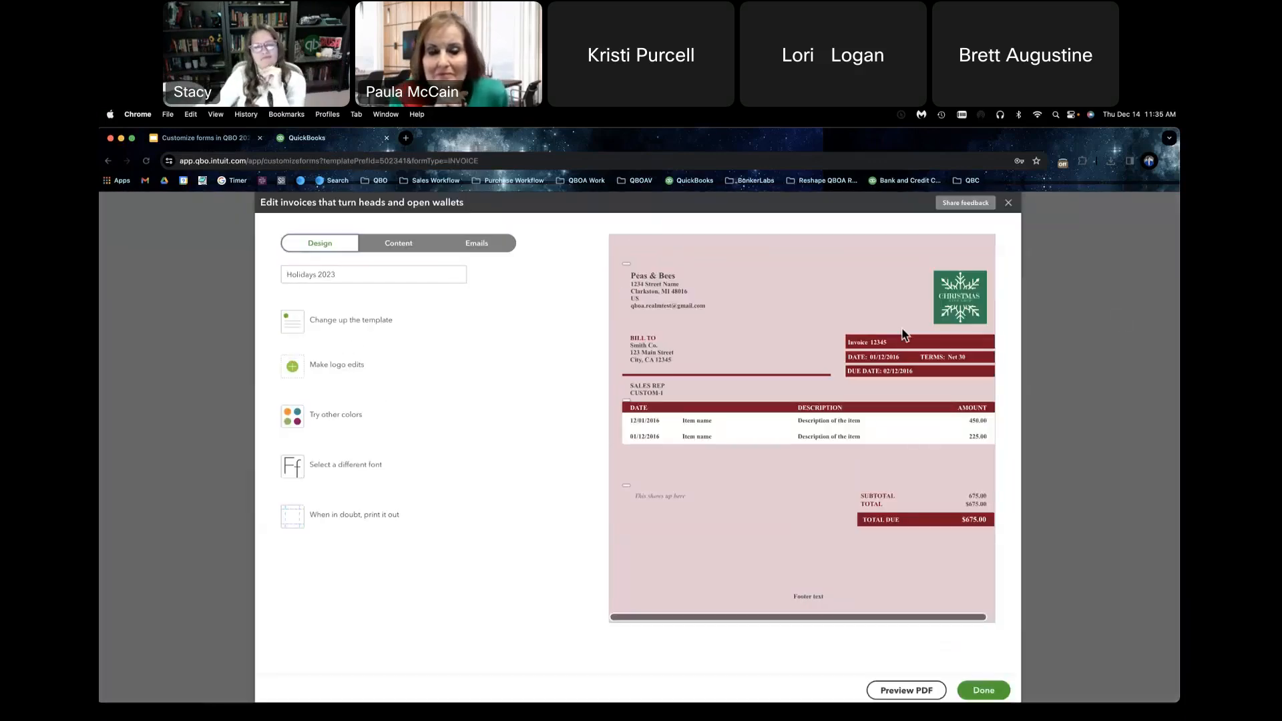
left_click(387, 252)
left_click(804, 486)
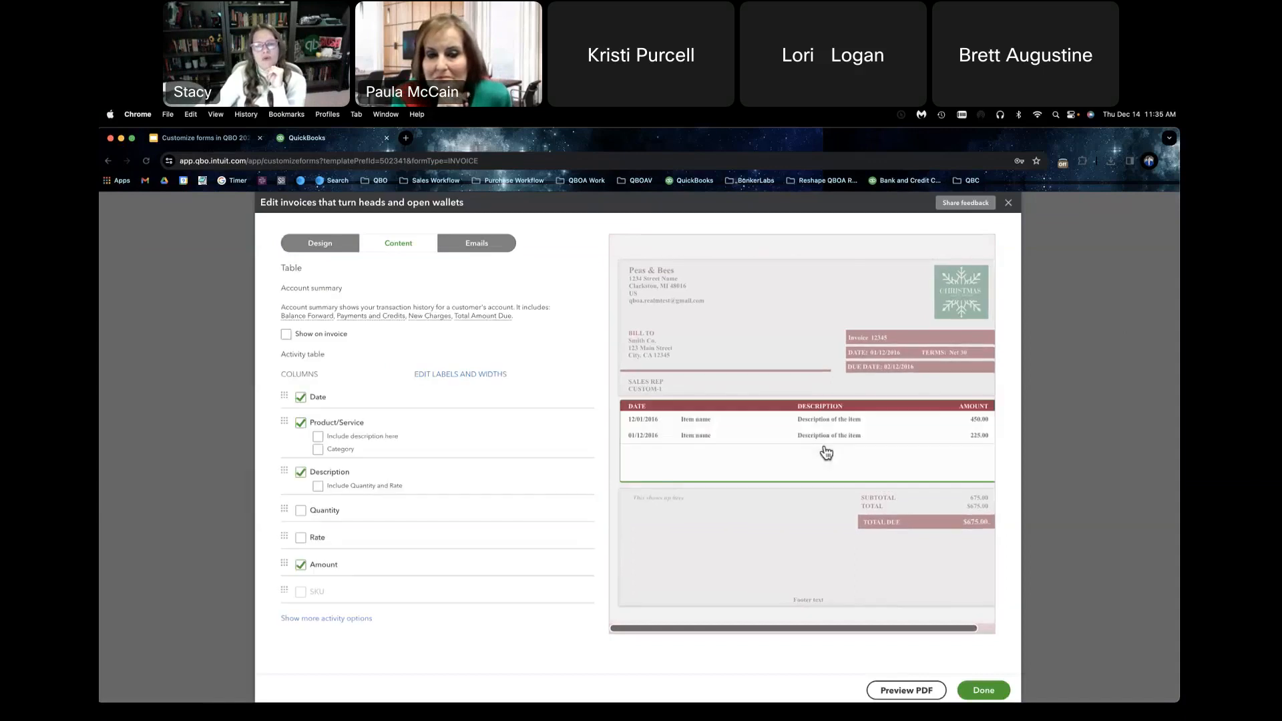
left_click(300, 397)
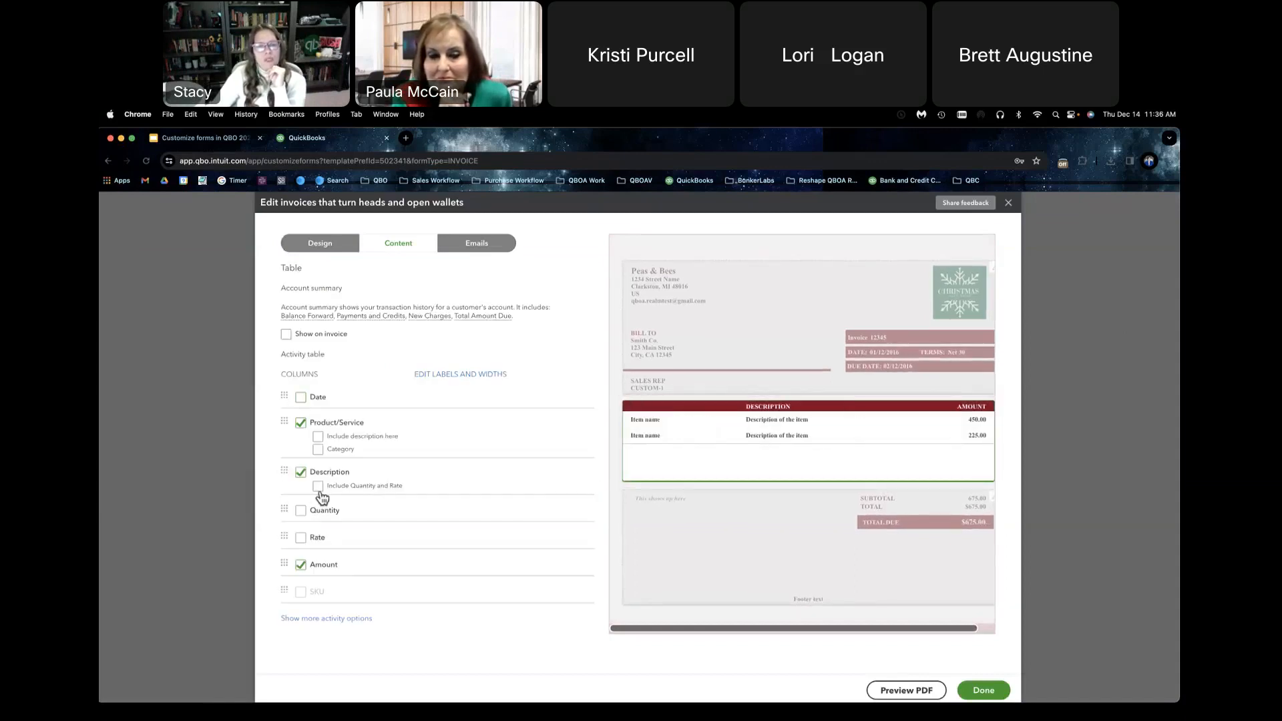
left_click(310, 619)
scroll(297, 588, "down", 2)
left_click(287, 565)
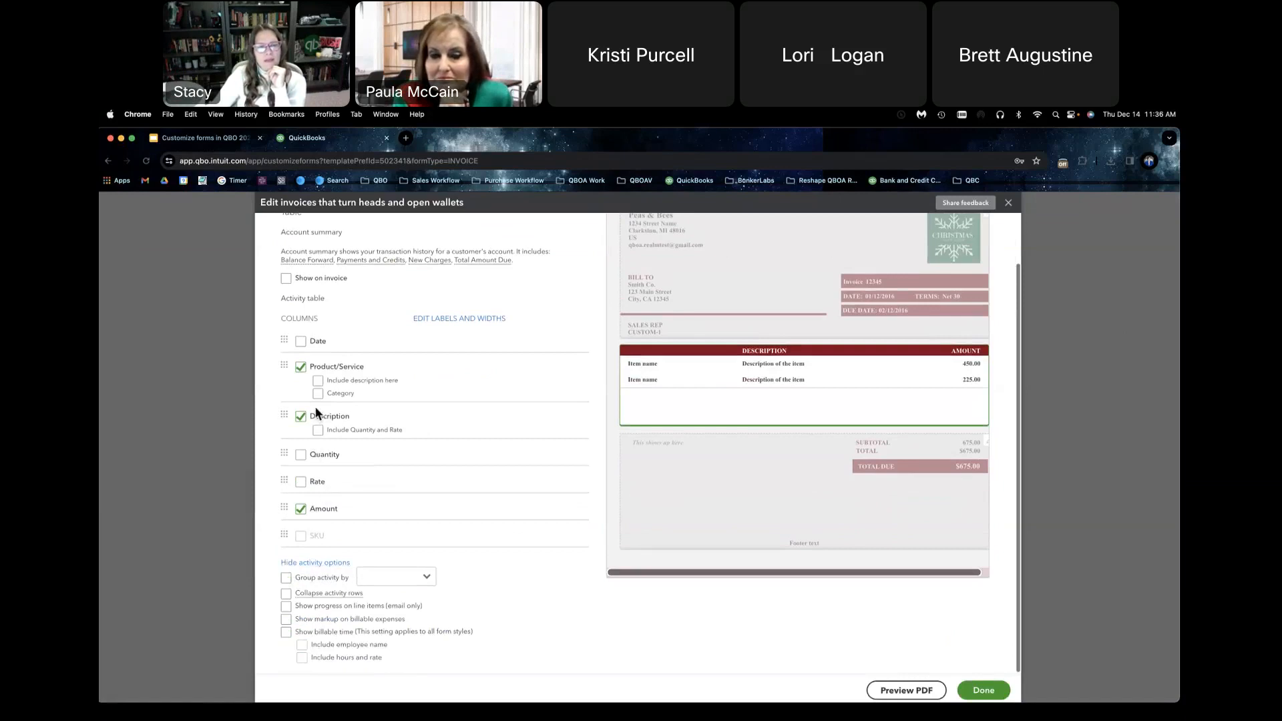
left_click(318, 432)
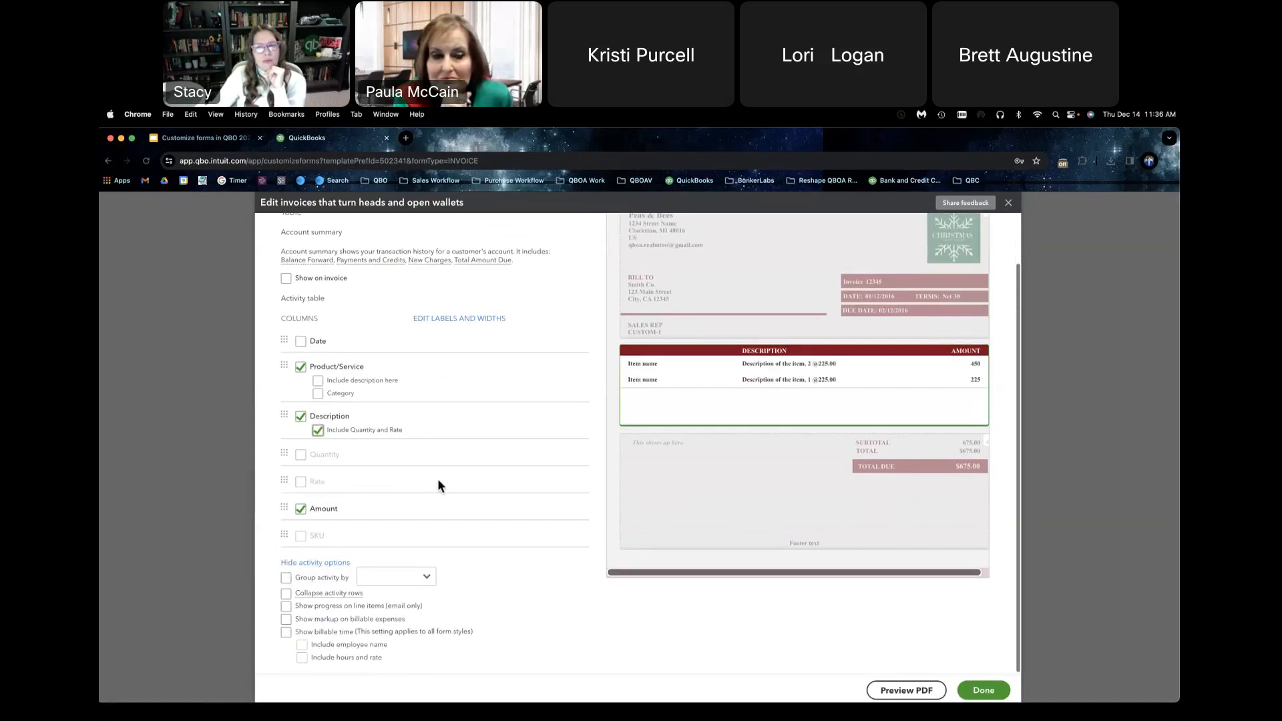
left_click(1004, 695)
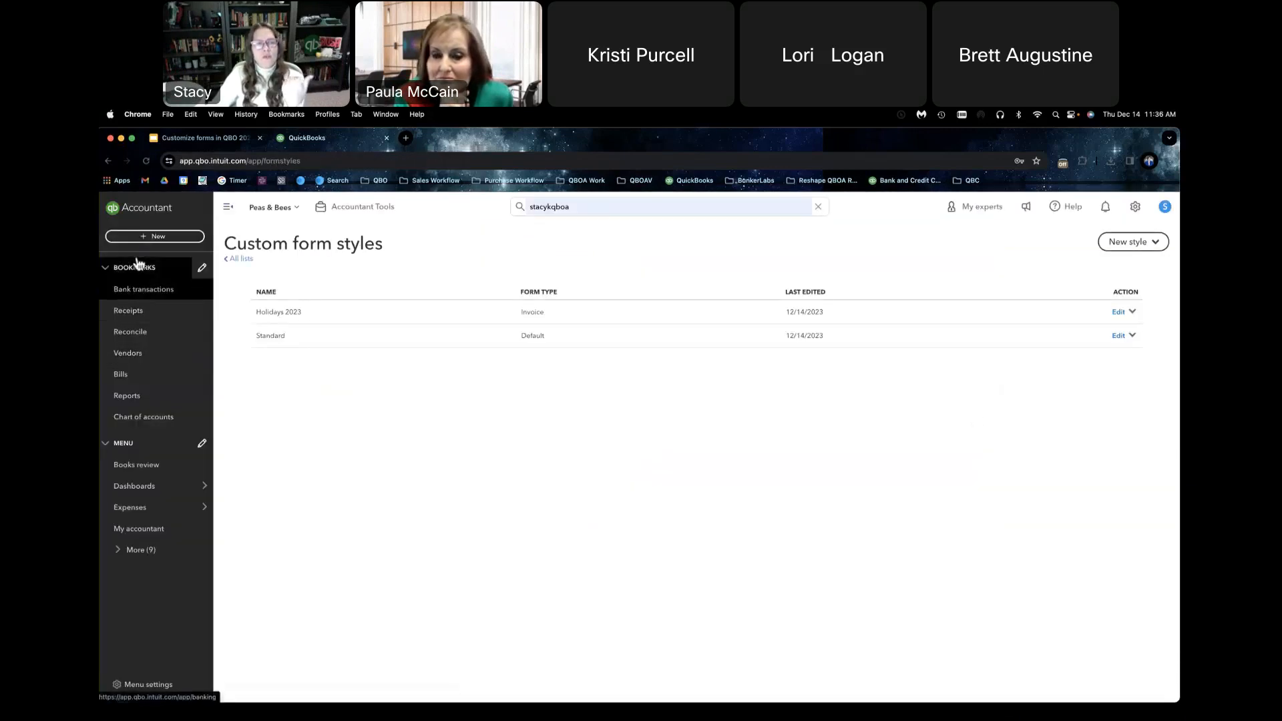
Step: Start a new invoice and dismiss the introductory messages
left_click(148, 238)
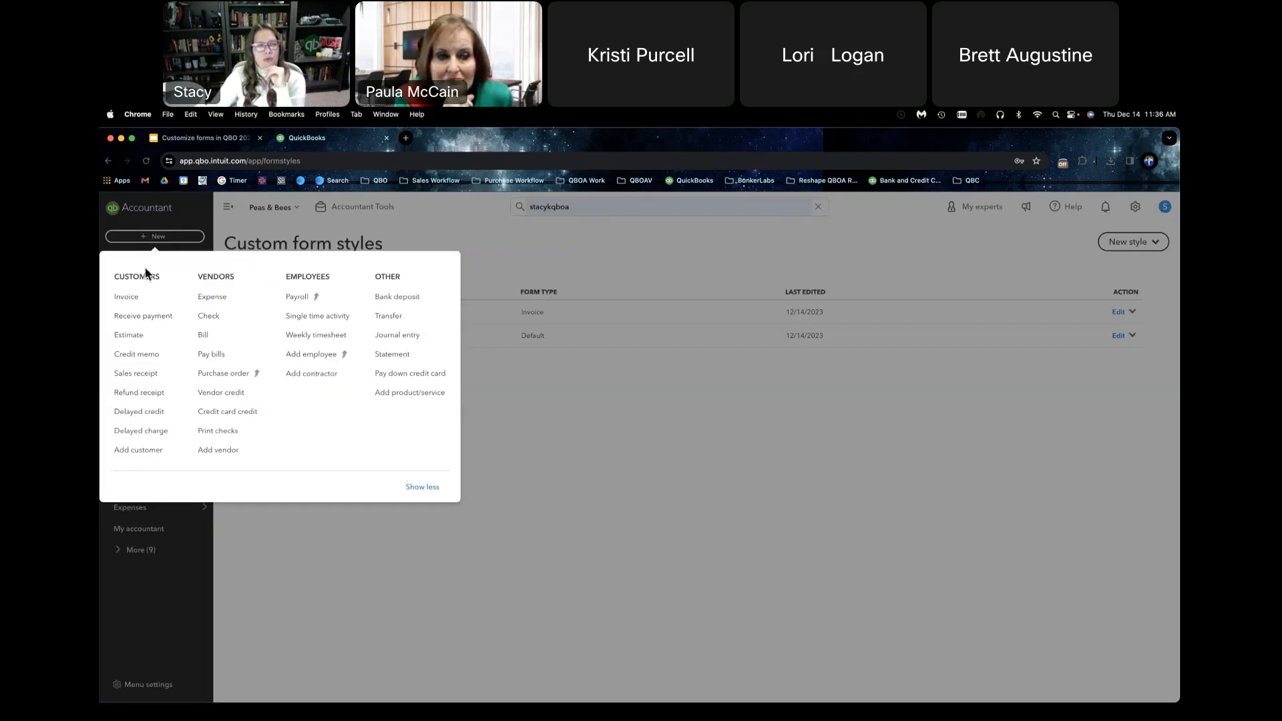
left_click(146, 299)
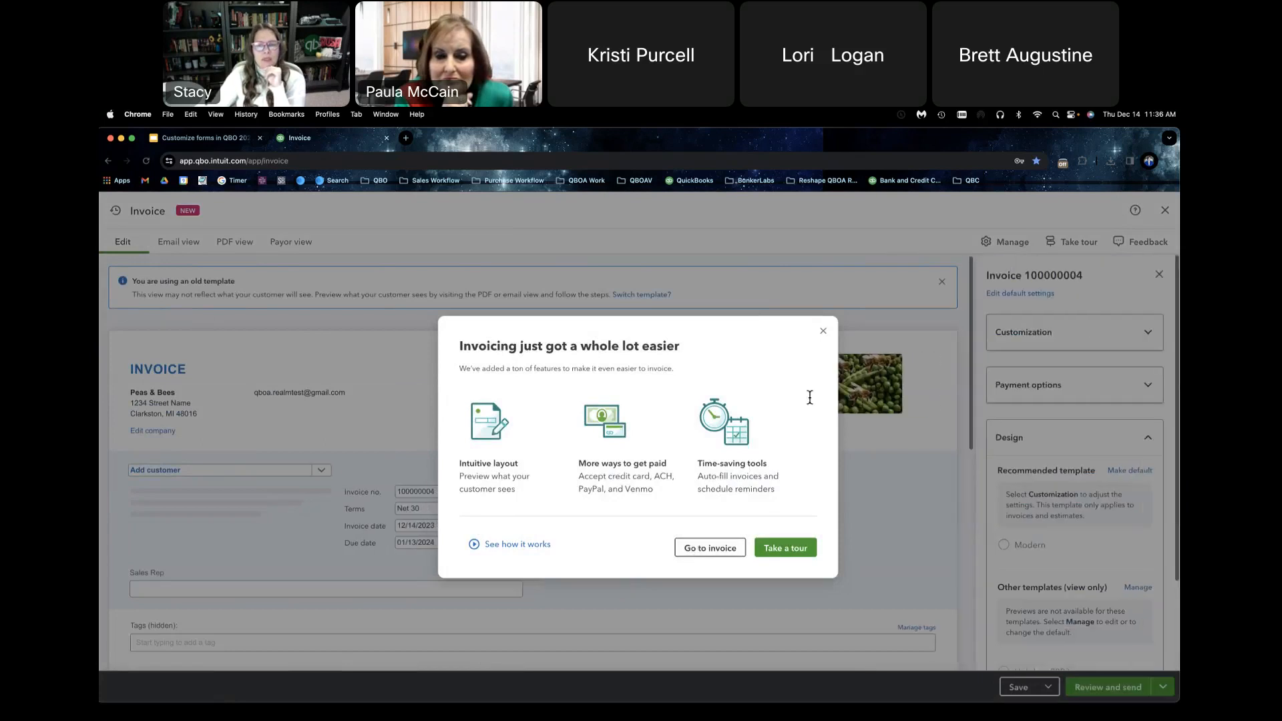
left_click(724, 547)
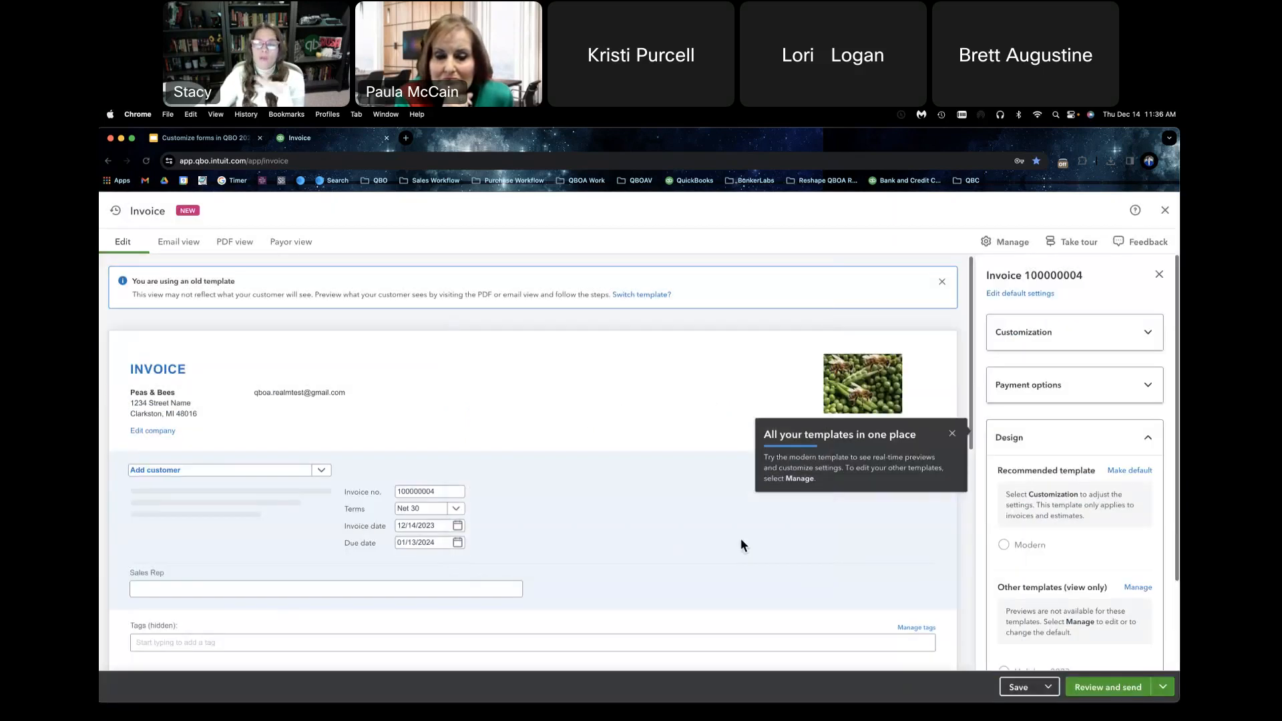
left_click(953, 434)
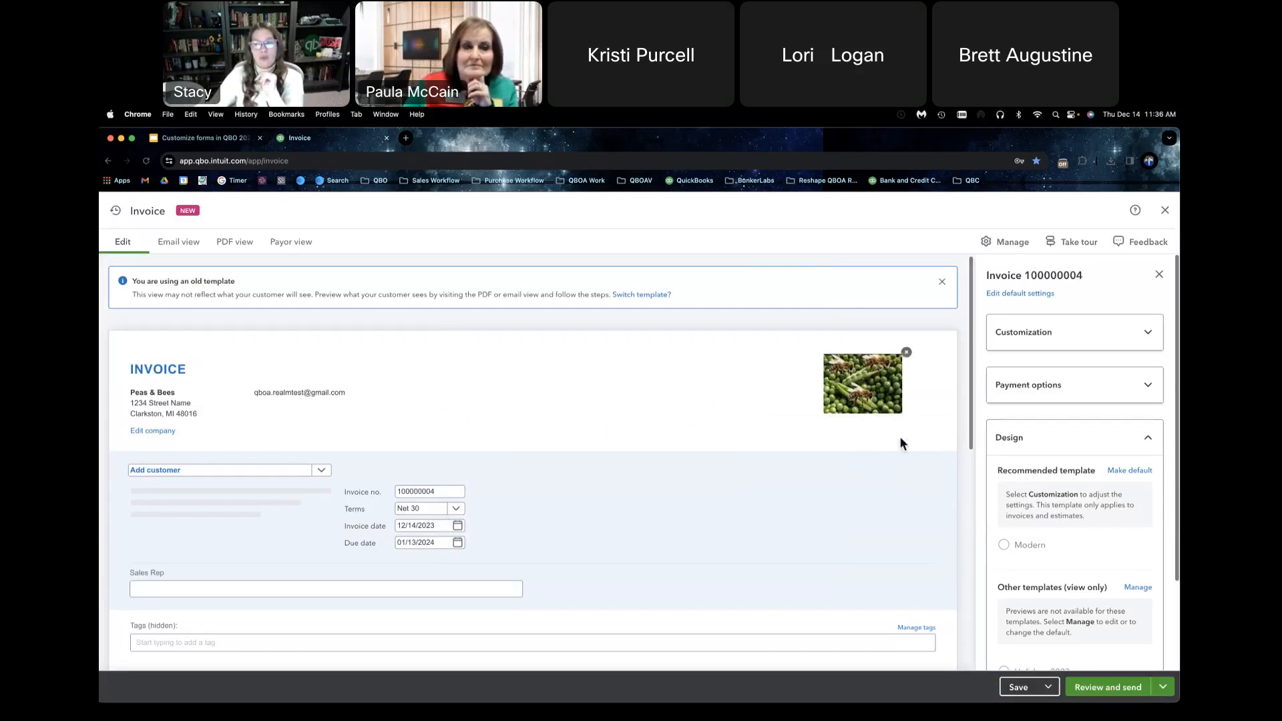
Step: Close and reopen the invoice's management settings, review the Customization options, and try switching the Ship to field on and back off
scroll(834, 497, "down", 1)
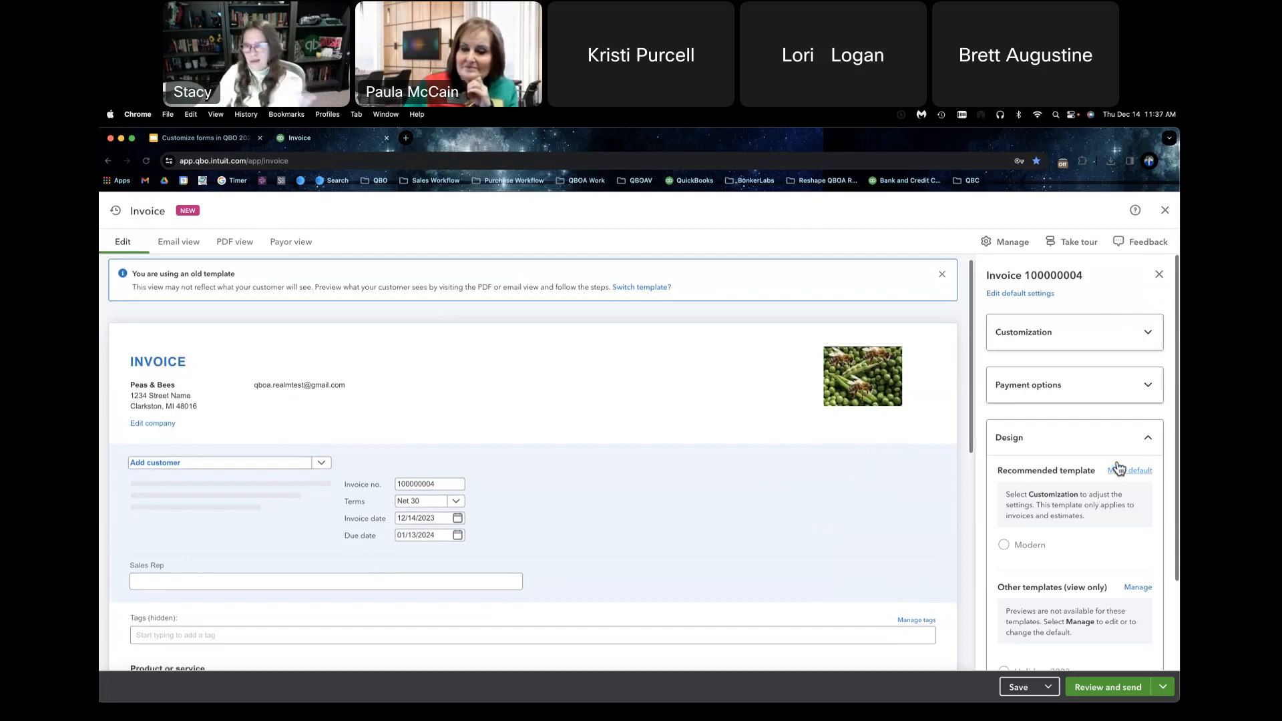
left_click(1159, 275)
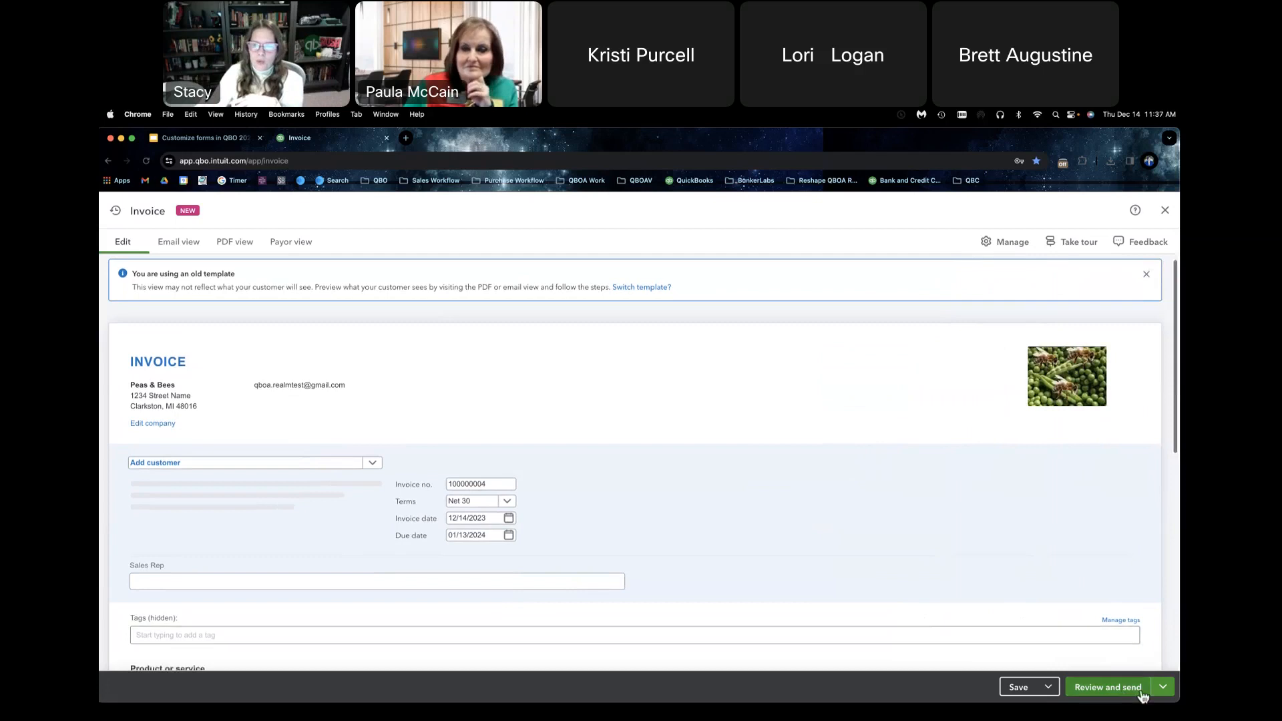
left_click(1010, 243)
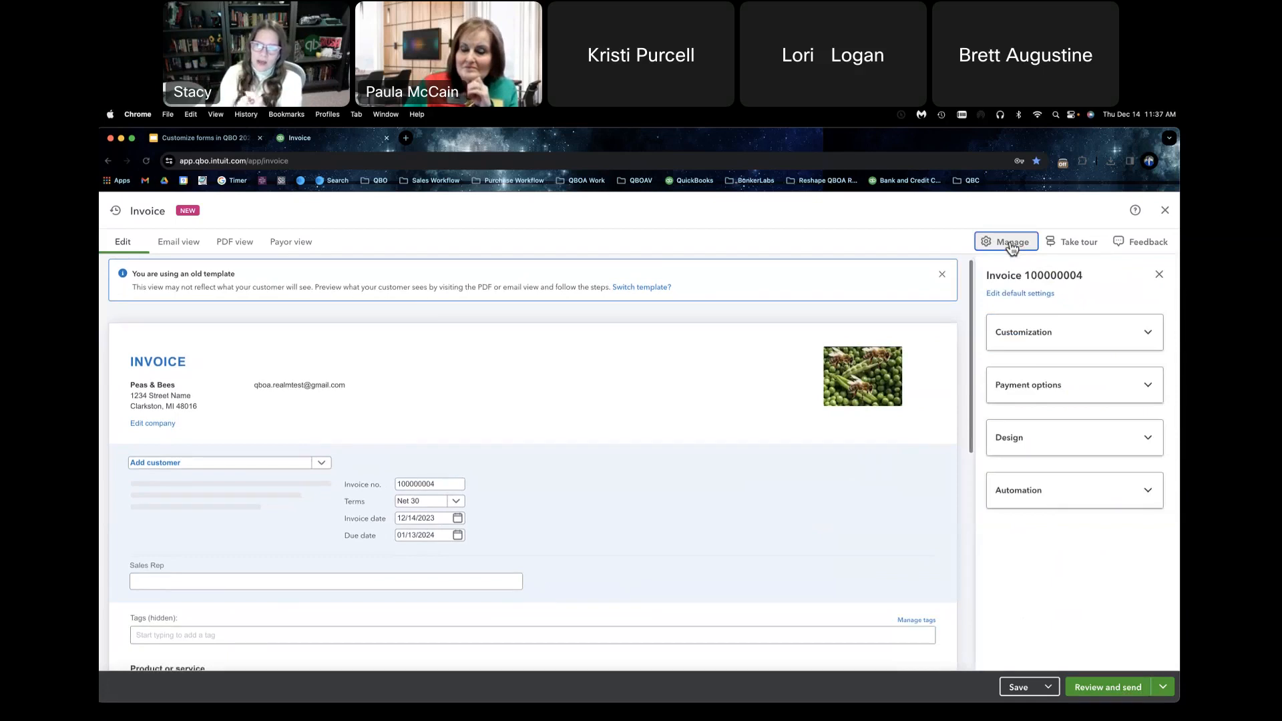
left_click(1068, 326)
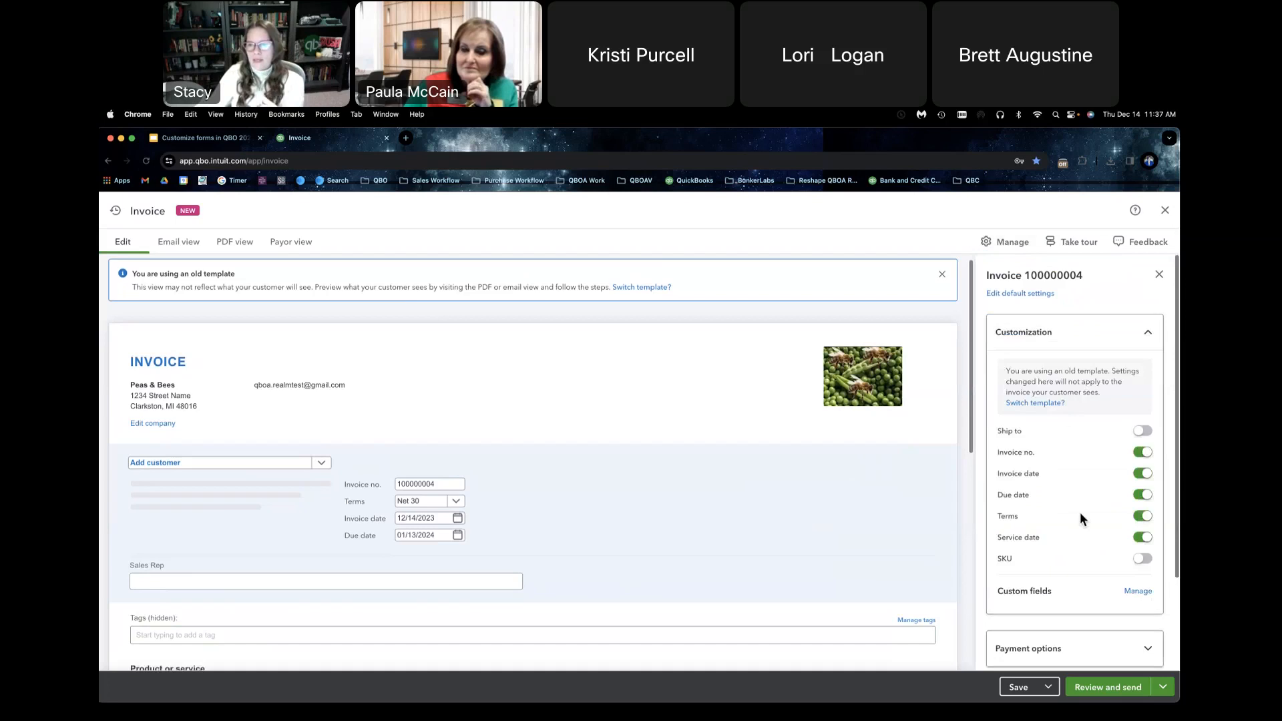
left_click(1148, 433)
left_click(1148, 432)
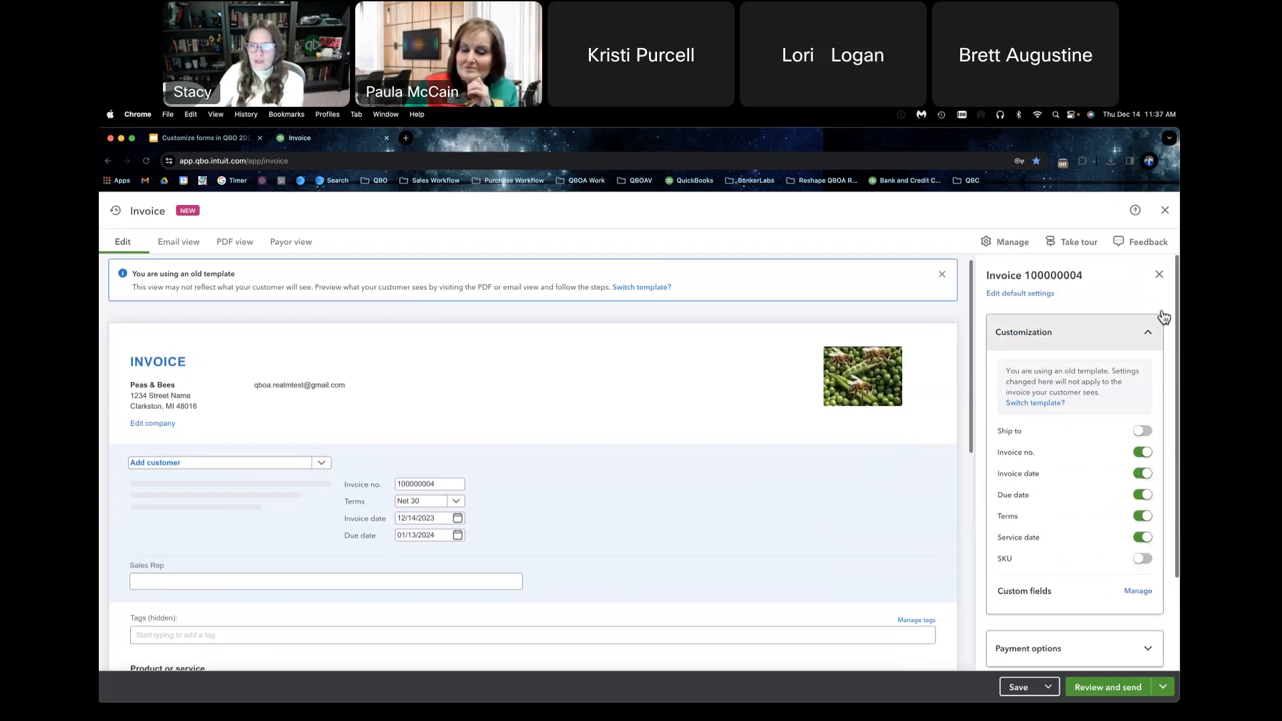
left_click(1146, 339)
Step: Examine the invoice's payment options, including accepted payment methods, deposit, discount, shipping fee and multicurrency
left_click(1144, 384)
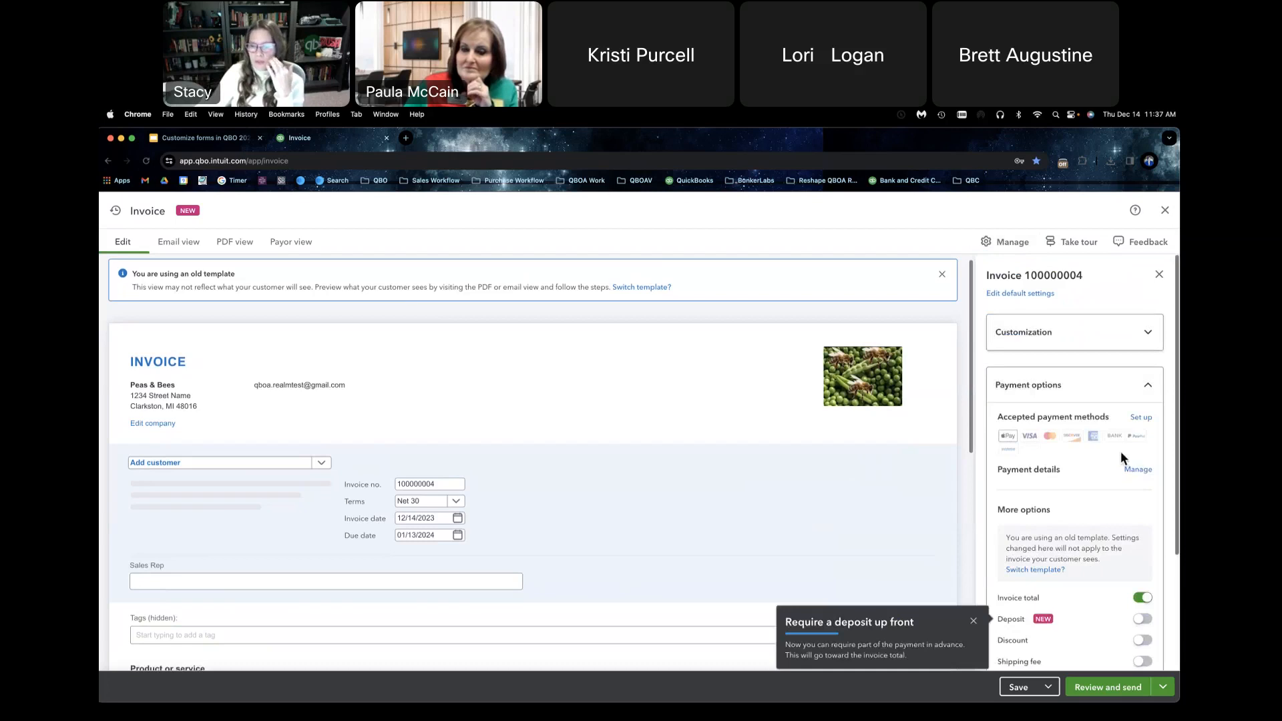
left_click(973, 621)
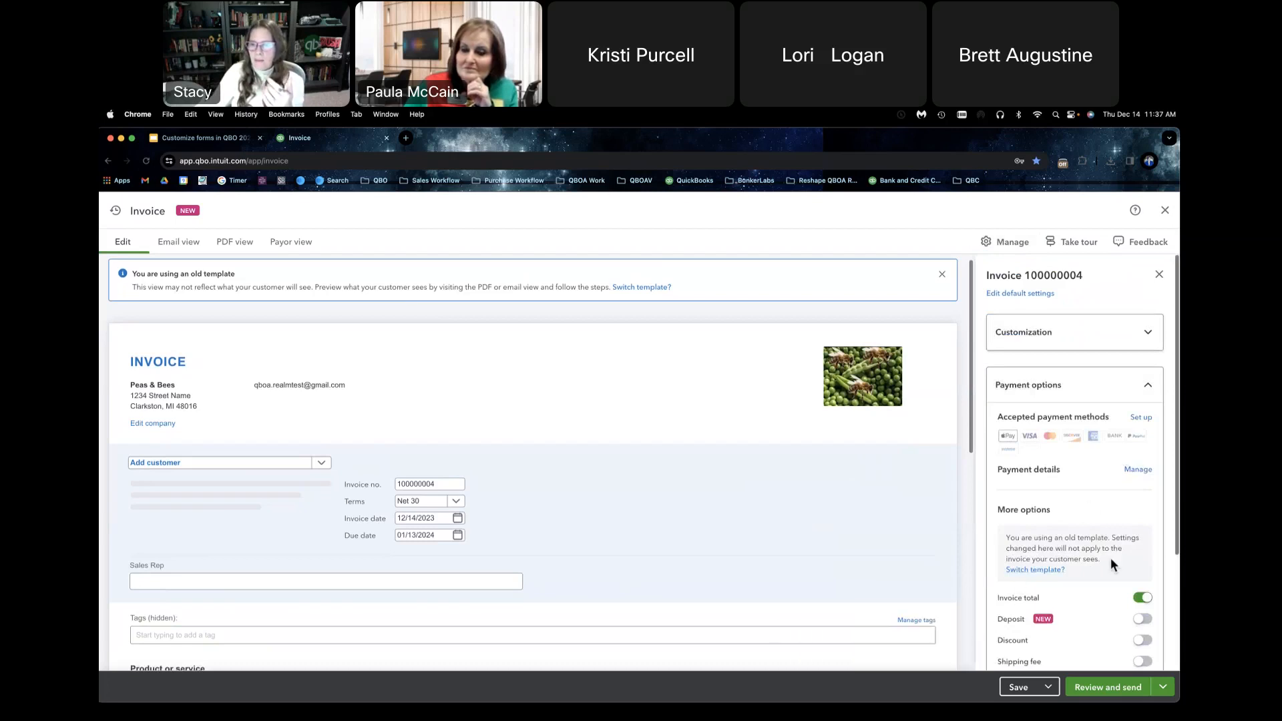
scroll(1111, 558, "down", 2)
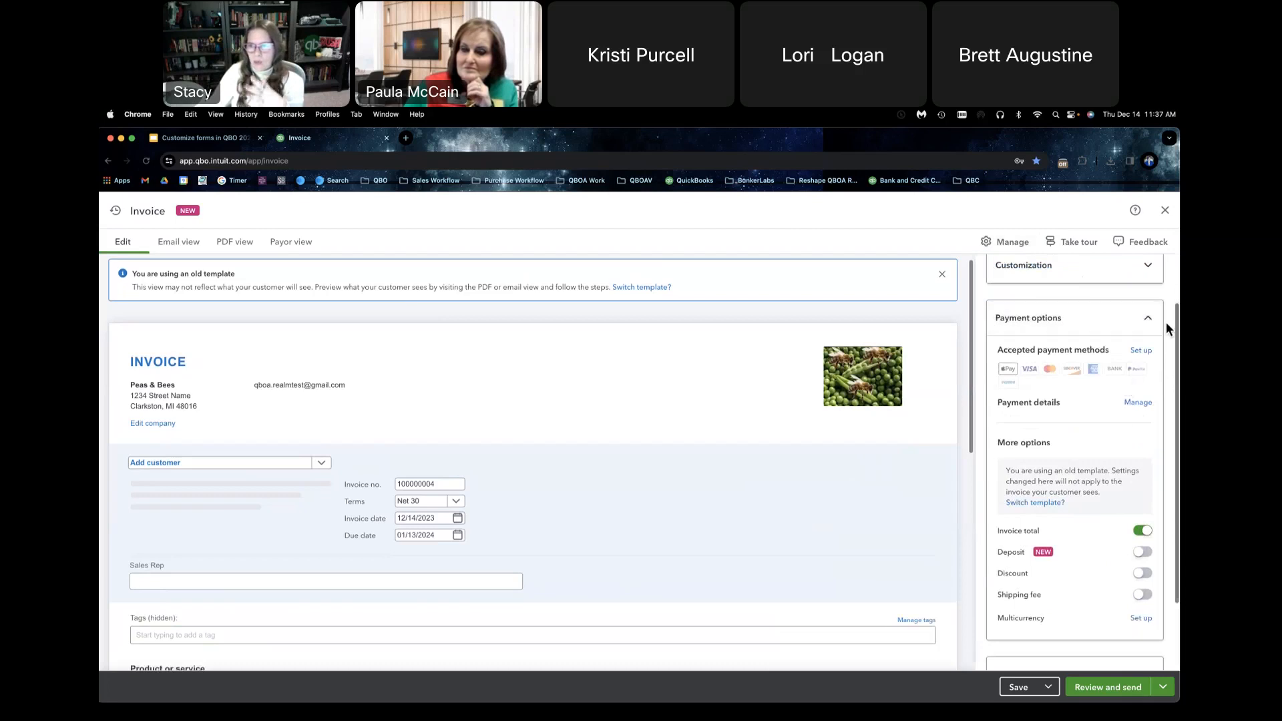
left_click(1148, 319)
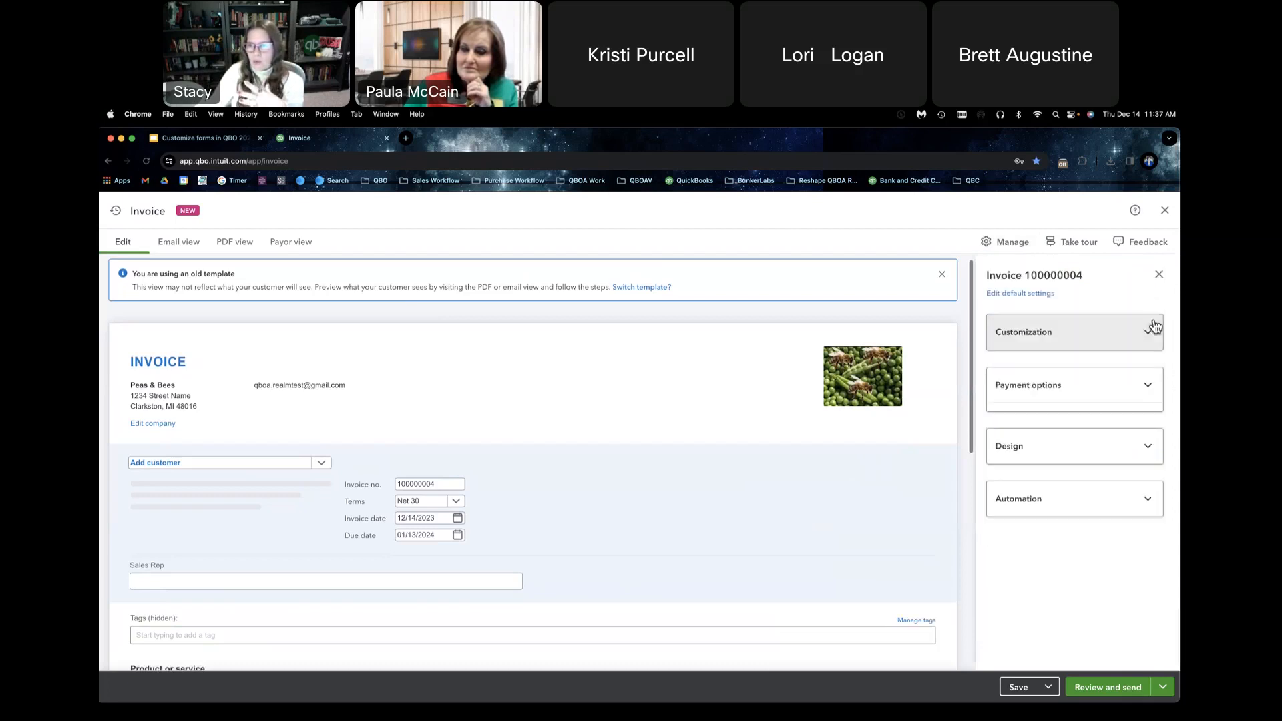
left_click(1151, 387)
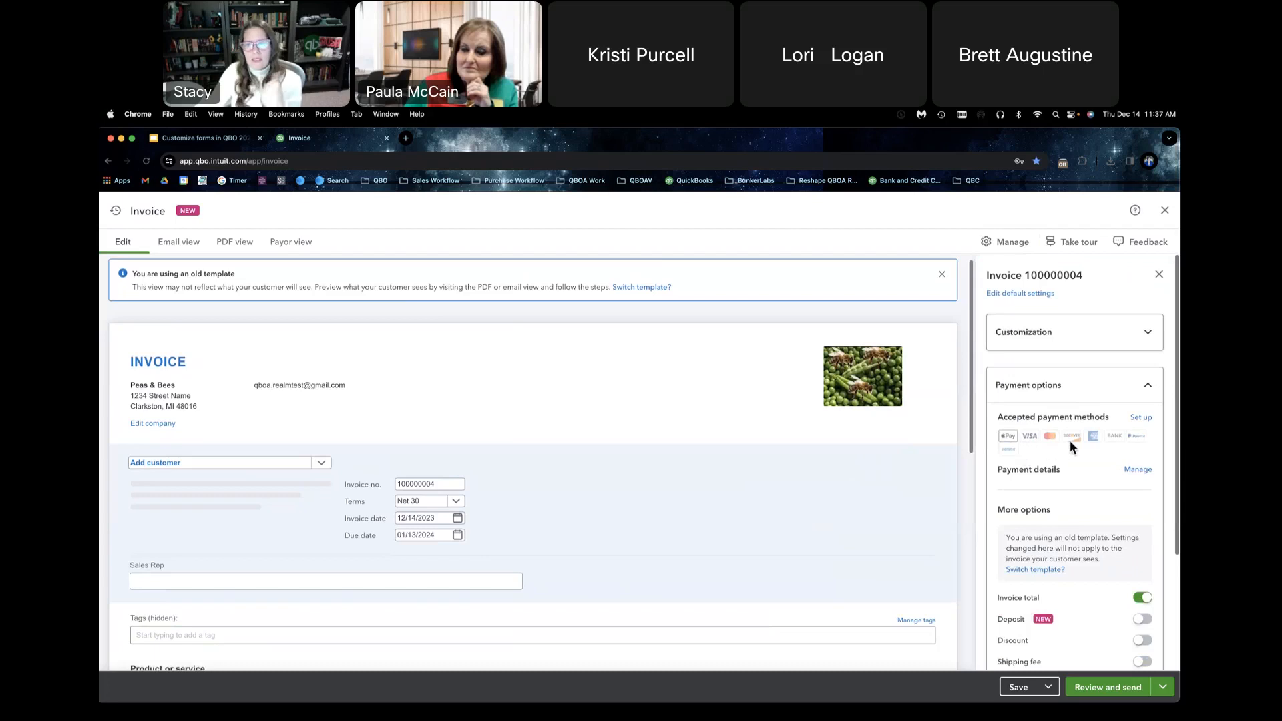
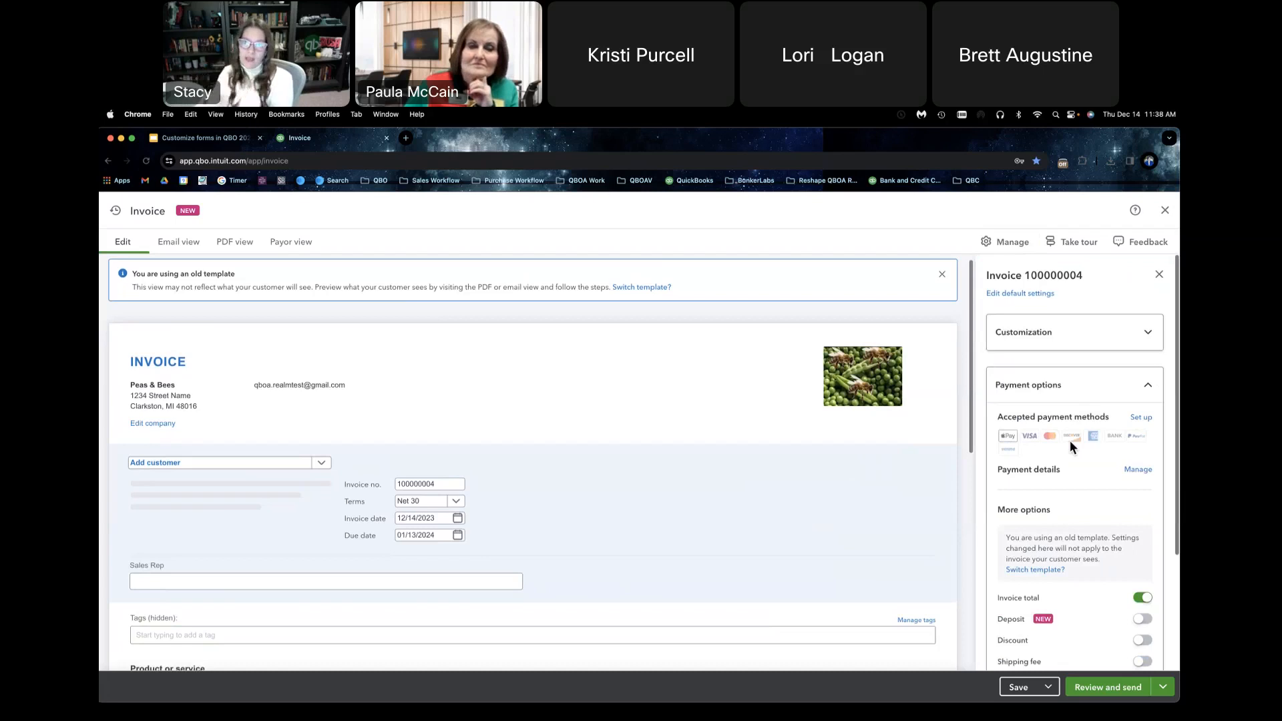
Step: Apply the Holidays 2023 template to the invoice in its Design settings, declining to leave for the templates management page
left_click(1147, 387)
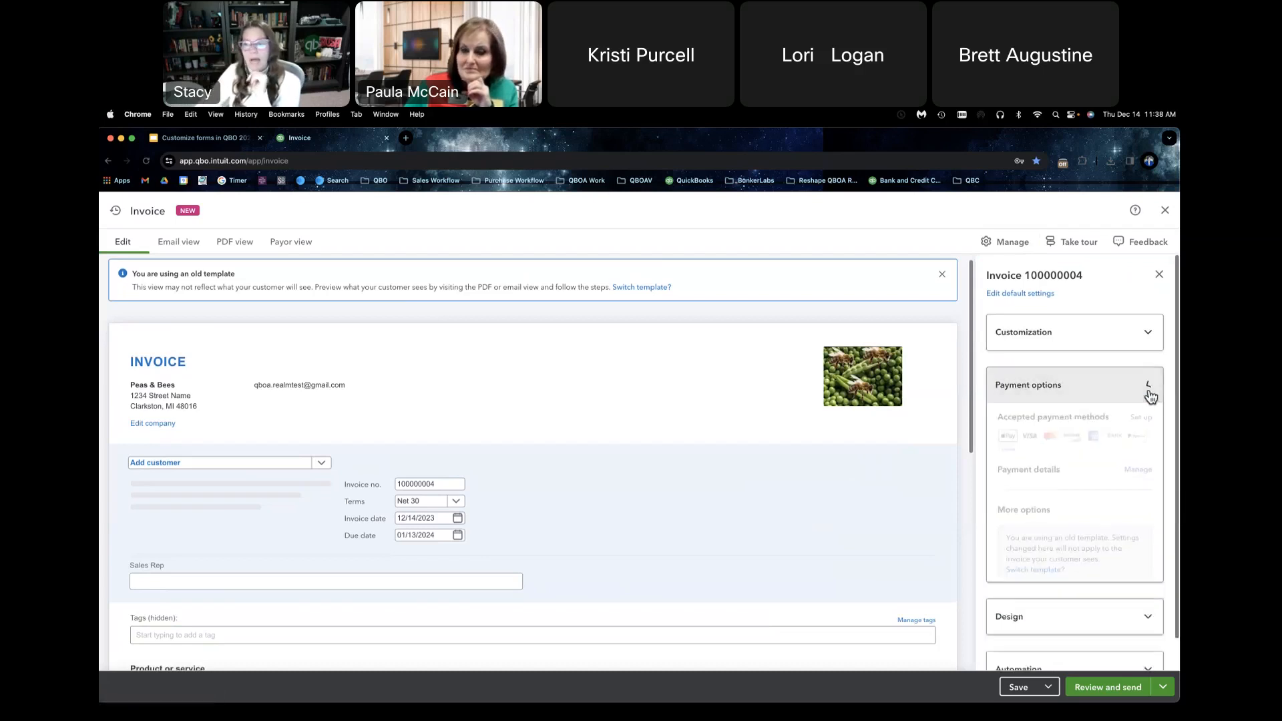
left_click(1149, 440)
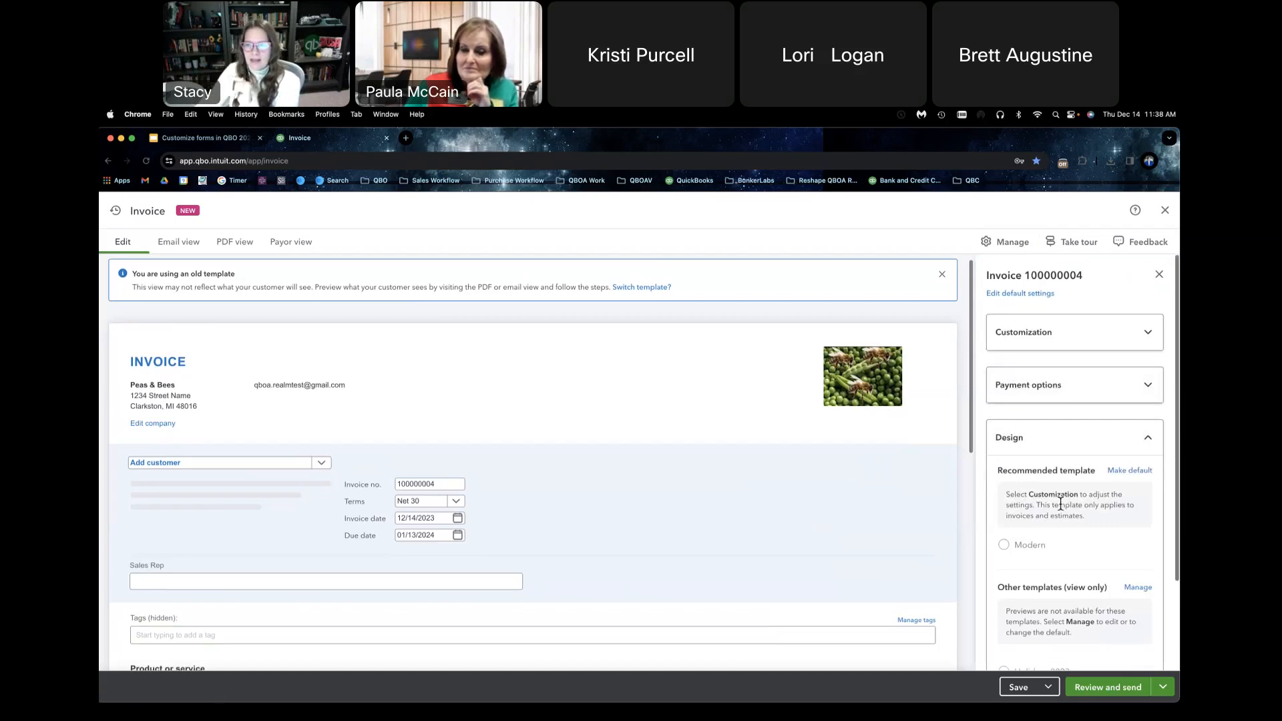
scroll(1040, 507, "down", 3)
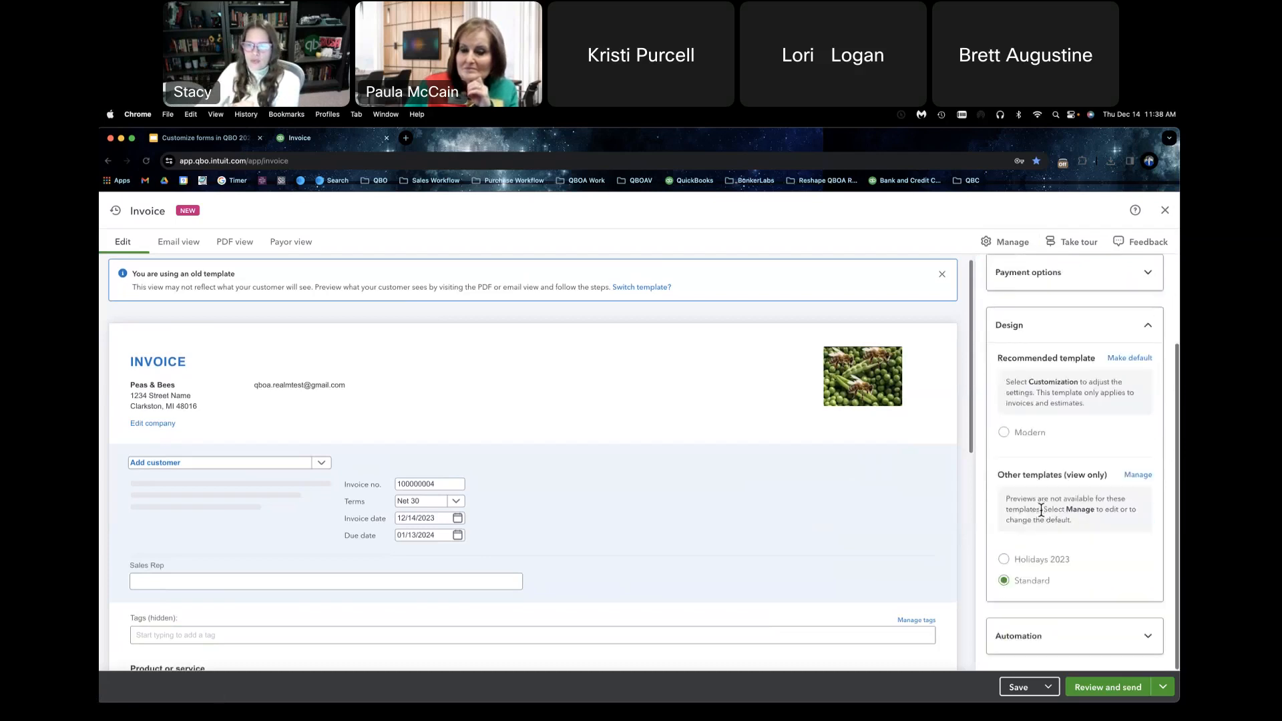
left_click(1005, 562)
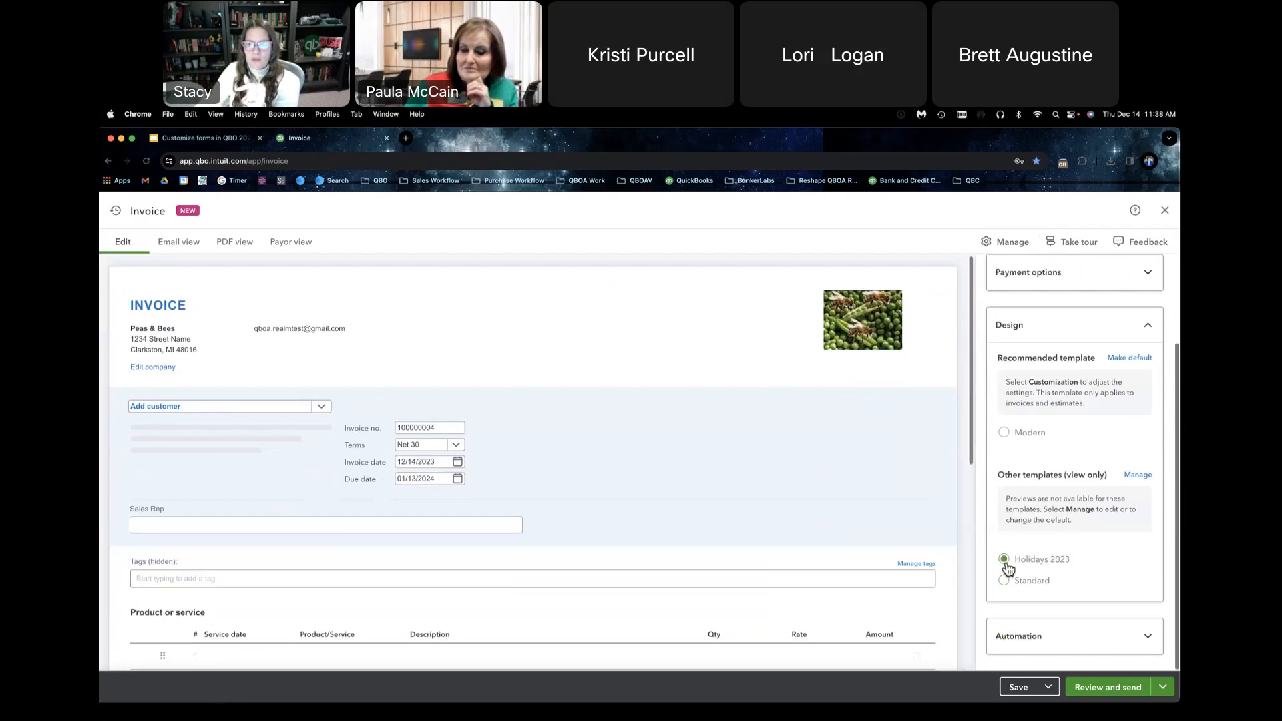
left_click(1137, 476)
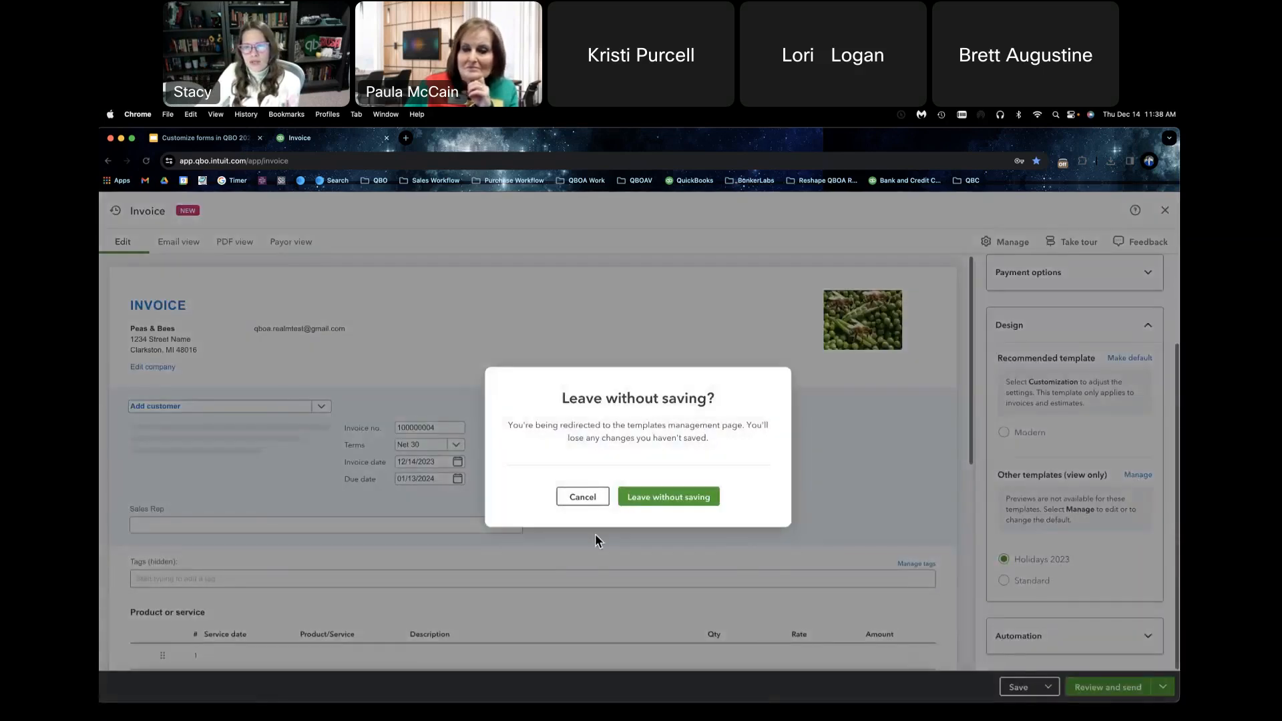
left_click(582, 498)
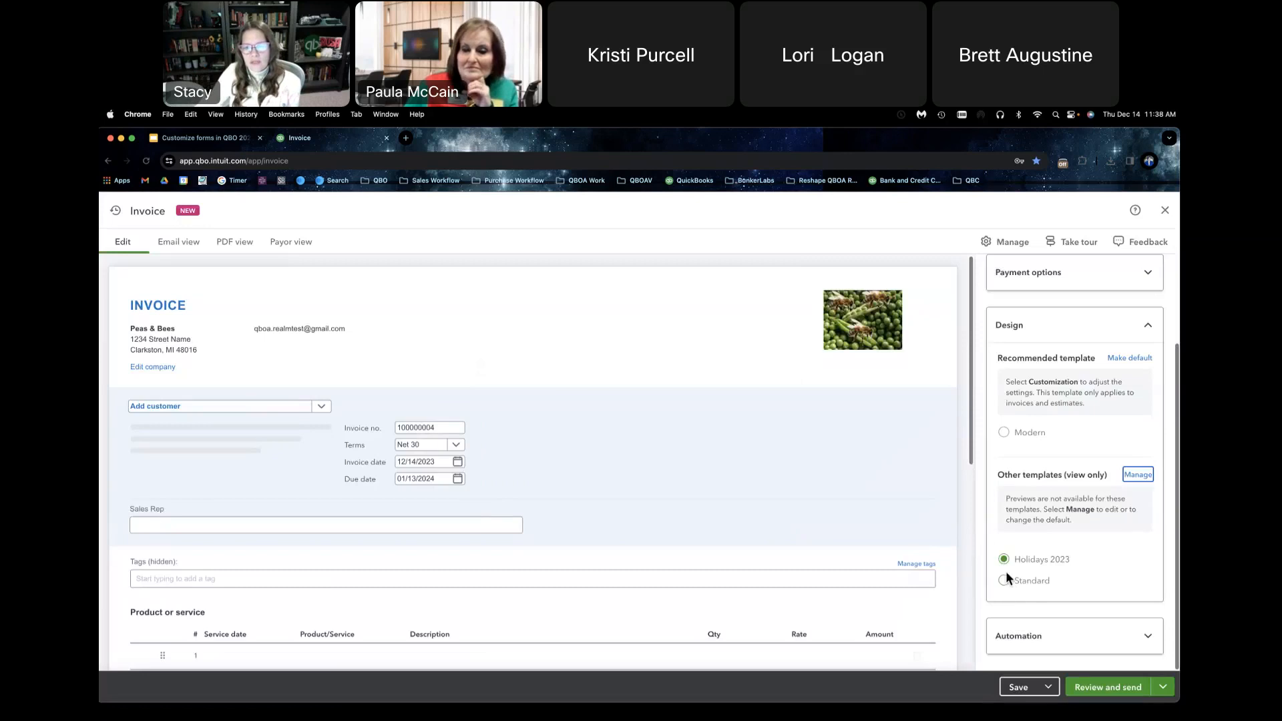
Step: Try to save the invoice, and select an existing customer for the required customer field
left_click(1013, 692)
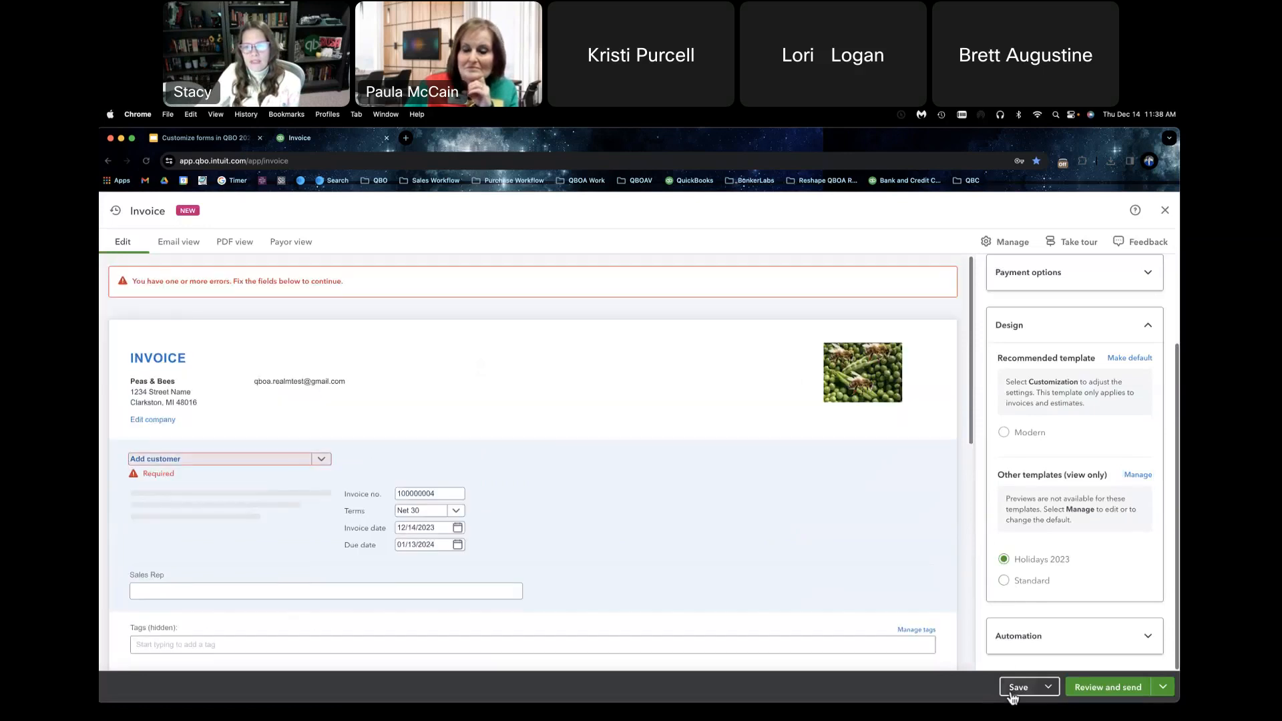
left_click(325, 465)
left_click(266, 518)
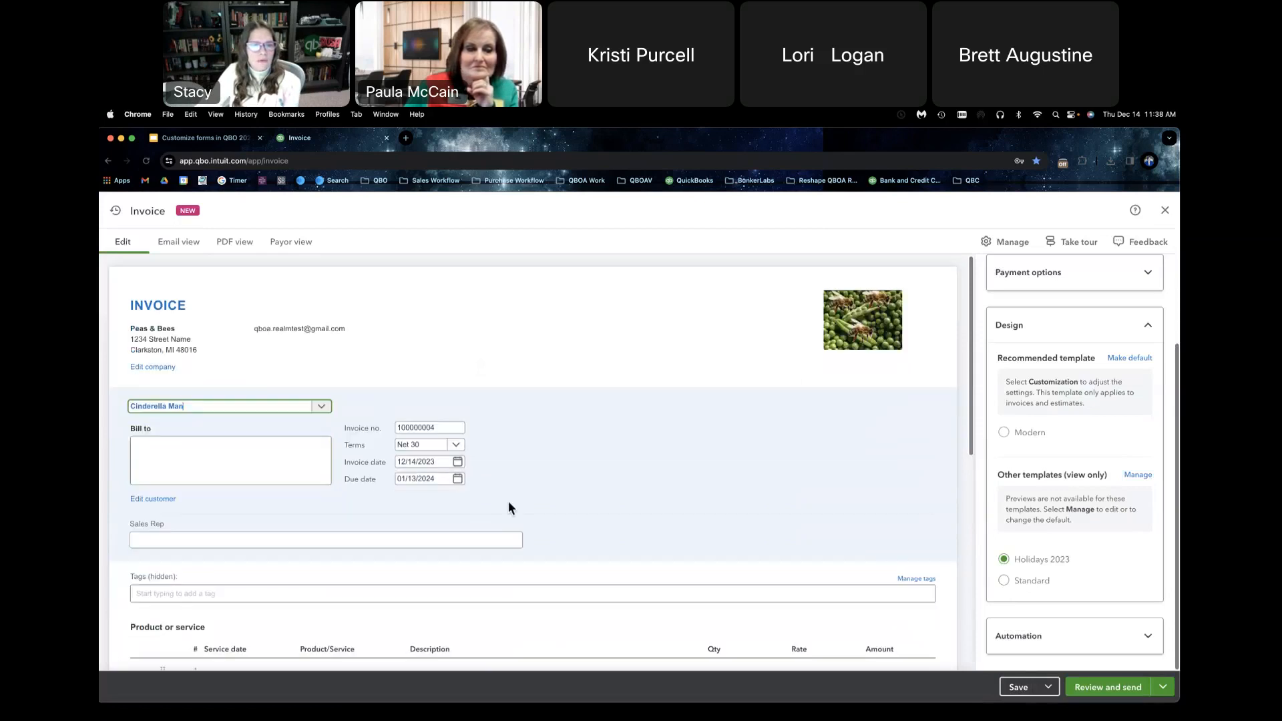
Step: Fill the invoice's first line with service date 12/31/2023 and the product Bees
scroll(512, 507, "down", 4)
left_click(231, 542)
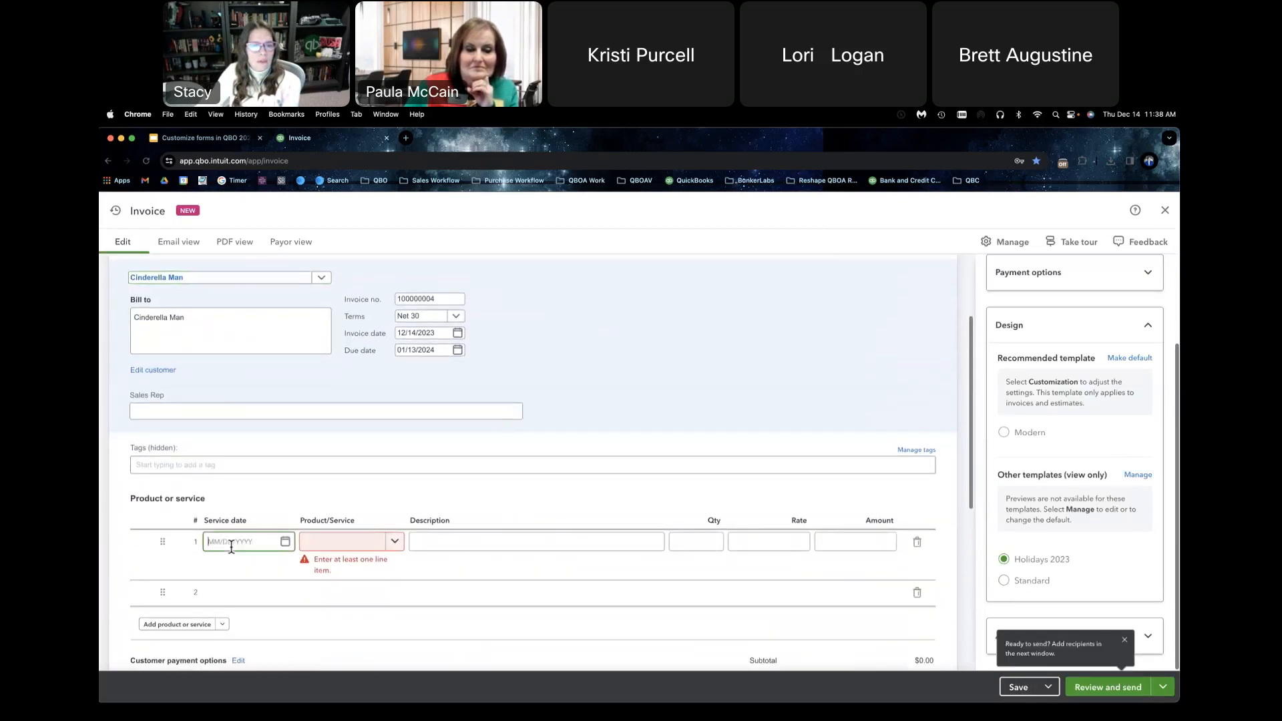
type("12/31/2023")
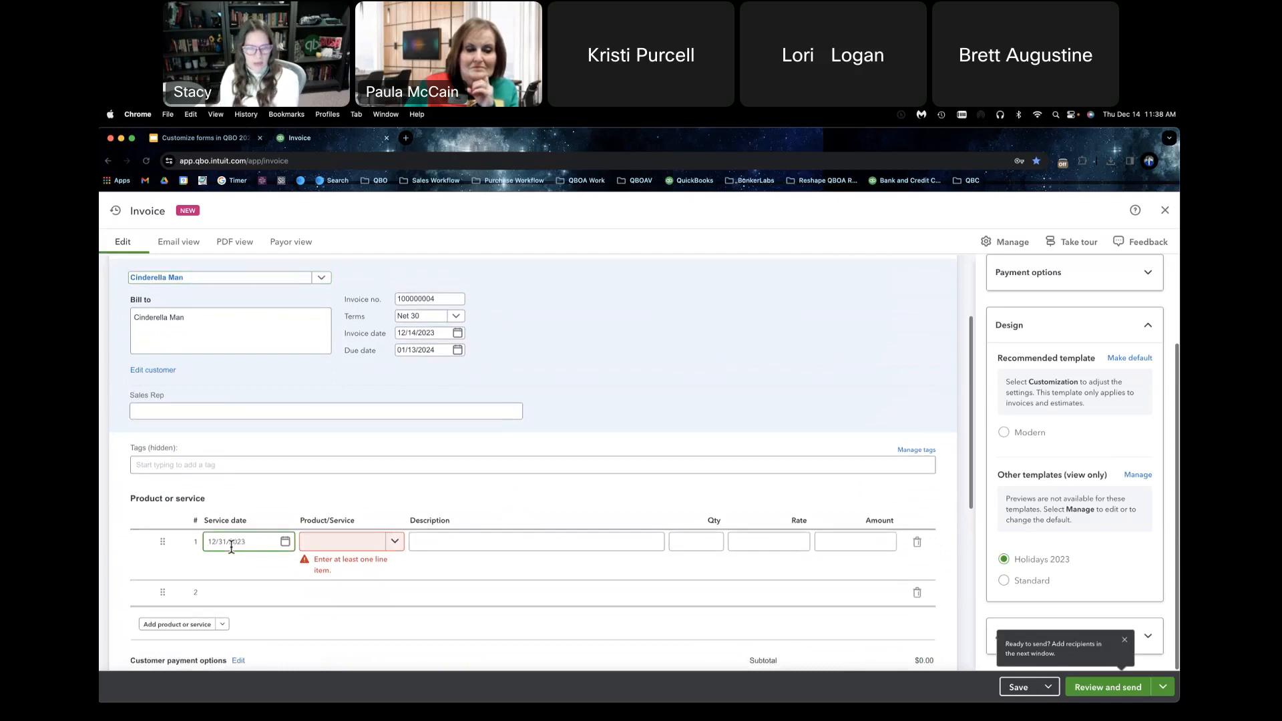
scroll(399, 573, "up", 1)
left_click(396, 577)
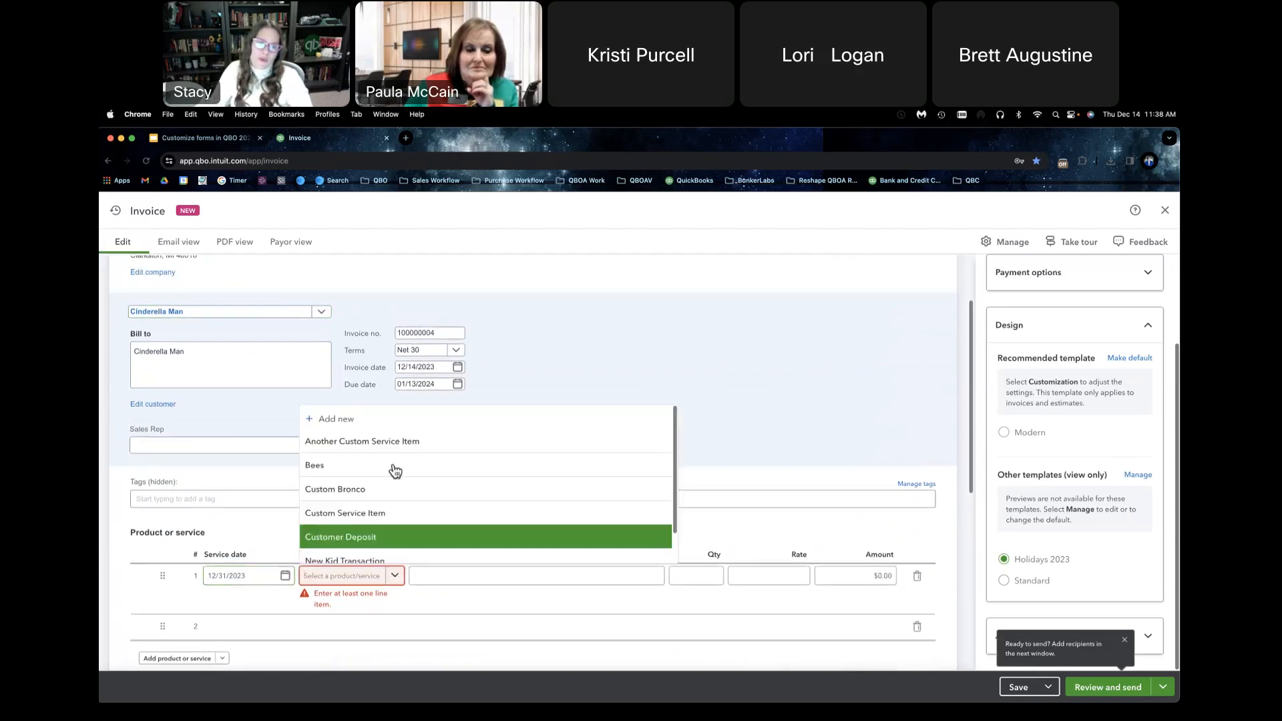
left_click(387, 465)
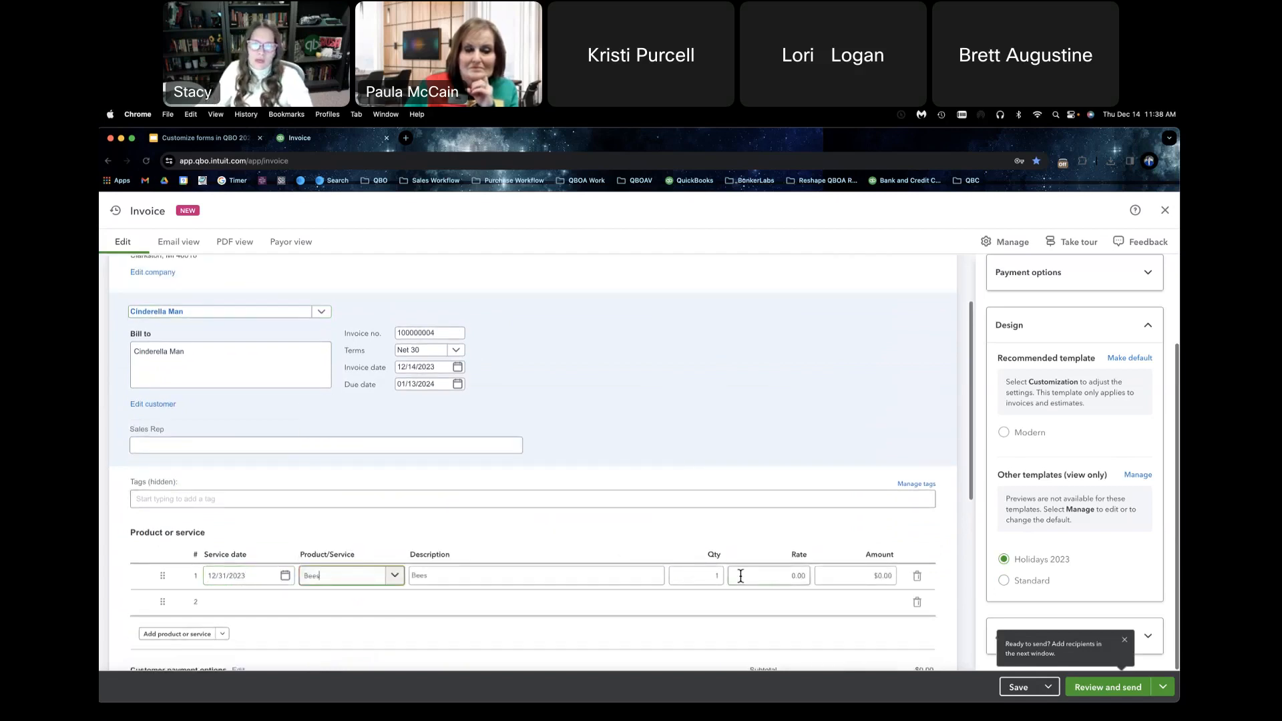
Step: Set the Bees line's quantity to 10 and rate to 50, and save the invoice
double_click(719, 575)
type("10")
key("Tab")
type("50")
key("Tab")
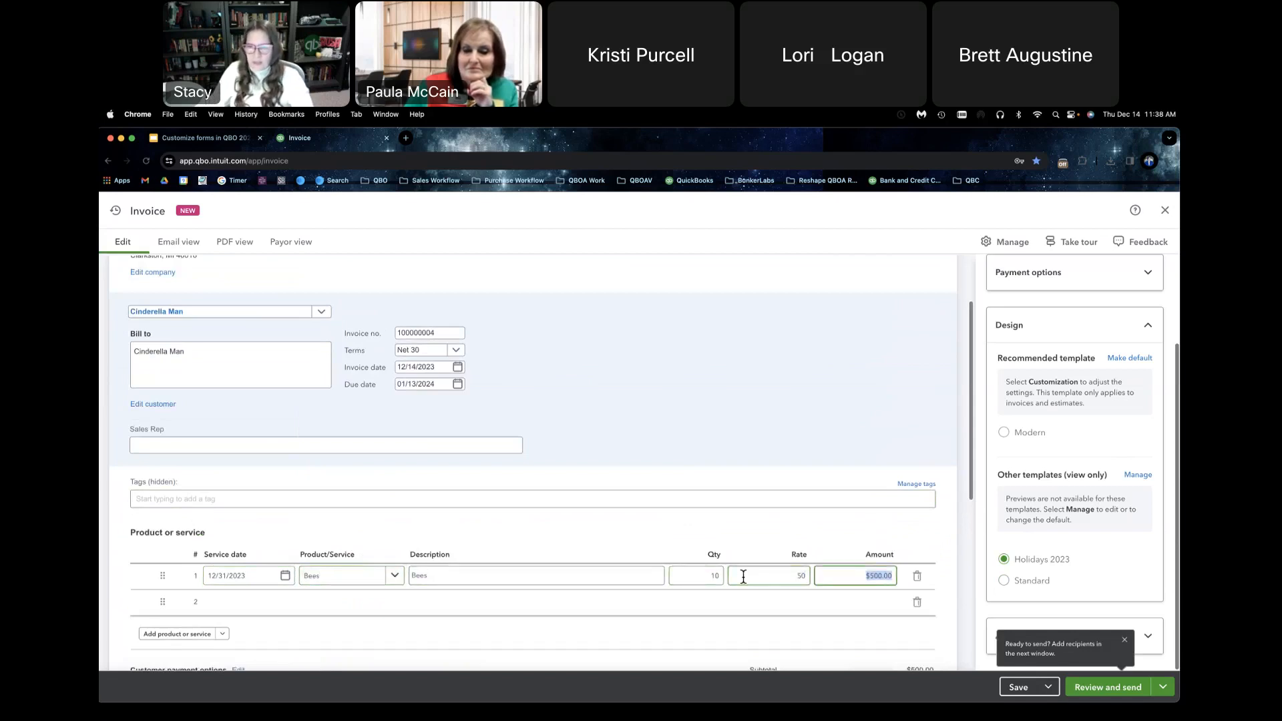
scroll(755, 436, "down", 1)
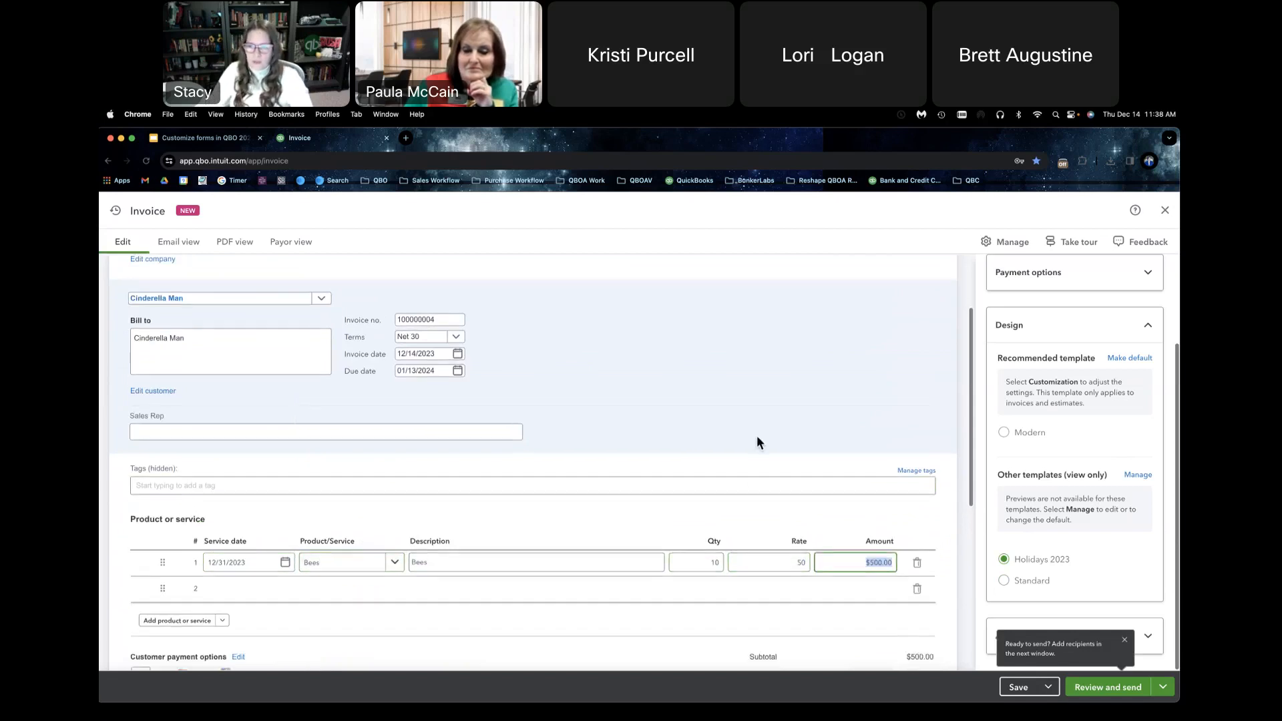
left_click(1020, 687)
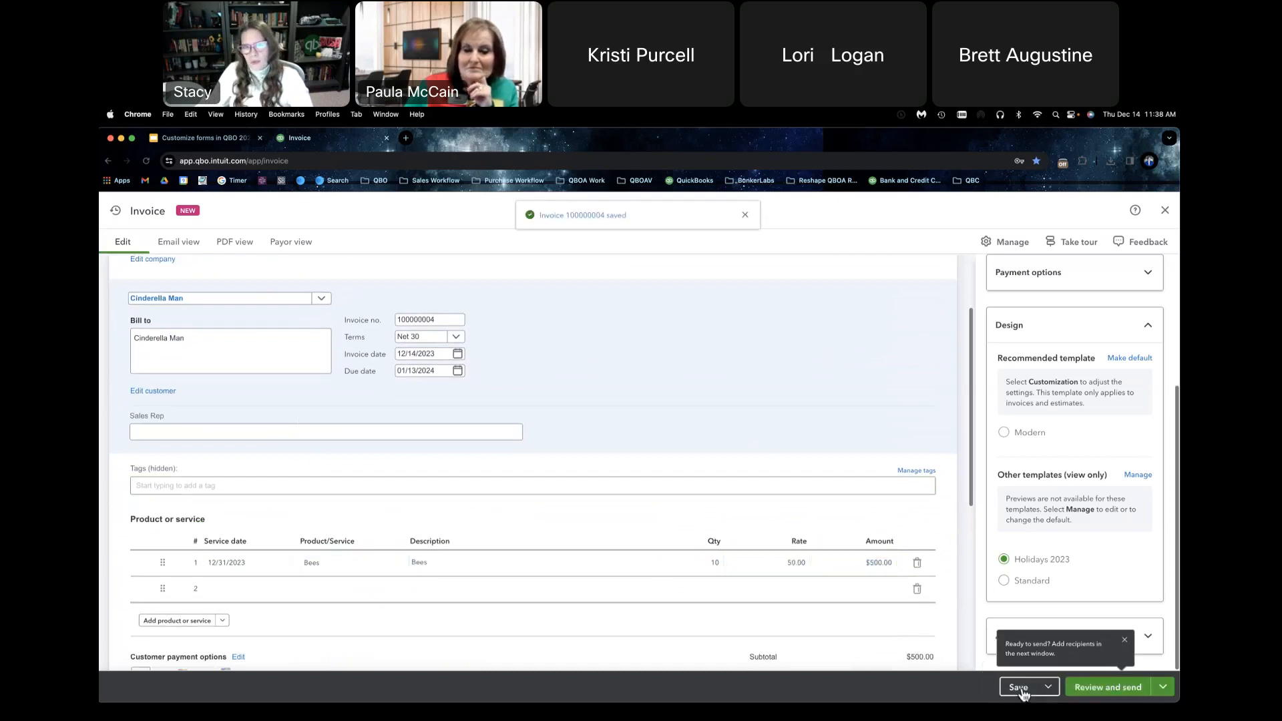
Step: Open the invoice's print and download PDF, examine its Holidays 2023 layout down to the footer, and close it
left_click(1162, 687)
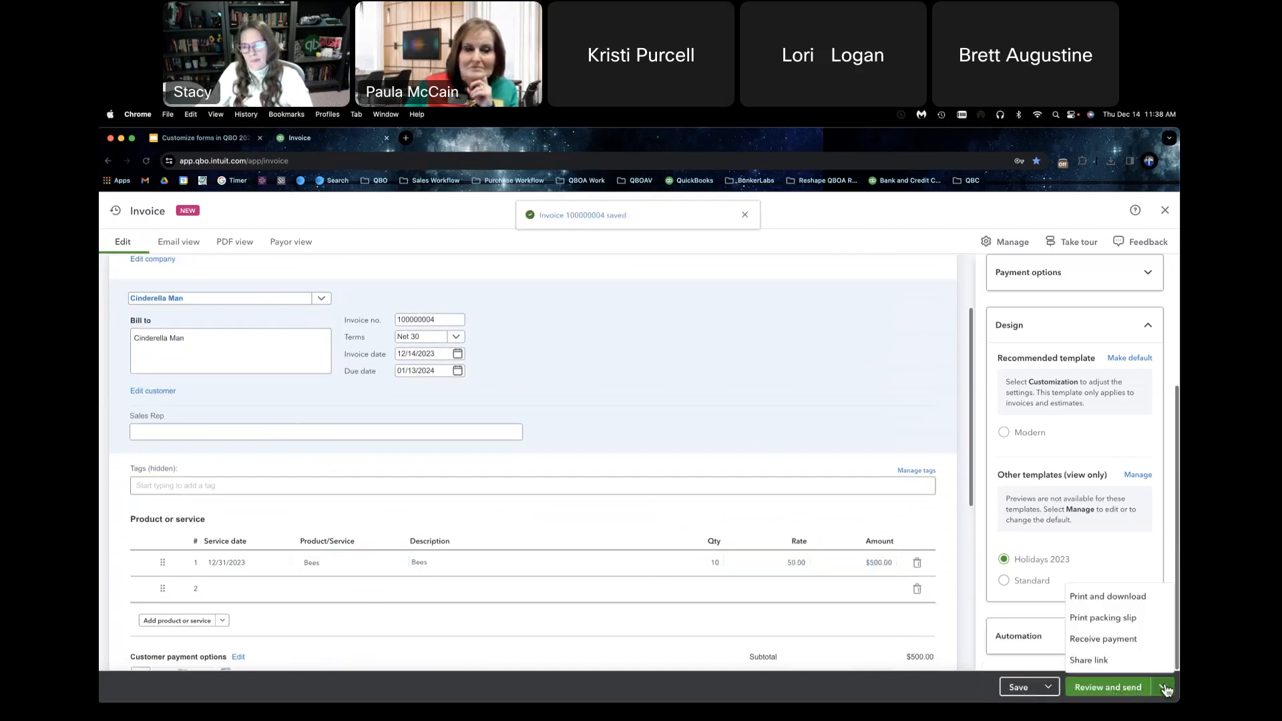
left_click(1122, 609)
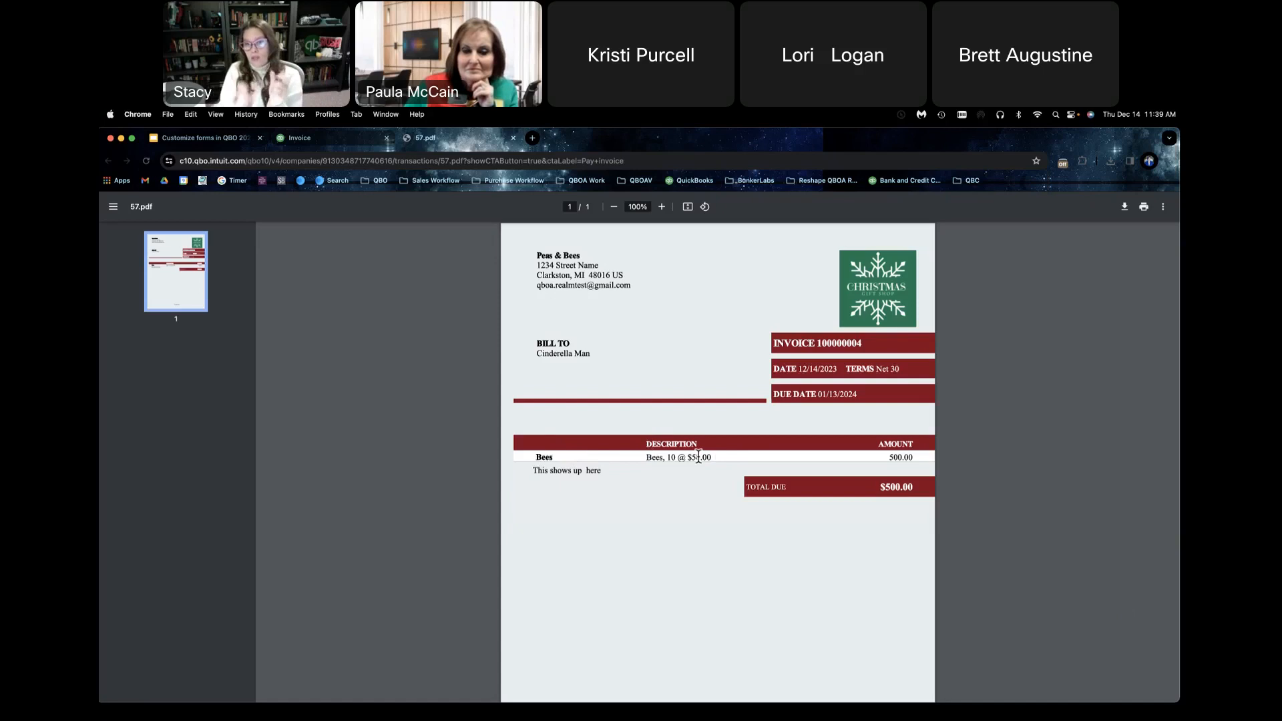
scroll(752, 482, "down", 3)
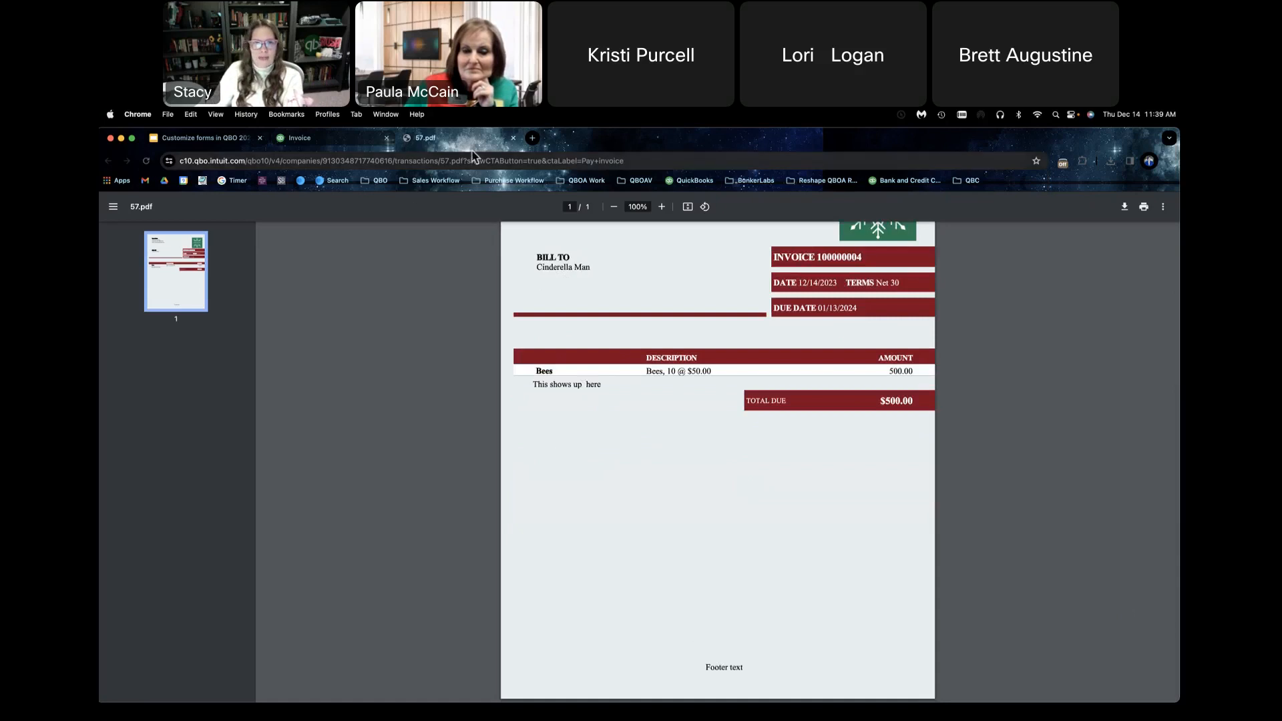
scroll(577, 302, "up", 2)
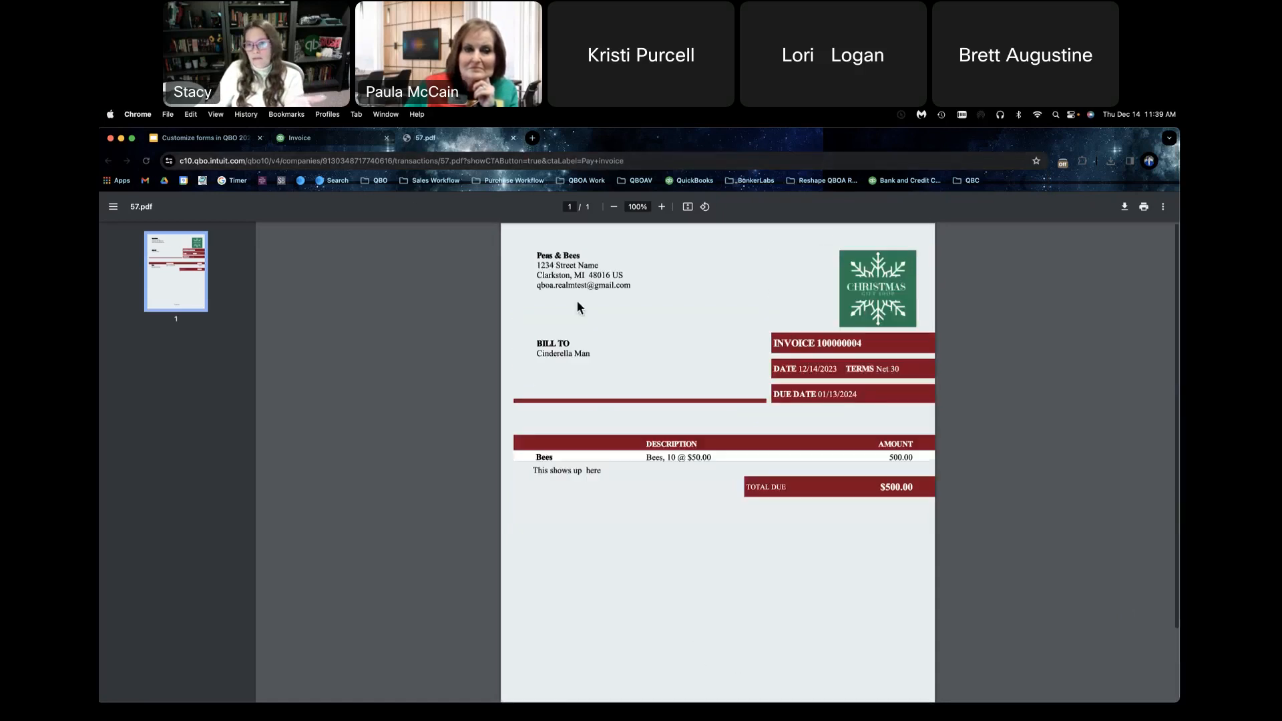
left_click(512, 138)
Step: Turn on automatic invoice reminders for 3 days before the due date, trying the 3 days after reminder on and back off
scroll(588, 354, "down", 3)
scroll(588, 358, "down", 1)
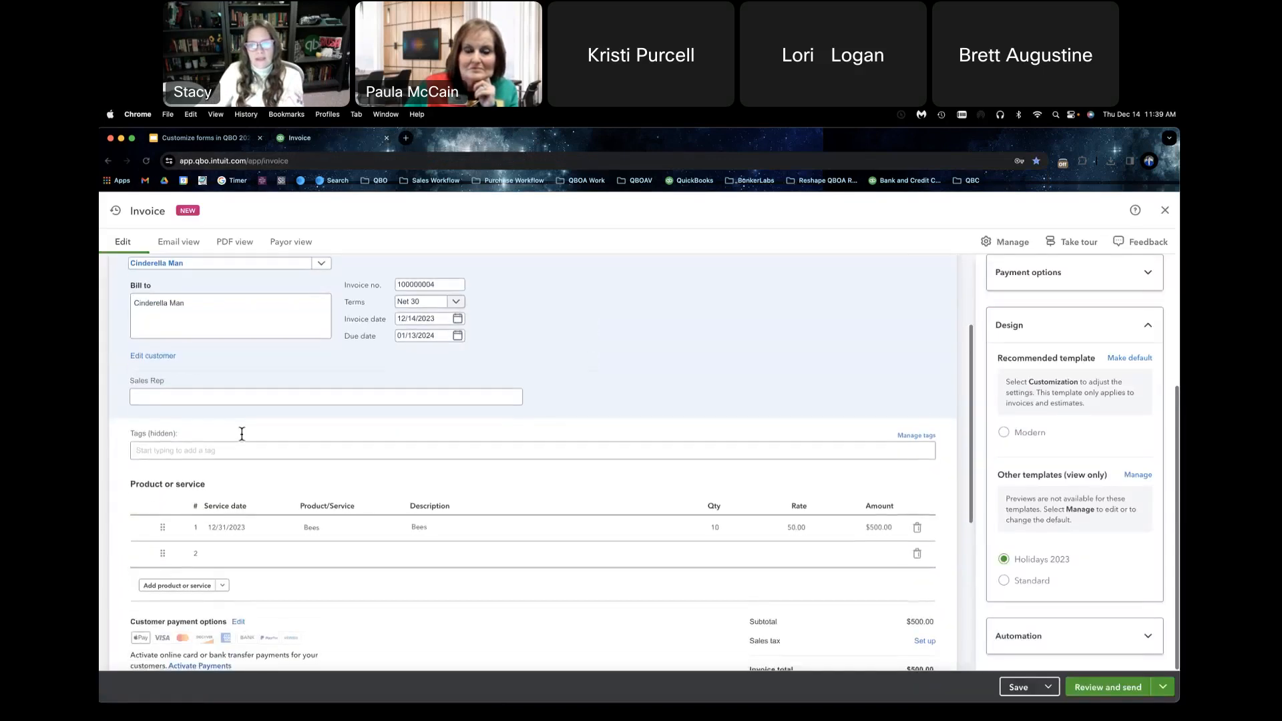
scroll(683, 390, "down", 2)
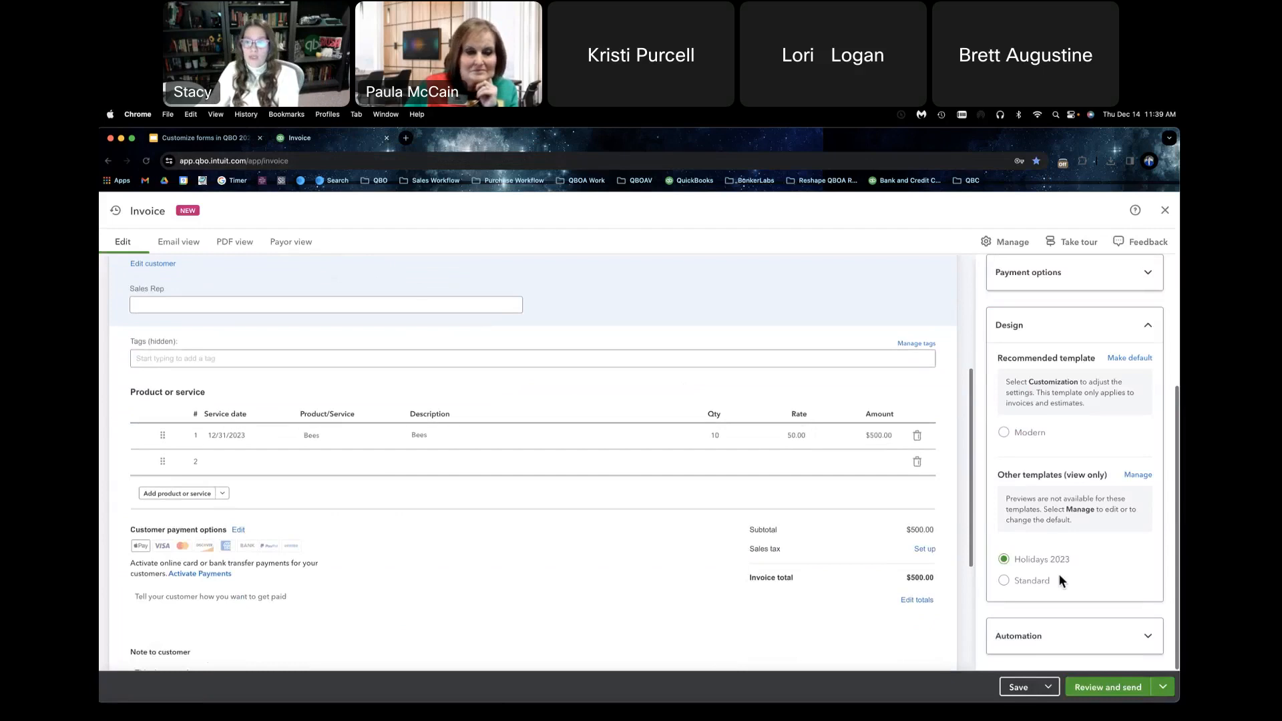
left_click(1117, 637)
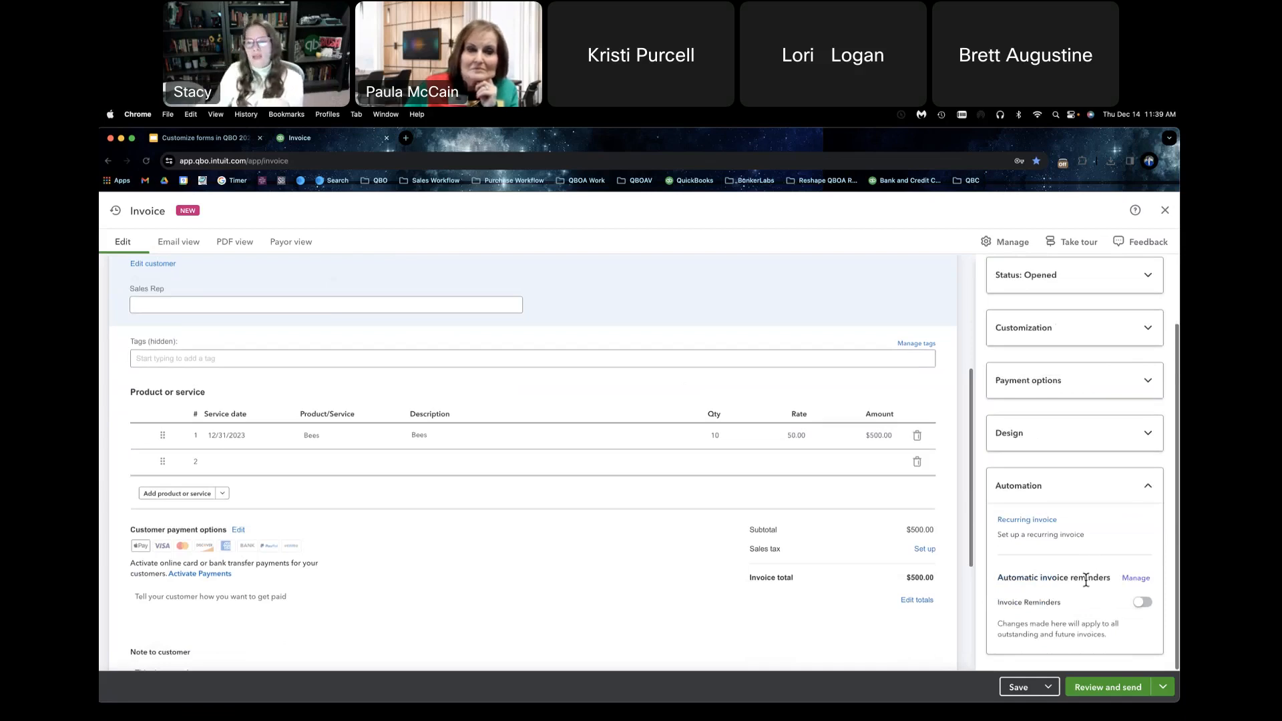
left_click(1142, 604)
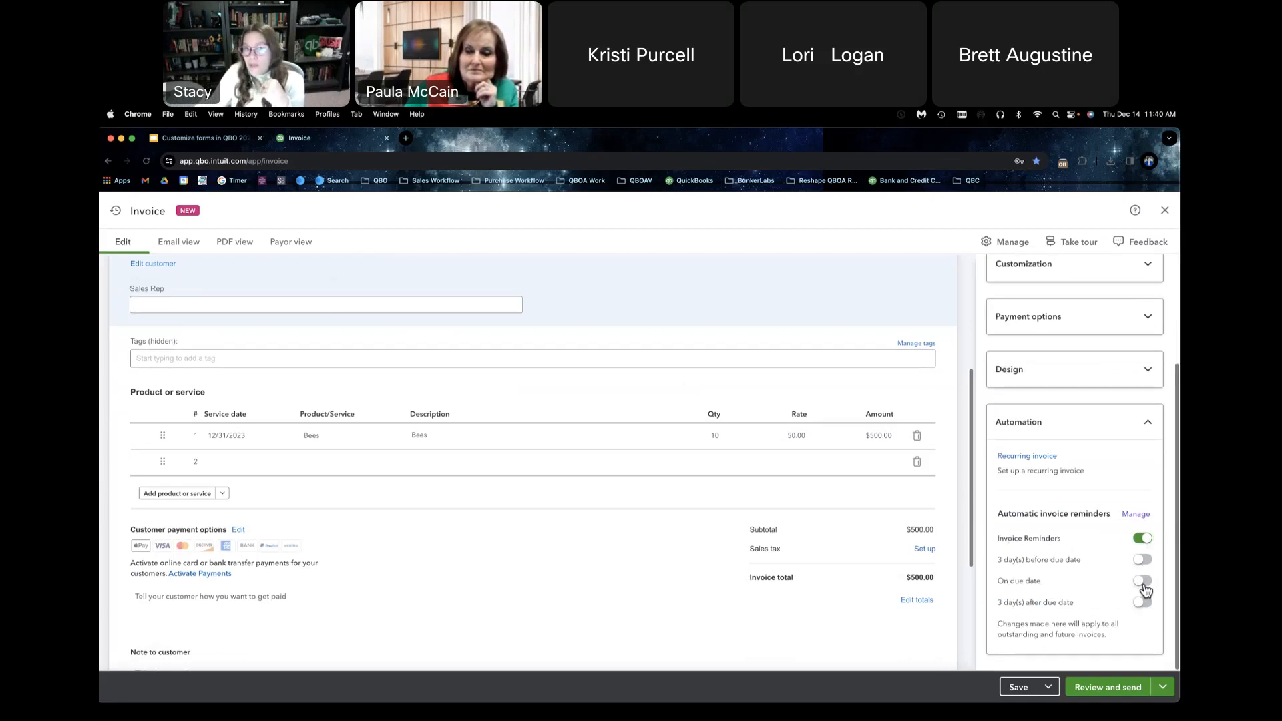
left_click(1142, 560)
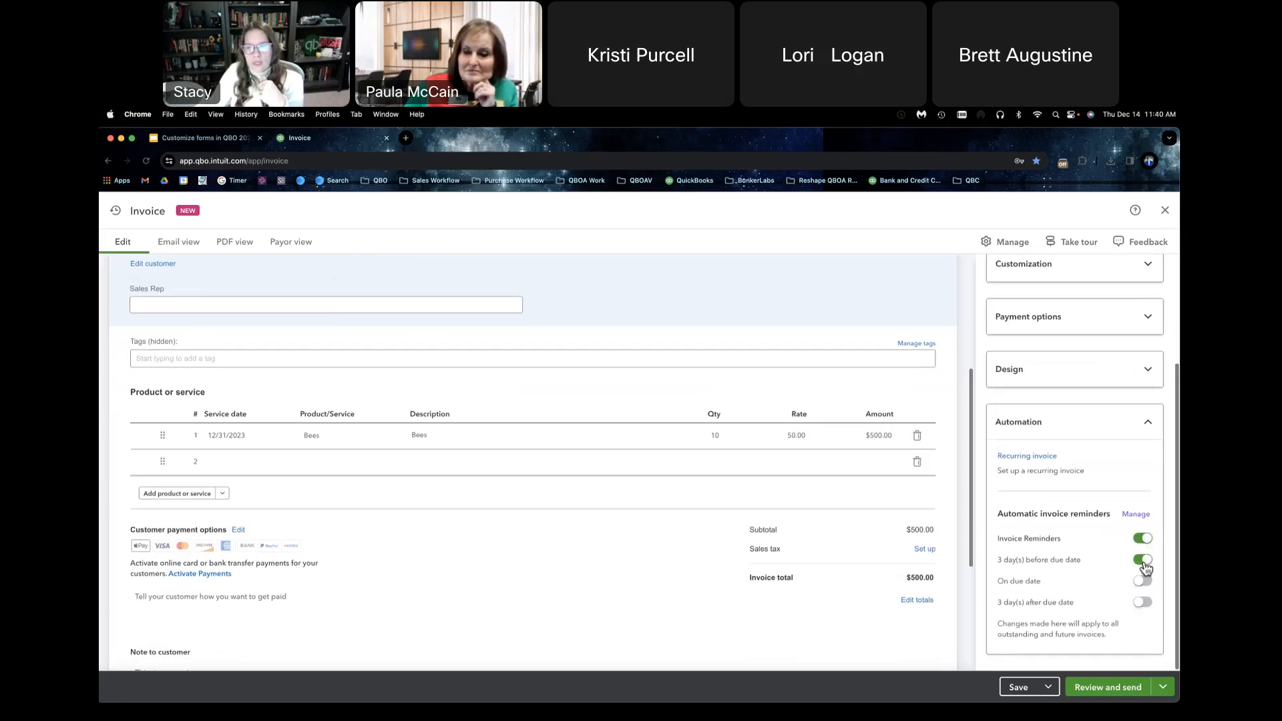
left_click(1142, 604)
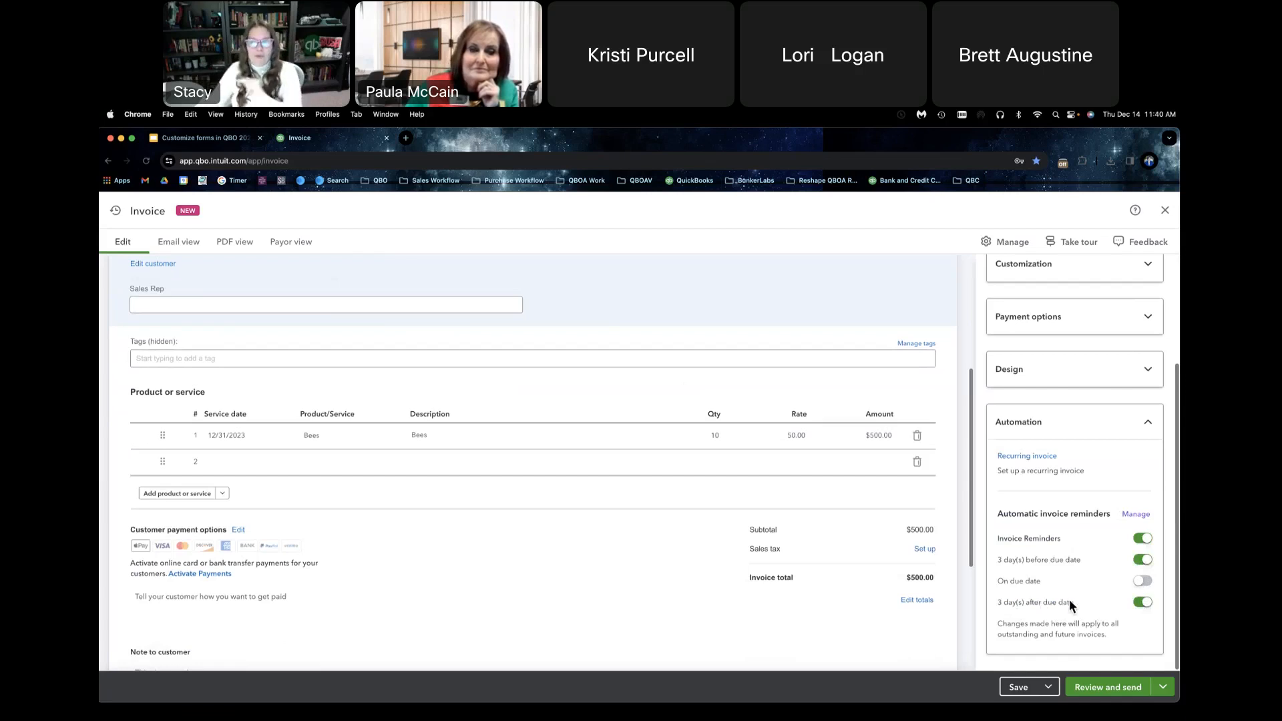
left_click(1143, 604)
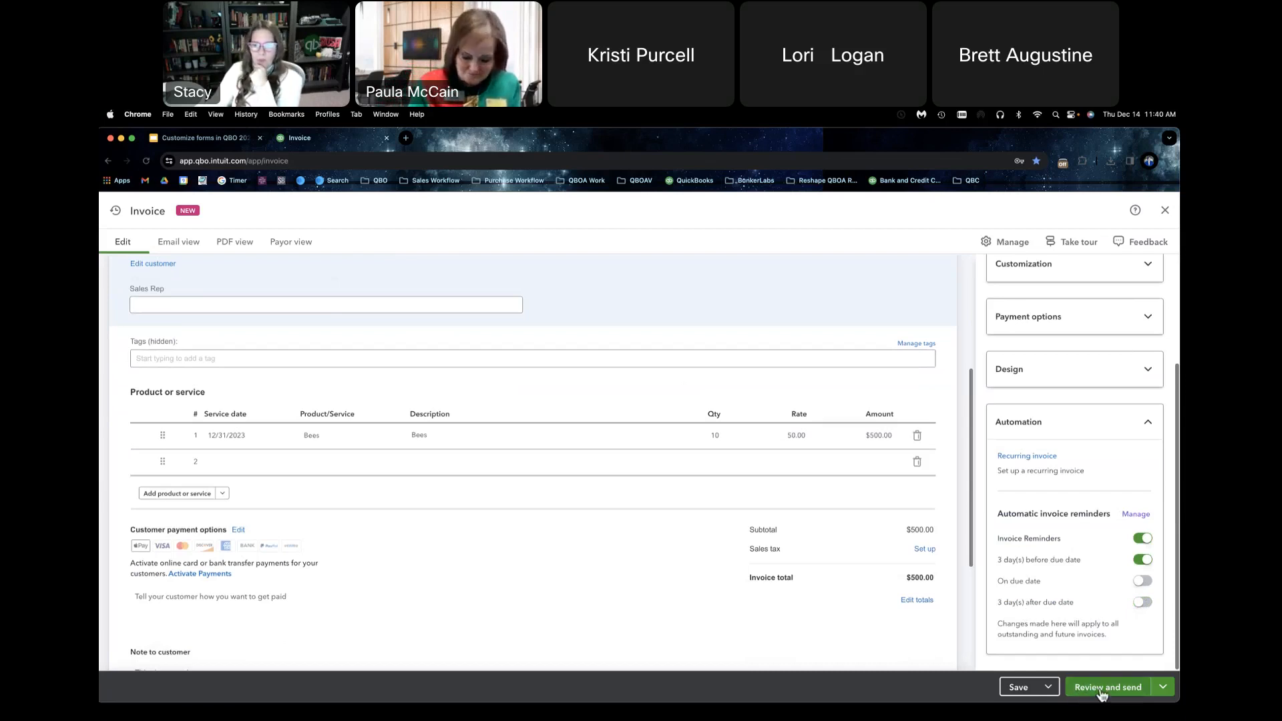
Step: Open the invoice's review and send page and connect a Google account to send invoices from, allowing QuickBooks to send email
left_click(1133, 692)
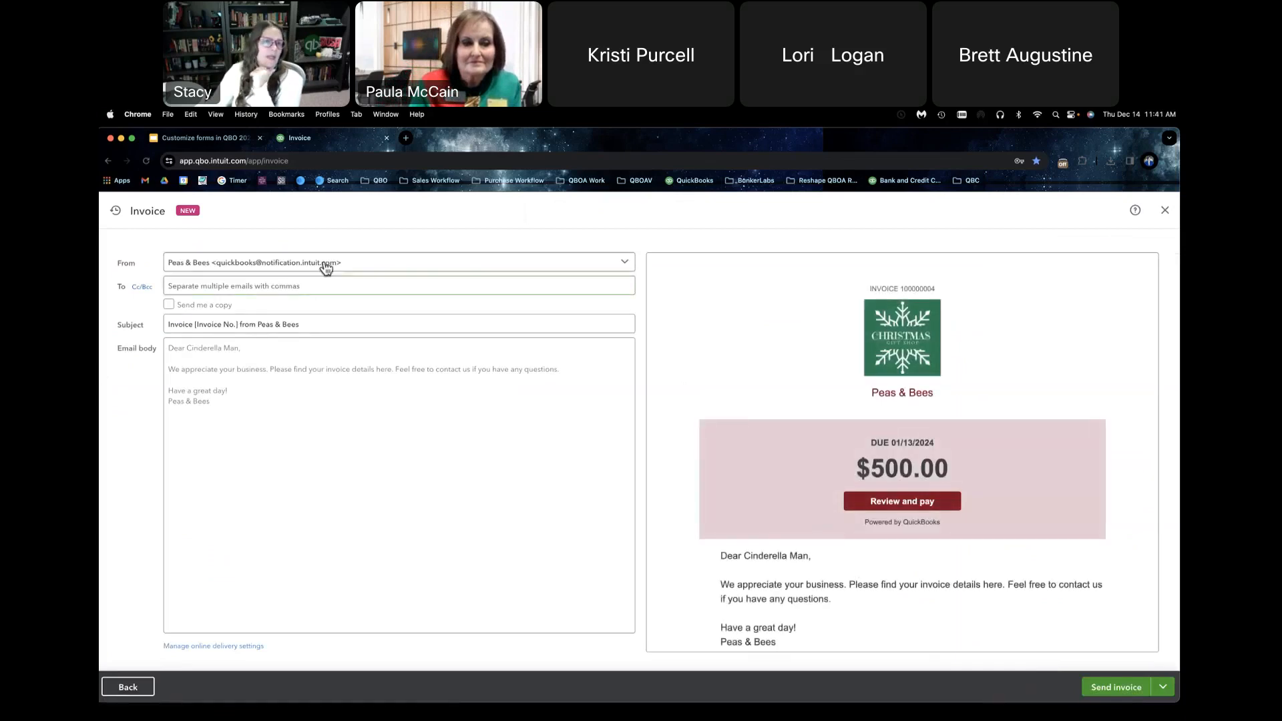
left_click(568, 267)
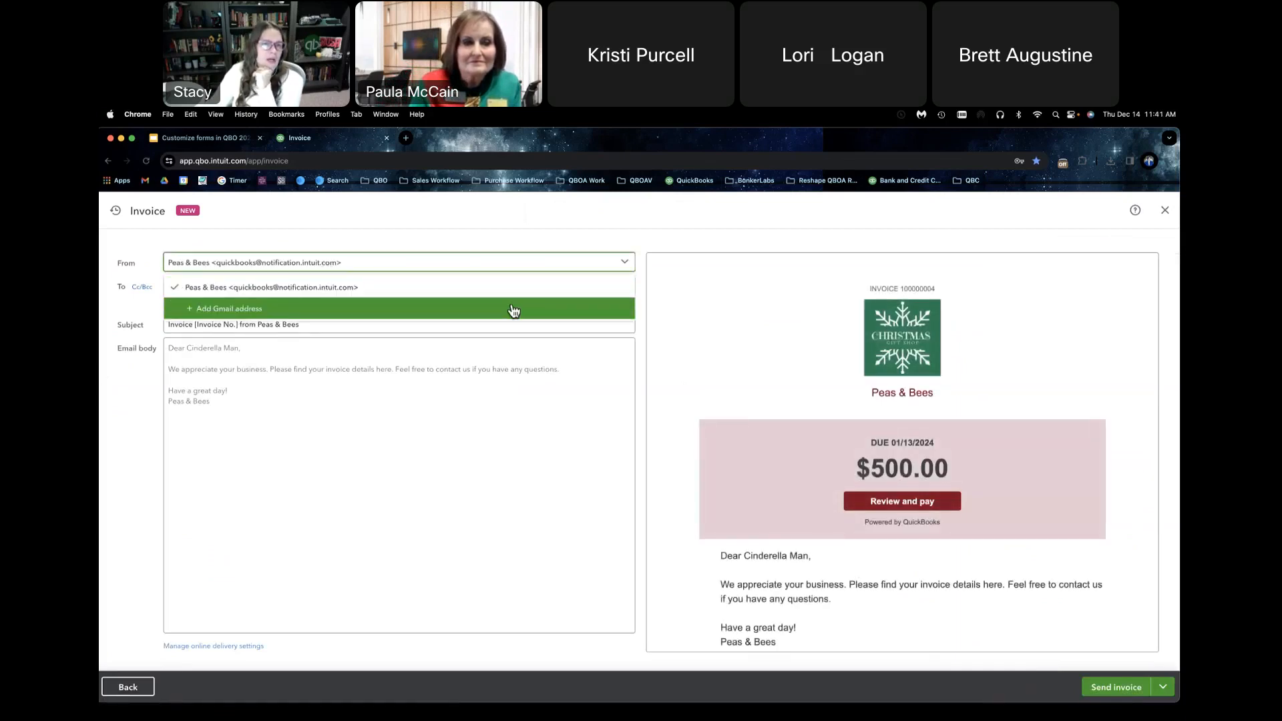
left_click(514, 310)
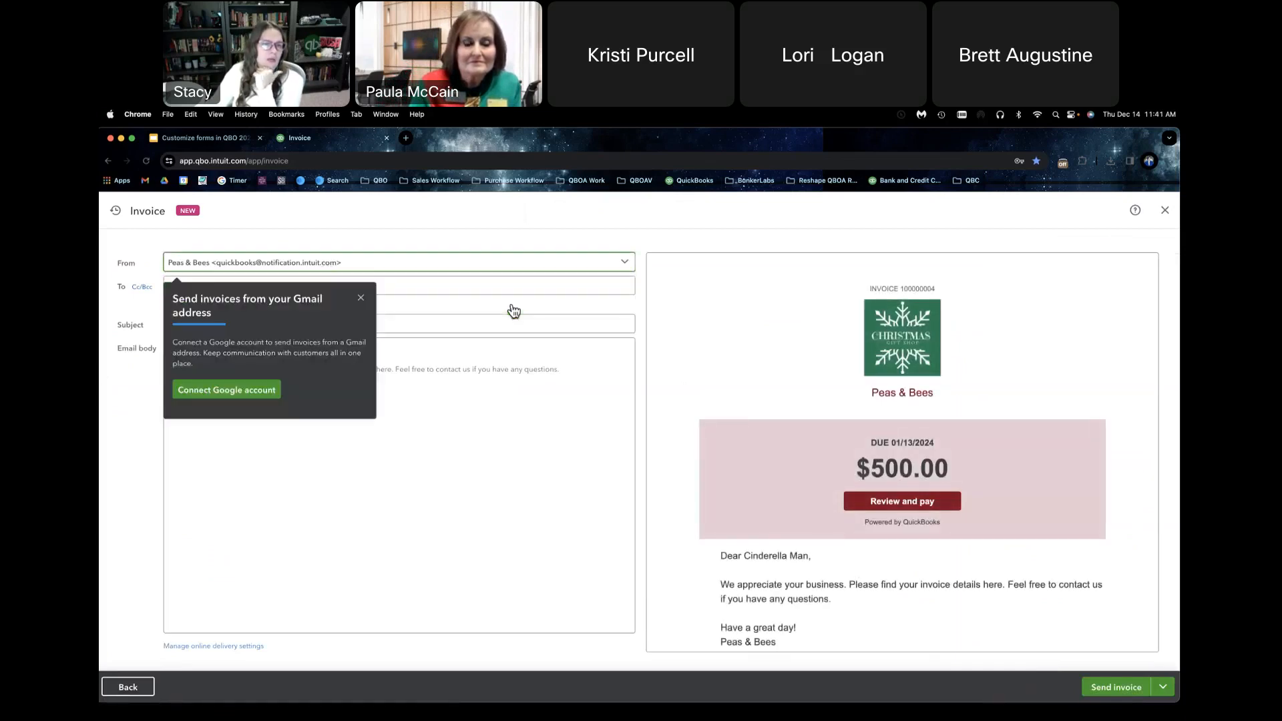
left_click(262, 390)
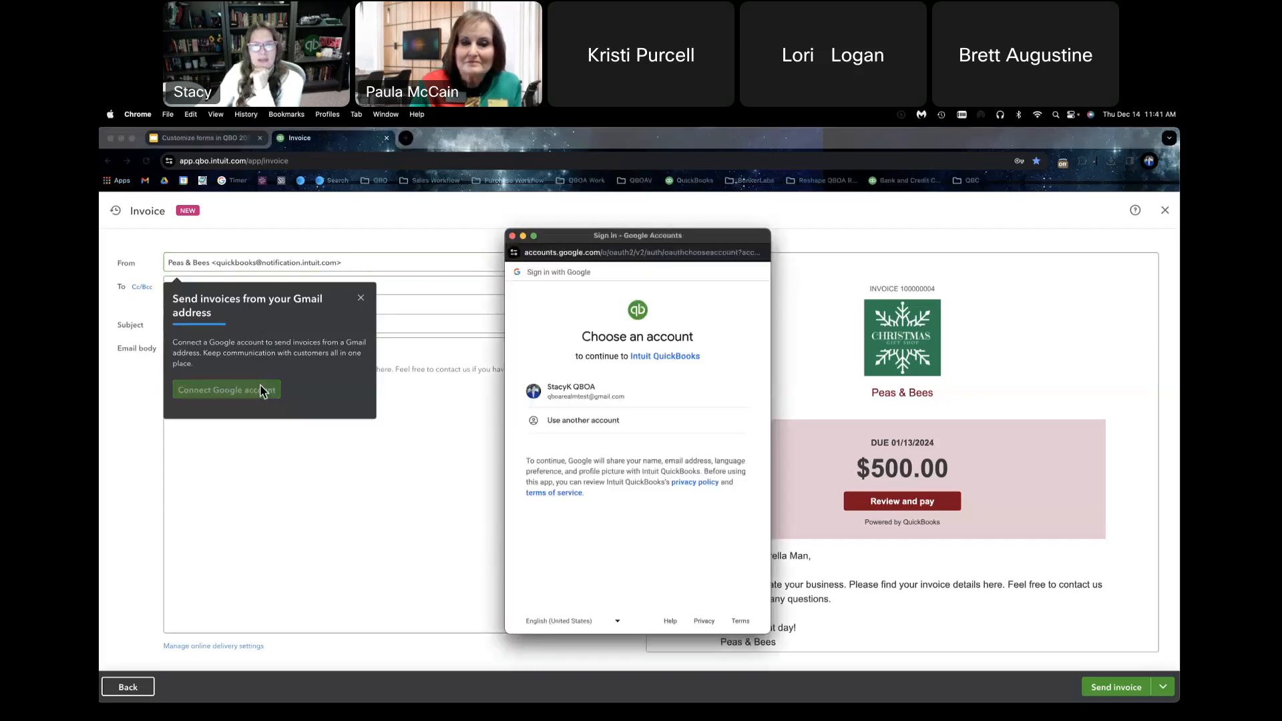
left_click(572, 393)
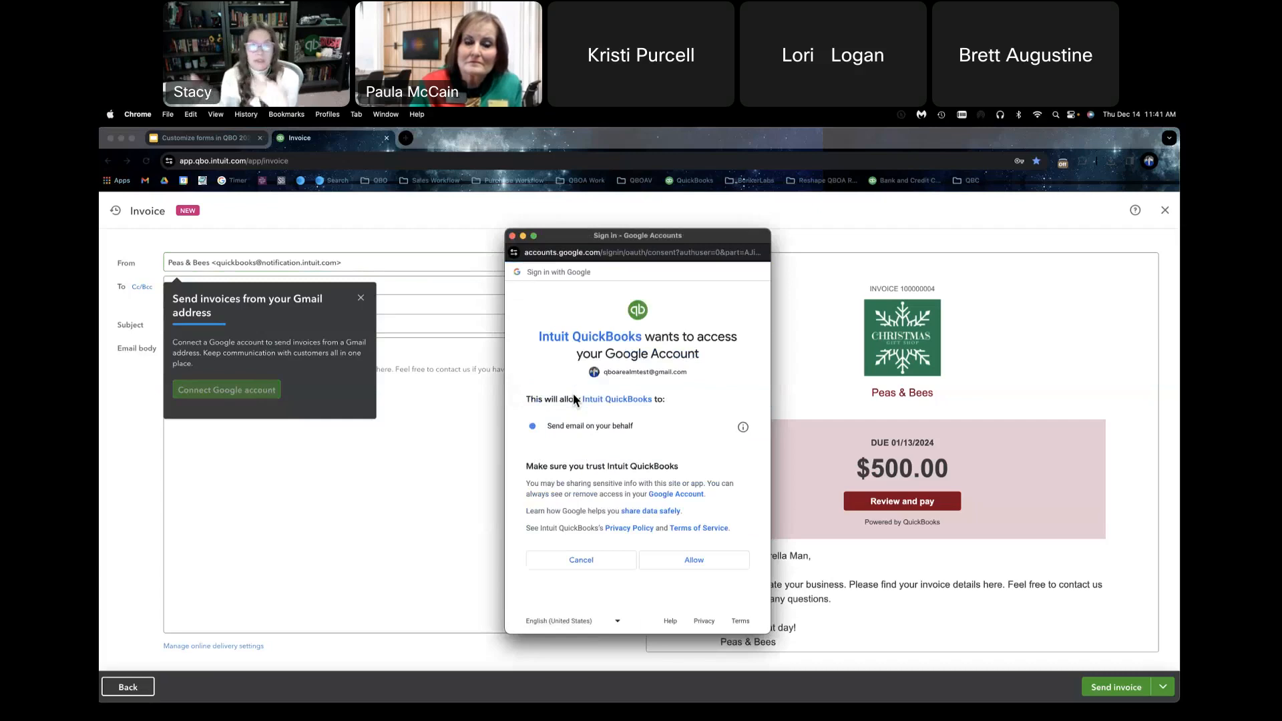
left_click(671, 561)
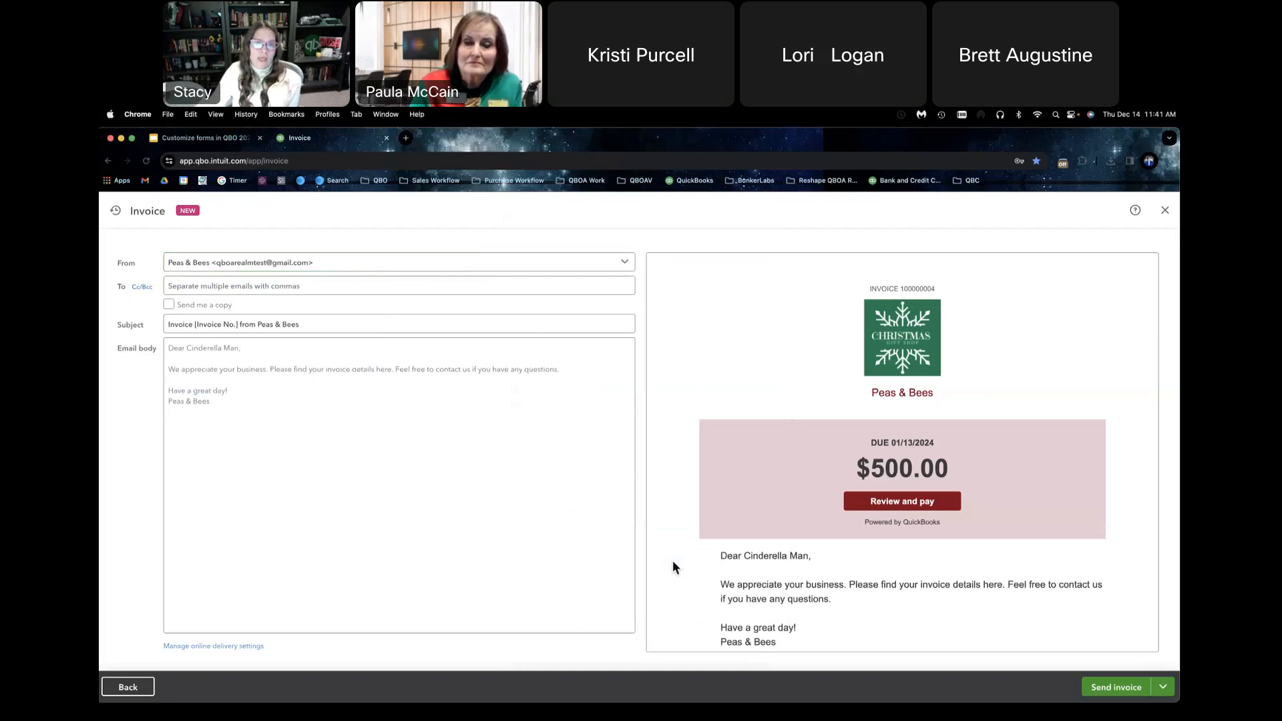
Step: Keep the connected Gmail address as the invoice email's sender and enter the recipient's email address
left_click(307, 266)
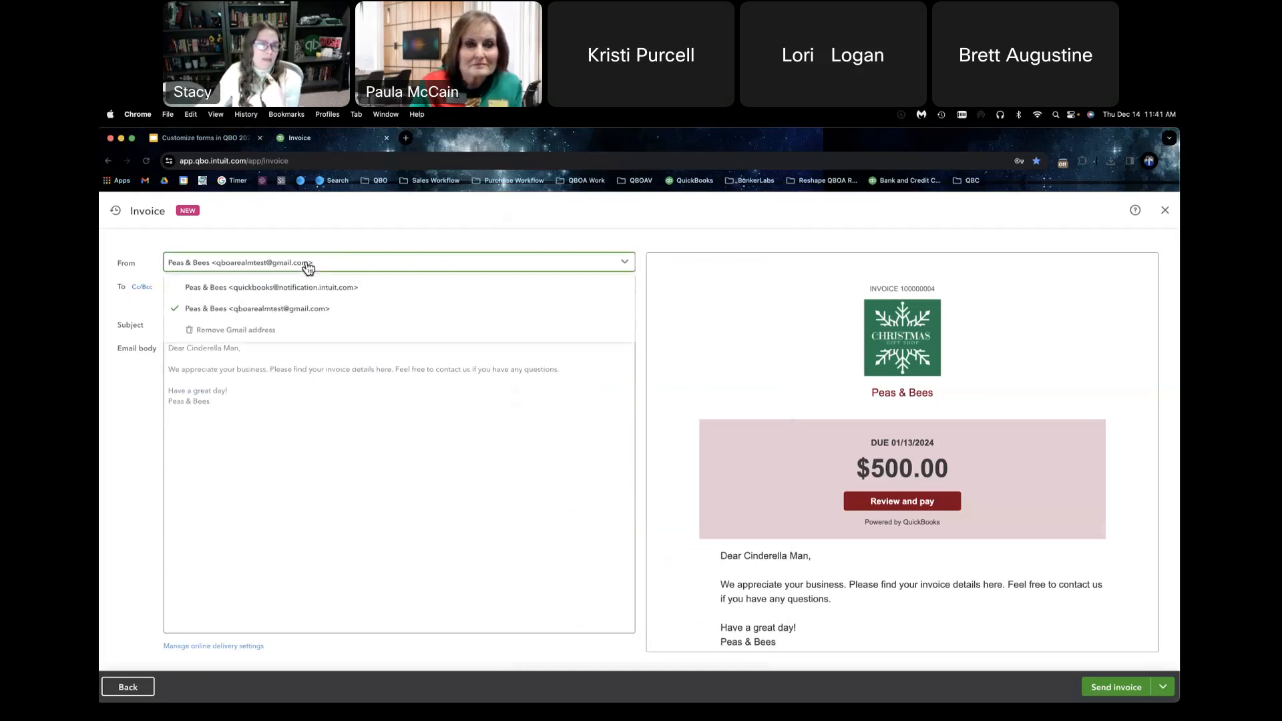
left_click(300, 307)
left_click(193, 287)
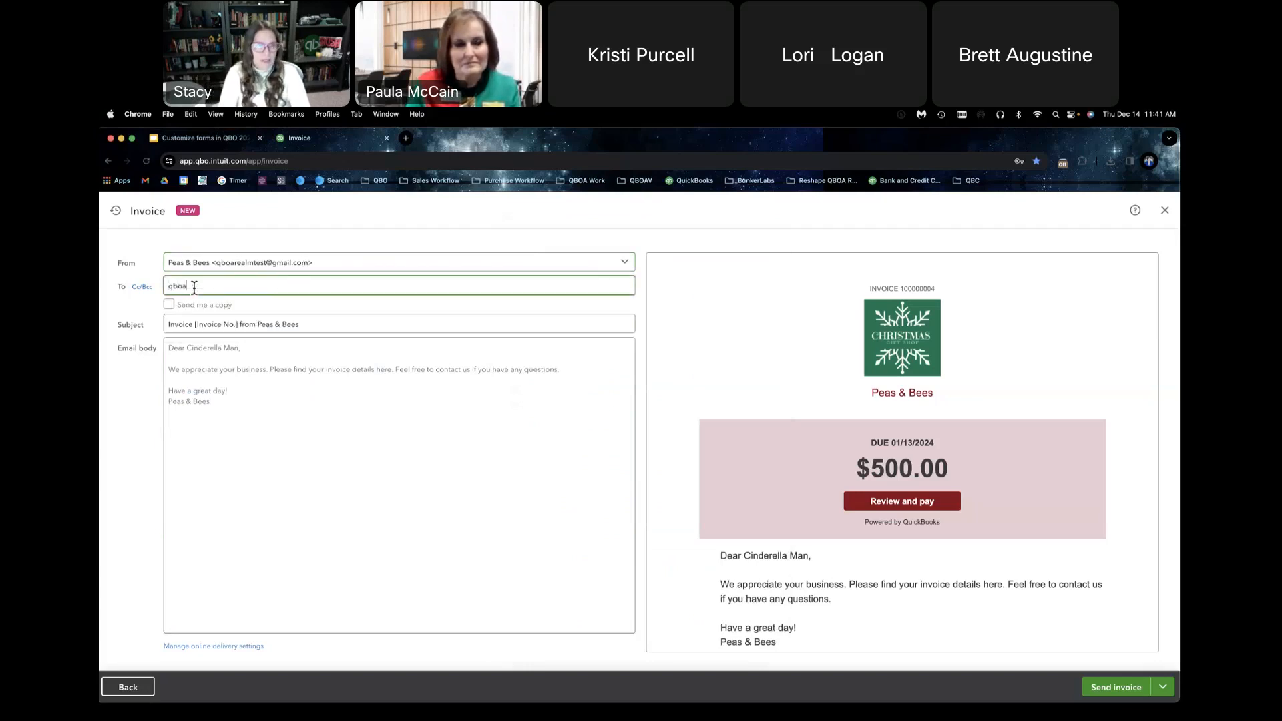
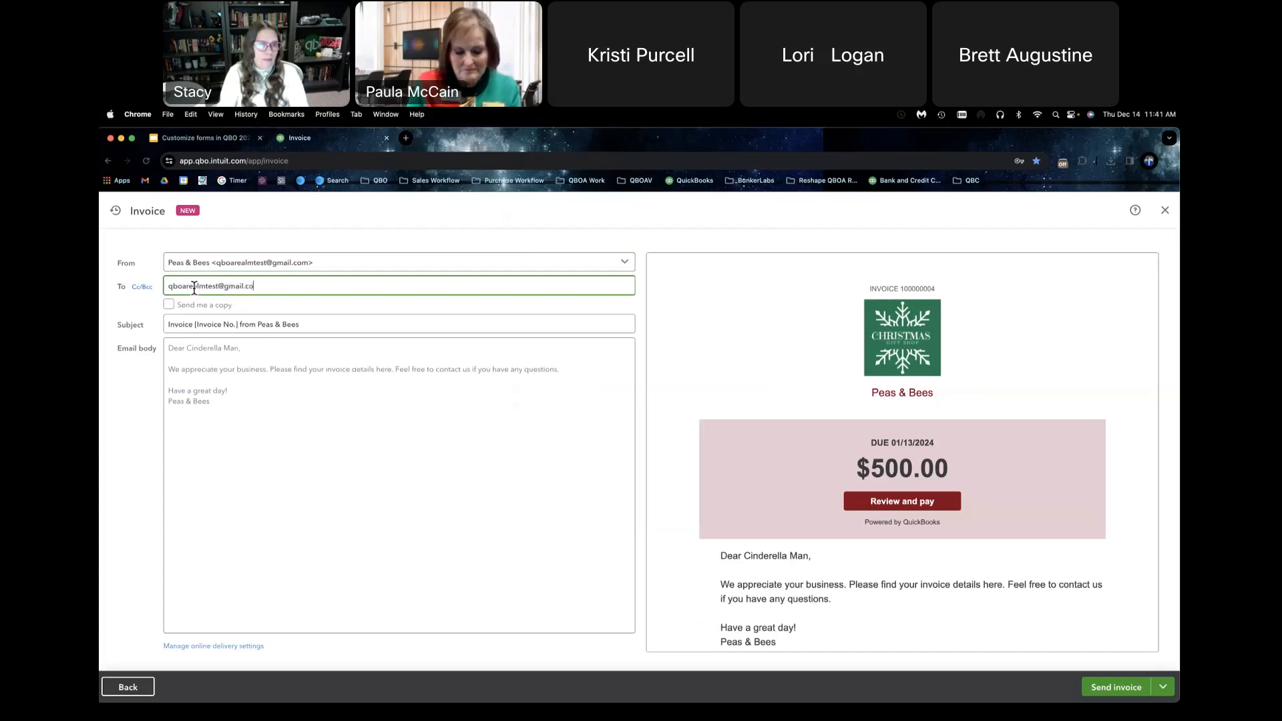
Step: Review the email body and the message preview down to its footer, and send the invoice
left_click(206, 399)
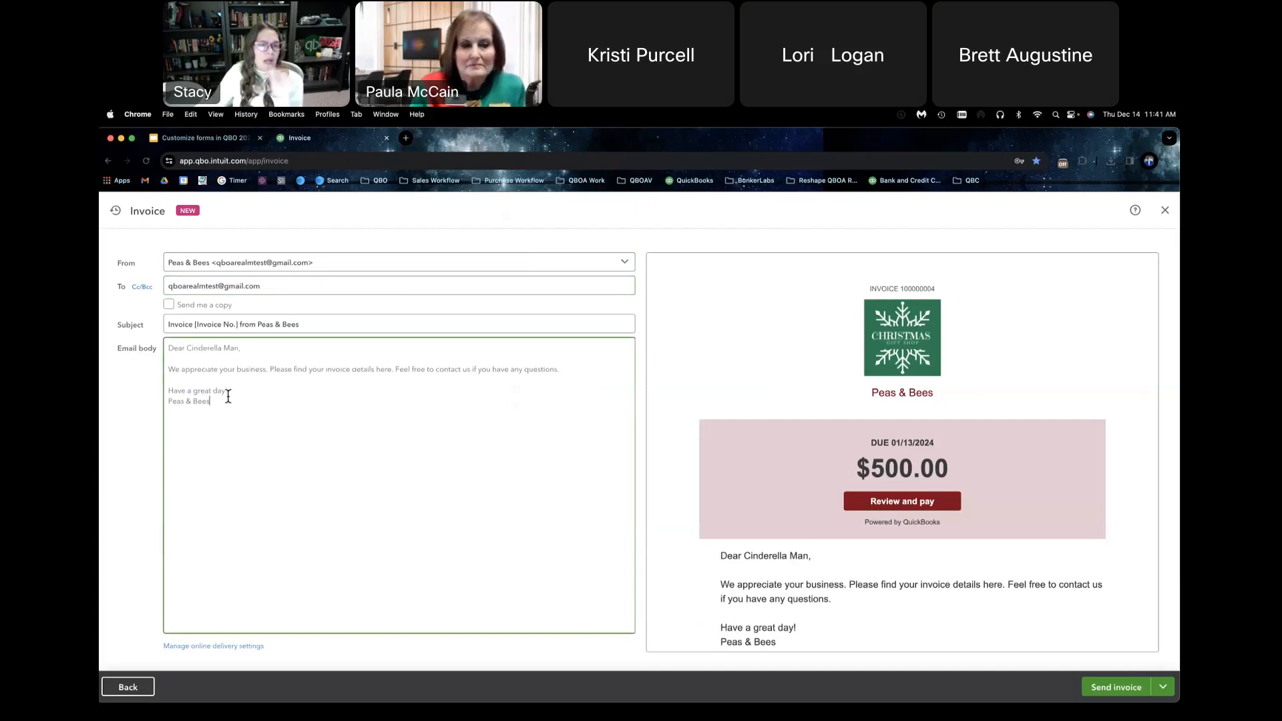
left_click_drag(220, 405, 167, 350)
left_click(221, 383)
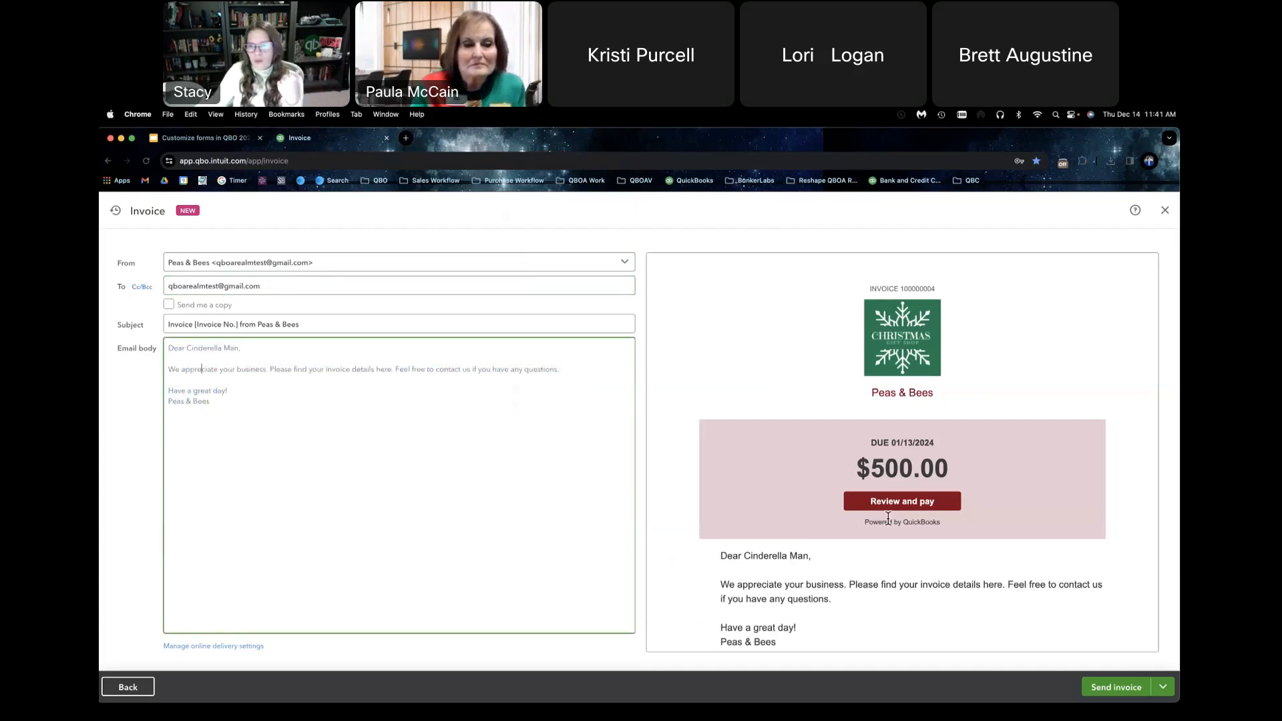
scroll(888, 519, "down", 5)
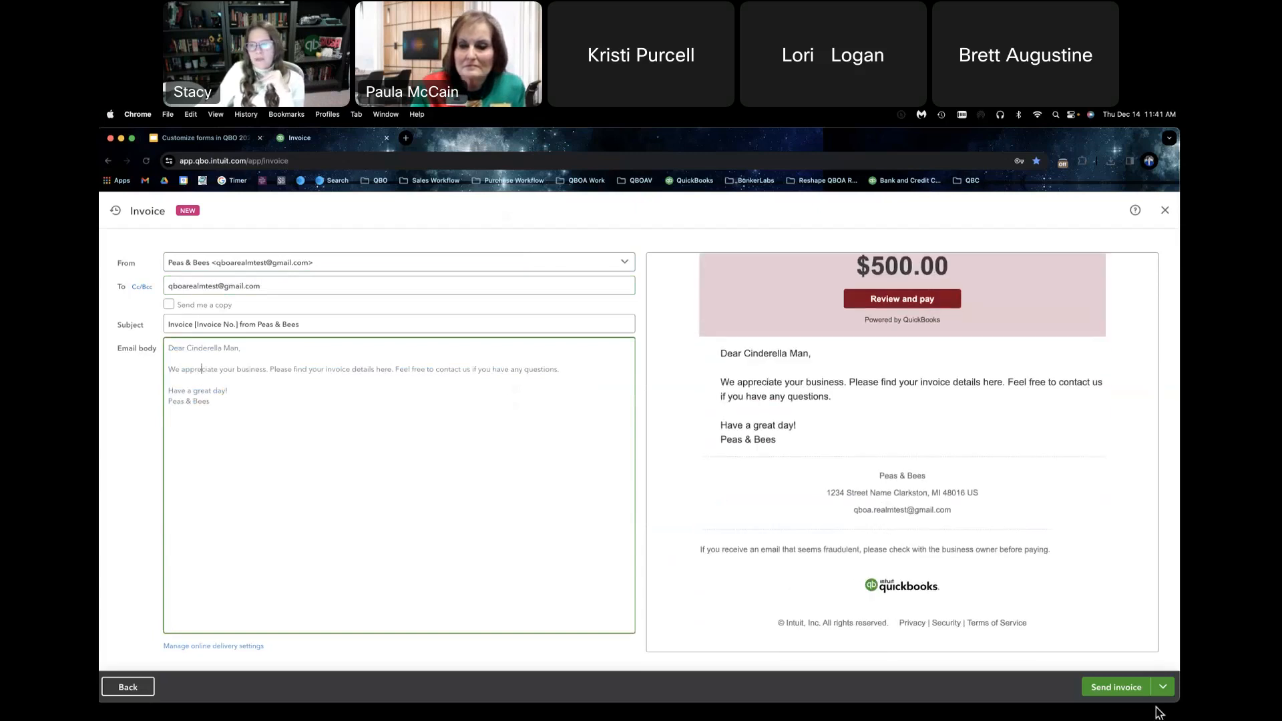
left_click(1116, 688)
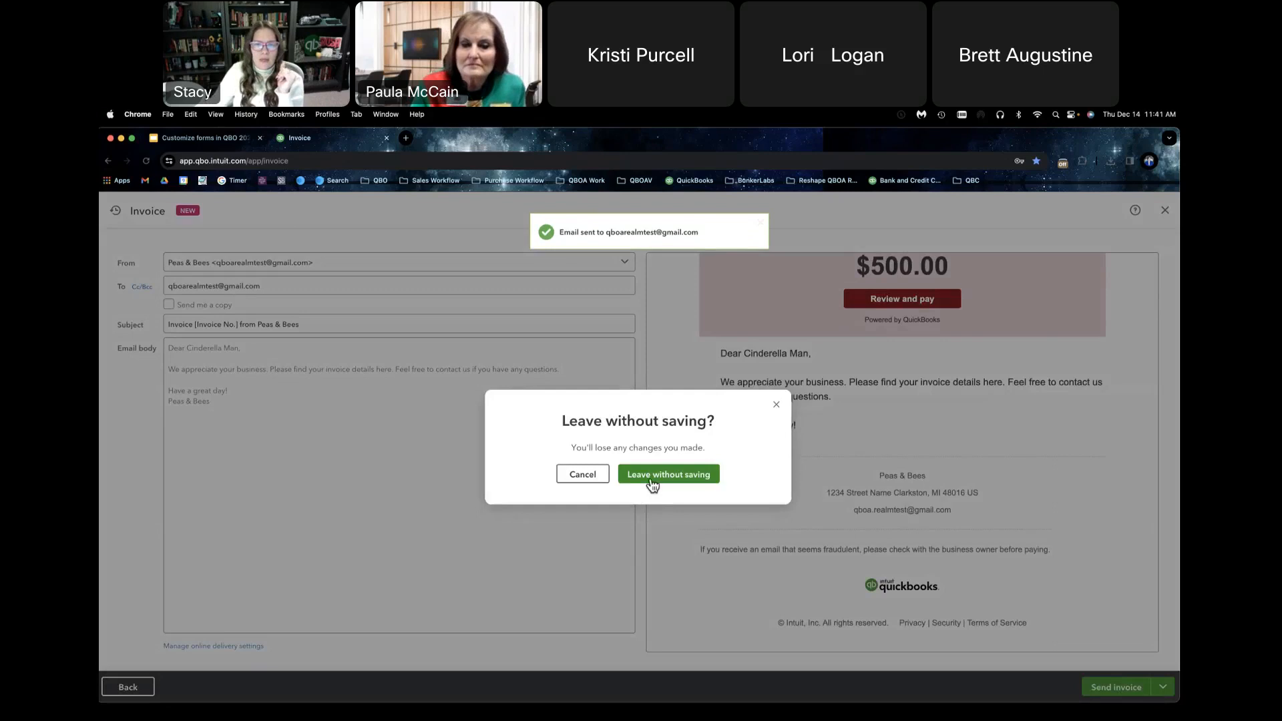
left_click(652, 482)
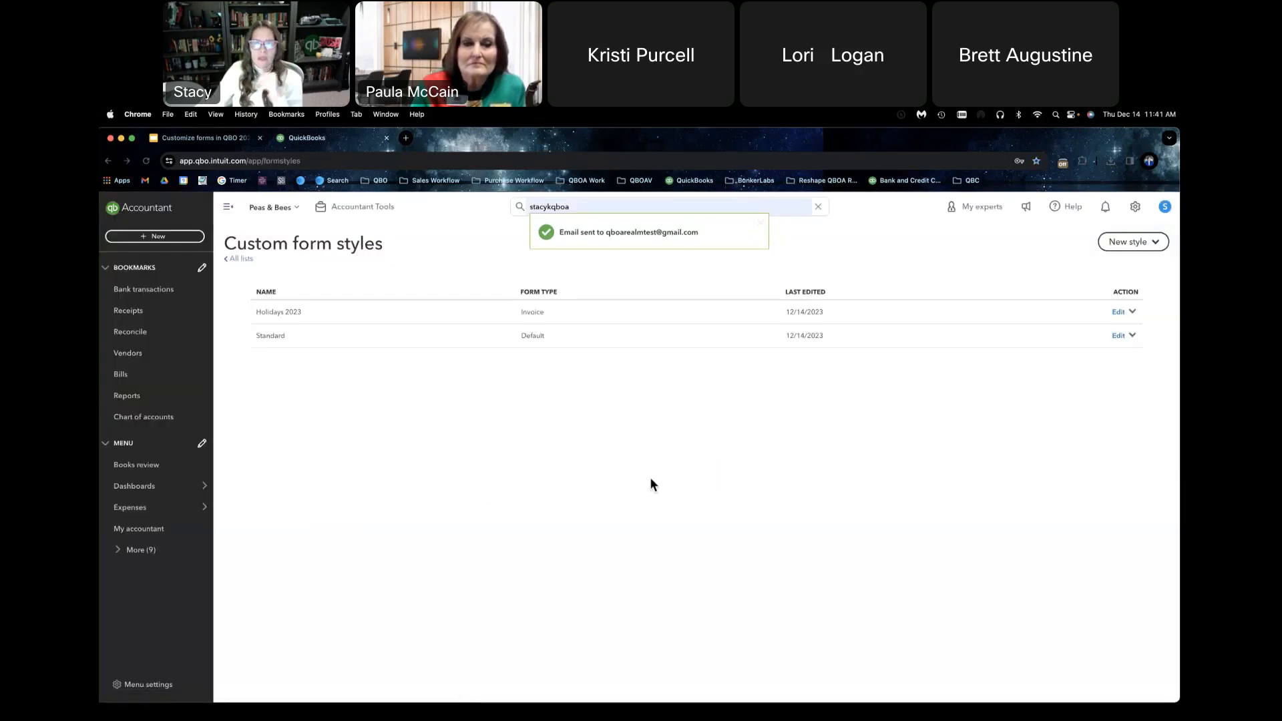
Step: Switch to Gmail, open the received invoice email from Peas & Bees, and examine its branding and message without the Tasks pane
left_click(405, 137)
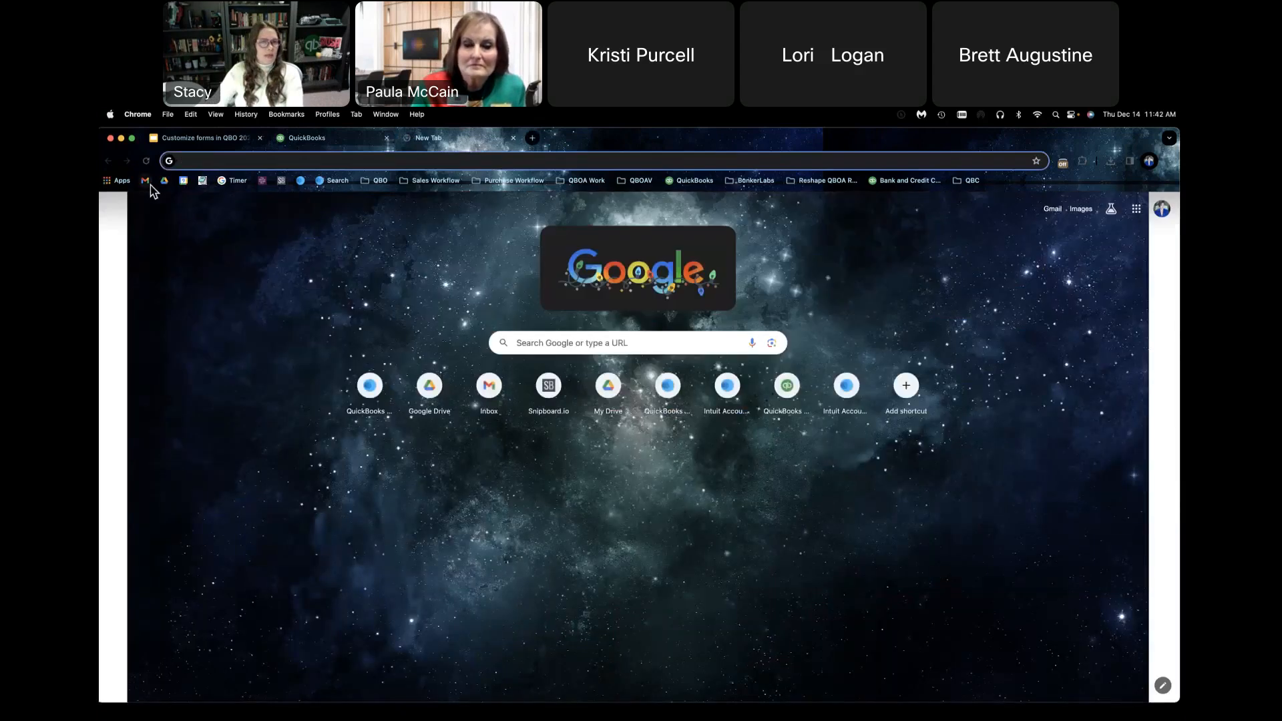
left_click(150, 186)
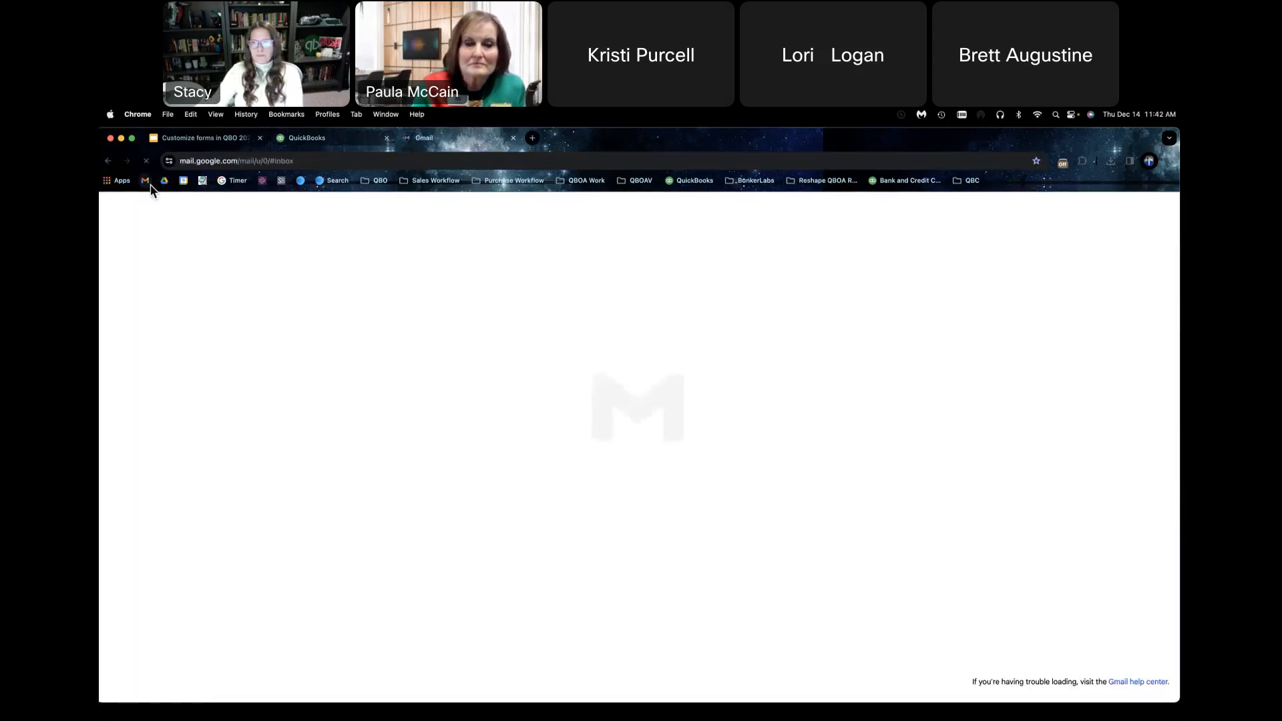
left_click(446, 256)
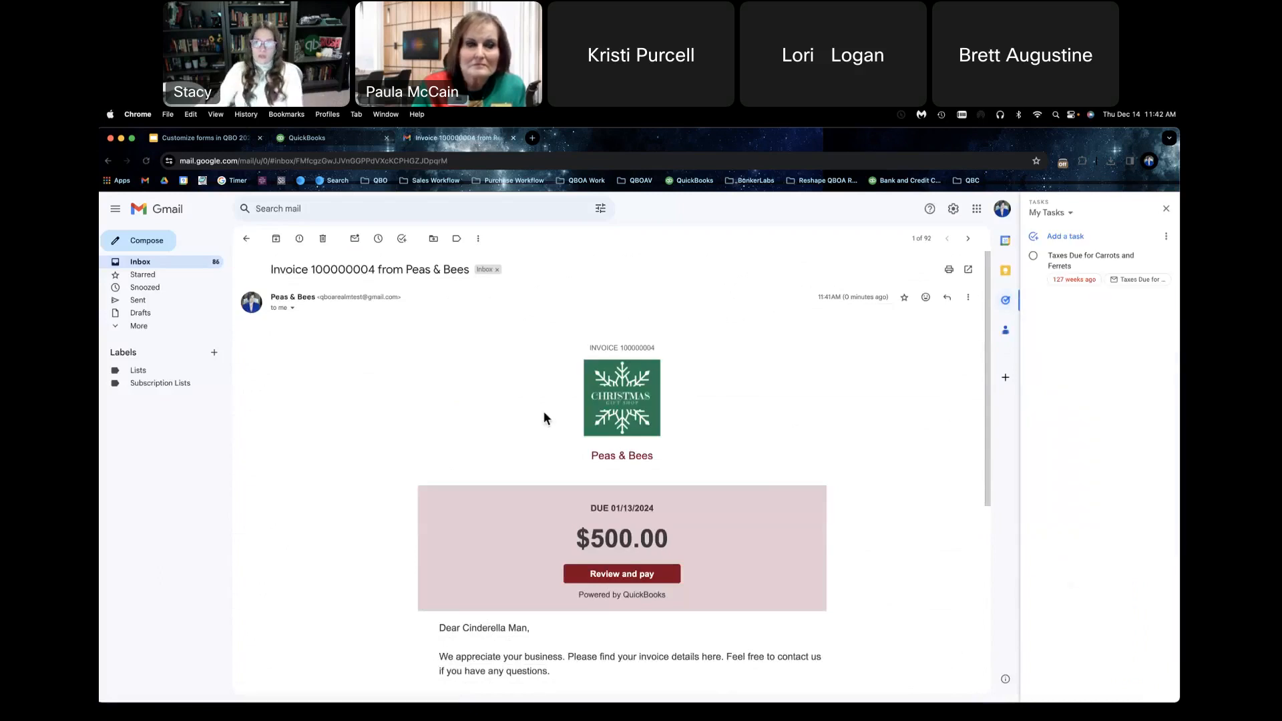
left_click(1165, 209)
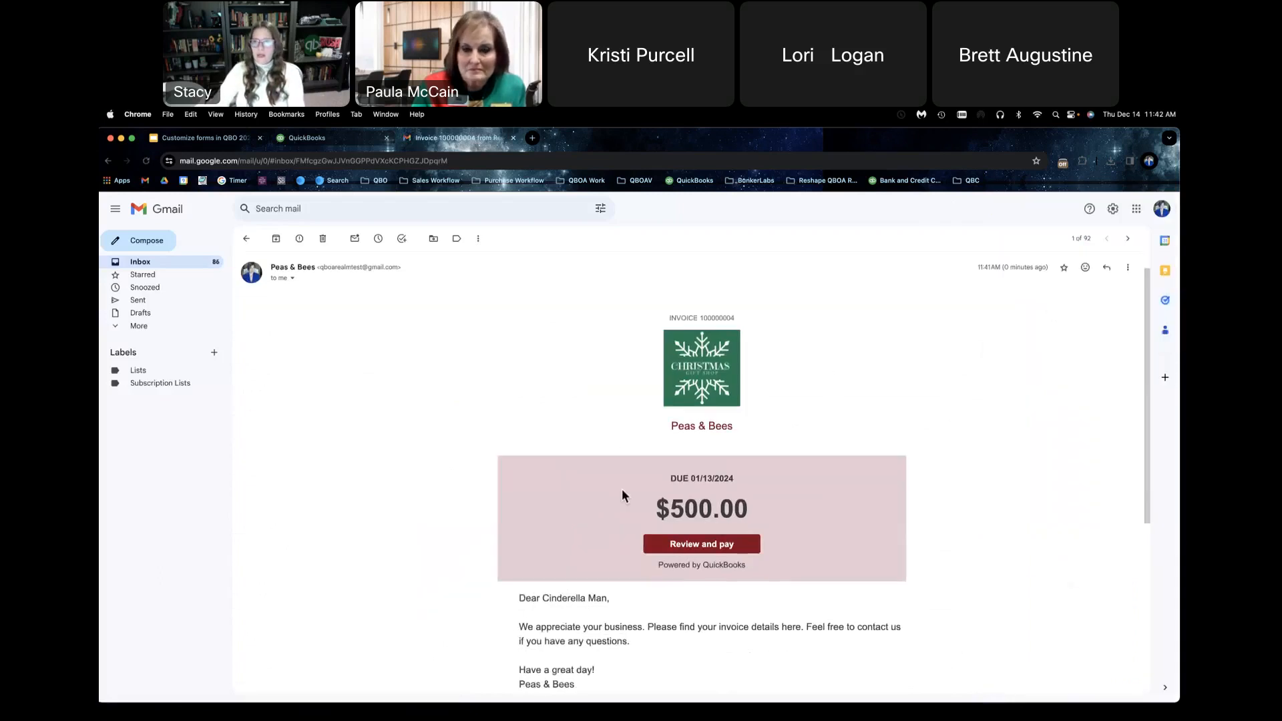
scroll(627, 539, "down", 5)
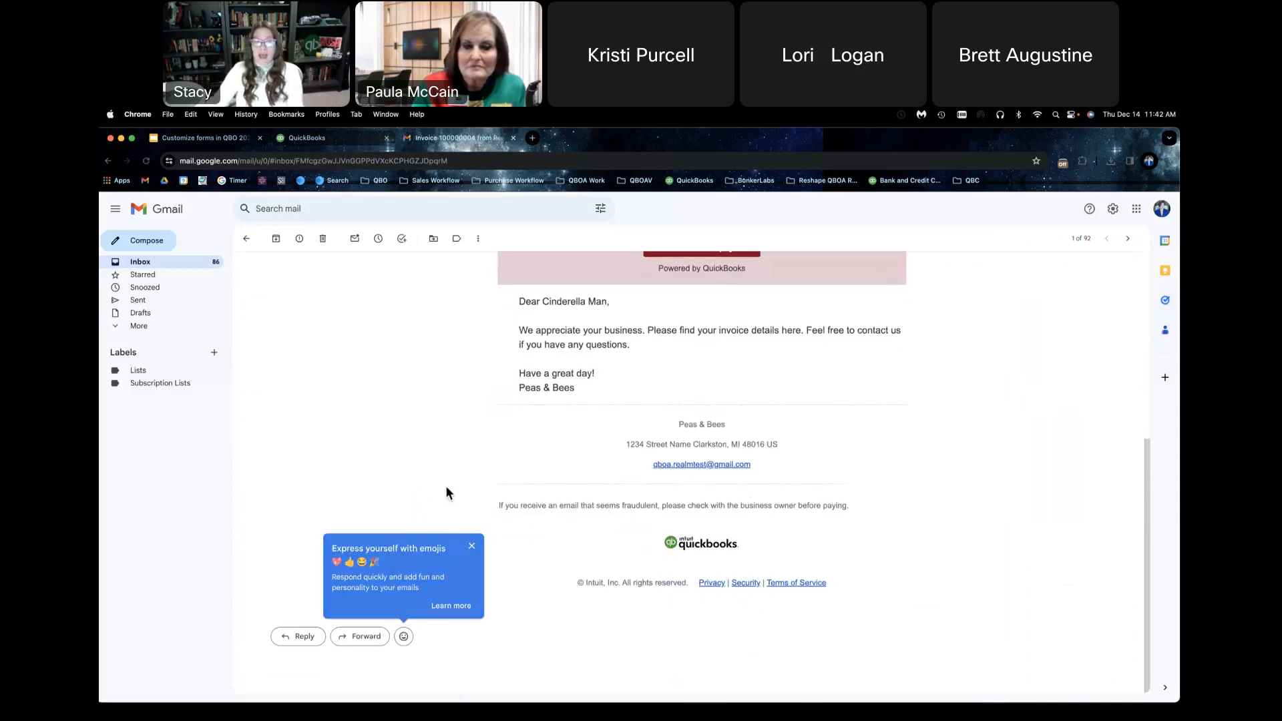
scroll(466, 476, "up", 3)
scroll(466, 476, "up", 2)
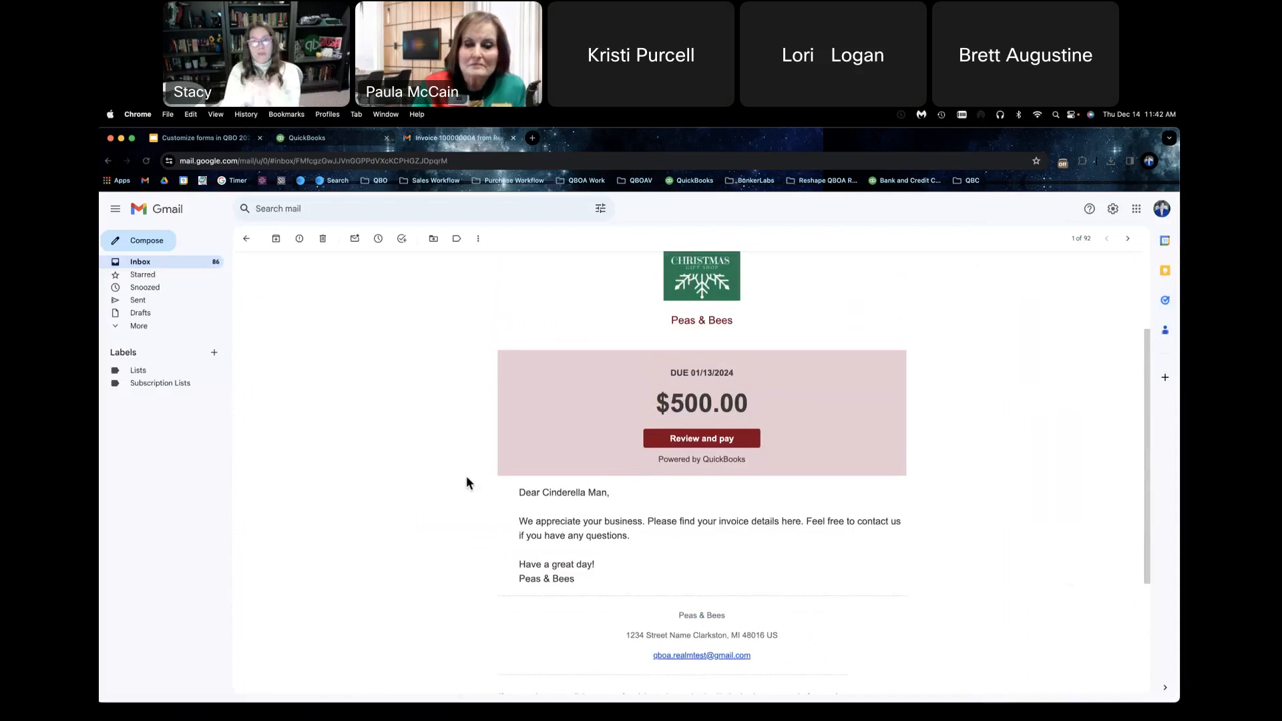
Step: Open the emailed invoice's Review and pay page, decline letting Peas & Bees know about payment, and view the full invoice
left_click(733, 452)
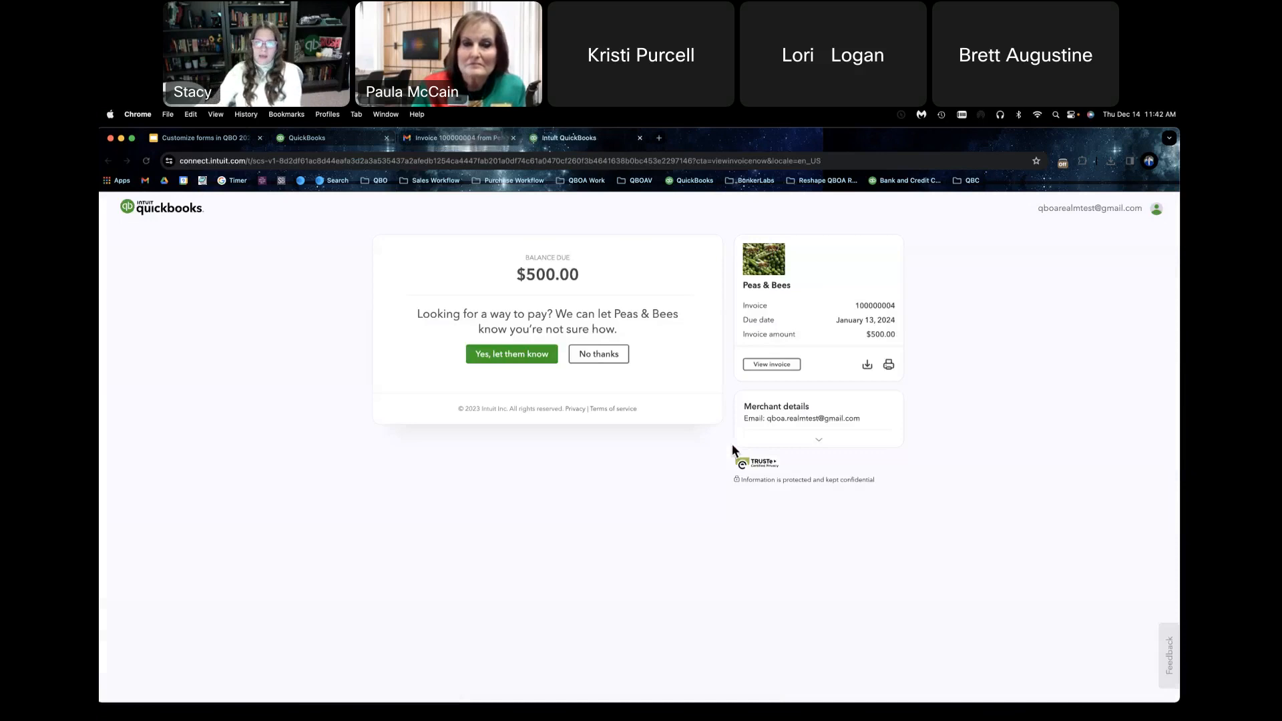
left_click(589, 360)
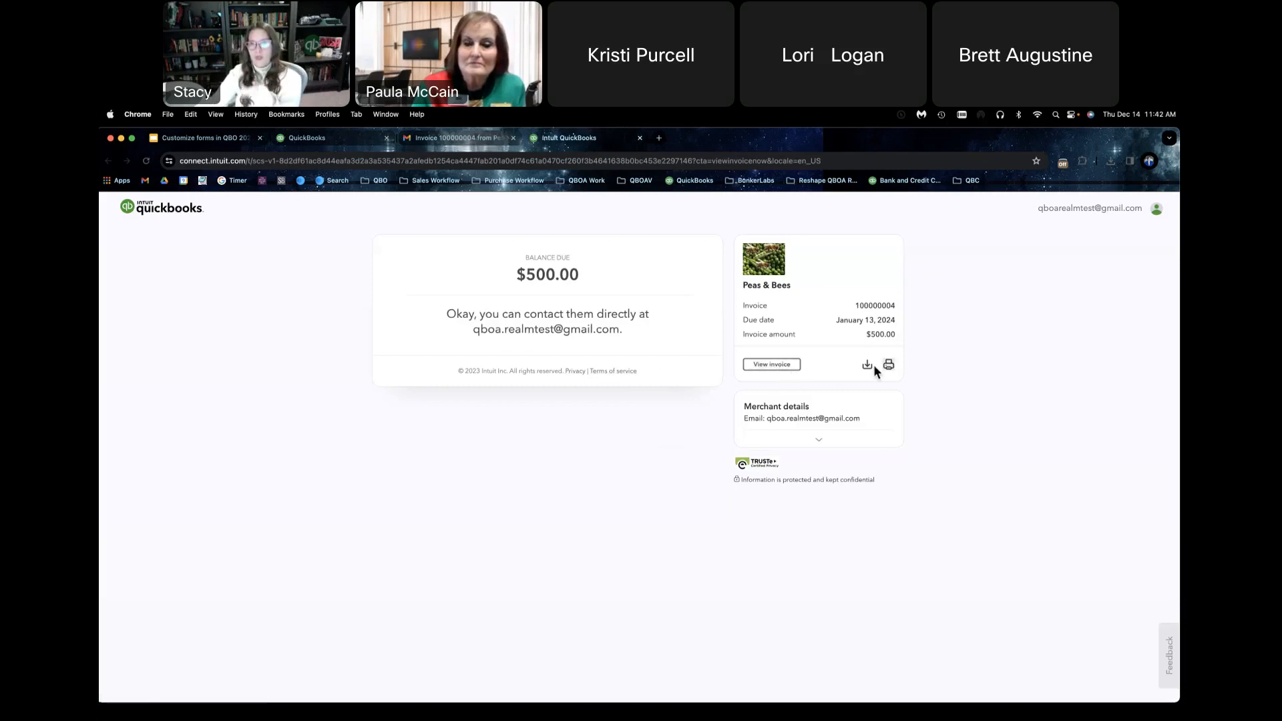
left_click(794, 366)
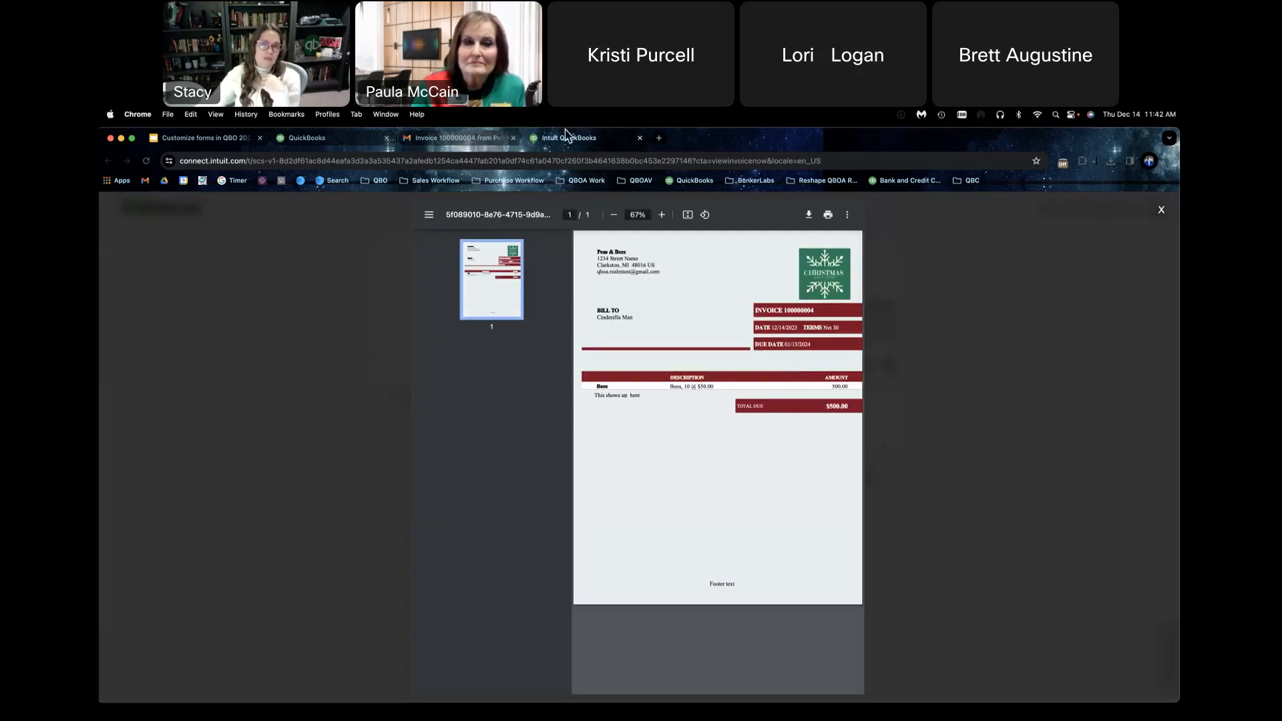
left_click(480, 142)
left_click(531, 142)
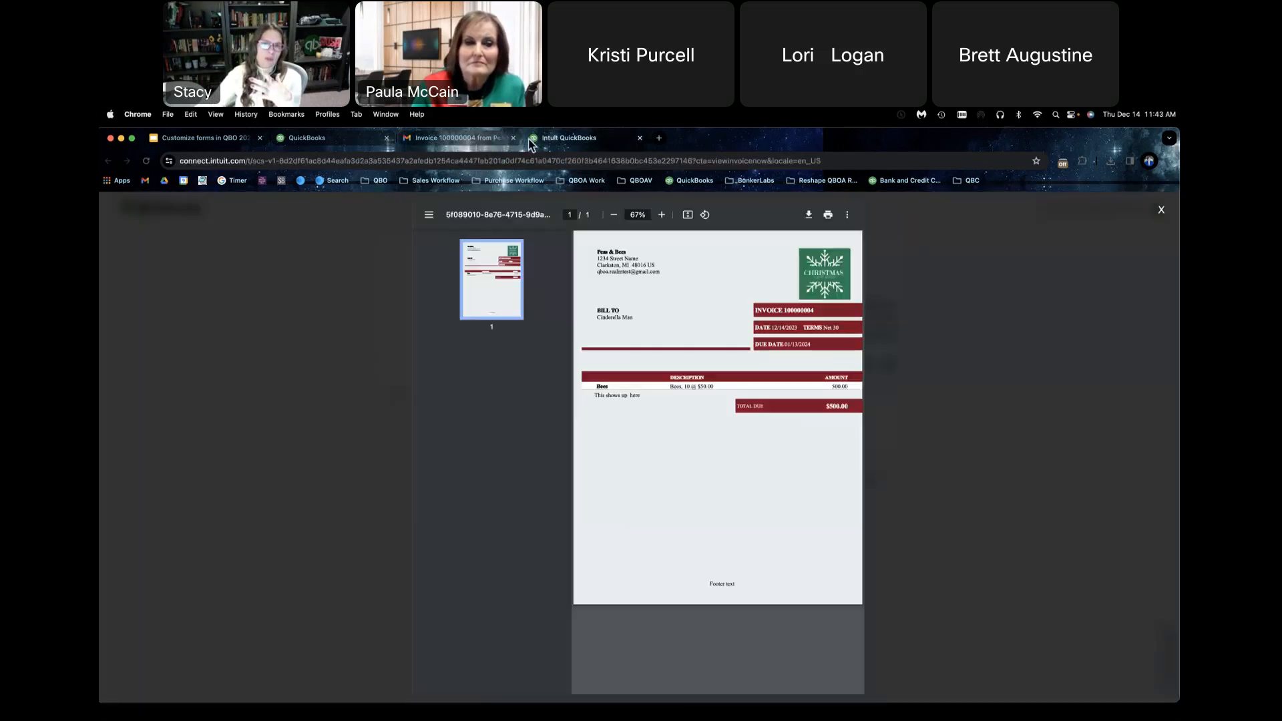
Step: Close the online payment page and switch back to QuickBooks Online
right_click(531, 143)
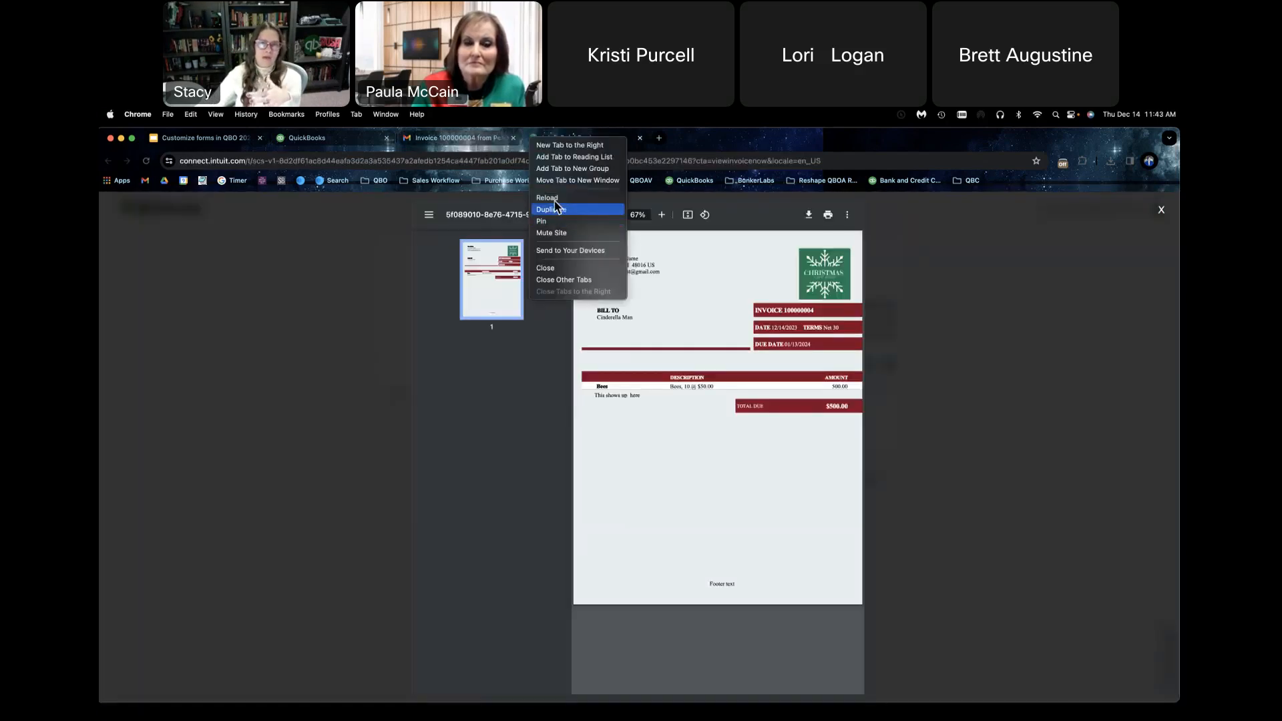
left_click(560, 271)
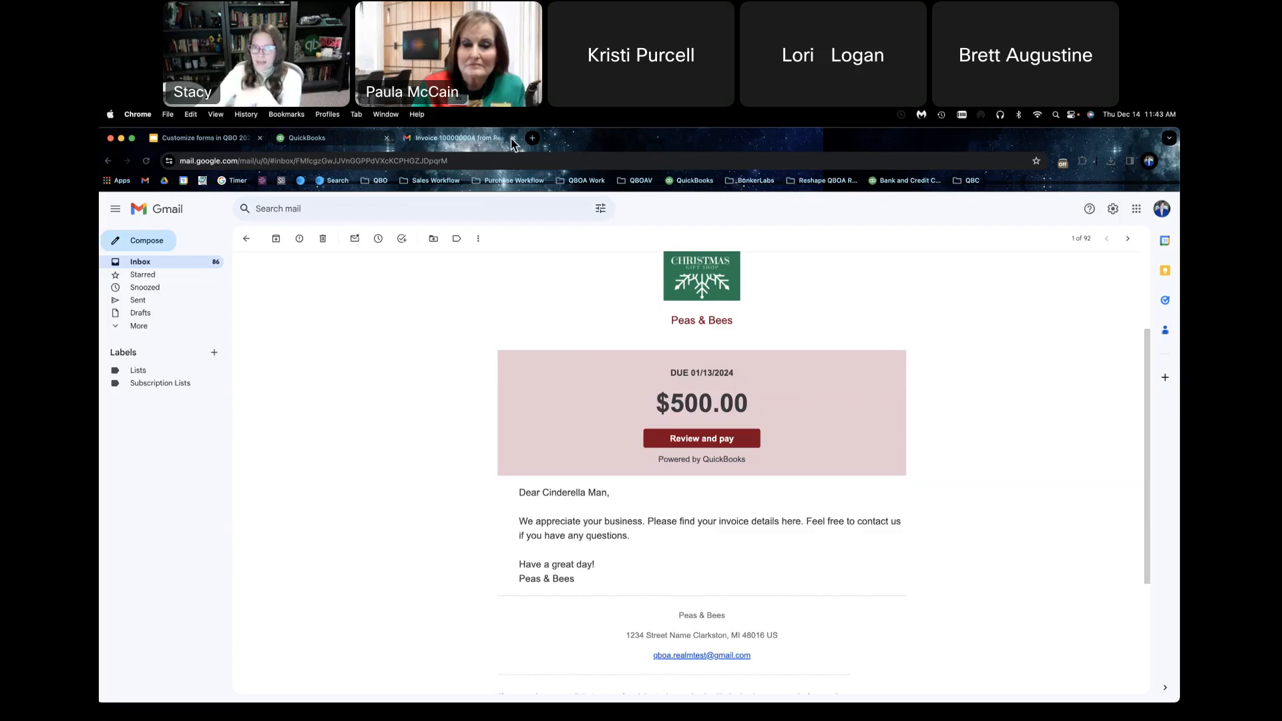
left_click(352, 140)
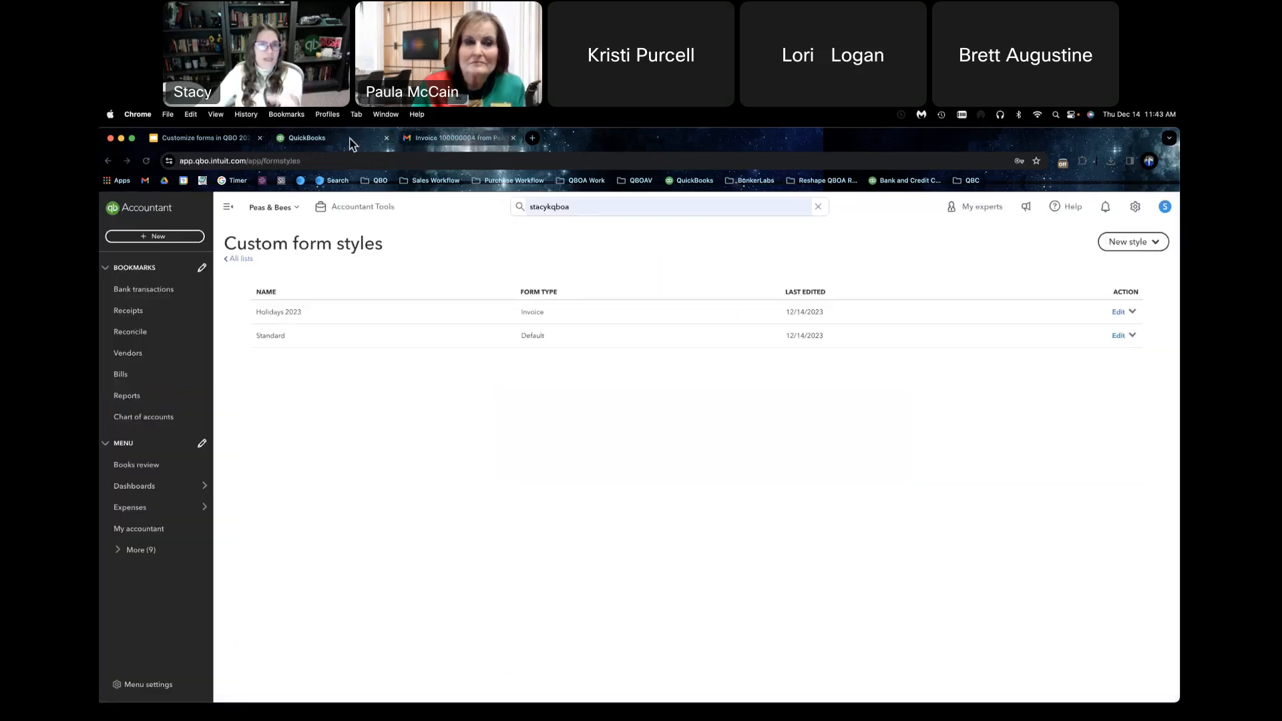
Step: Start a new sales receipt and assign it to the last customer in the customer list
left_click(182, 239)
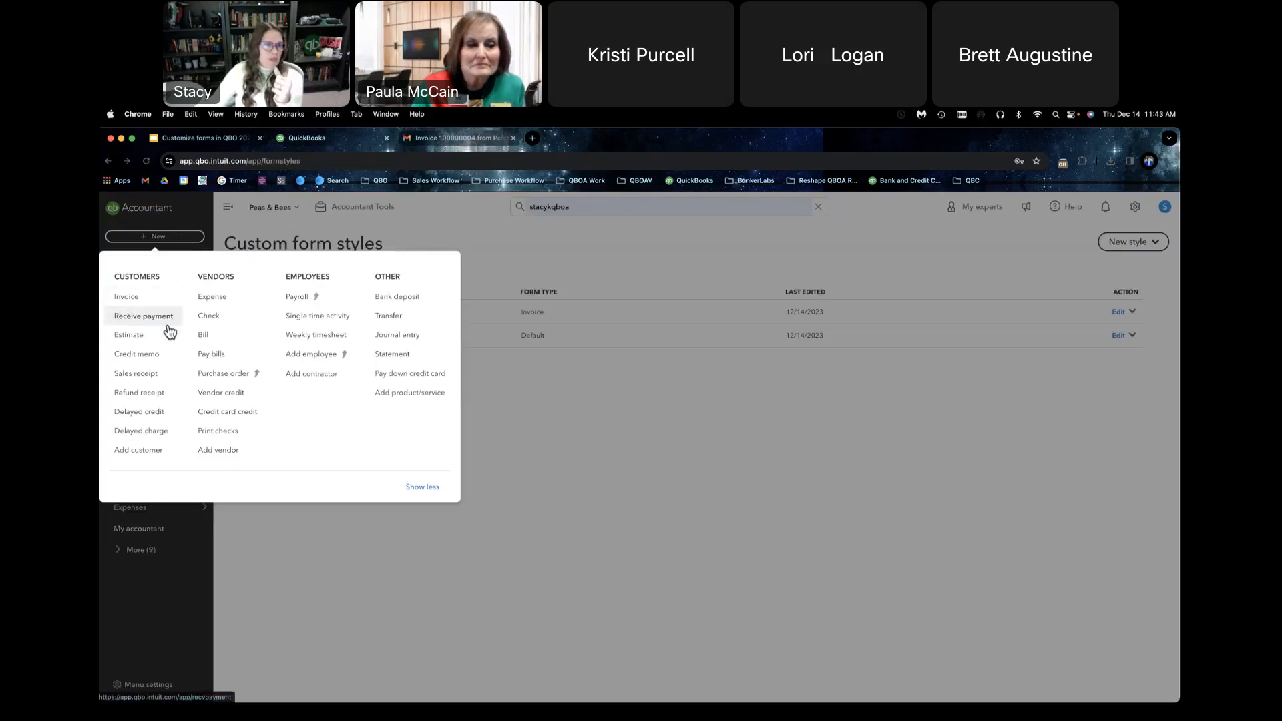
left_click(171, 375)
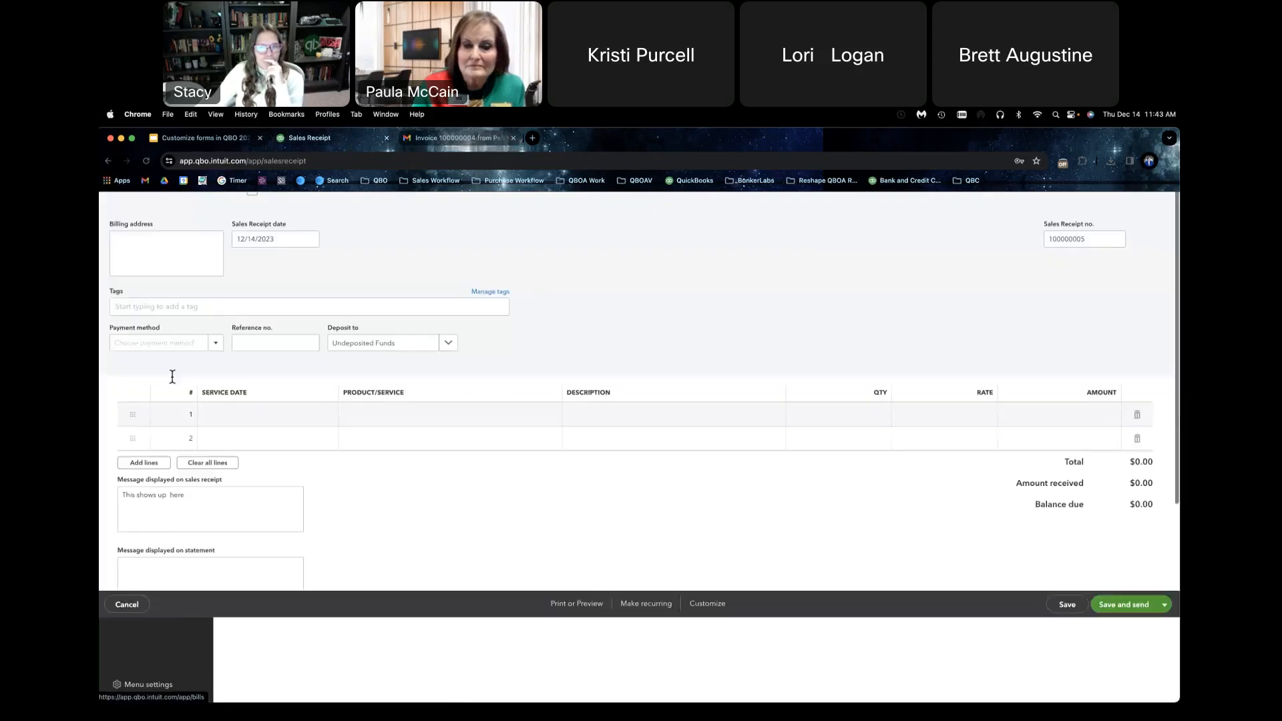
left_click(229, 256)
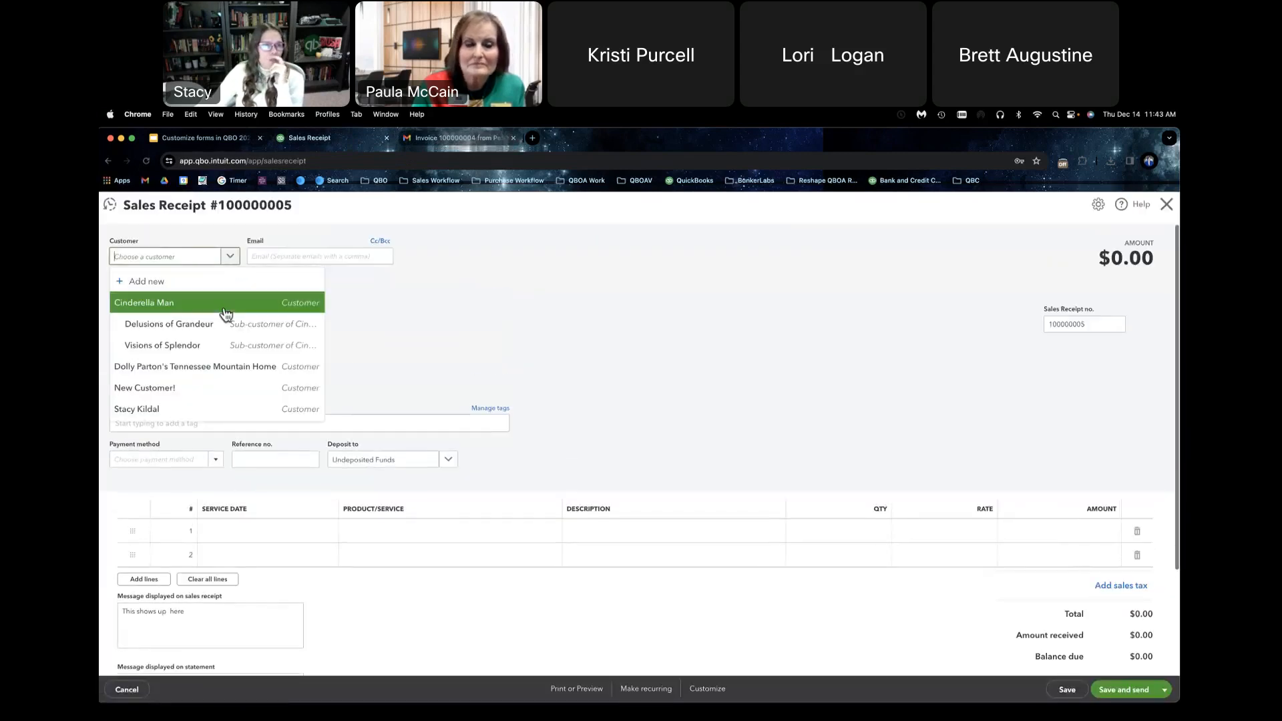
left_click(232, 407)
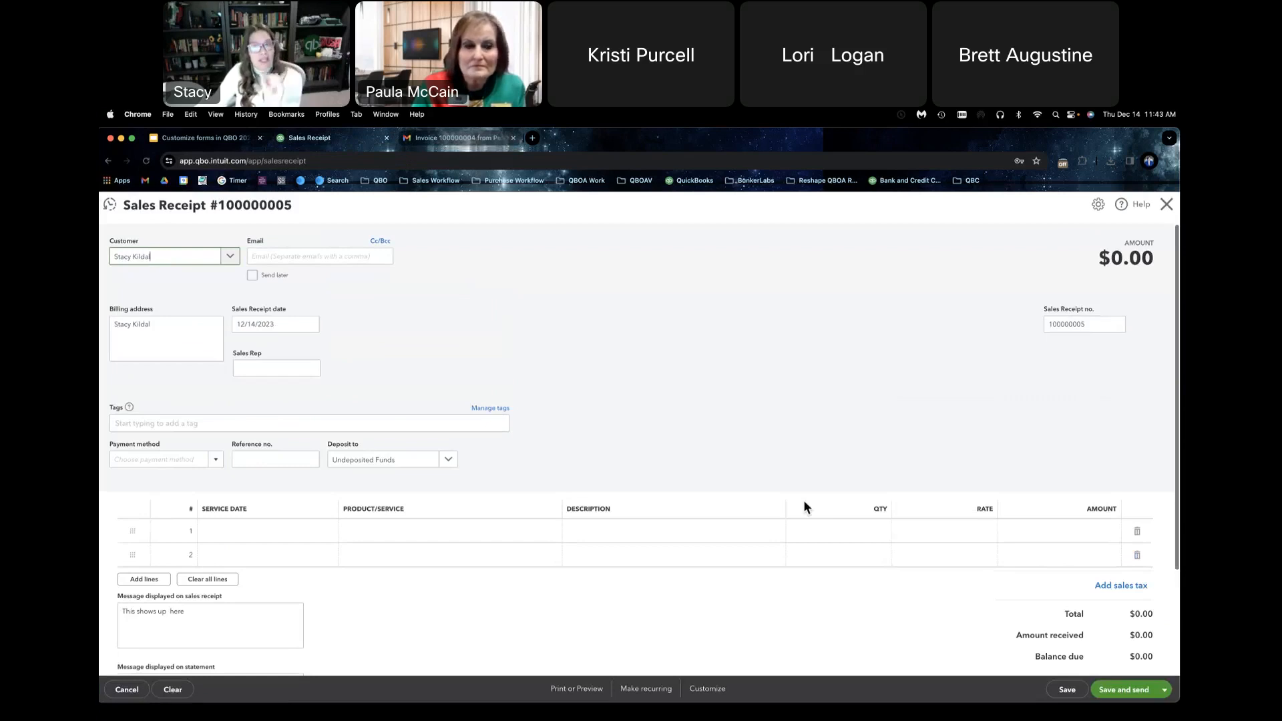
Step: Check the form style options available for customizing the sales receipt, and leave the receipt without saving
left_click(711, 691)
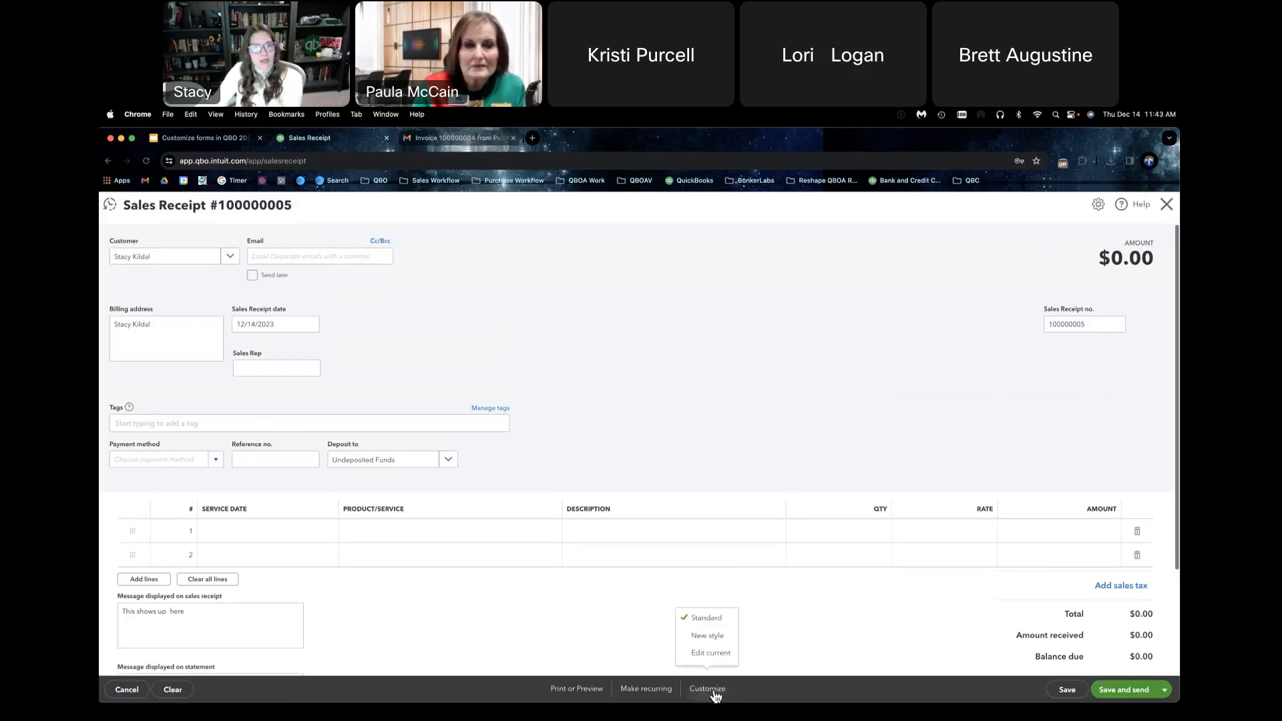
left_click(722, 651)
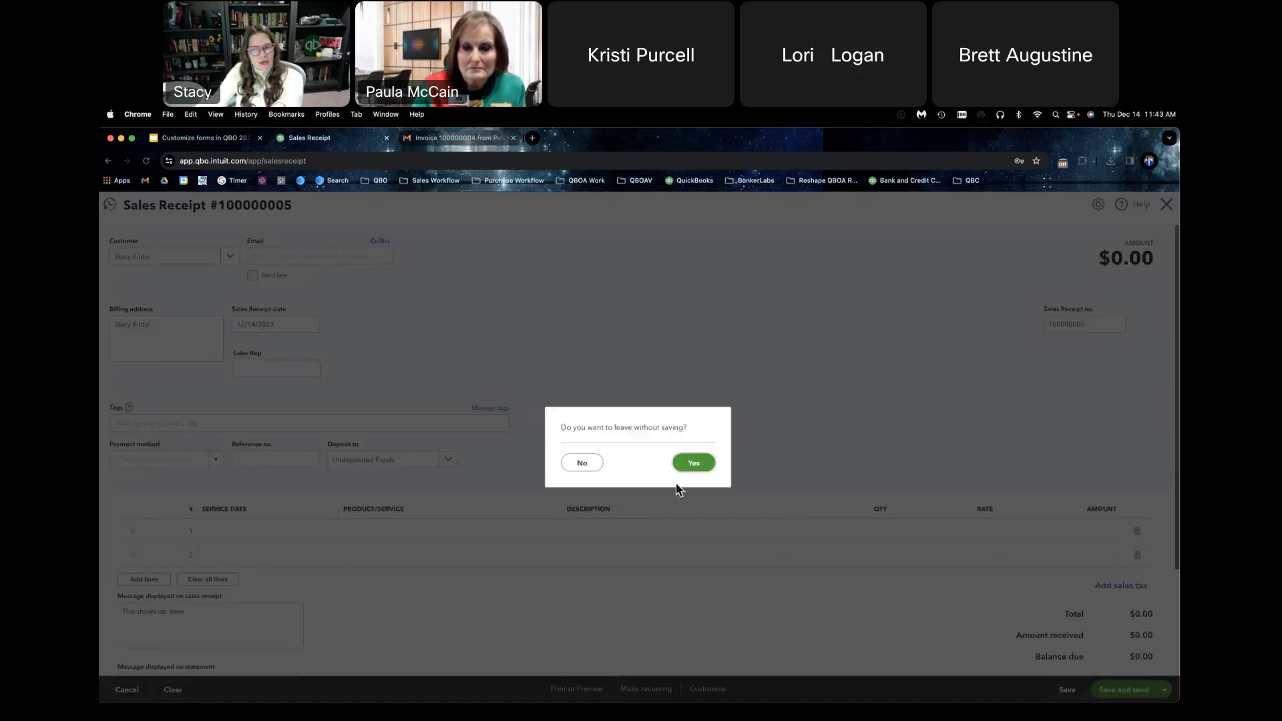
left_click(576, 466)
left_click(717, 689)
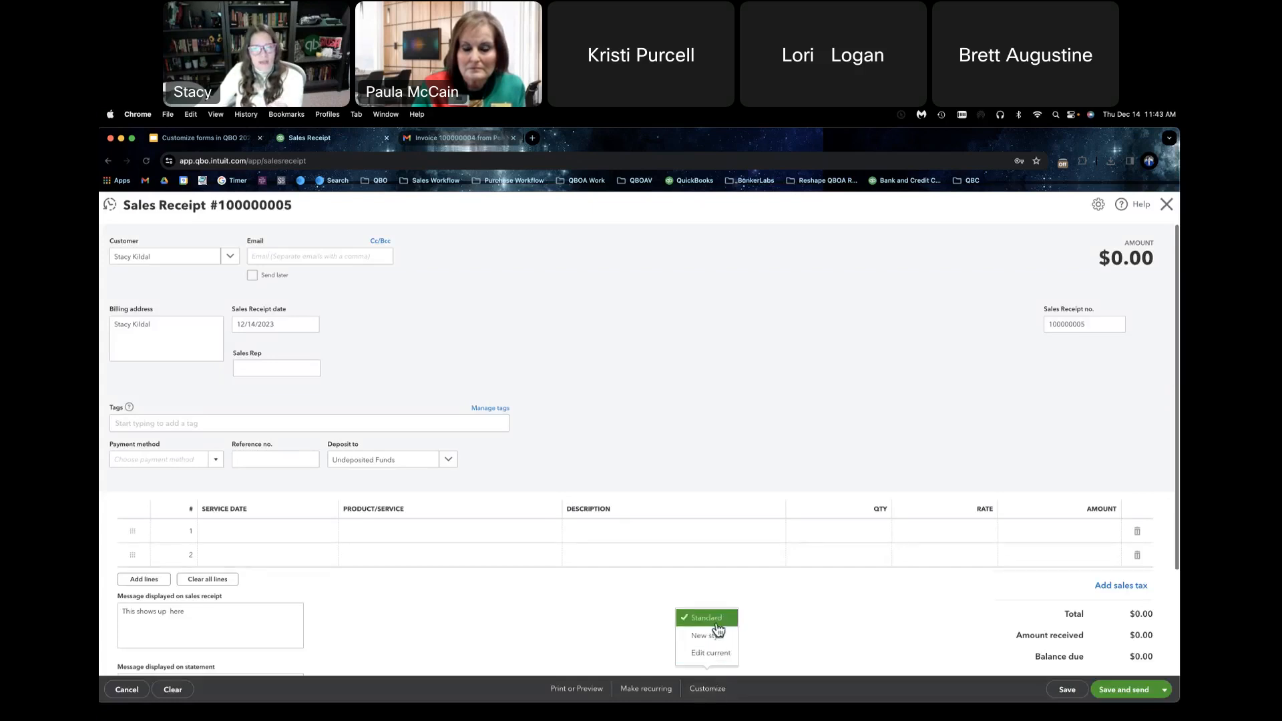
left_click(1165, 204)
left_click(704, 463)
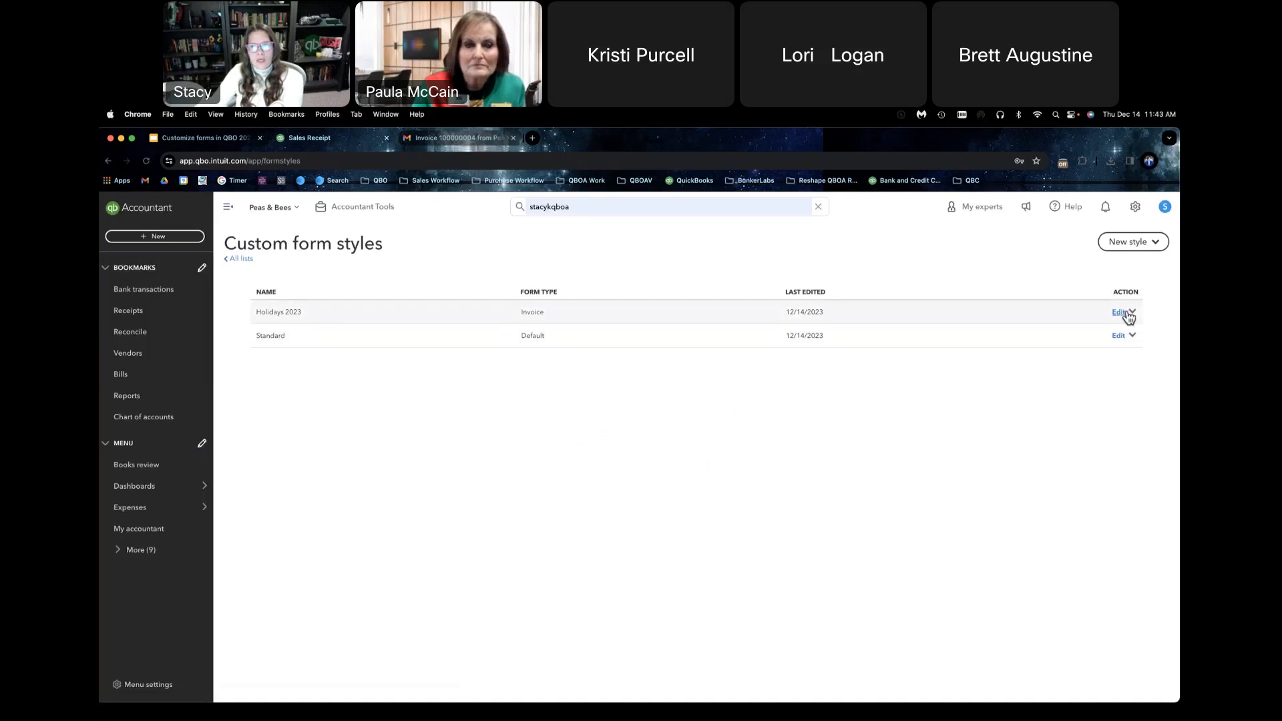
Step: View the Holidays 2023 form style's available actions and its design editor, closing the editor without saving and reopening it
left_click(1132, 312)
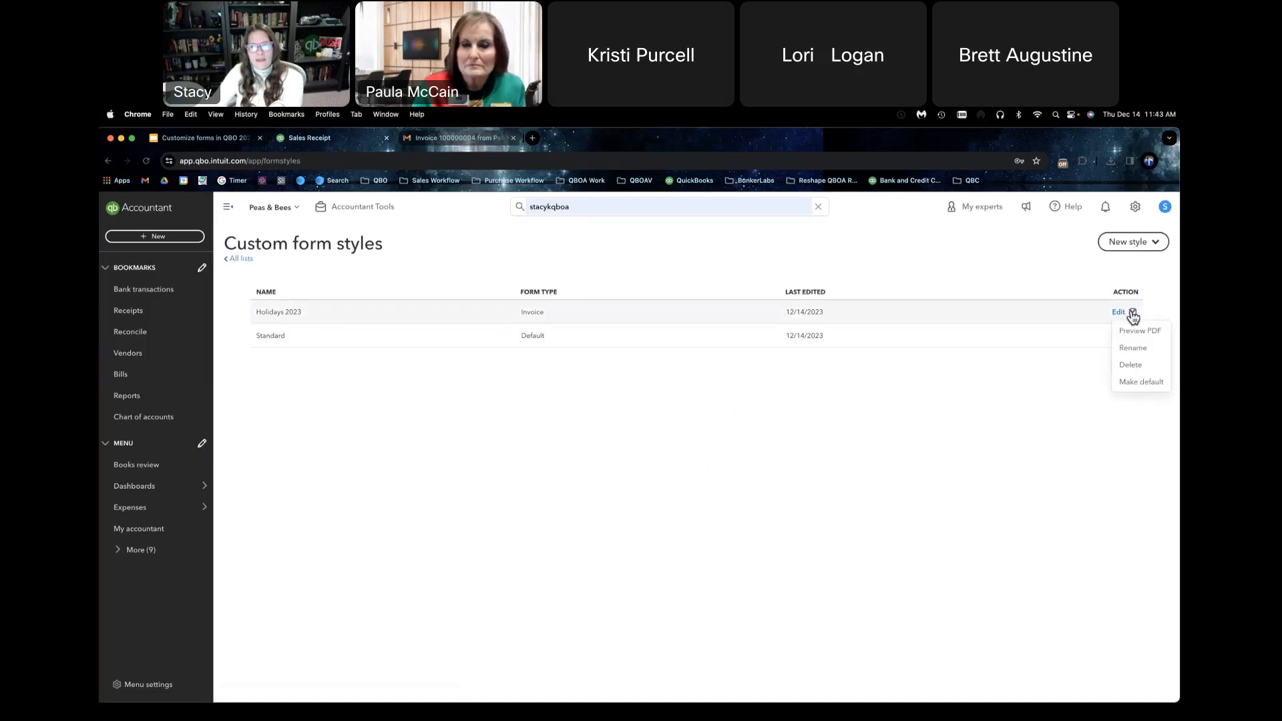
left_click(1120, 311)
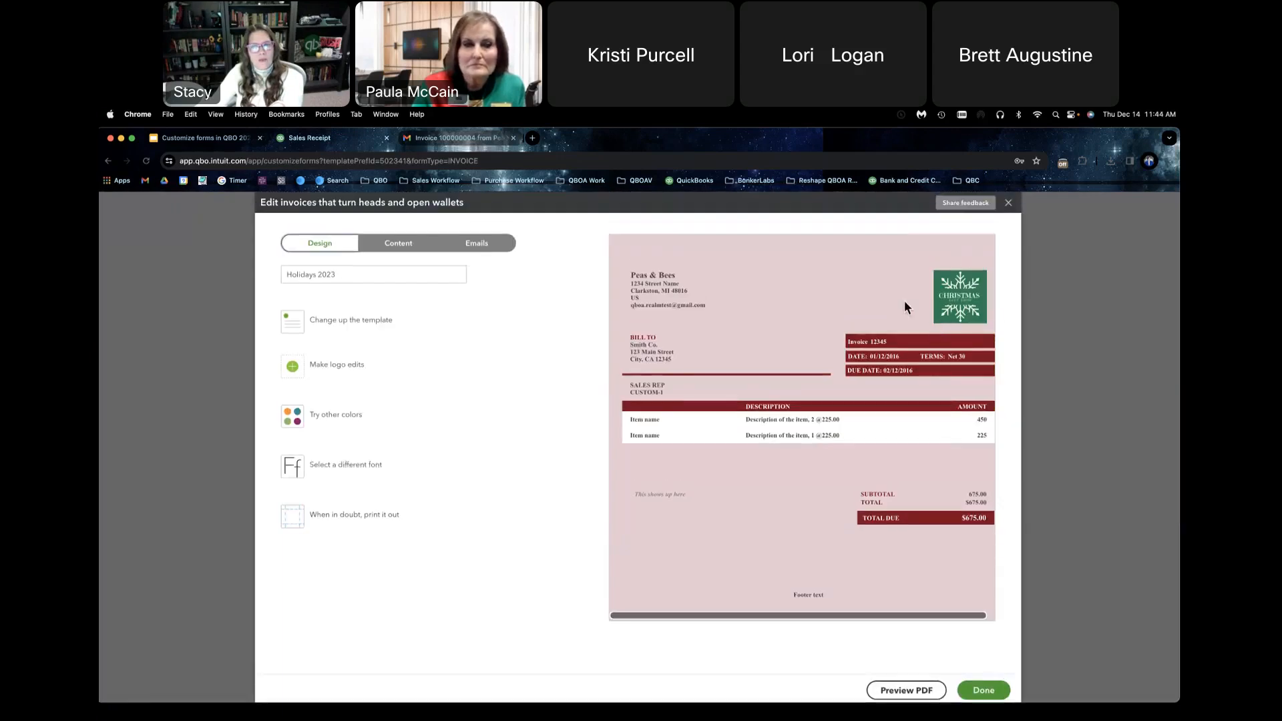
left_click(1008, 202)
left_click(596, 466)
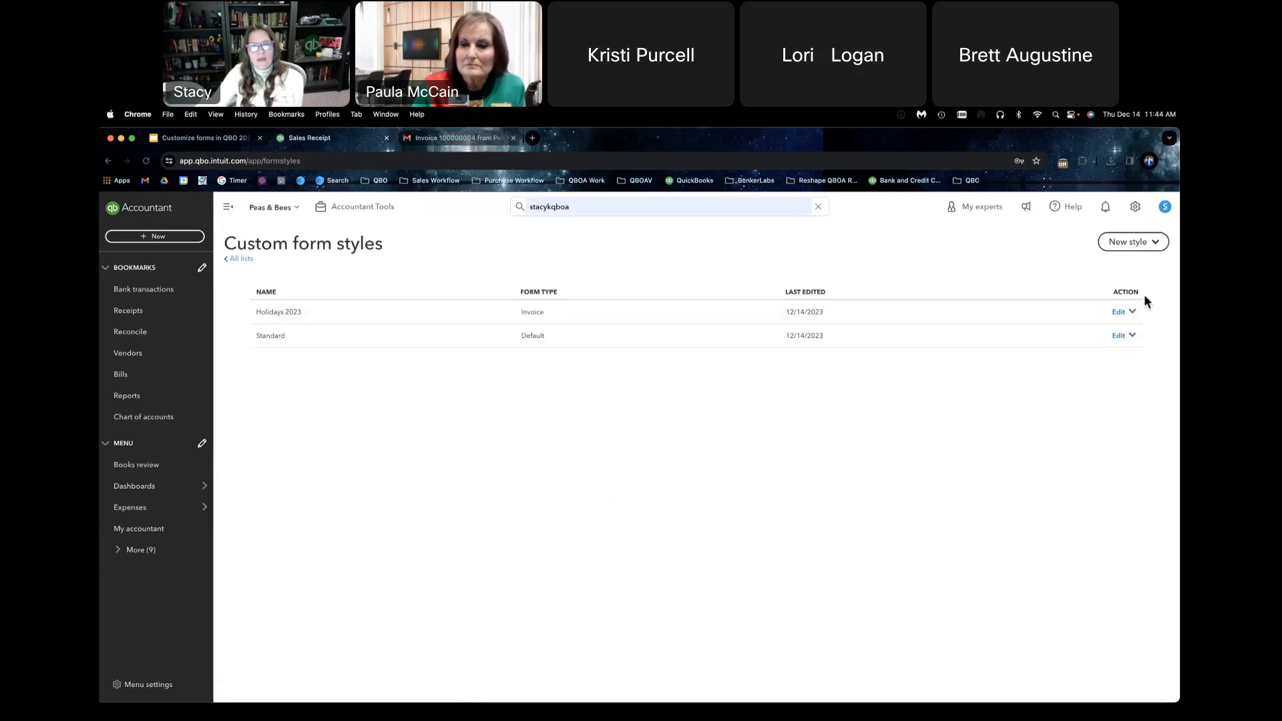
left_click(1128, 312)
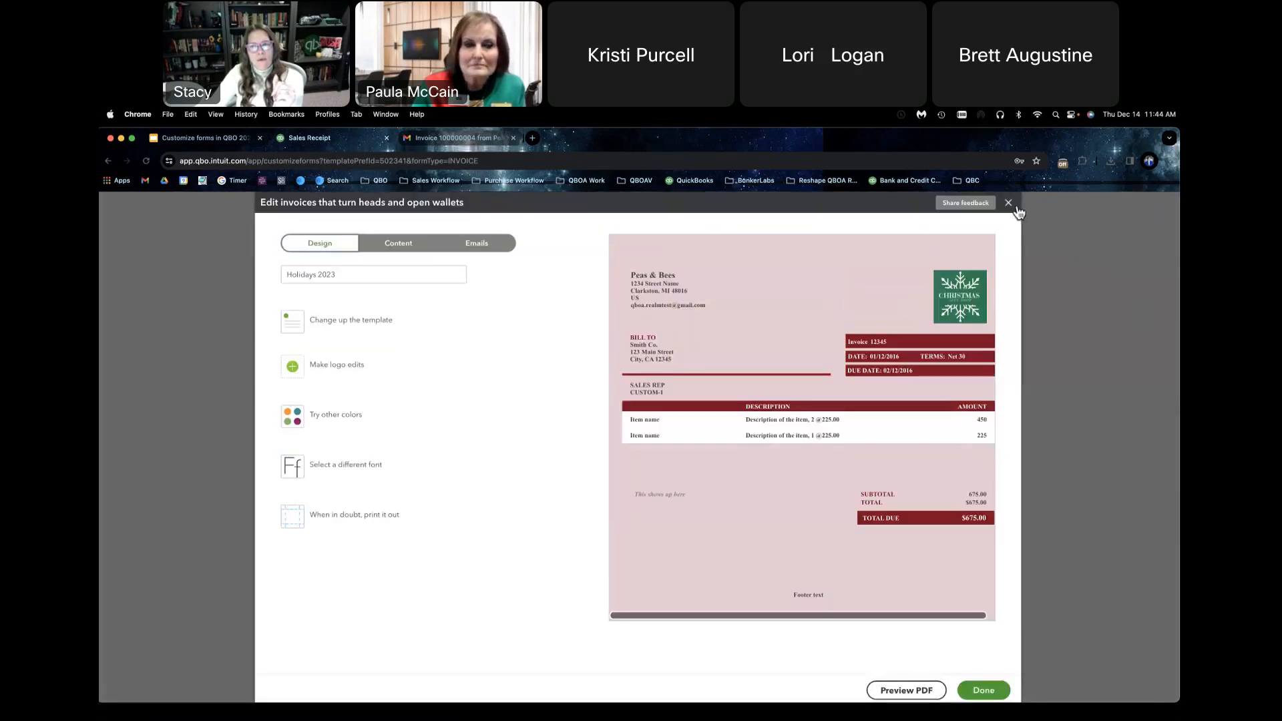
Step: Close the Holidays 2023 style editor without saving and check the actions available for that style
left_click(1009, 204)
left_click(567, 463)
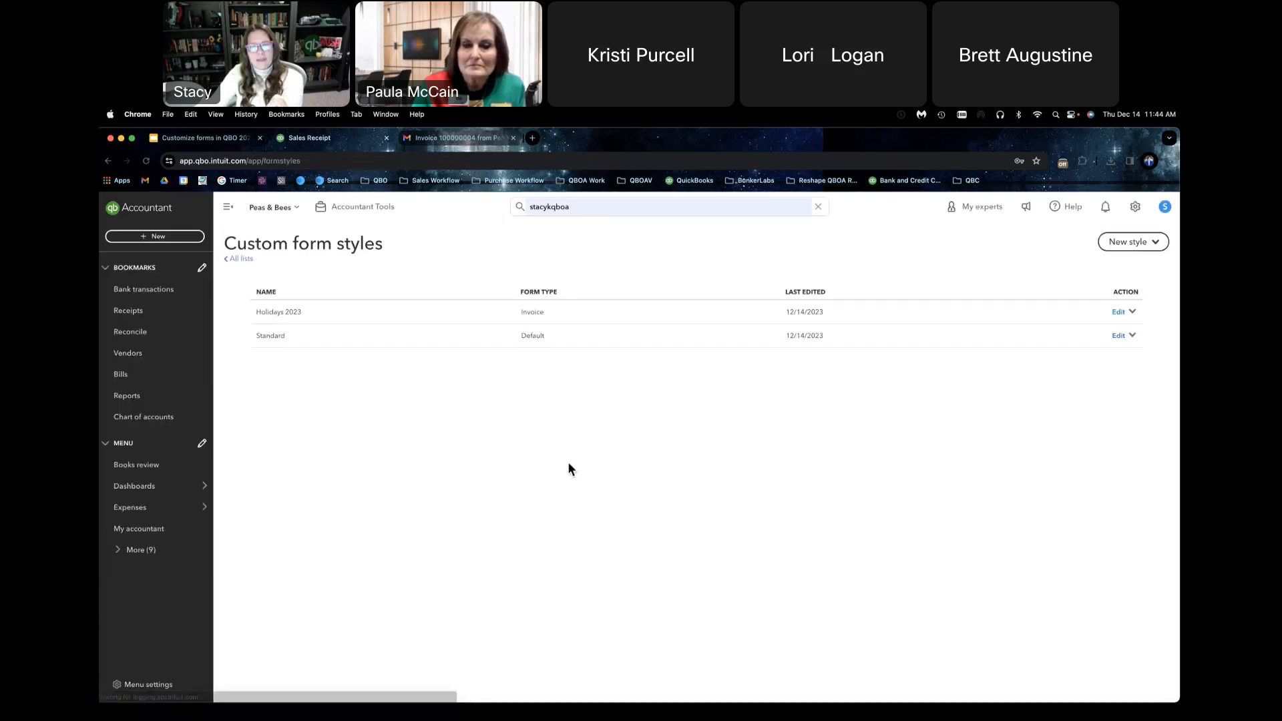
left_click(1133, 312)
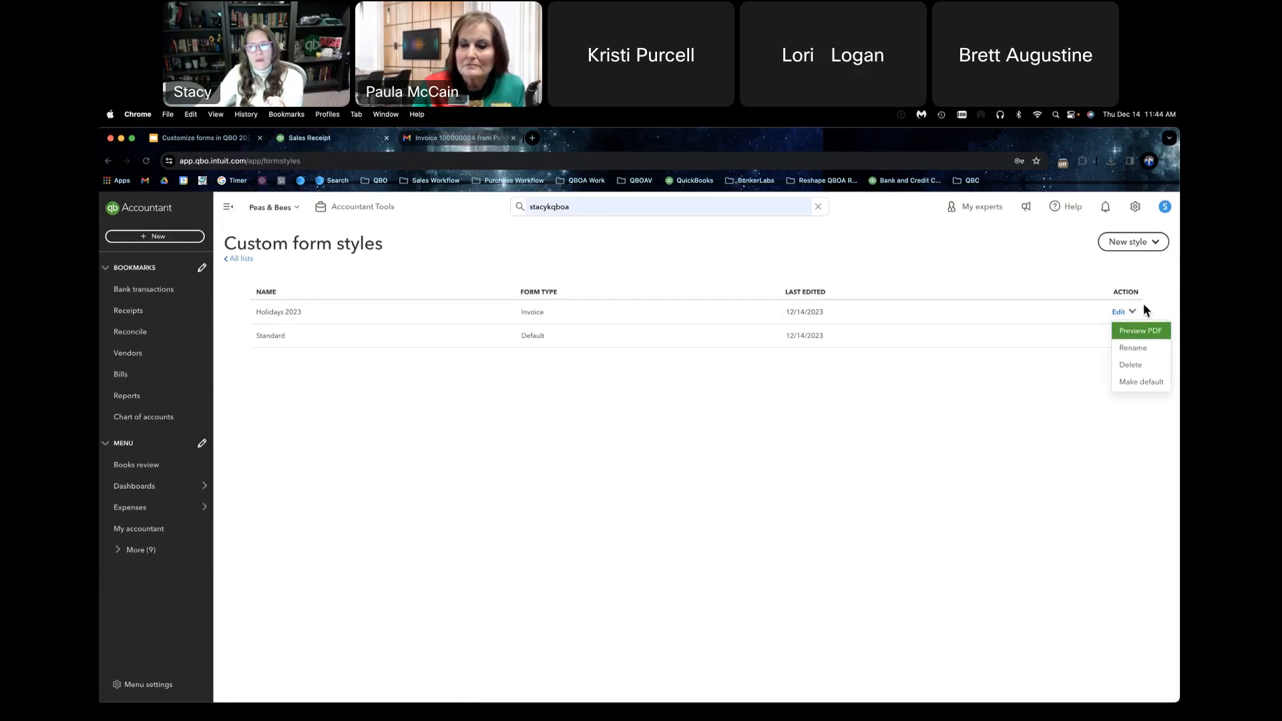
Step: Create a new sales receipt form style and name it "SR Holidays"
left_click(1145, 244)
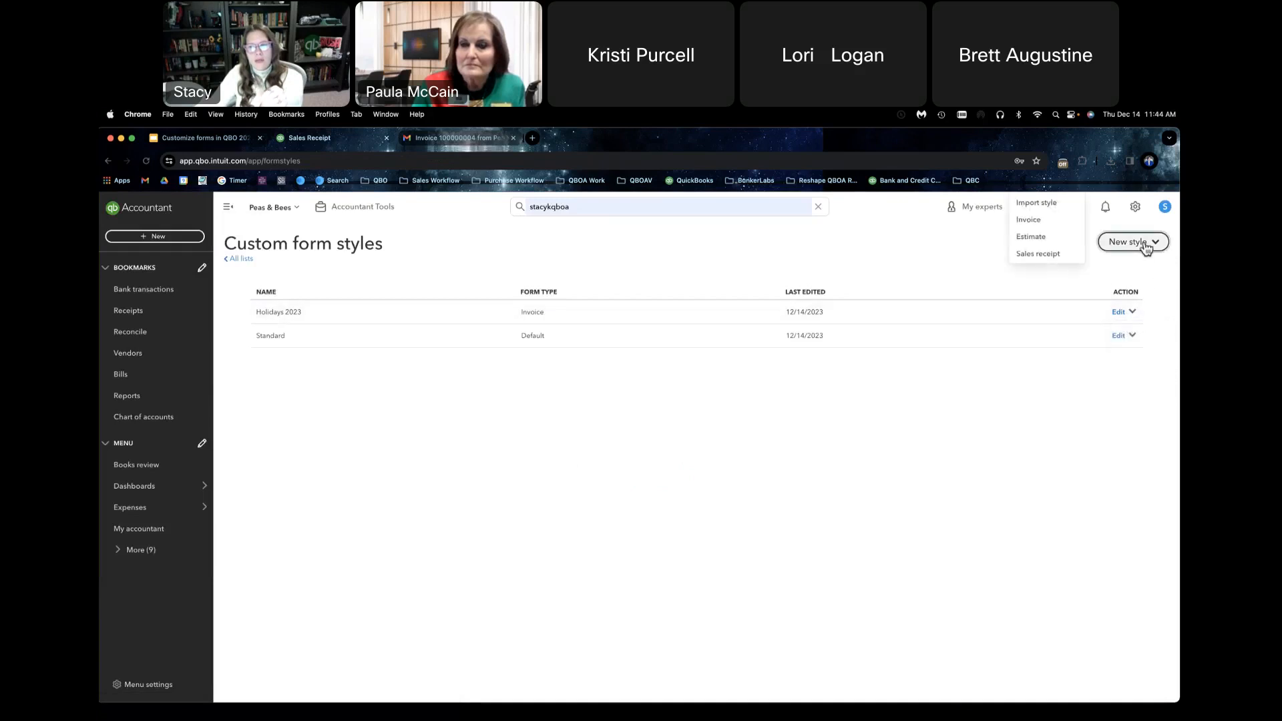
left_click(1042, 254)
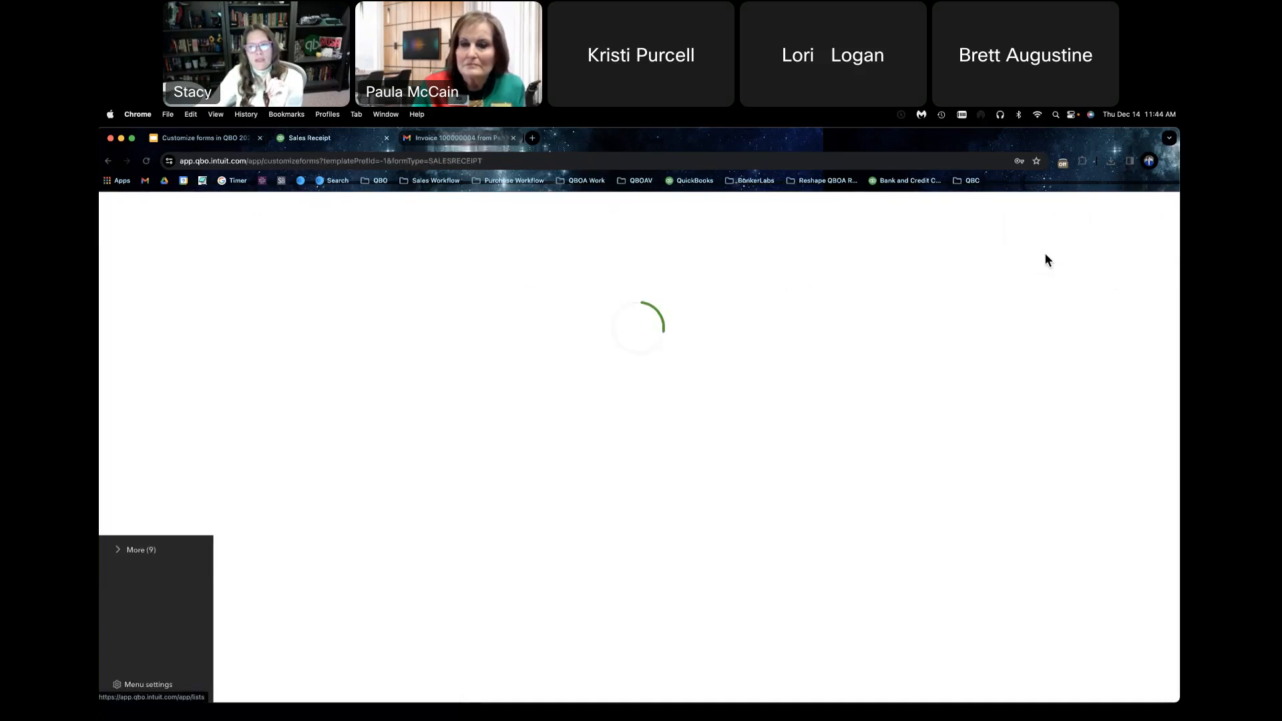
left_click(450, 275)
left_click_drag(450, 275, 220, 262)
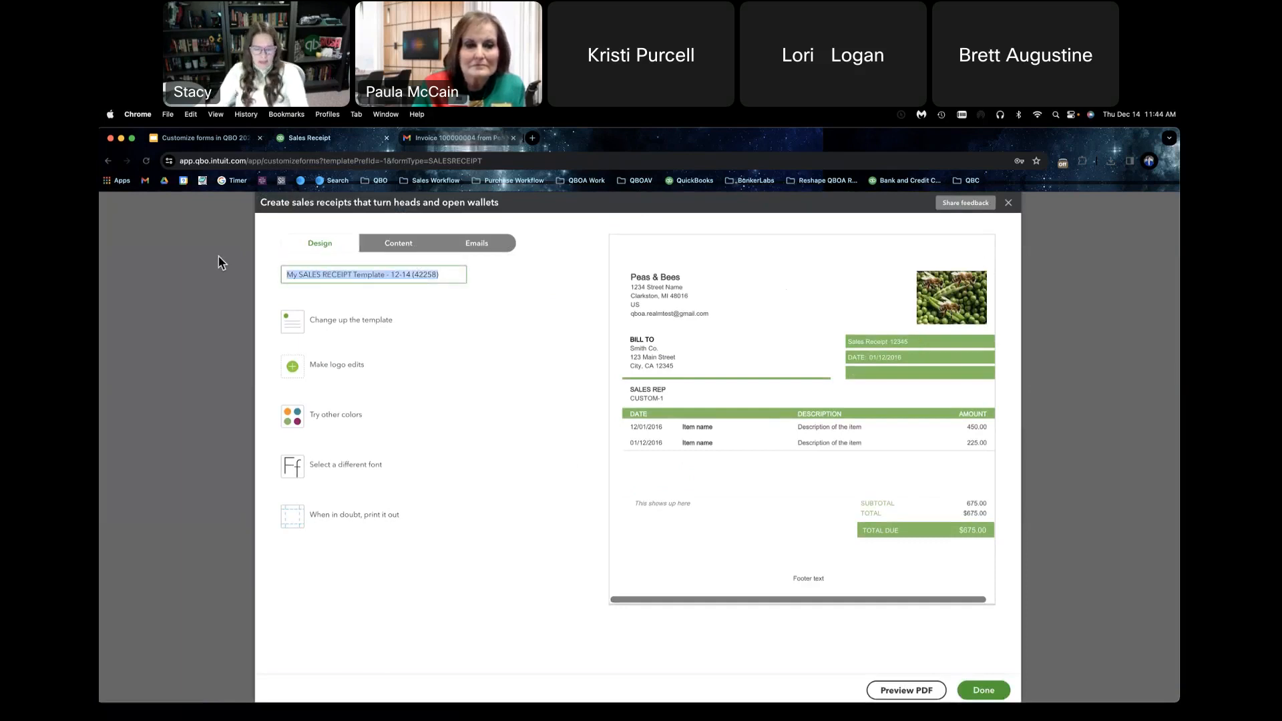
type("SAR")
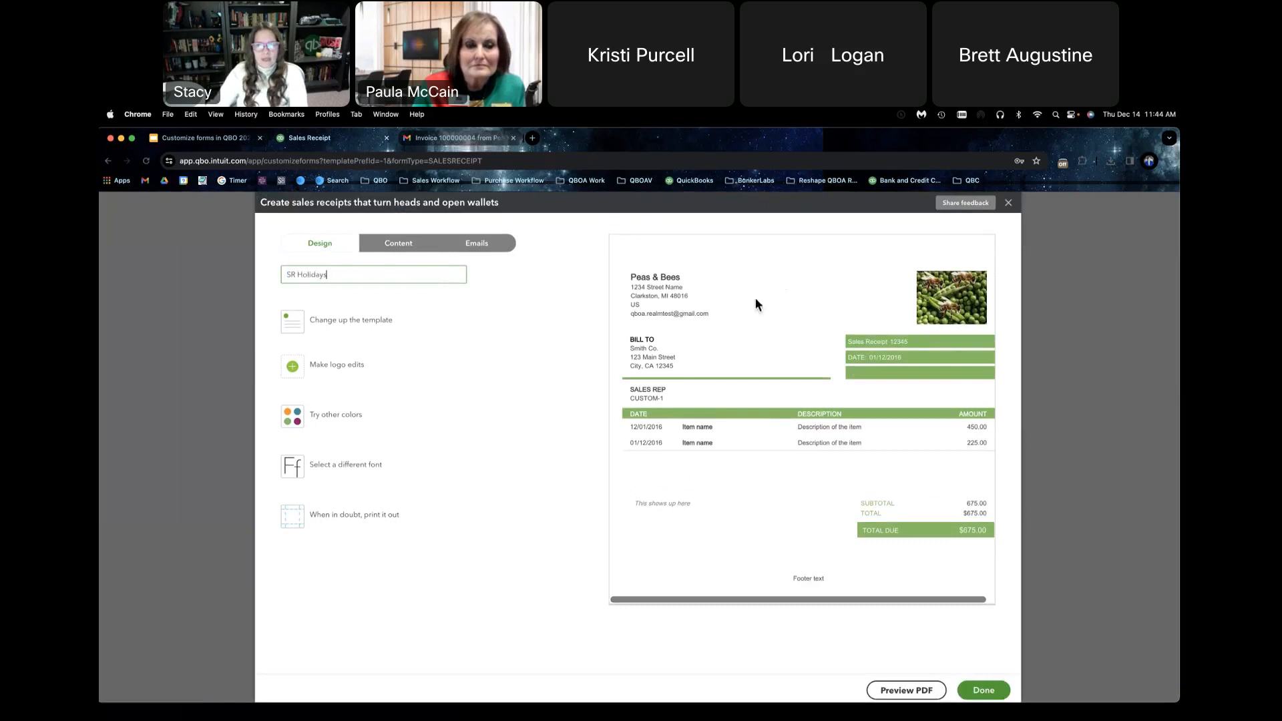
Step: Replace the style's logo with the saved green Christmas snowflake logo and set its color to dark red
left_click(323, 365)
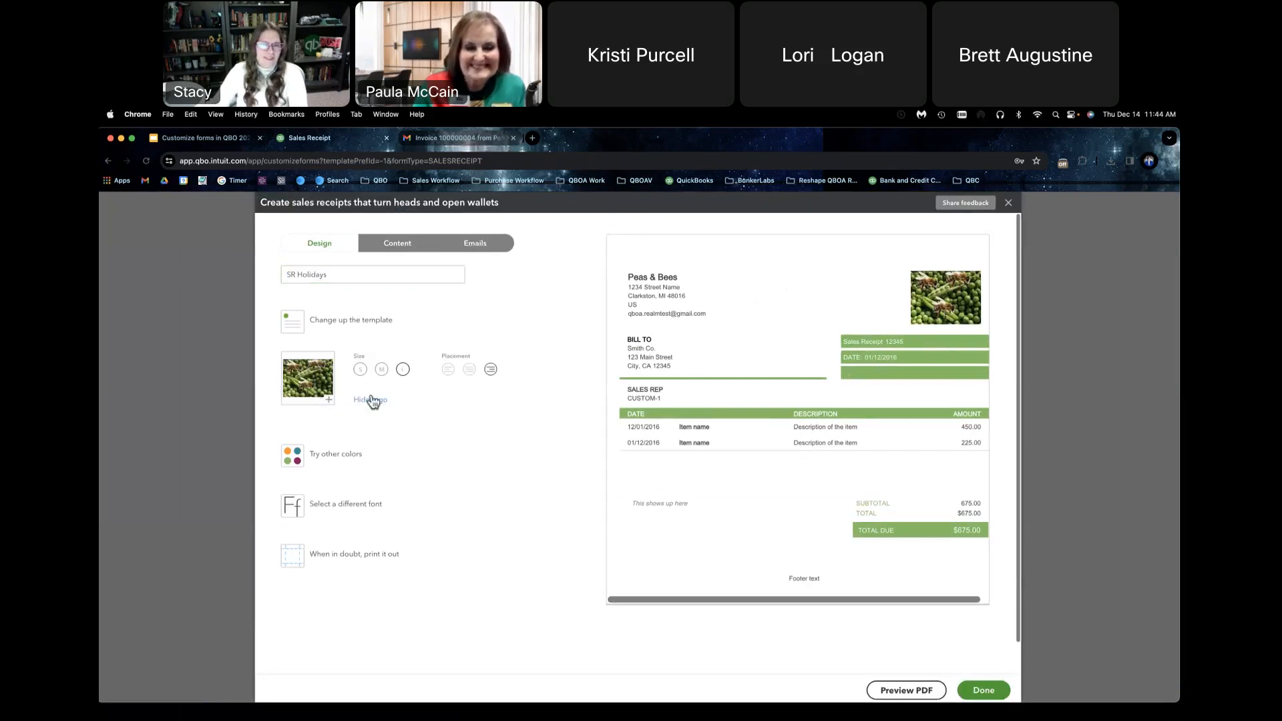
left_click(327, 399)
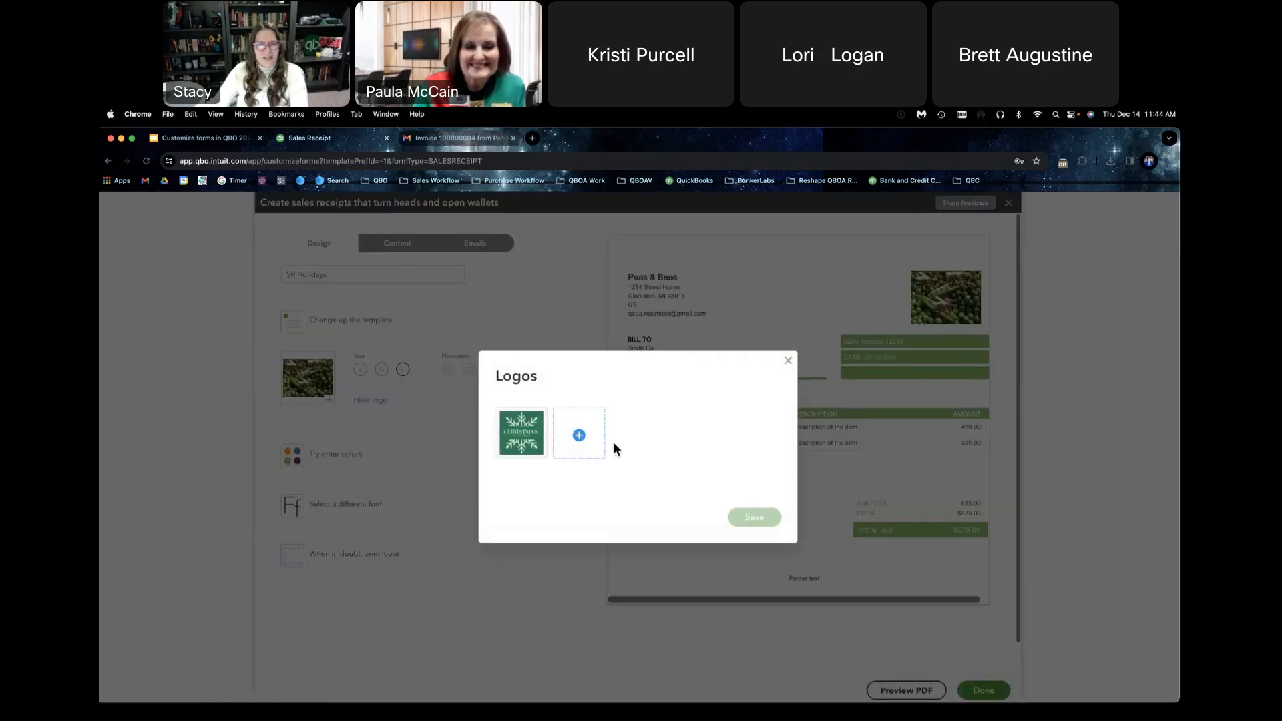
left_click(511, 437)
left_click(753, 518)
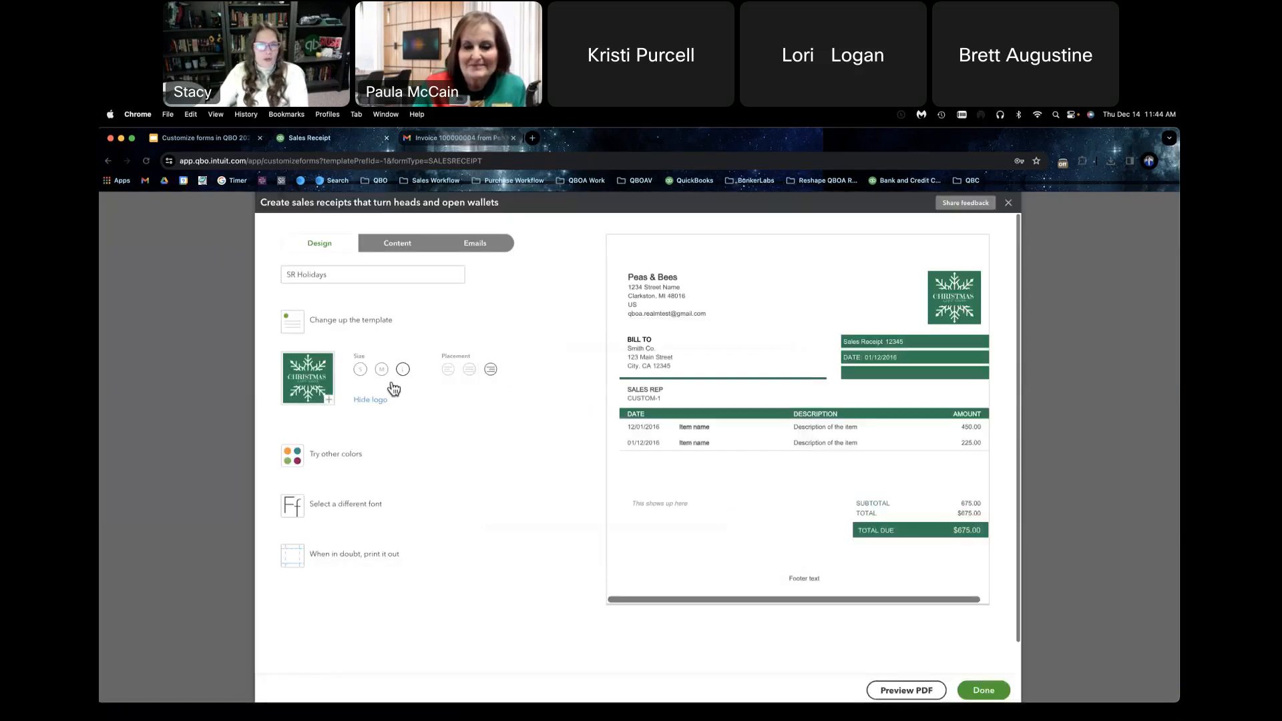
left_click(364, 452)
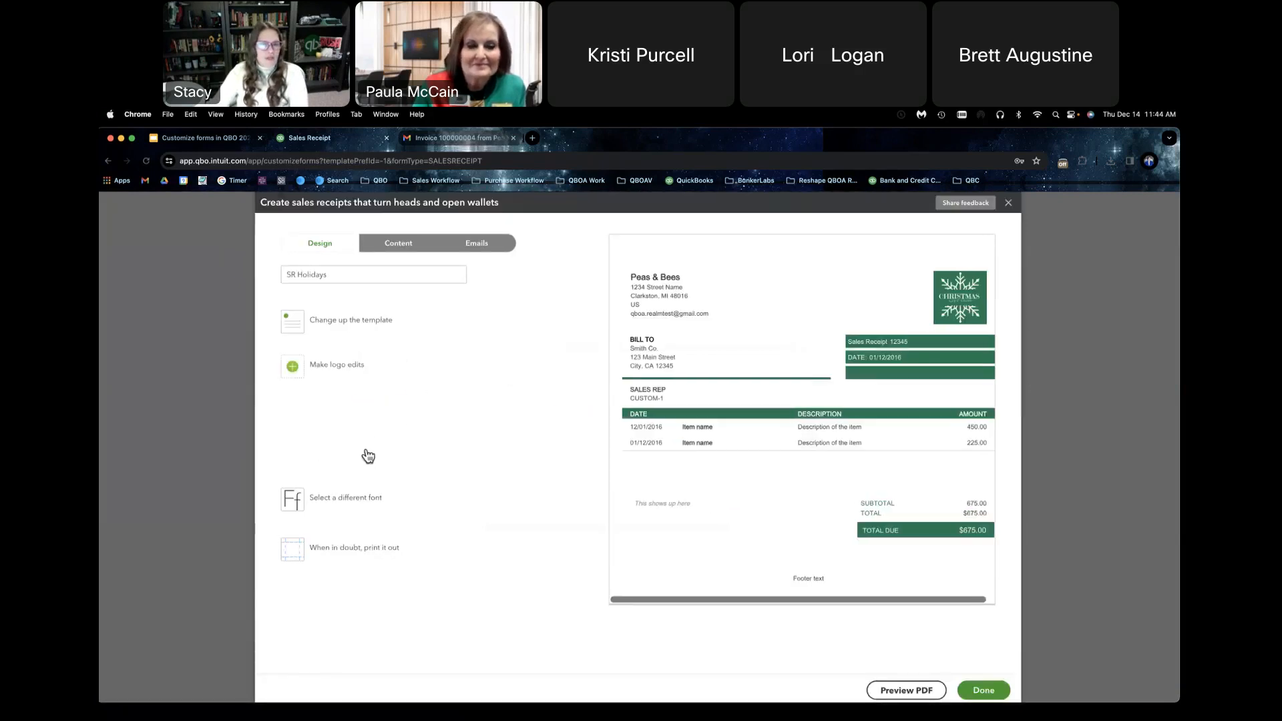
left_click(400, 420)
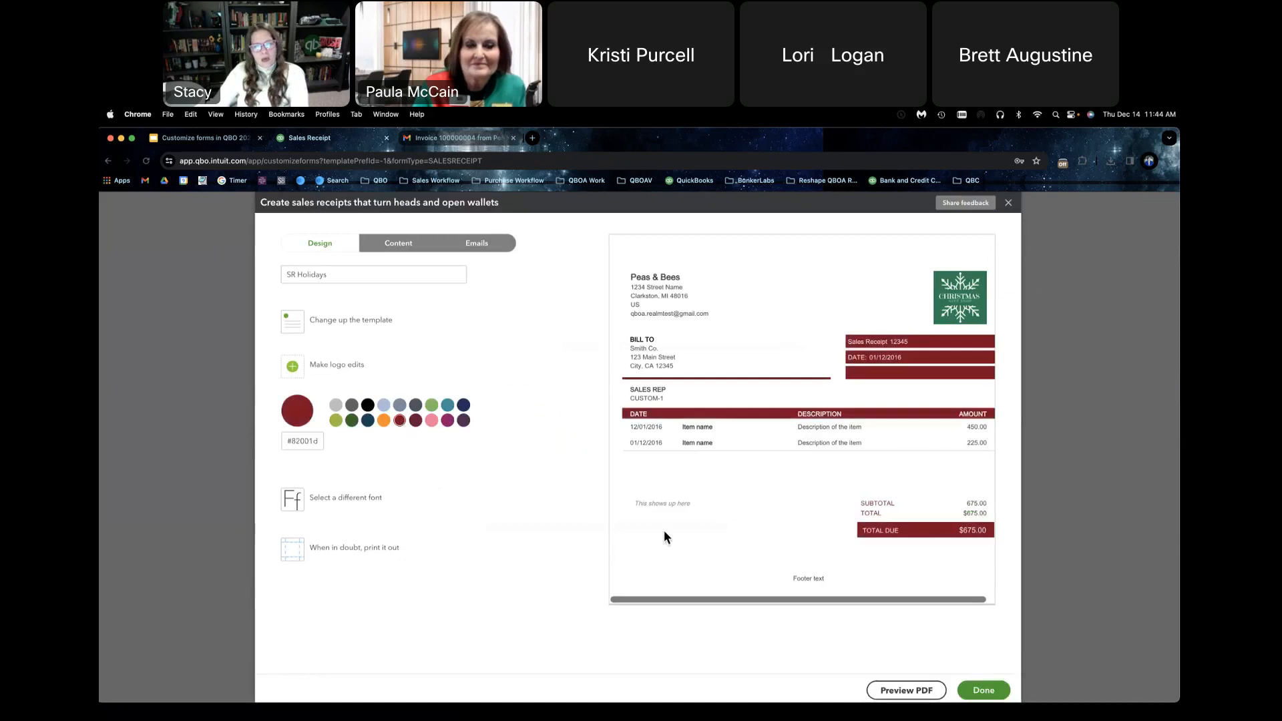
Step: Preview the SR Holidays style as a PDF, close the preview, and save the style
left_click(915, 691)
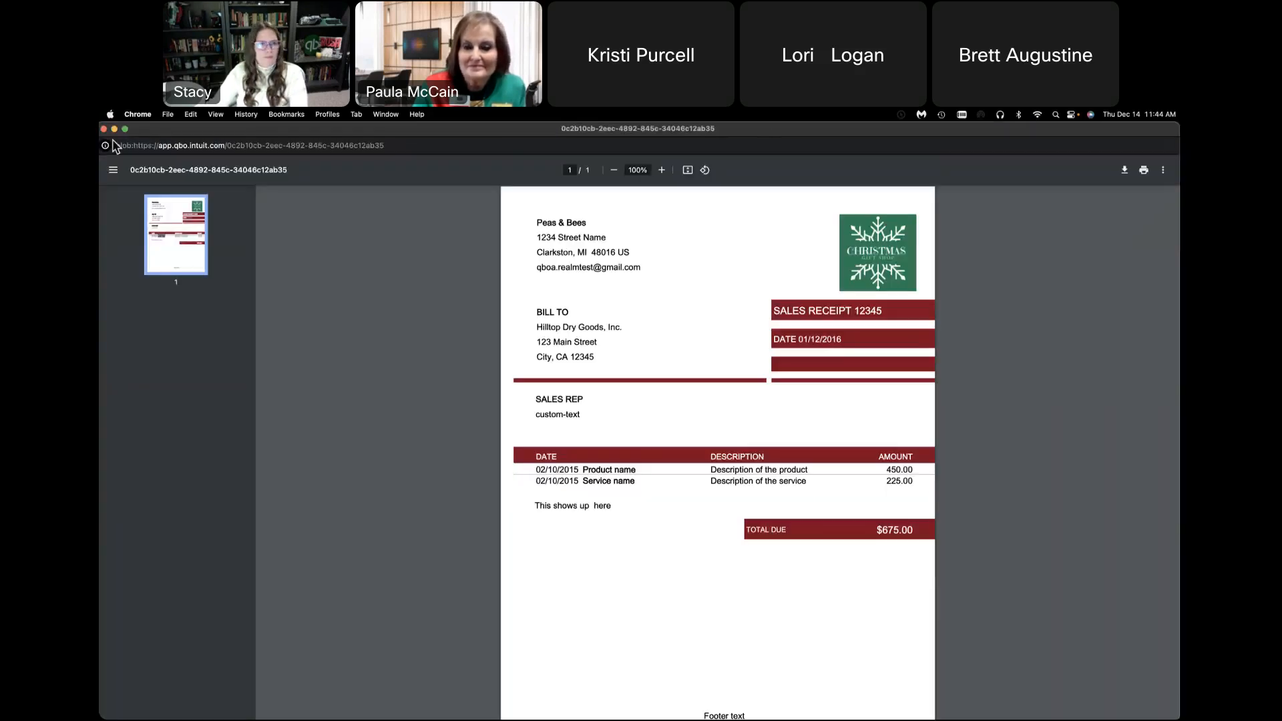
left_click(104, 128)
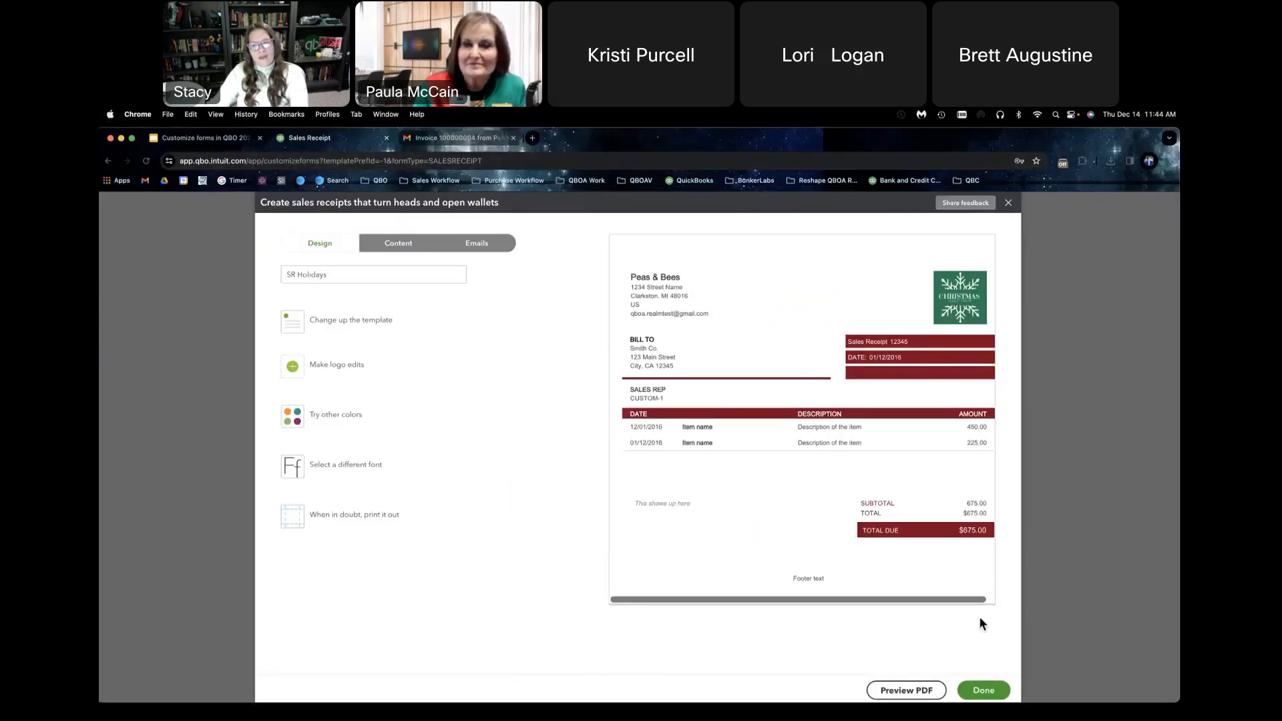
left_click(983, 690)
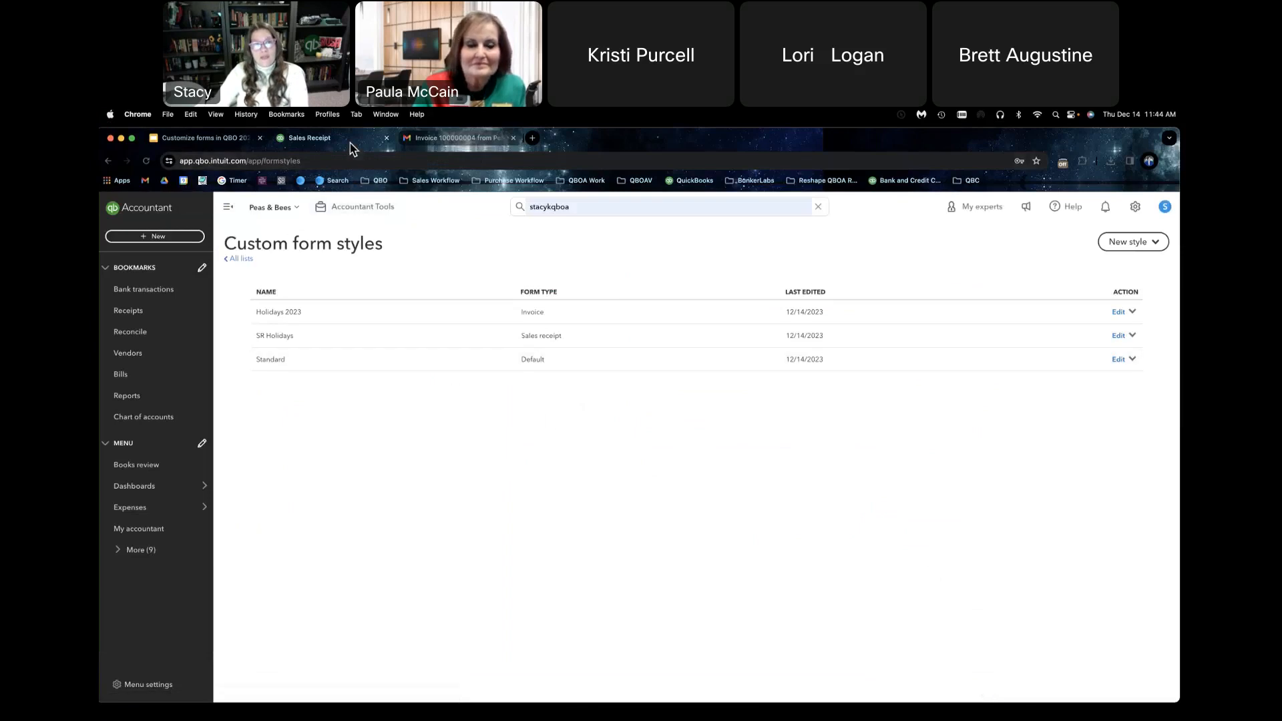
Step: Start a new sales receipt for the customer of the earlier Holidays 2023 invoice and apply the SR Holidays form style
left_click(150, 239)
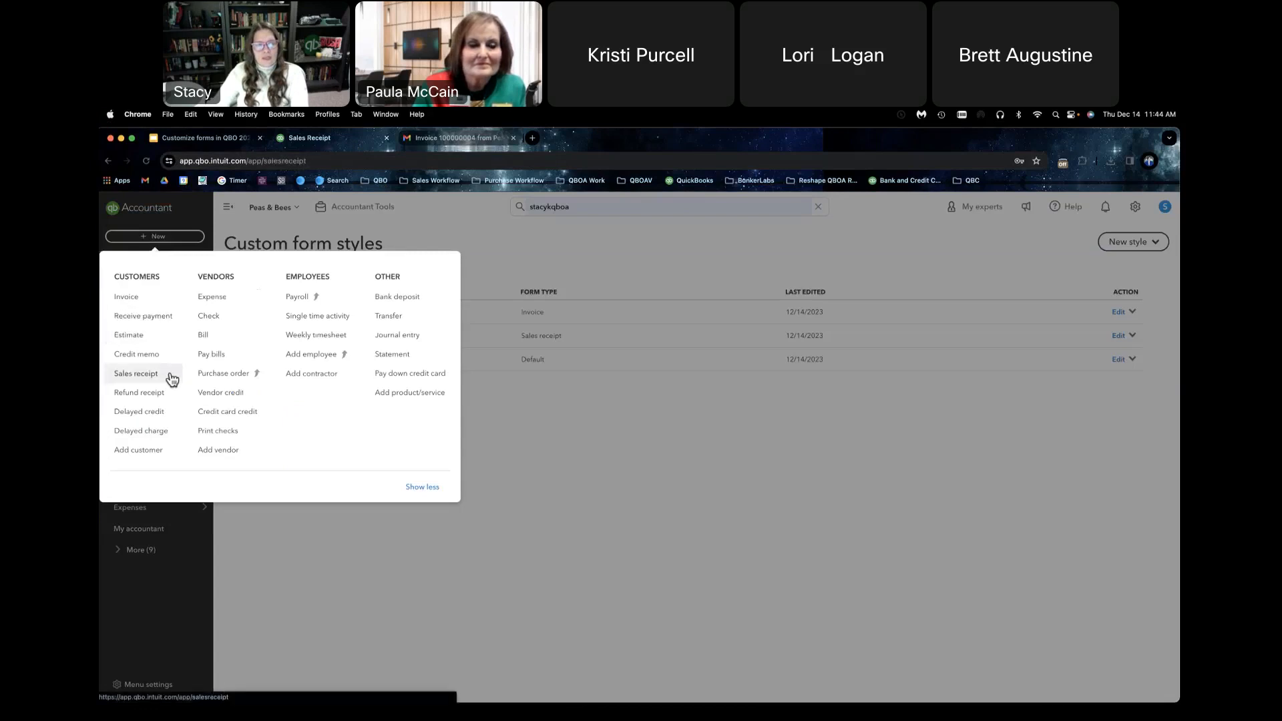
left_click(171, 374)
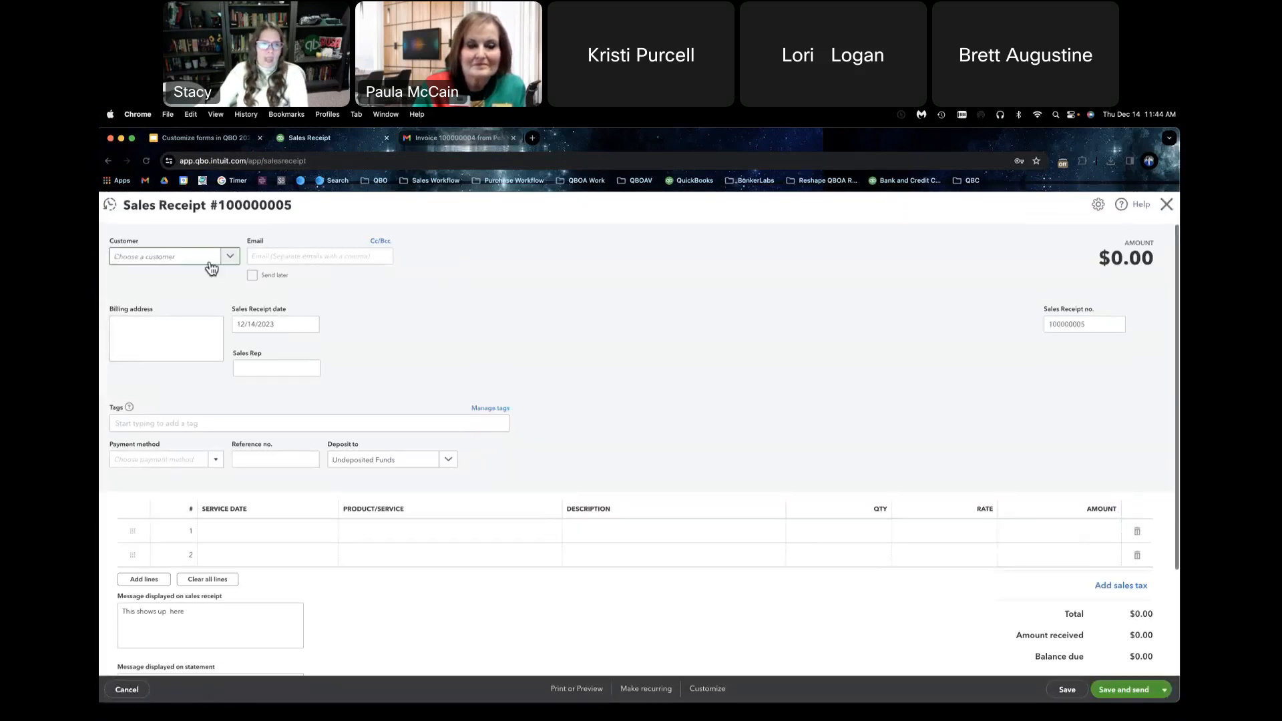
left_click(229, 258)
left_click(198, 304)
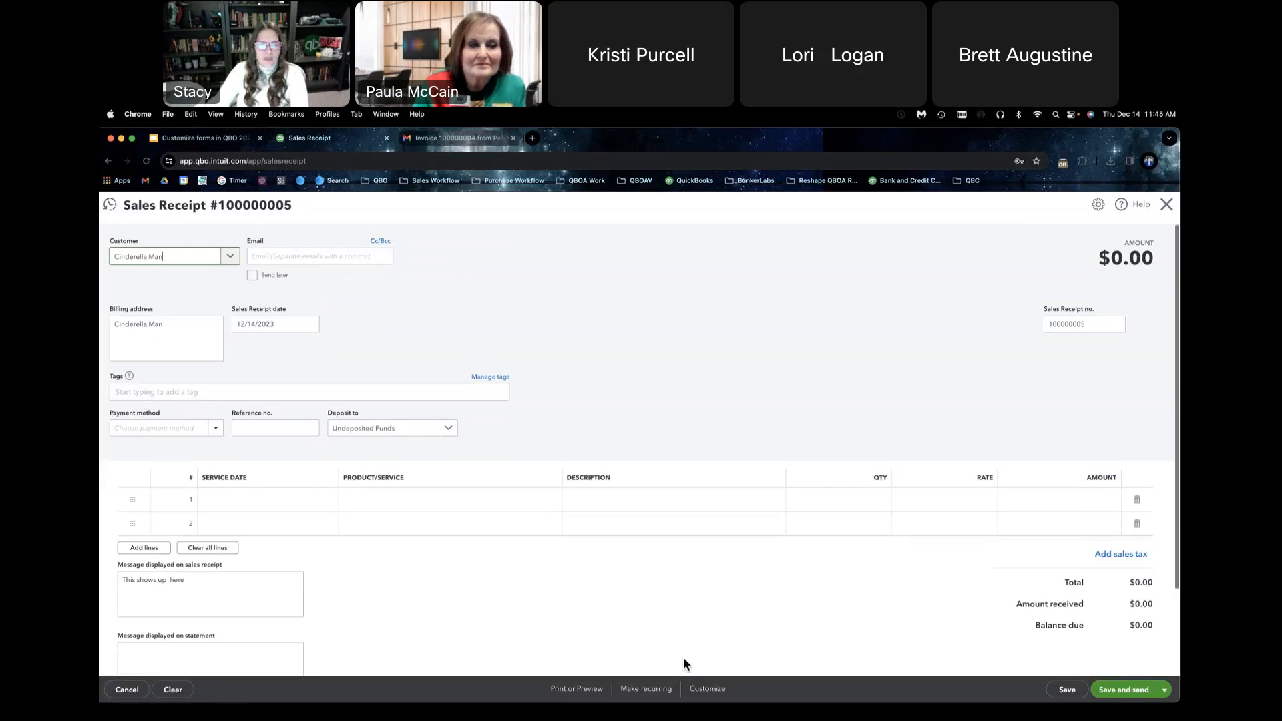
left_click(705, 693)
left_click(710, 605)
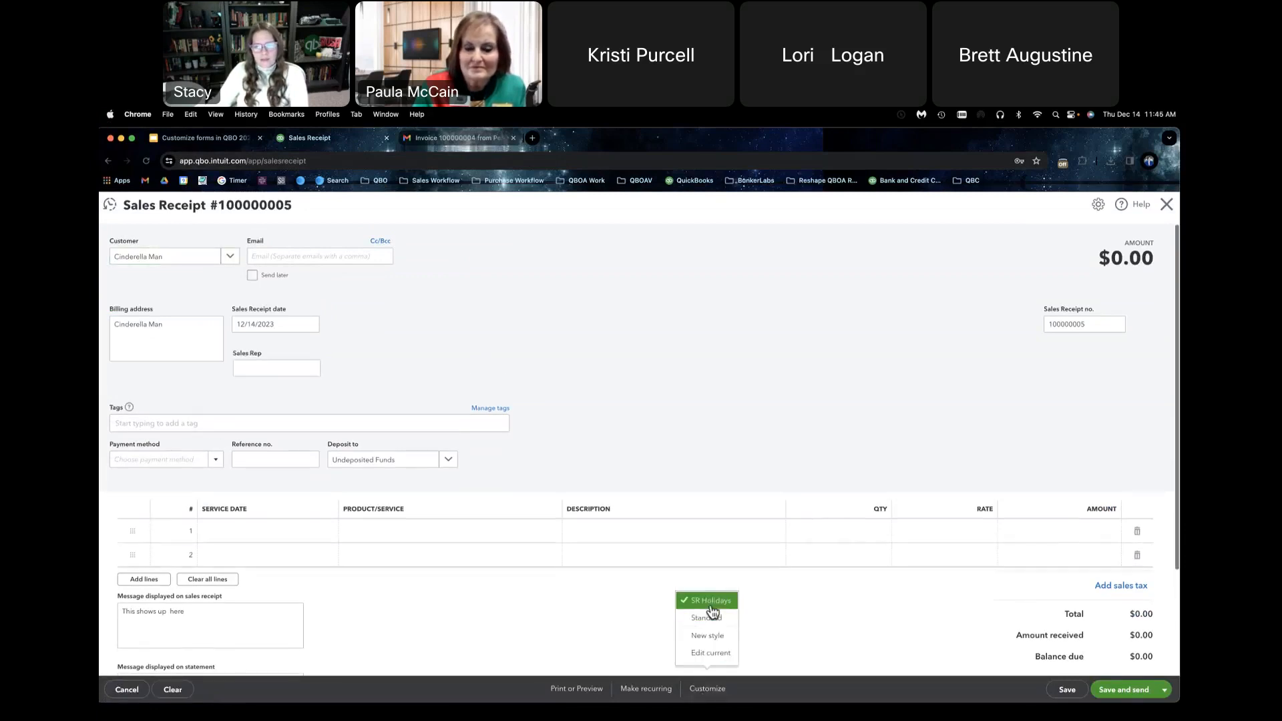
left_click(669, 612)
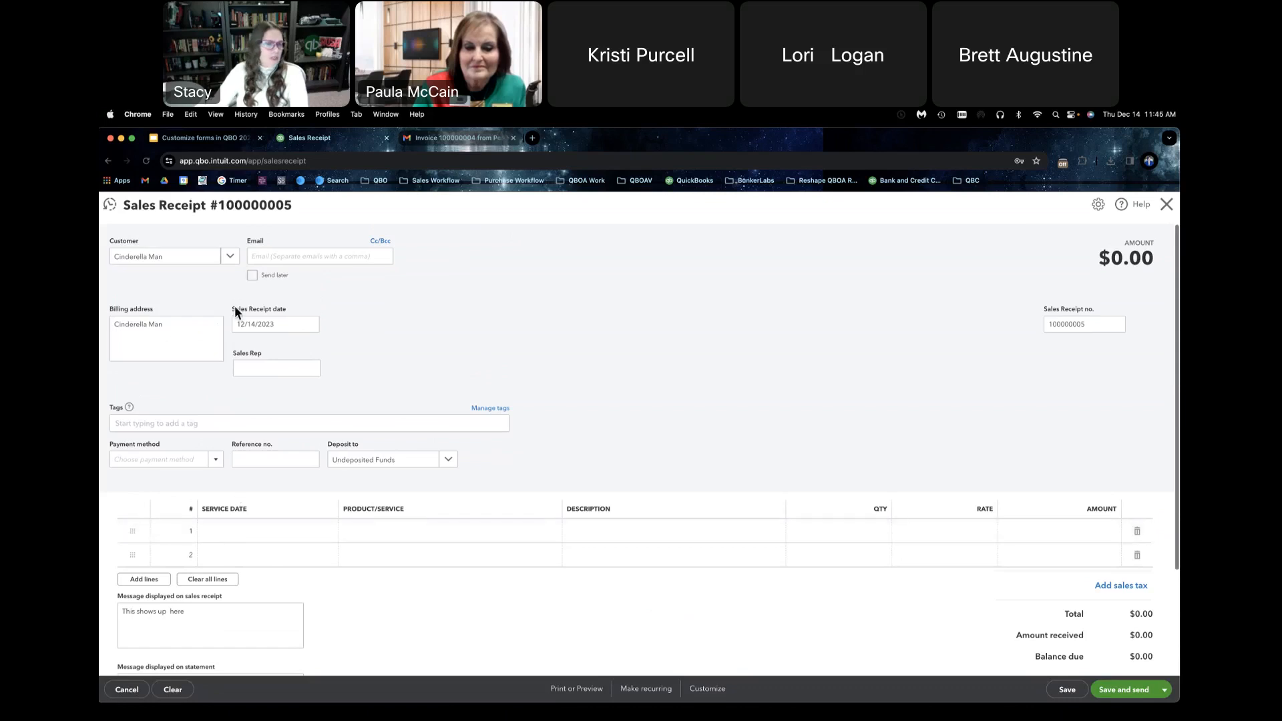
Step: Fill the first line with service date 12/14/2023, the Custom Bronco product, and a rate of 250.00
left_click(292, 532)
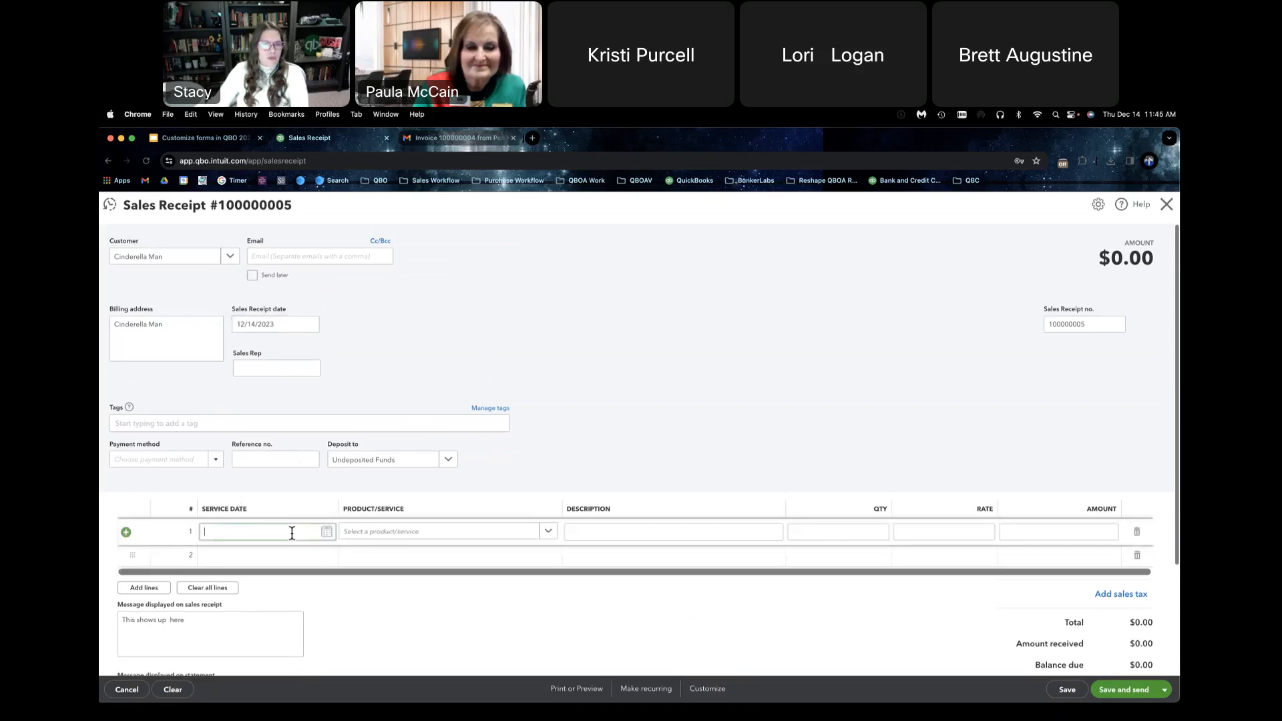
left_click(326, 532)
left_click(280, 613)
left_click(410, 533)
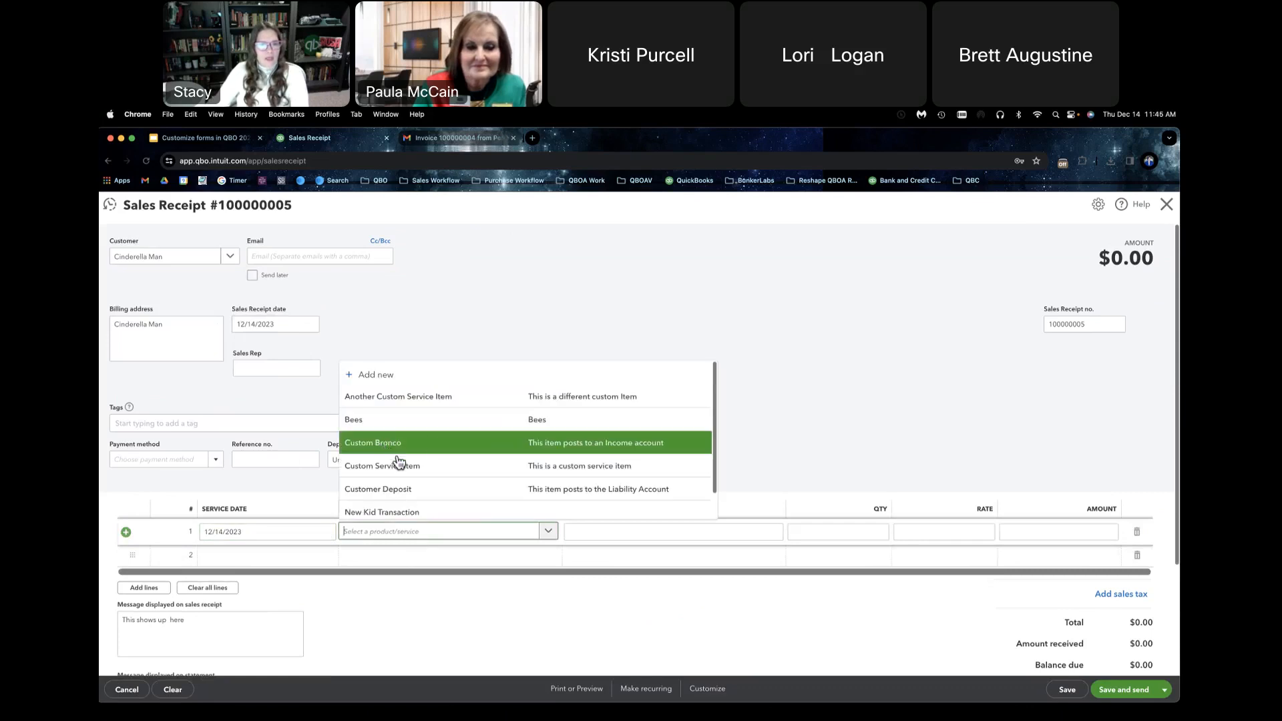
left_click(431, 440)
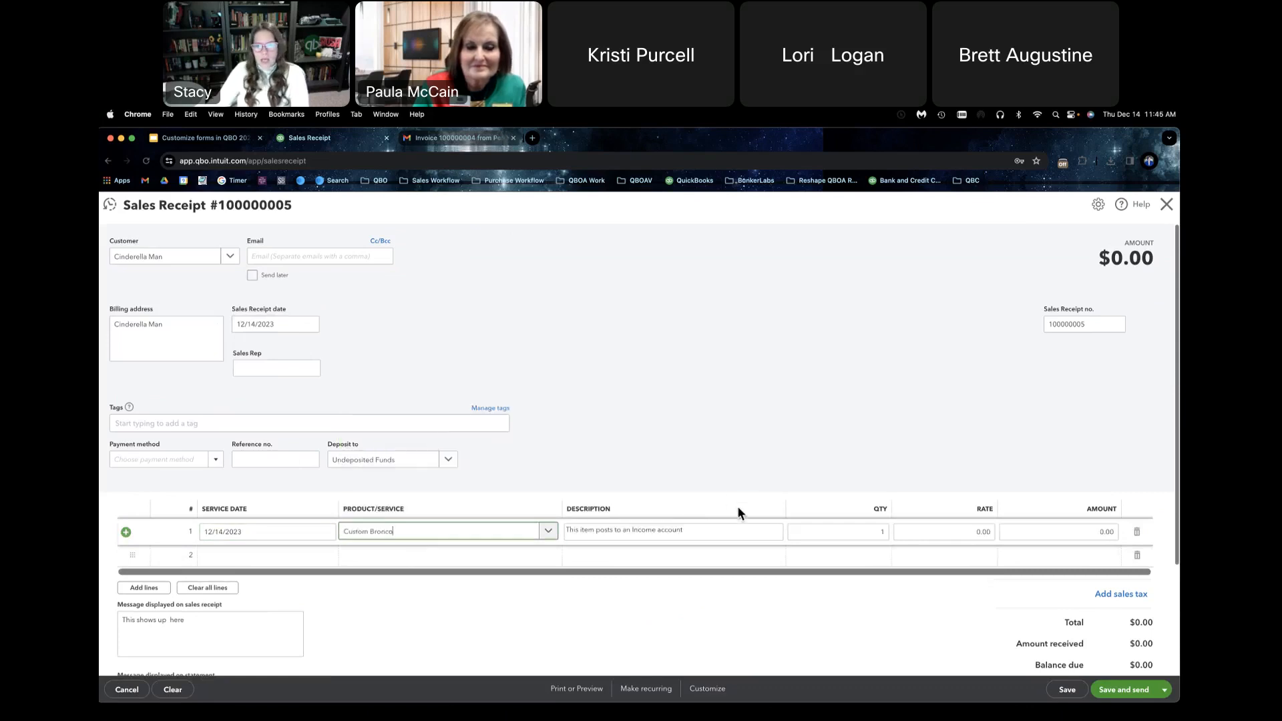
left_click(924, 531)
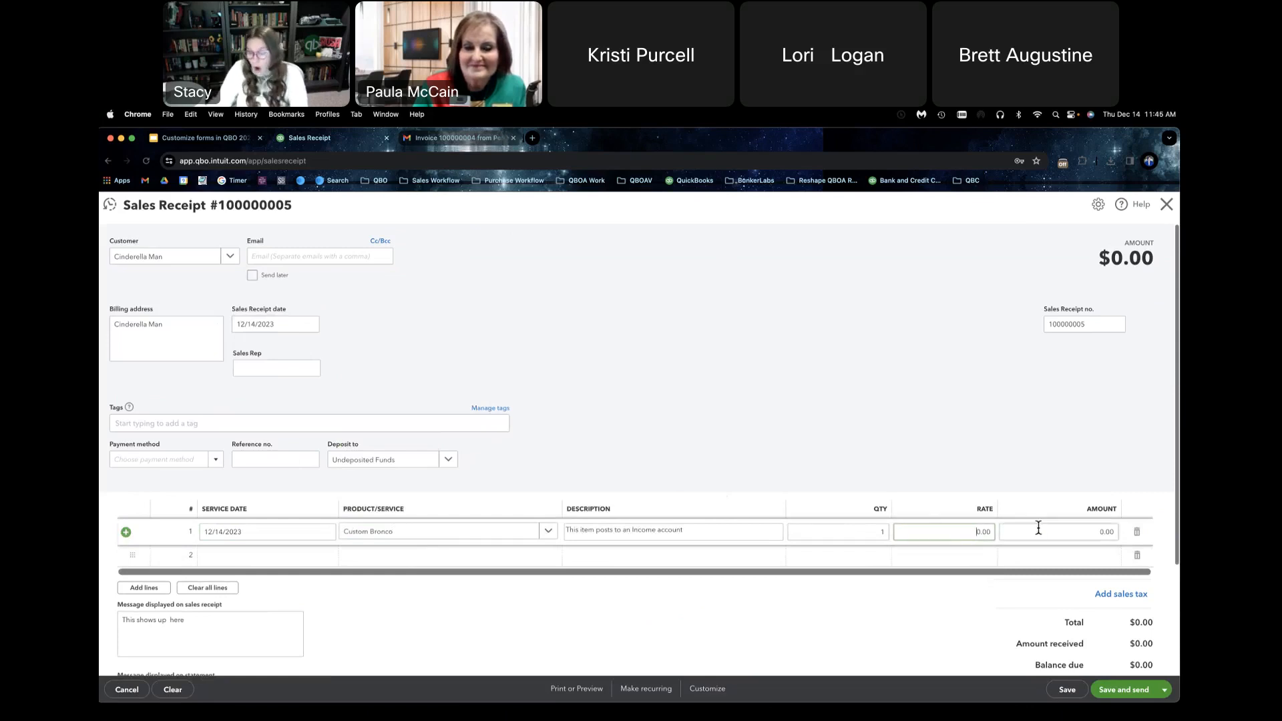
double_click(976, 531)
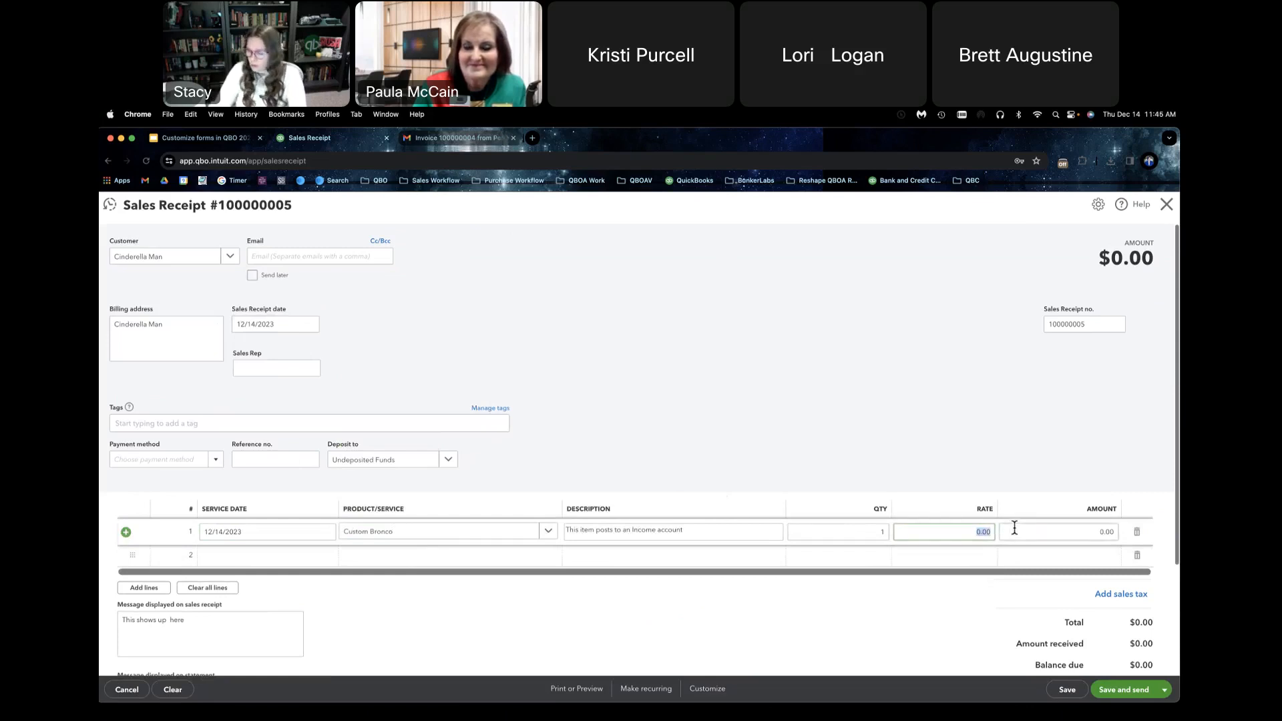
type("250.00")
left_click(1014, 528)
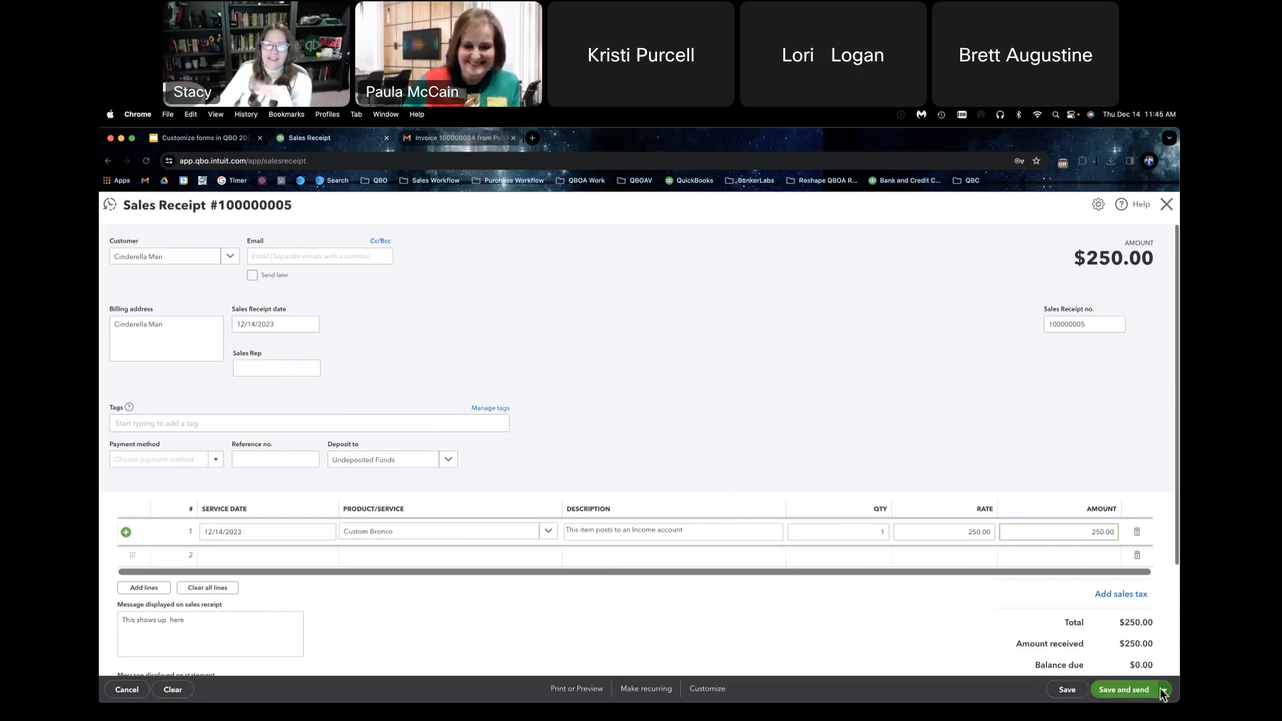
Step: Enter the customer's email address on the sales receipt, save it, and email it with the default message
left_click(1140, 695)
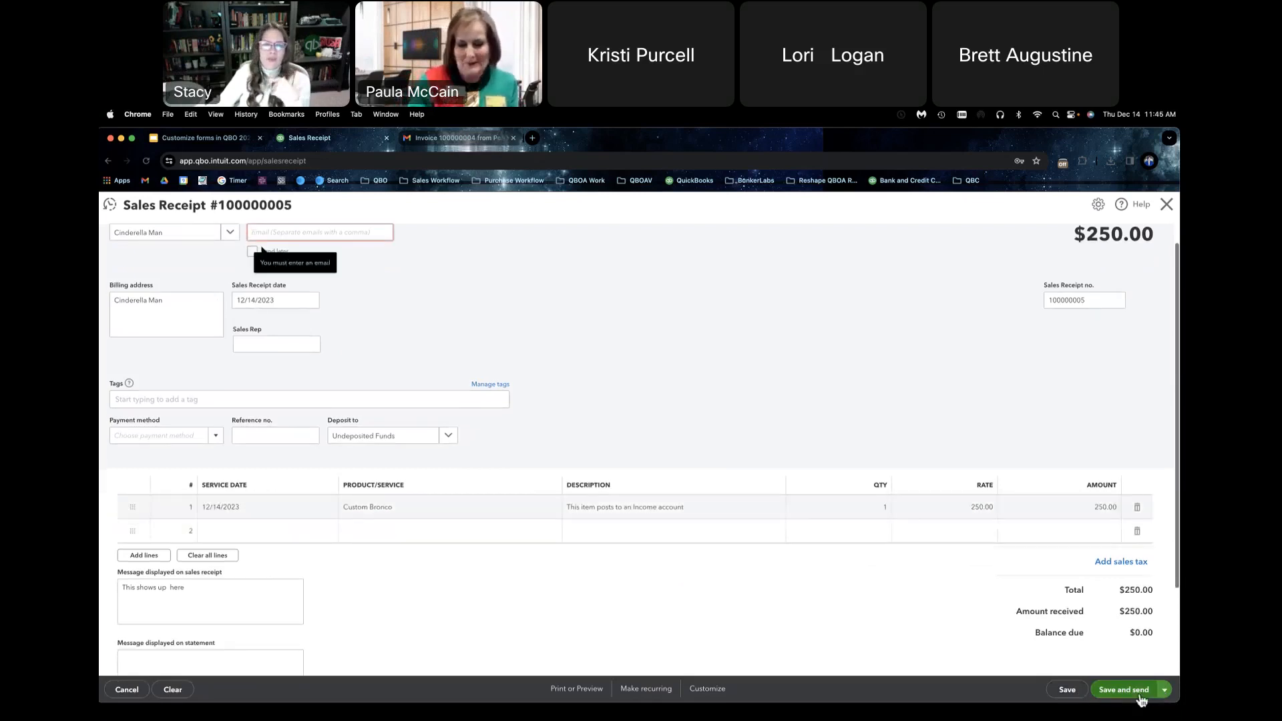
left_click(268, 232)
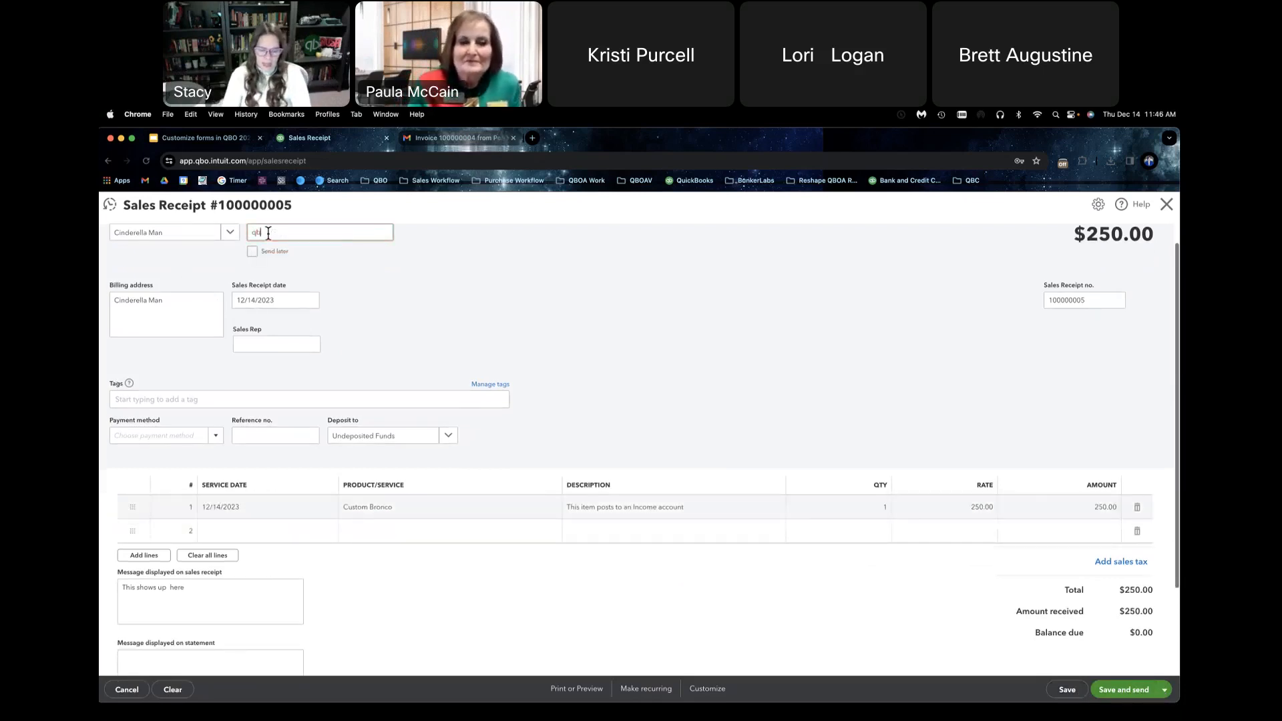
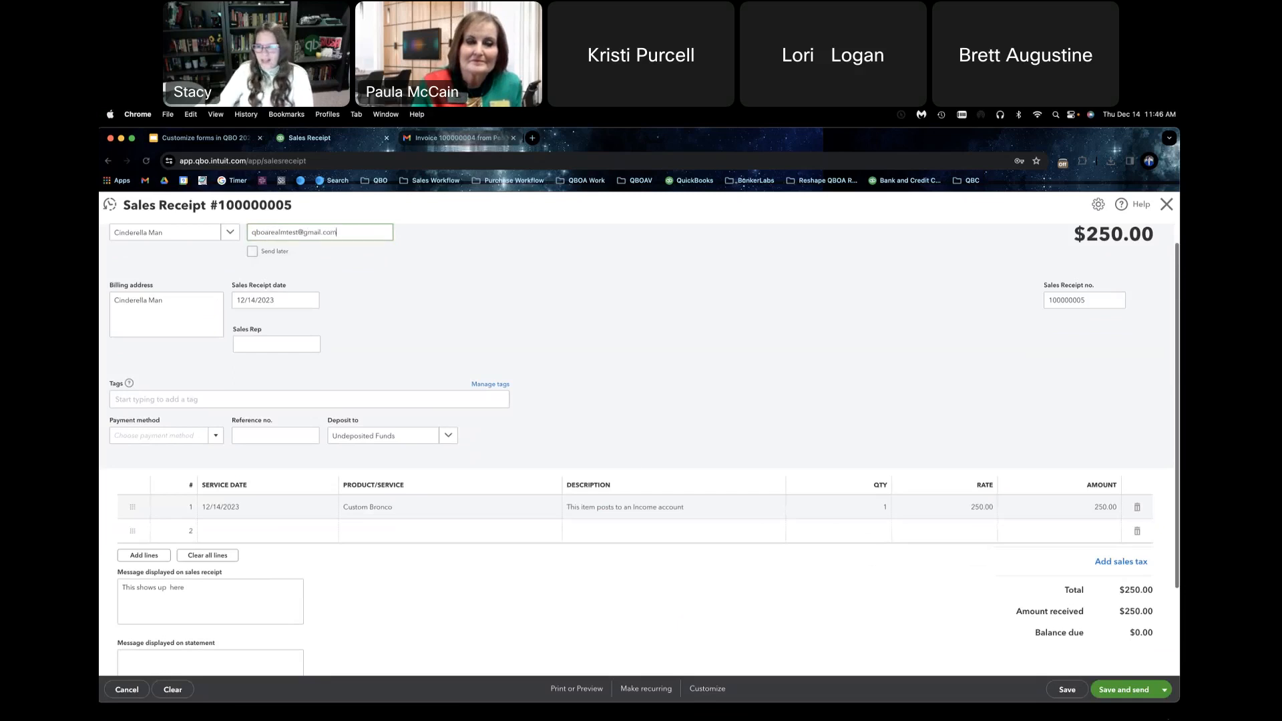
left_click(1128, 696)
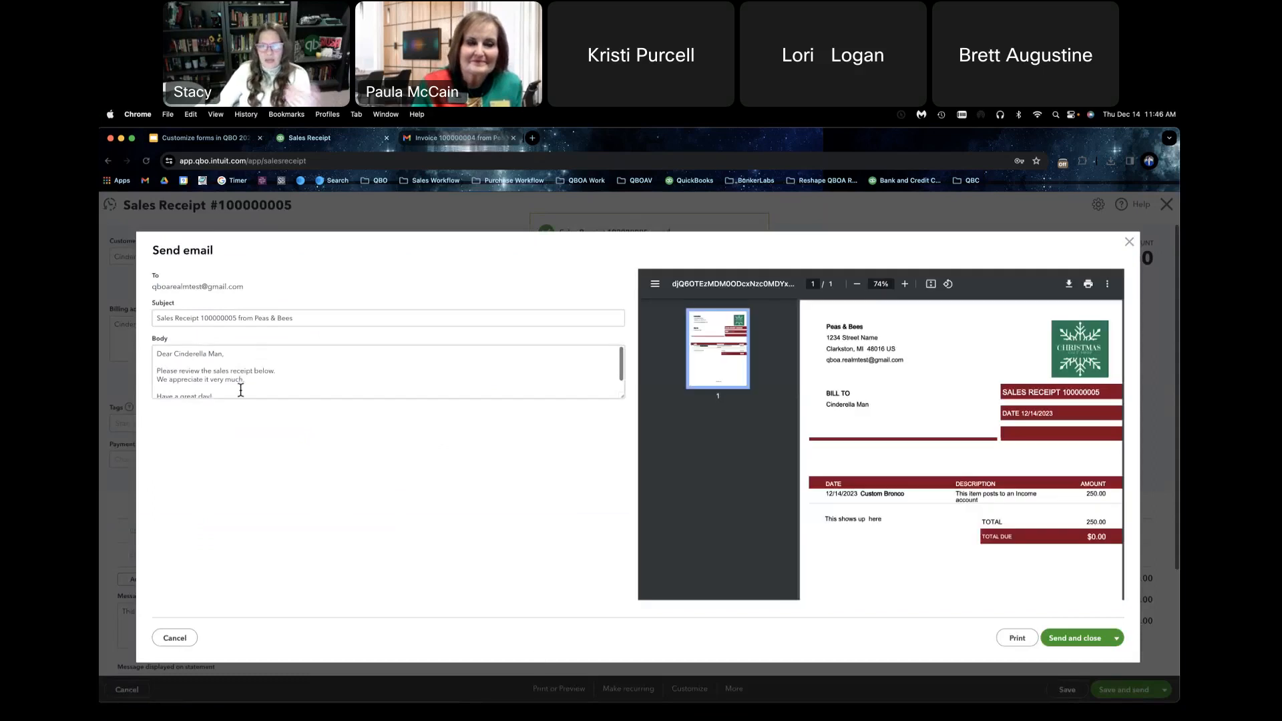
left_click(1080, 638)
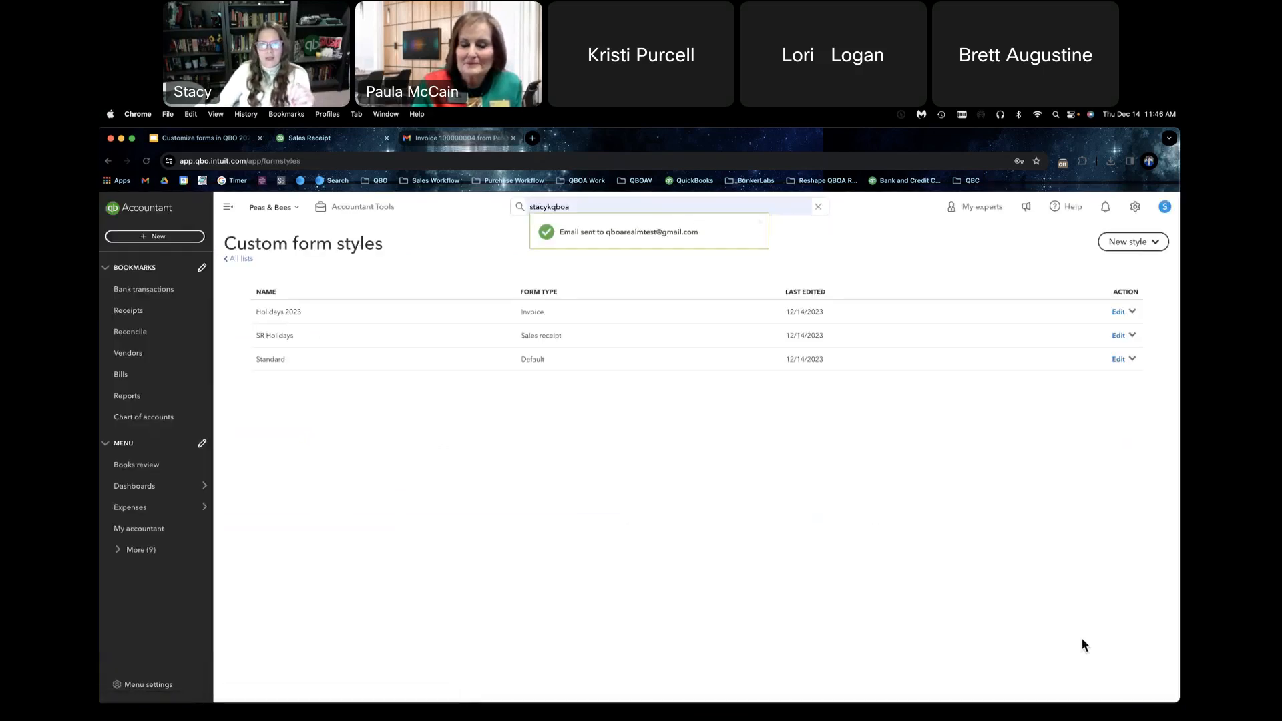
Step: Switch to Gmail, open the newly received sales receipt email in the inbox, and review its full contents
left_click(457, 138)
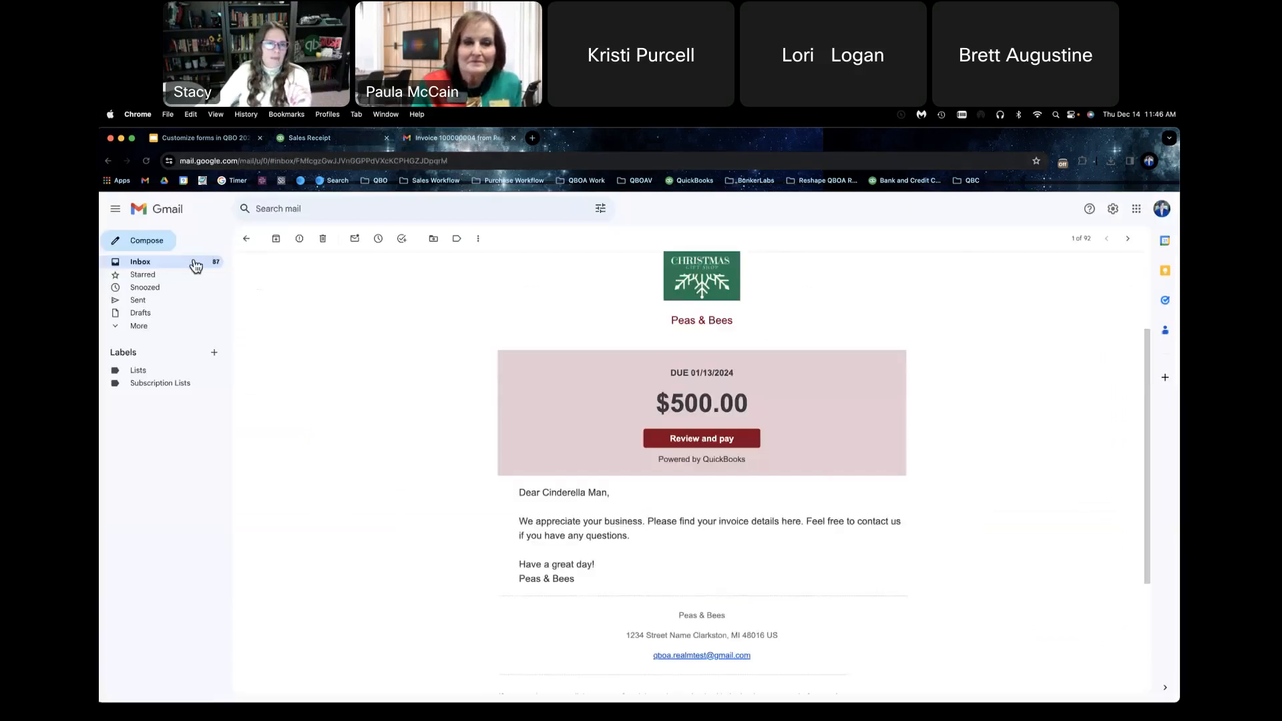
left_click(195, 267)
left_click(429, 264)
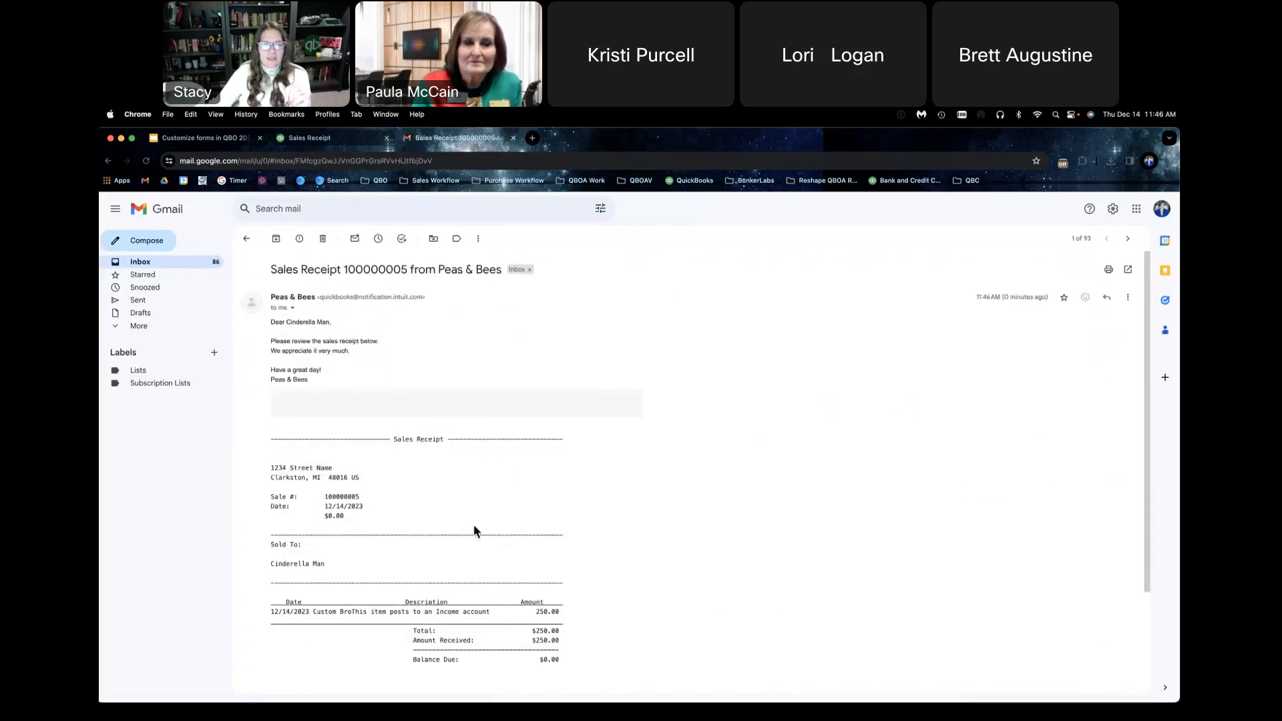
scroll(475, 529, "down", 1)
scroll(474, 530, "down", 3)
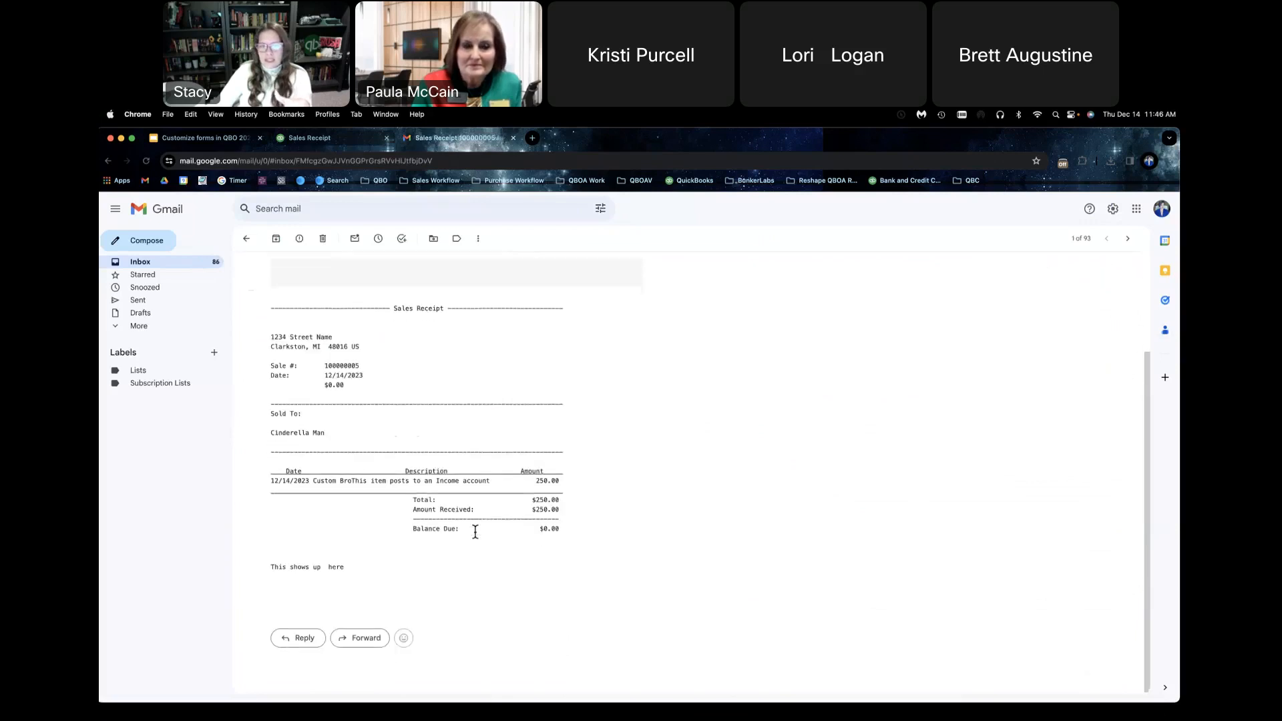
scroll(475, 530, "up", 3)
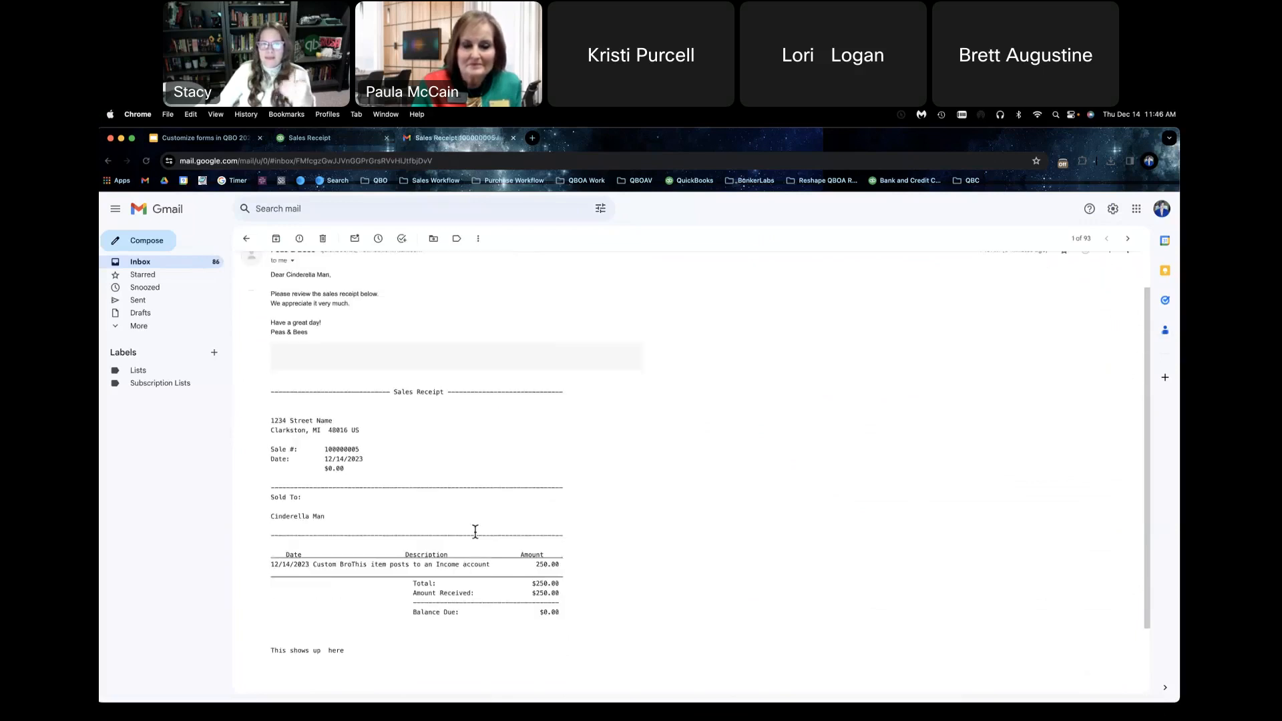
scroll(474, 531, "up", 1)
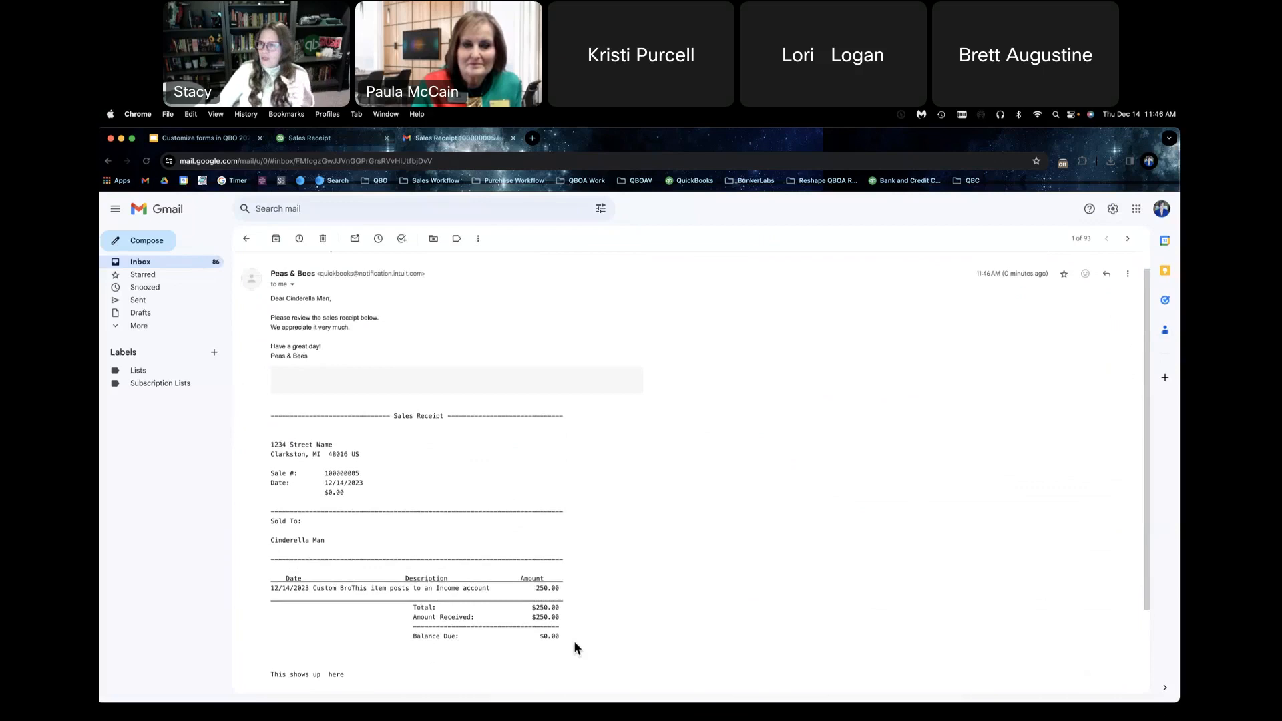
Step: Return to QuickBooks Online, review the email settings of the SR Holidays sales receipt style, and close the style editor
scroll(575, 641, "down", 2)
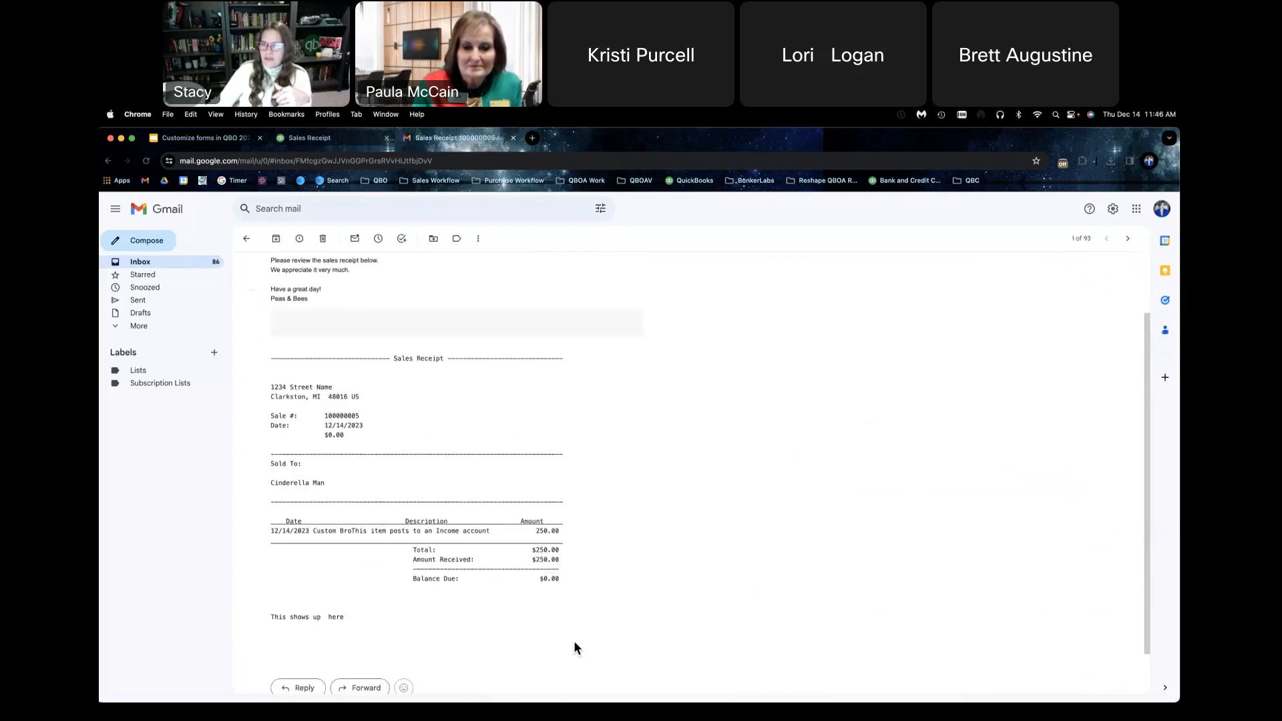
left_click(354, 140)
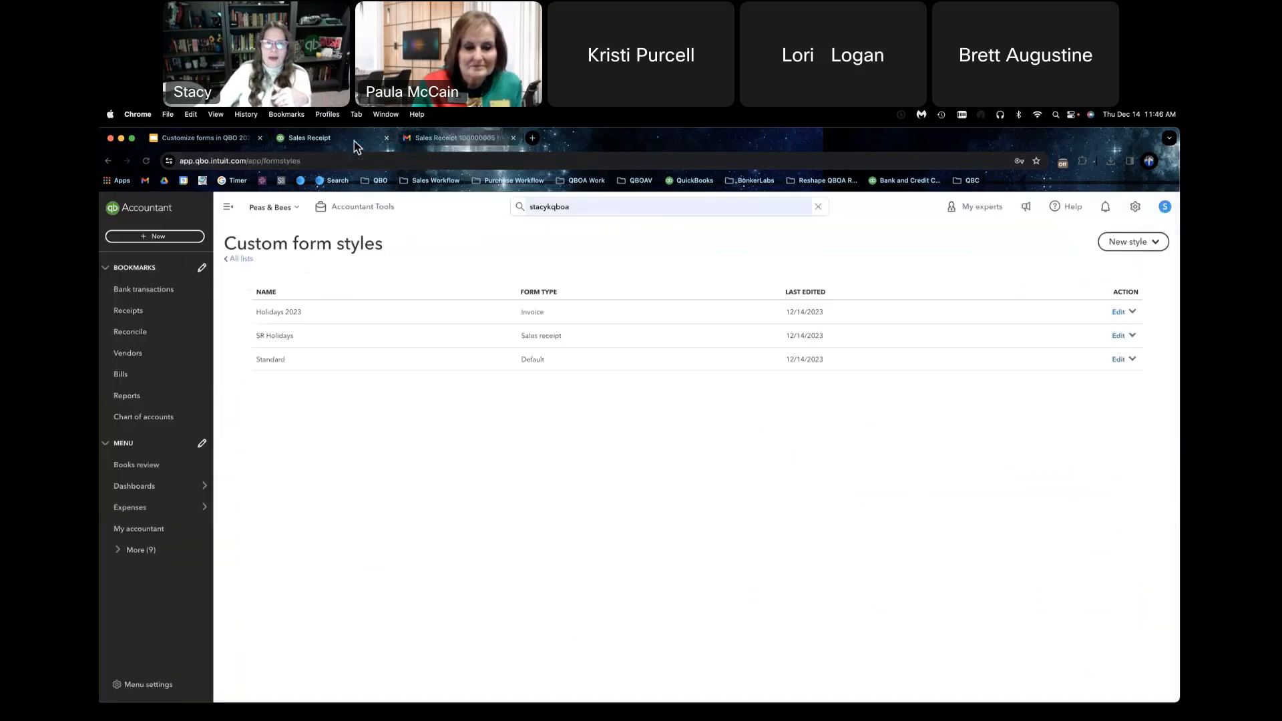
left_click(1134, 336)
left_click(1119, 337)
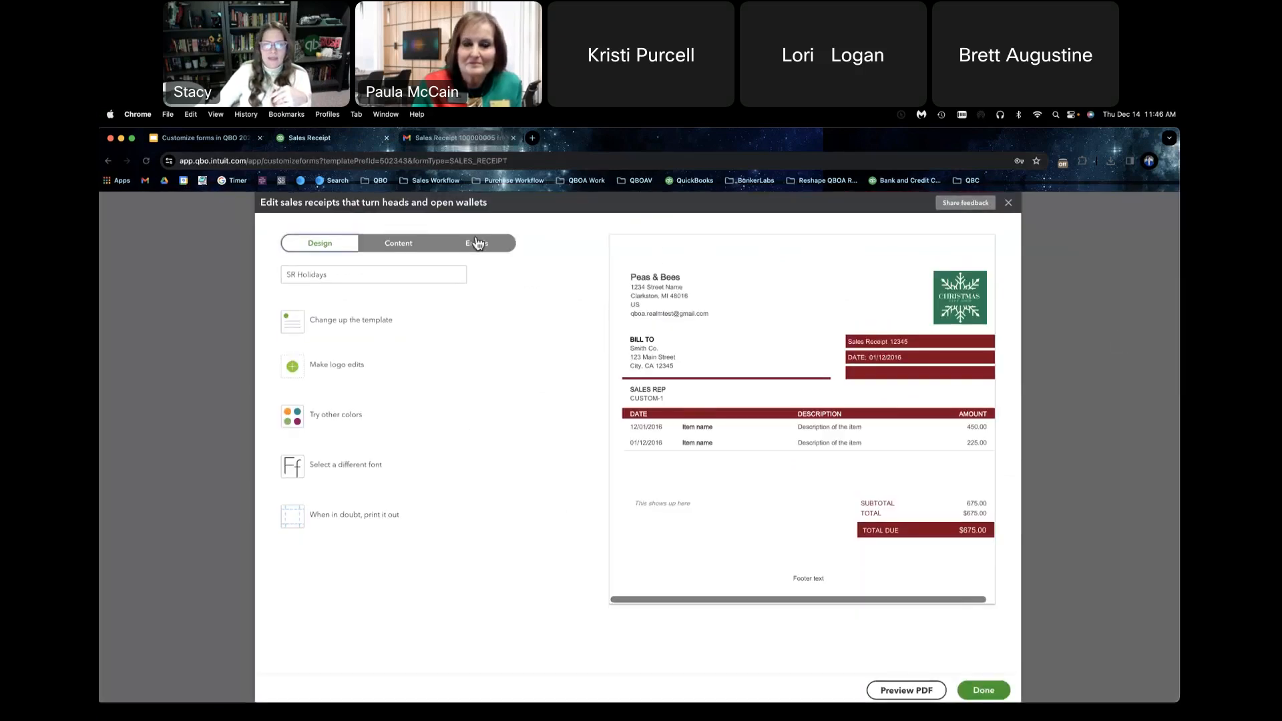
left_click(477, 243)
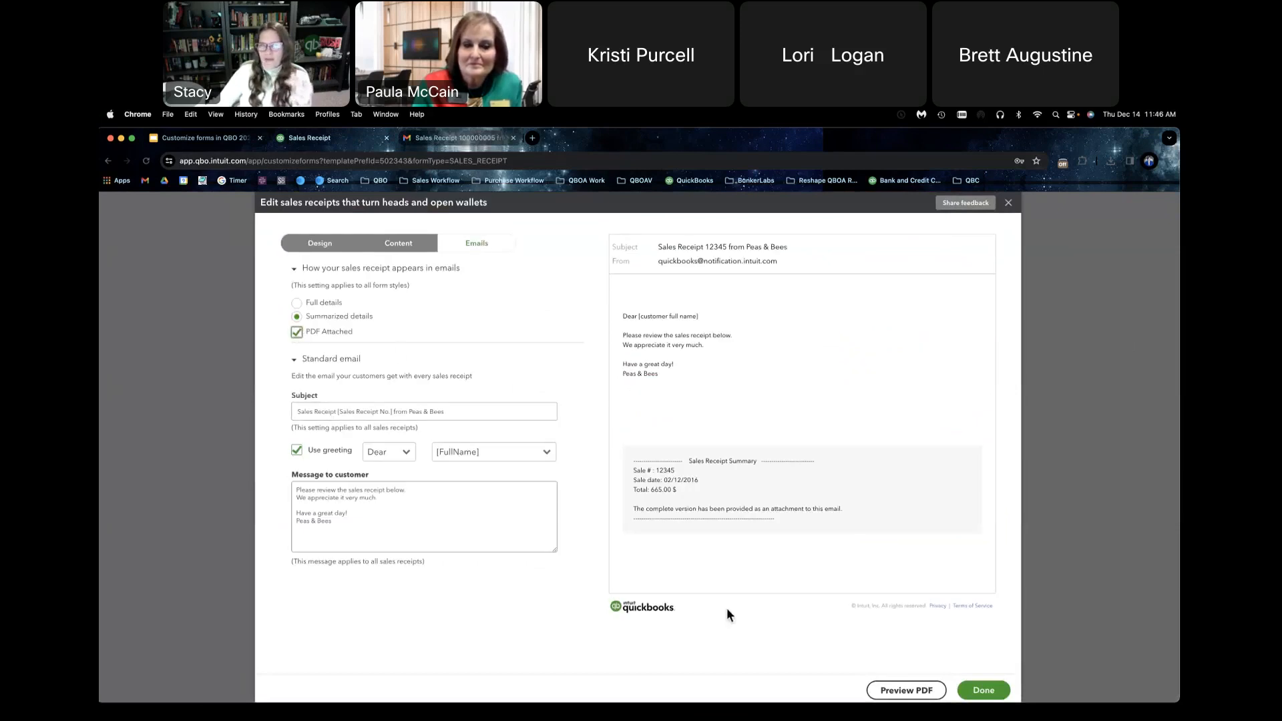
left_click(978, 691)
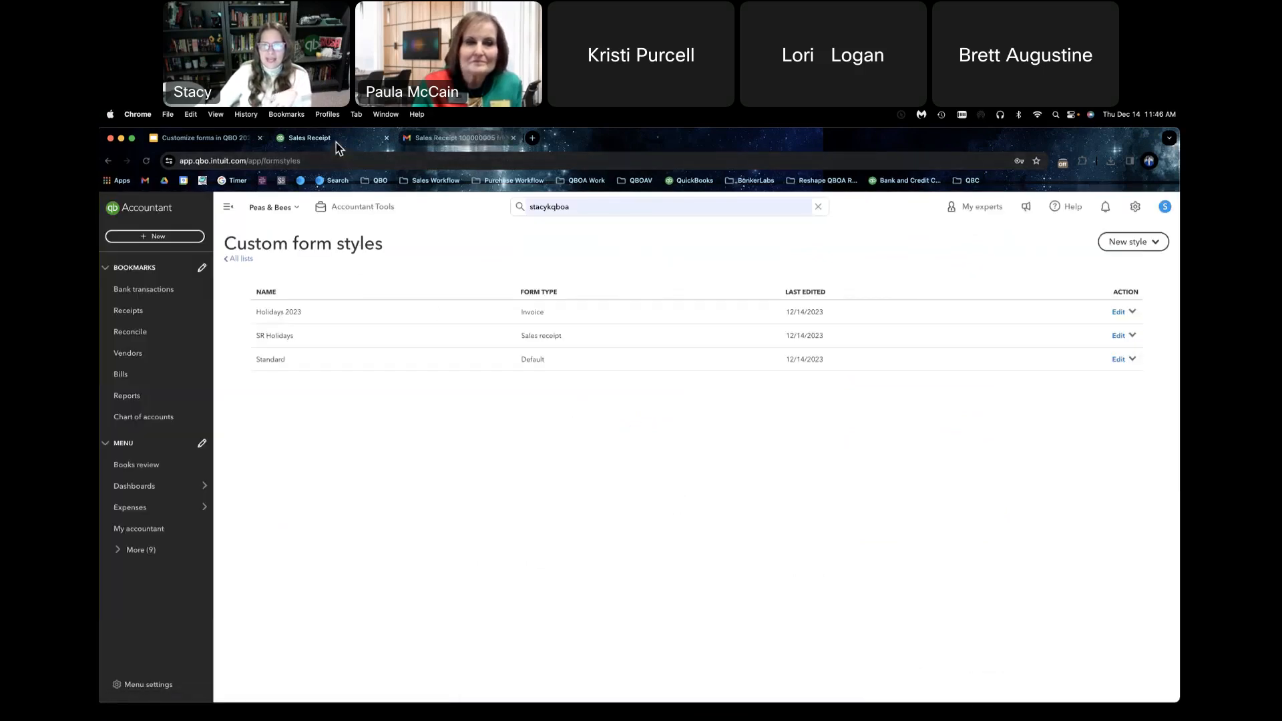
Step: Switch to Gmail to reread the sales receipt email, and bring up the Questions? slide in the Google Slides presentation
left_click(435, 137)
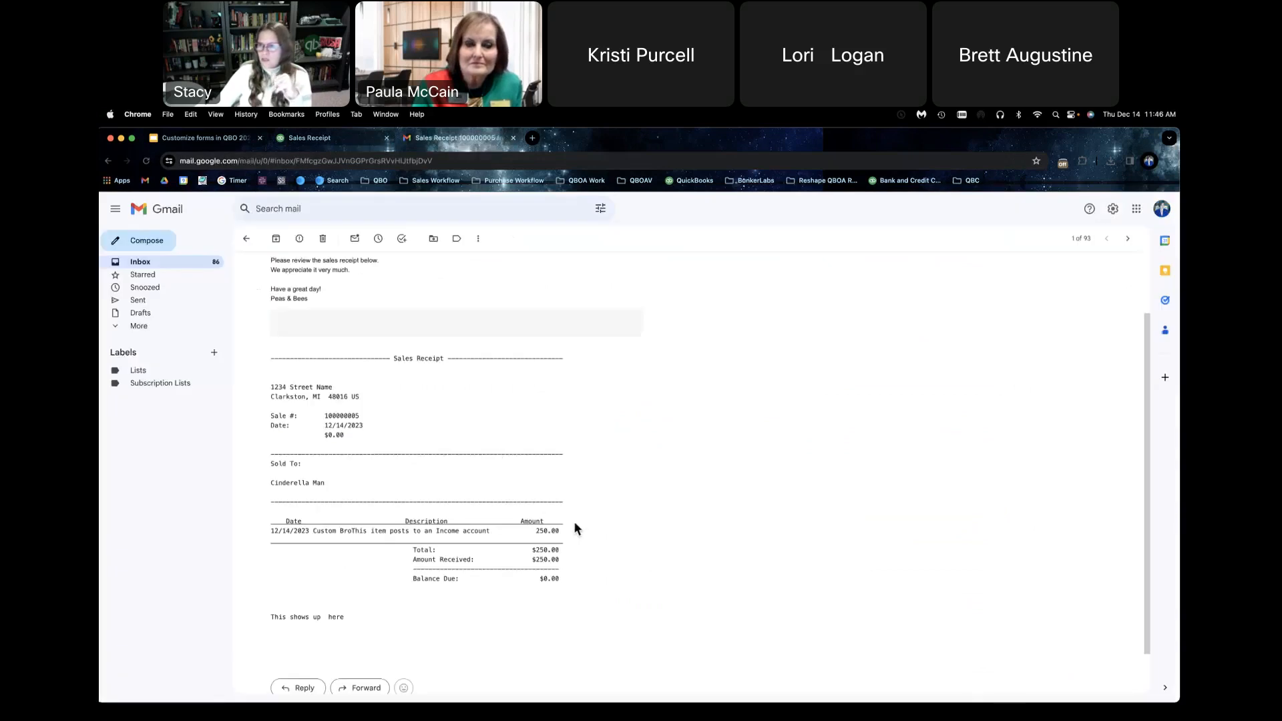
scroll(576, 529, "down", 1)
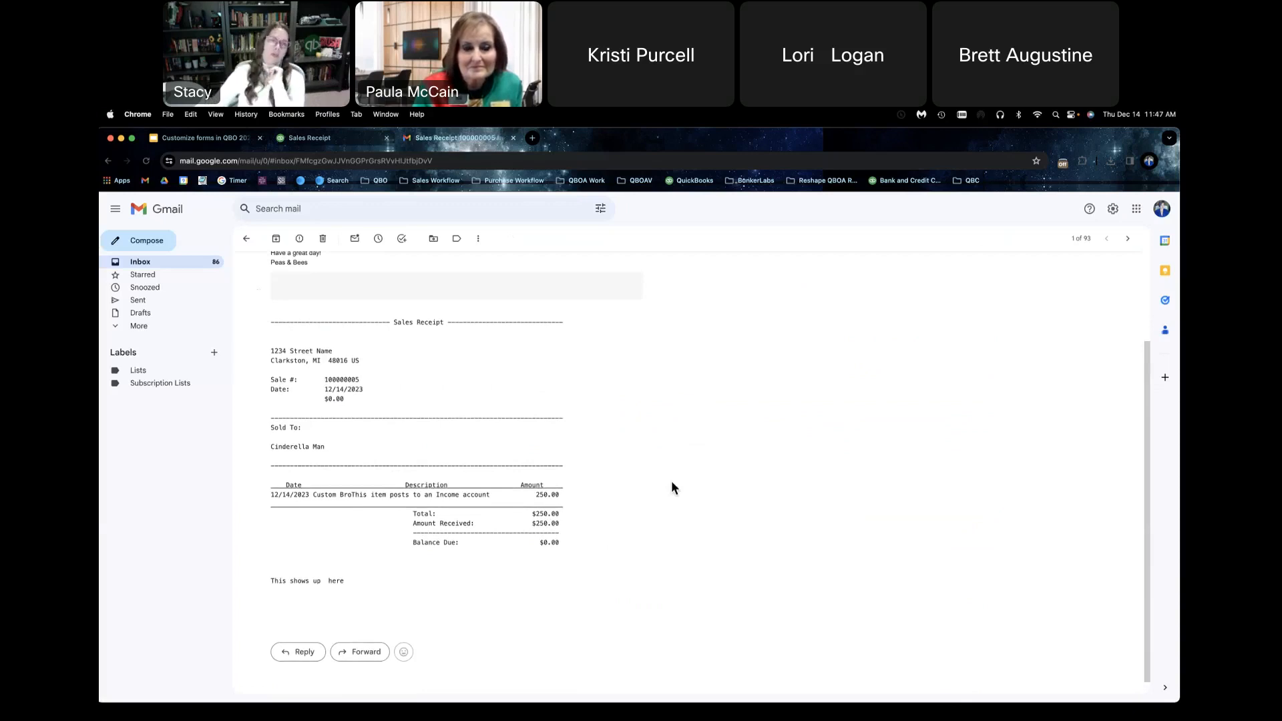
left_click(229, 143)
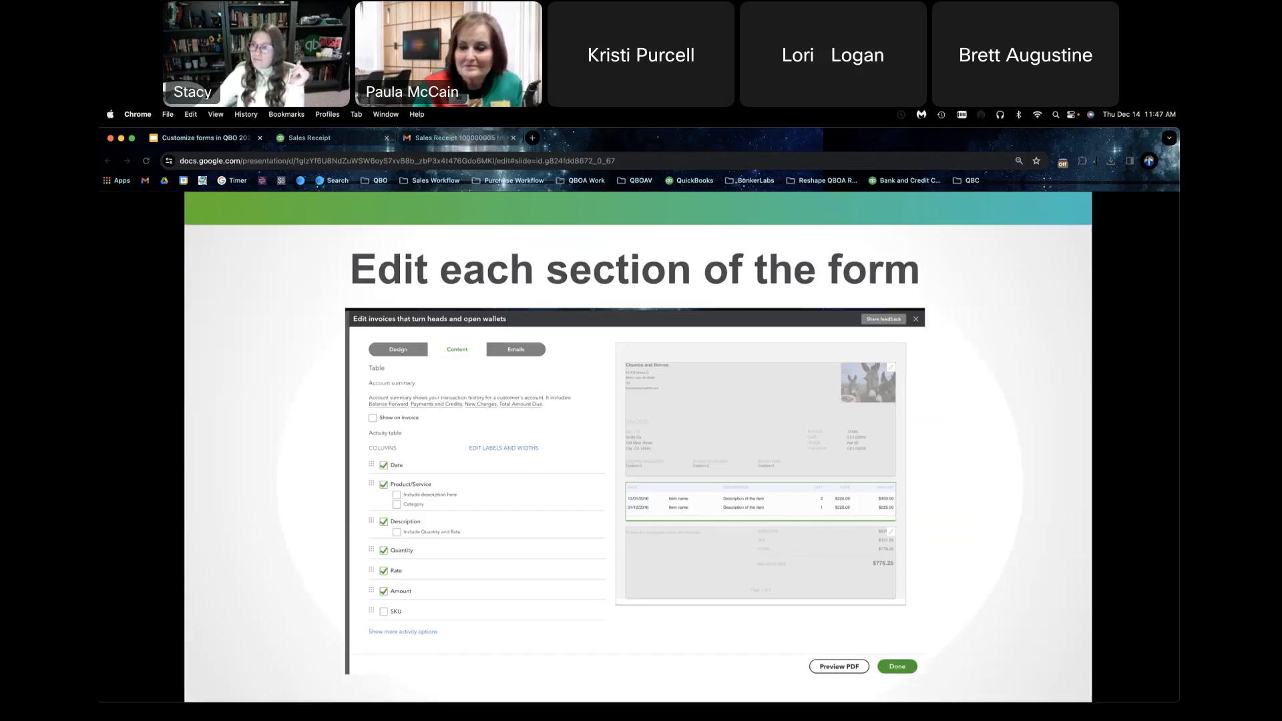
key("Right")
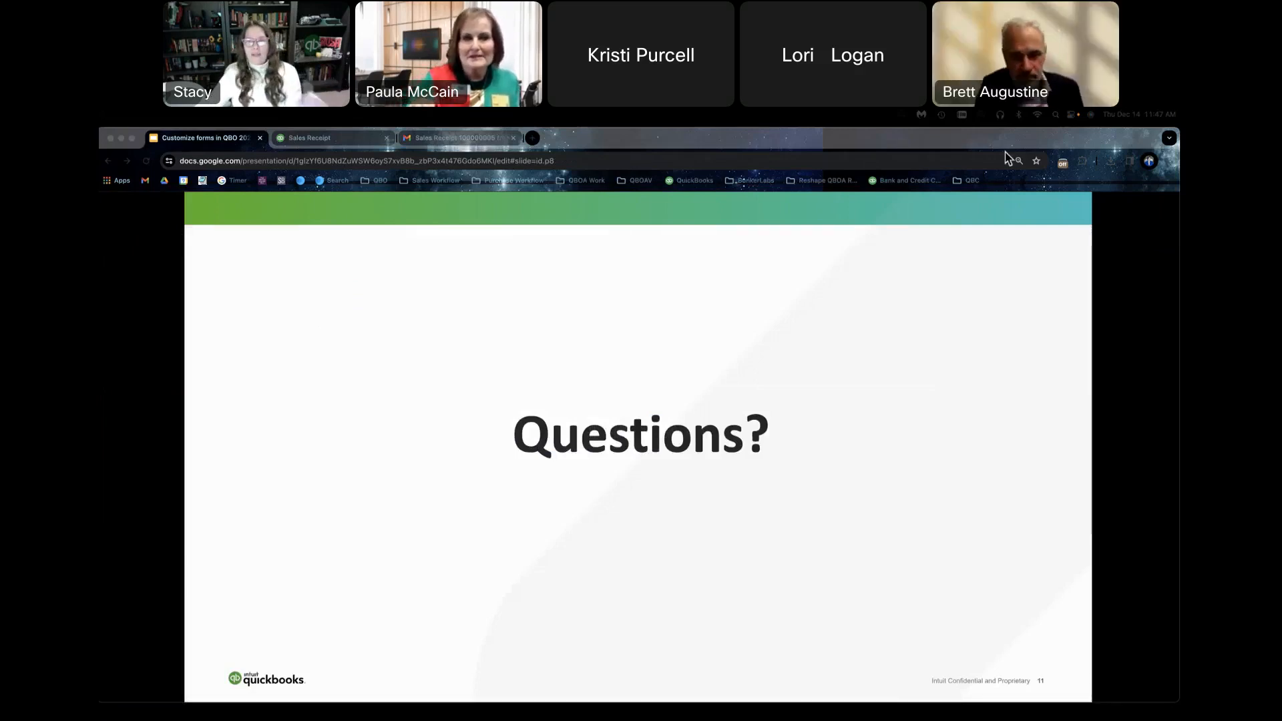
Step: Switch back to QuickBooks Online, review the Sales section of the account settings, and close the settings
left_click(356, 139)
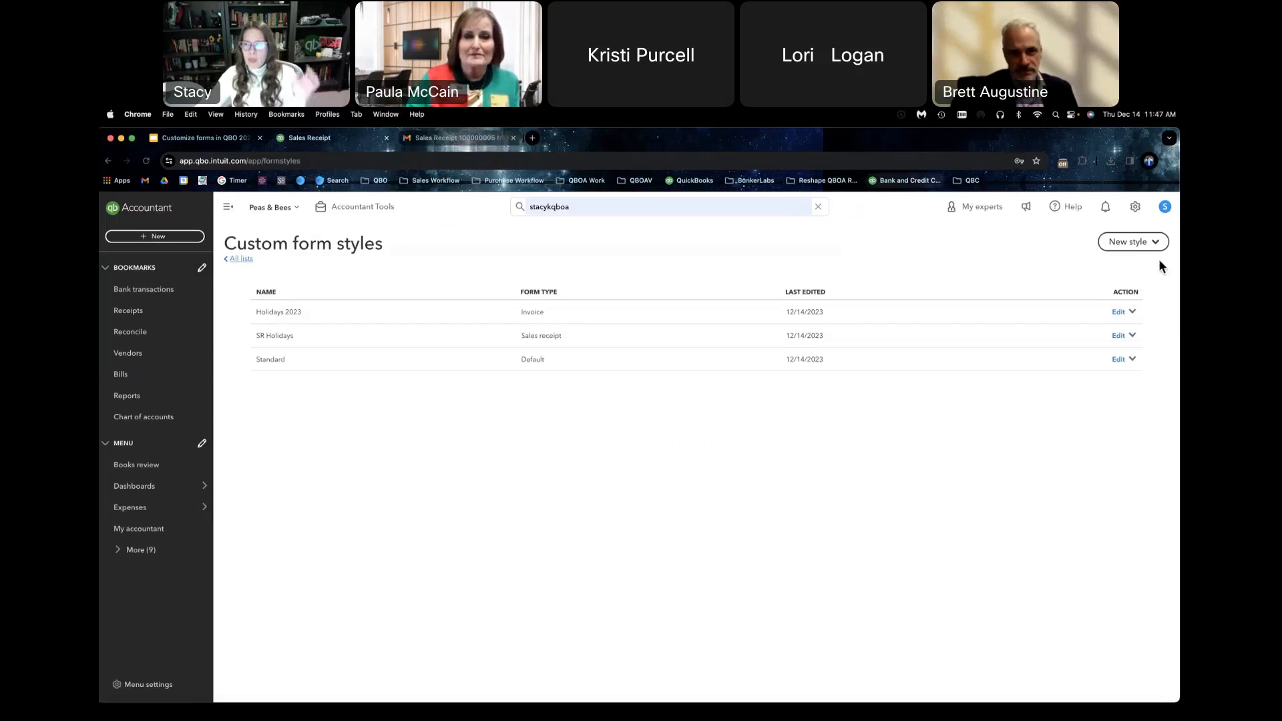
left_click(1134, 207)
left_click(794, 271)
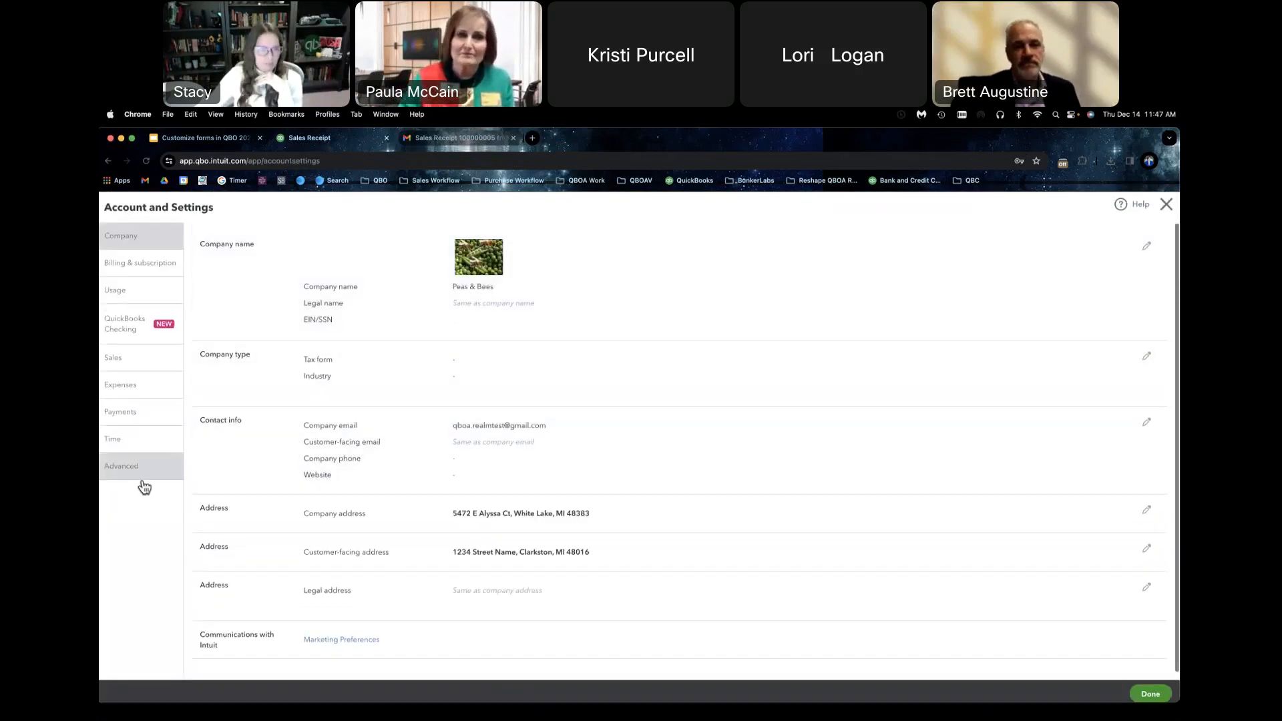
left_click(147, 363)
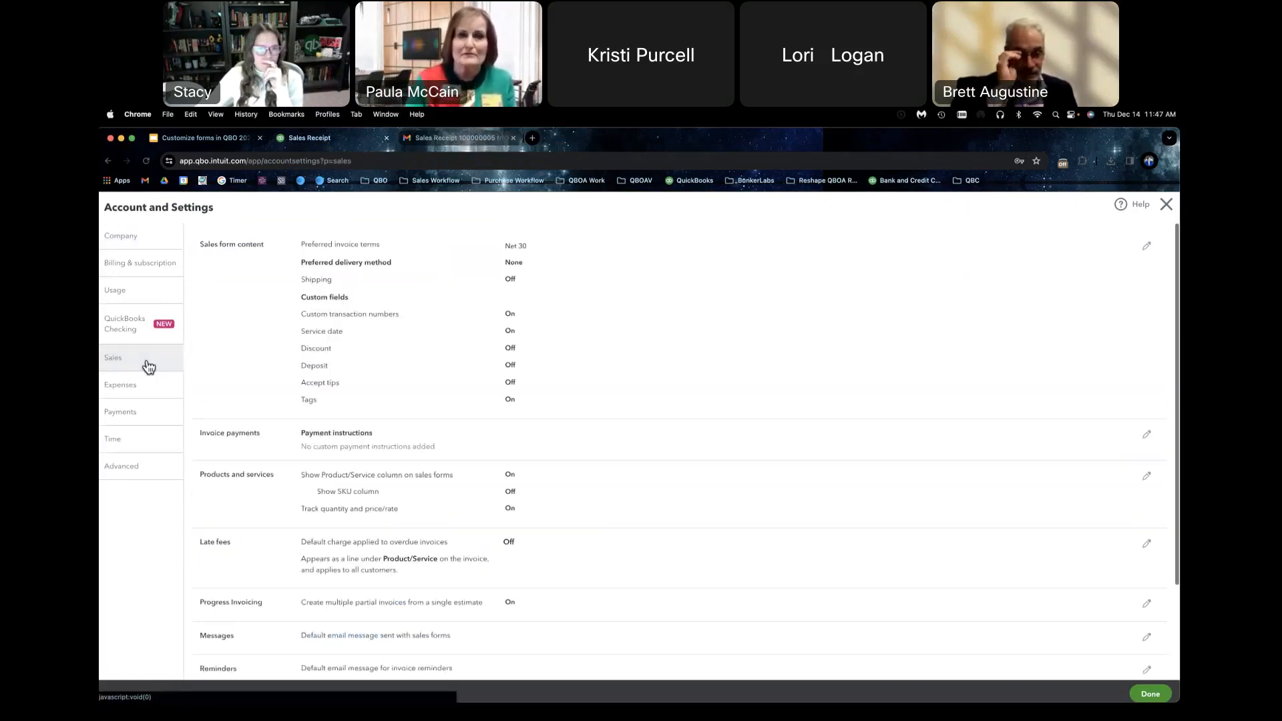
left_click(1163, 207)
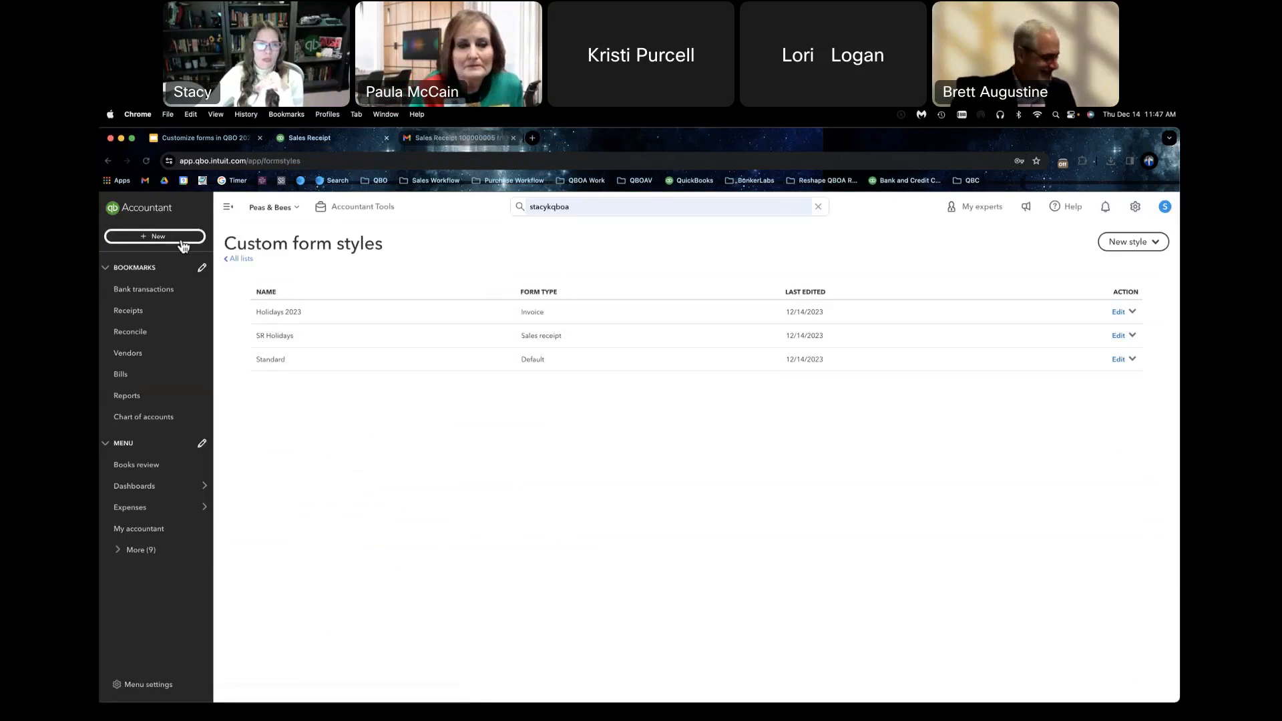
Step: Start a new invoice and close the Gmail tab showing the sales receipt email
left_click(155, 236)
left_click(158, 297)
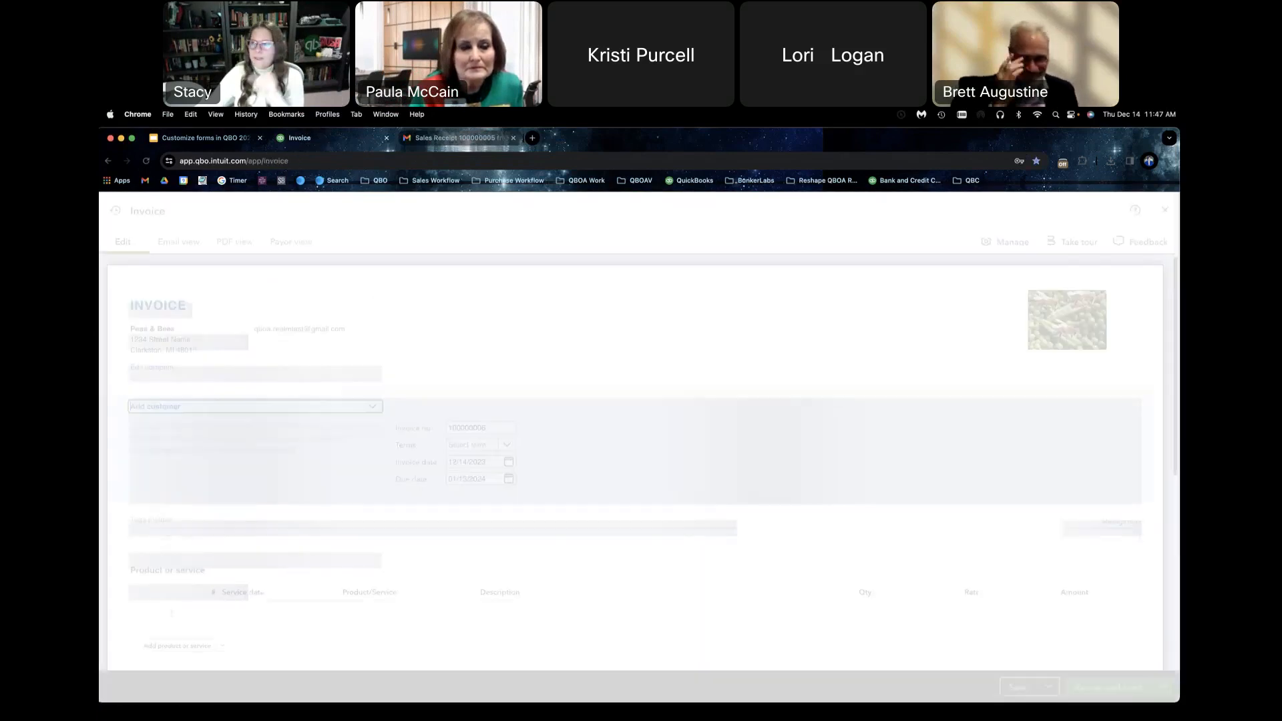
left_click(418, 142)
key("super+w")
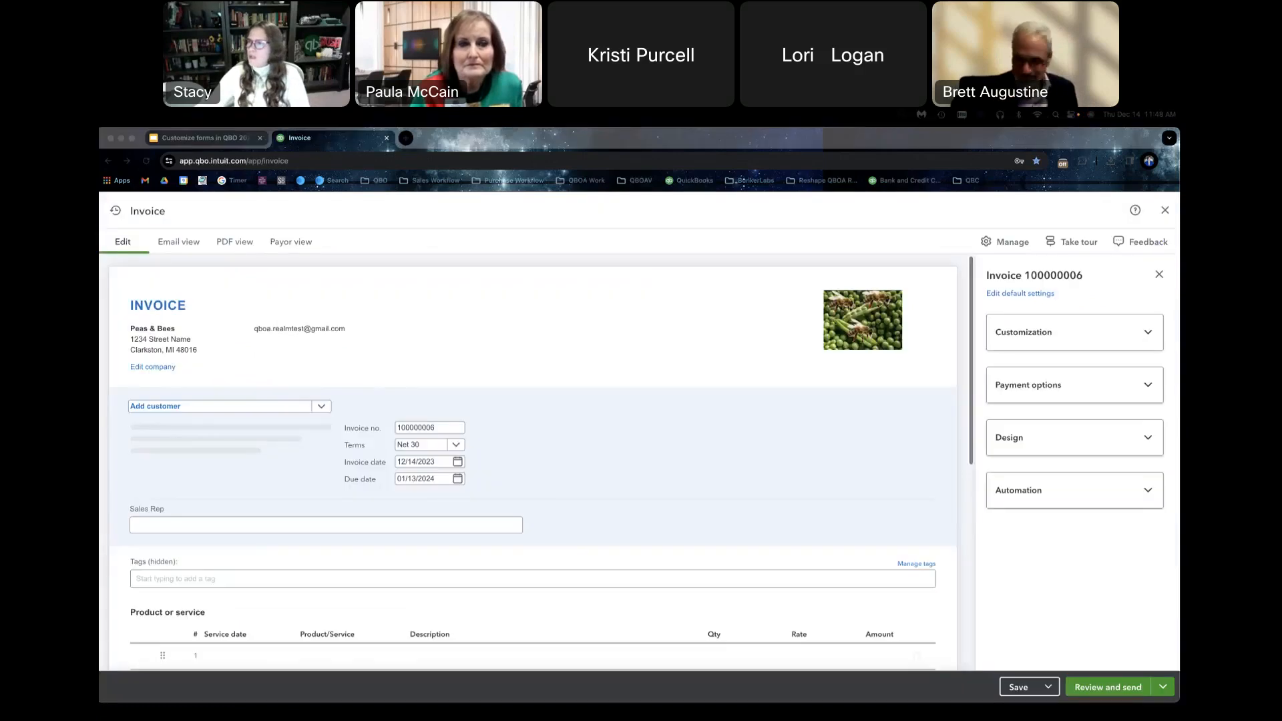
Step: Examine the editable invoice number field on the blank invoice, and close the invoice without saving
double_click(415, 429)
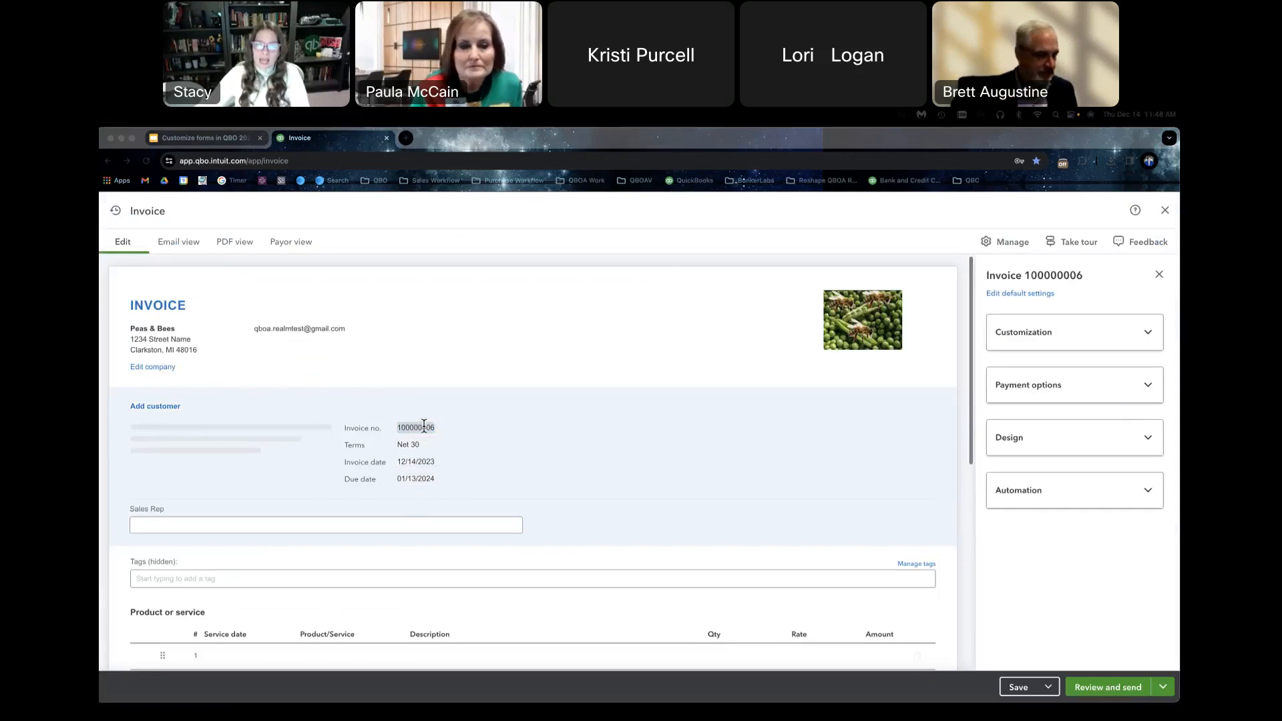
left_click(424, 426)
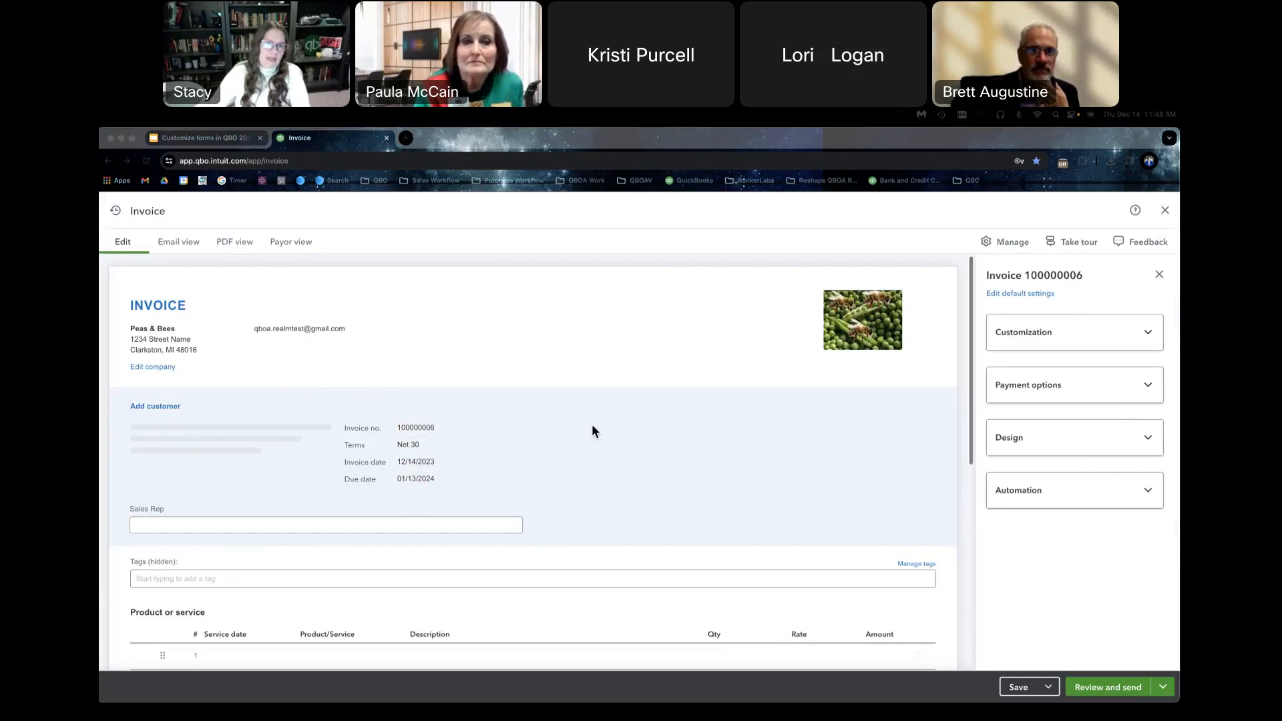
left_click(449, 427)
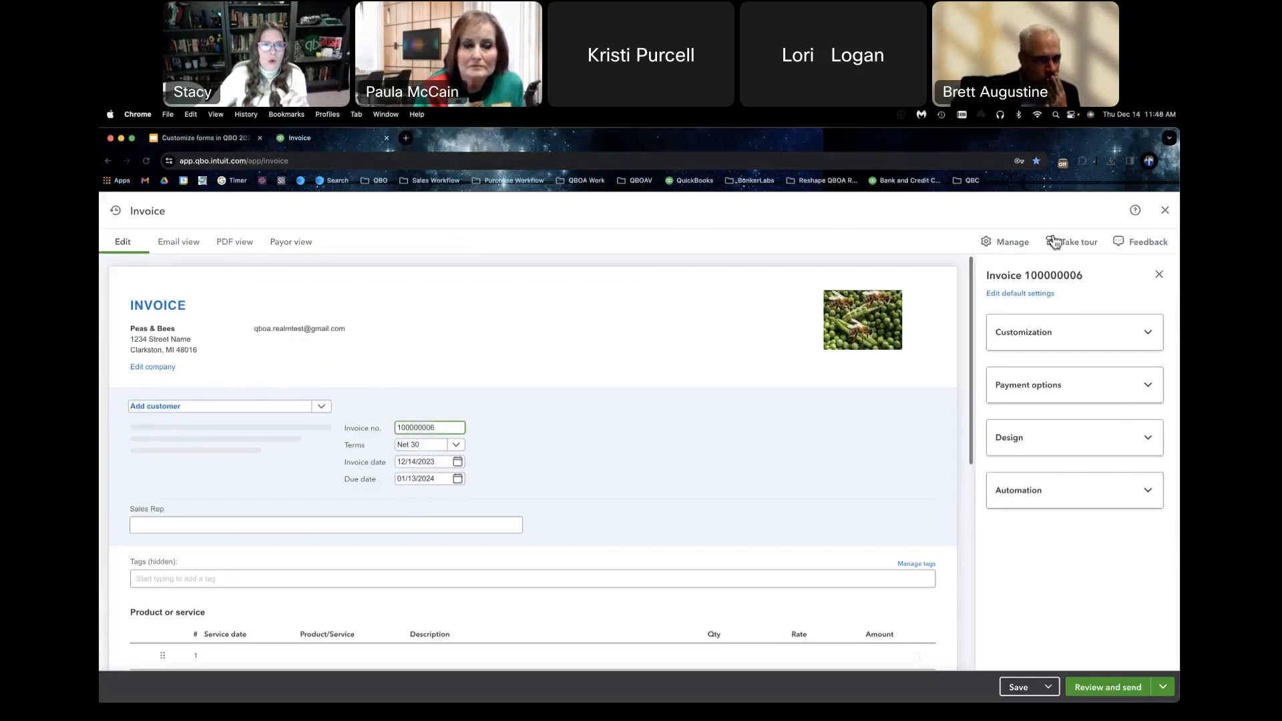
left_click(1164, 212)
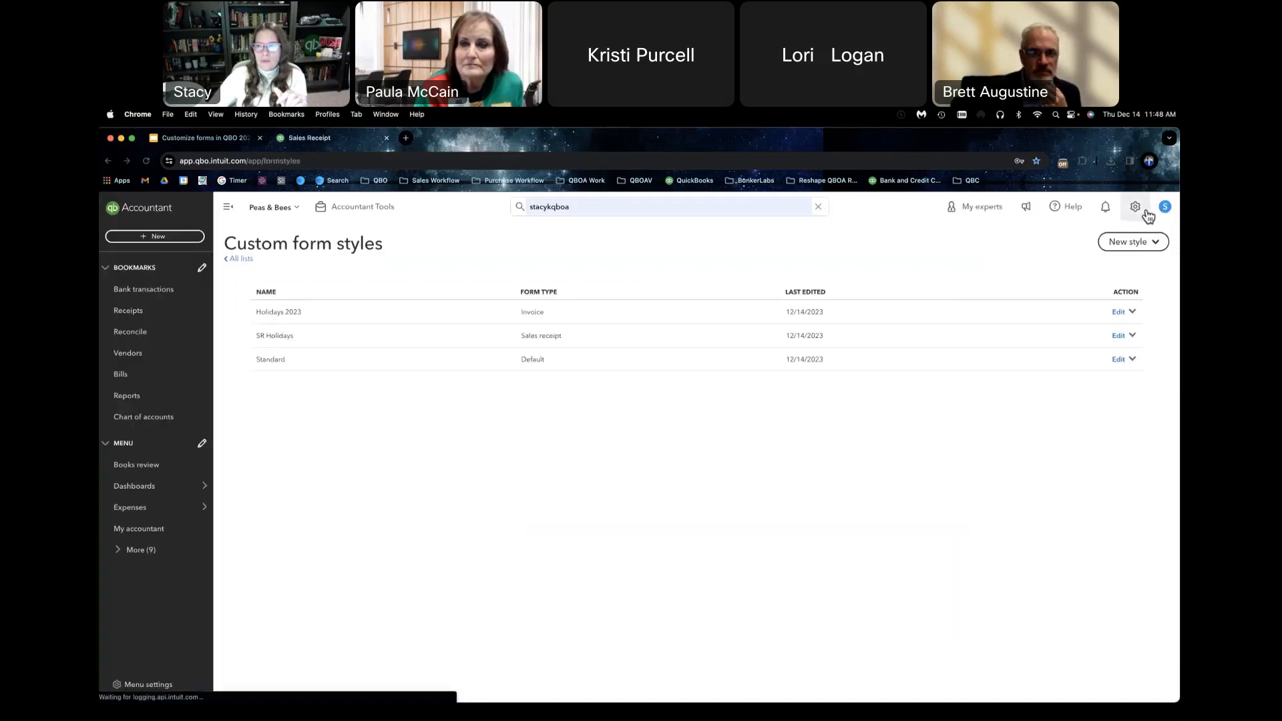
Step: Review the Advanced account settings, and open the Sales form content settings to examine the custom transaction numbers option
left_click(1134, 207)
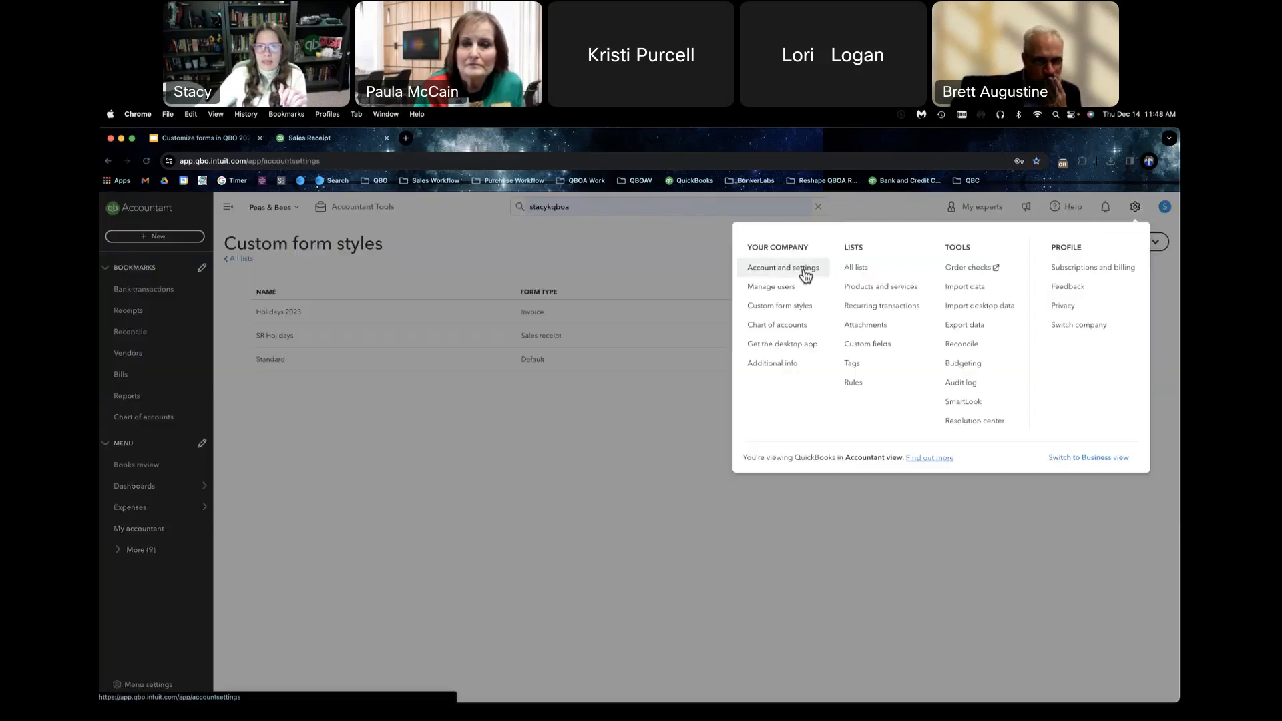
left_click(803, 268)
left_click(168, 467)
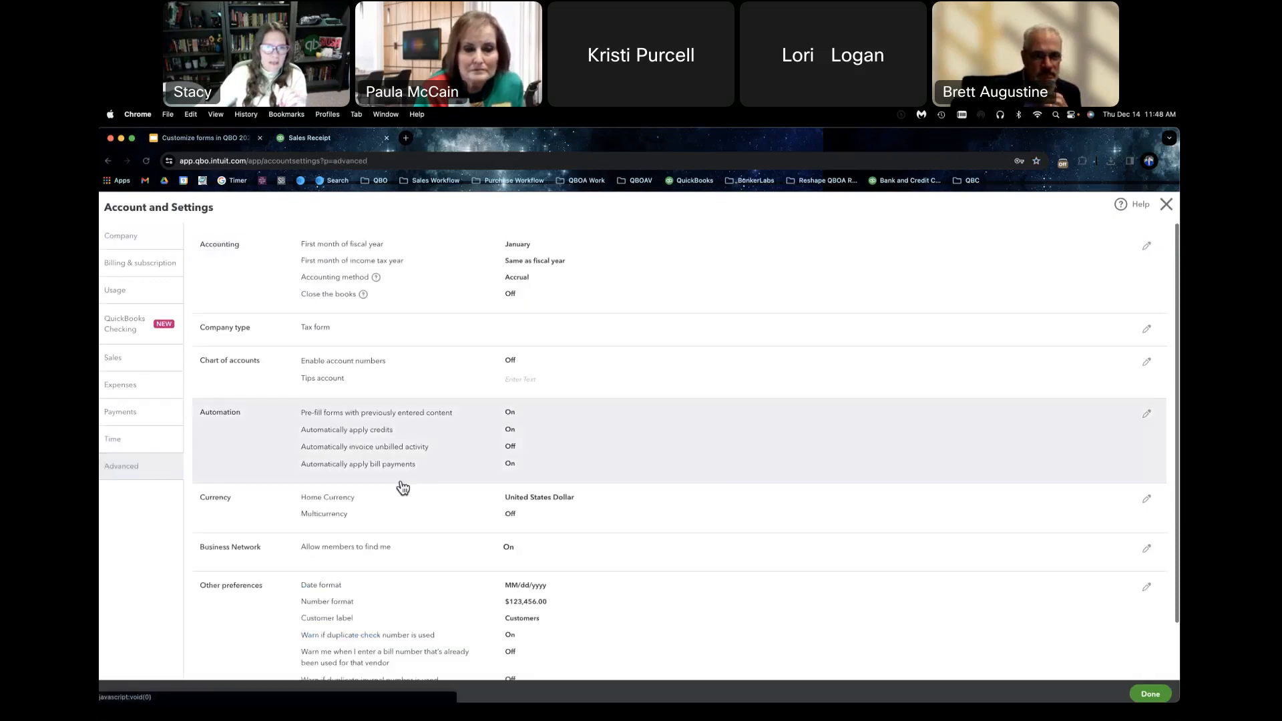
scroll(416, 469, "down", 2)
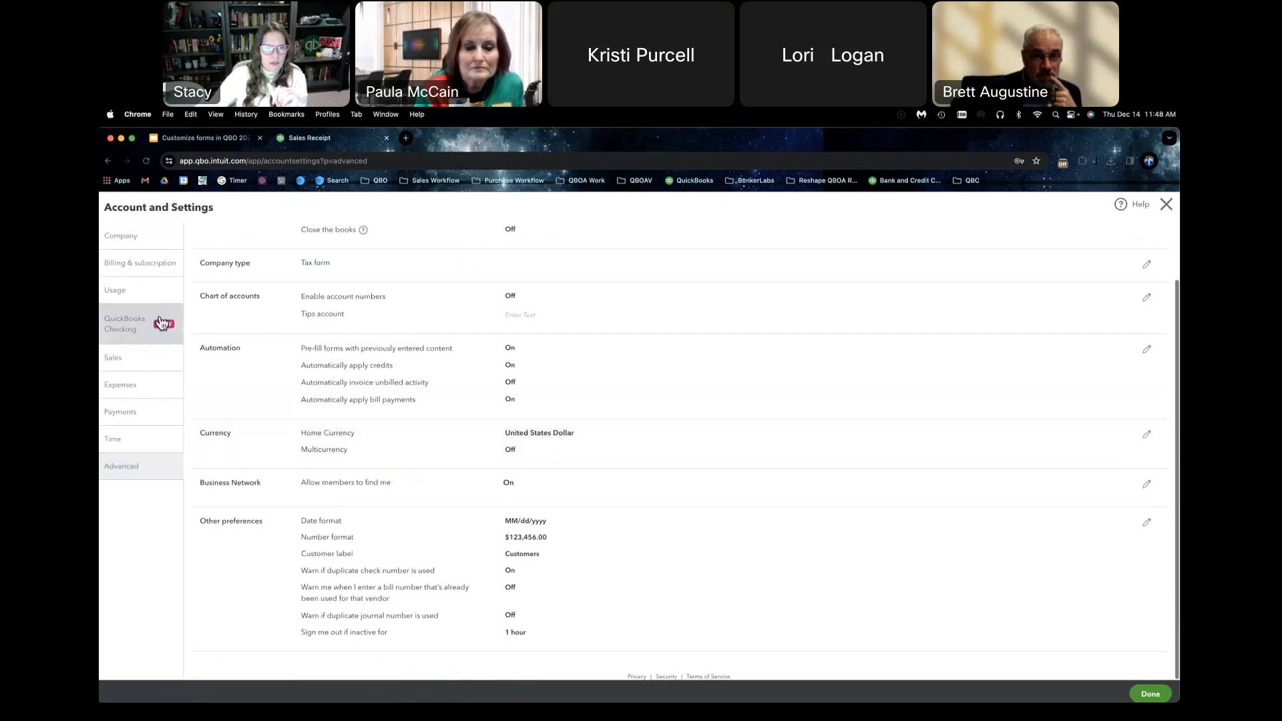
left_click(142, 369)
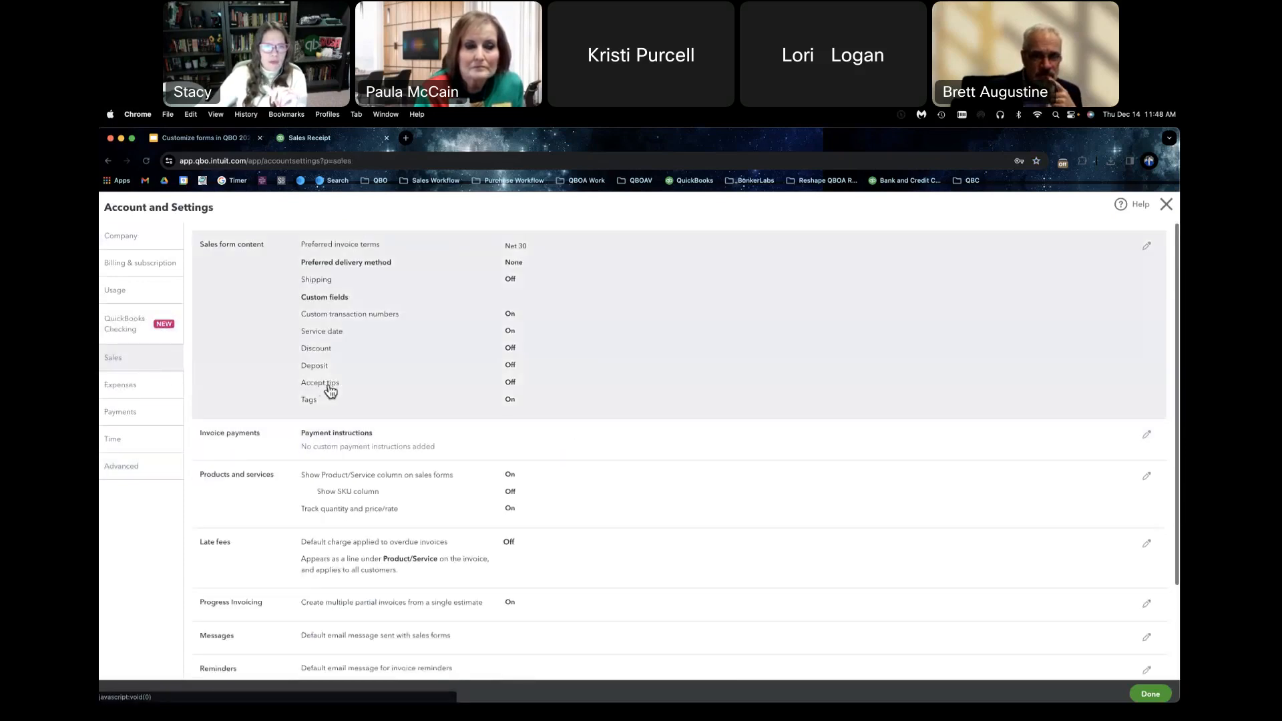
left_click(617, 316)
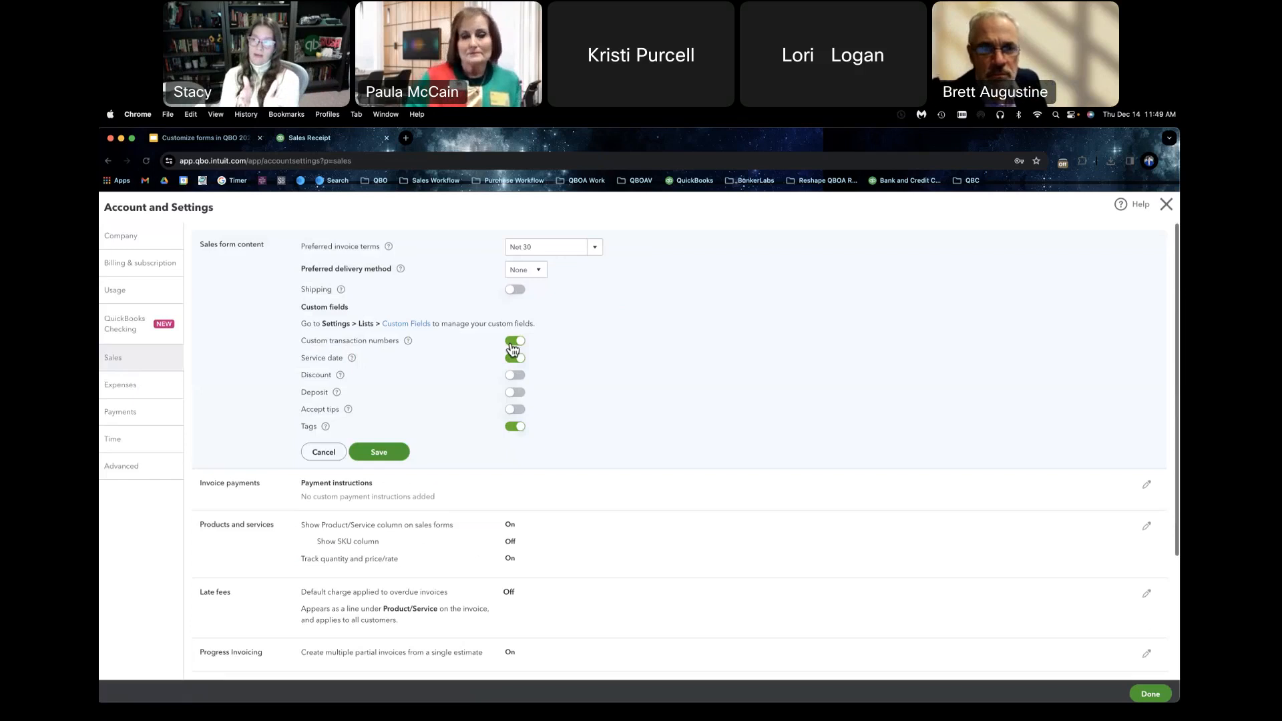
scroll(513, 348, "down", 1)
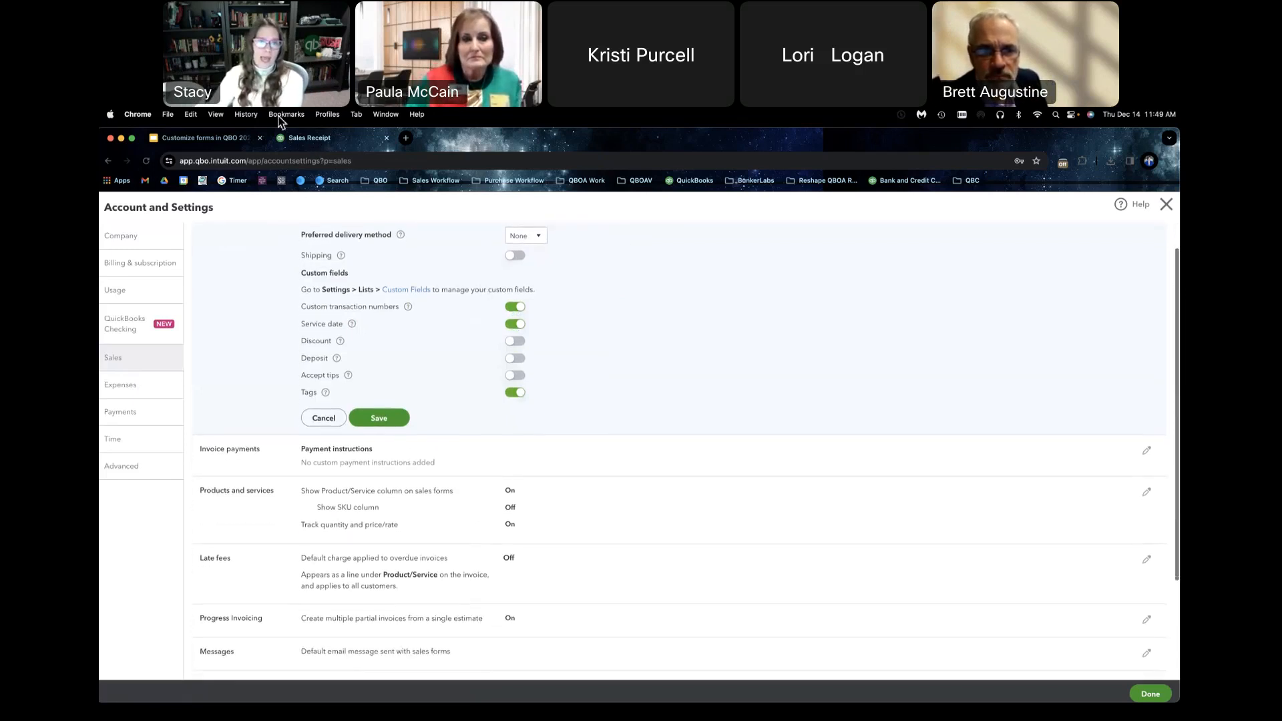
Step: Duplicate the QuickBooks tab and open the latest 12/14/2023 invoice from the recent transactions of a new invoice form
right_click(305, 139)
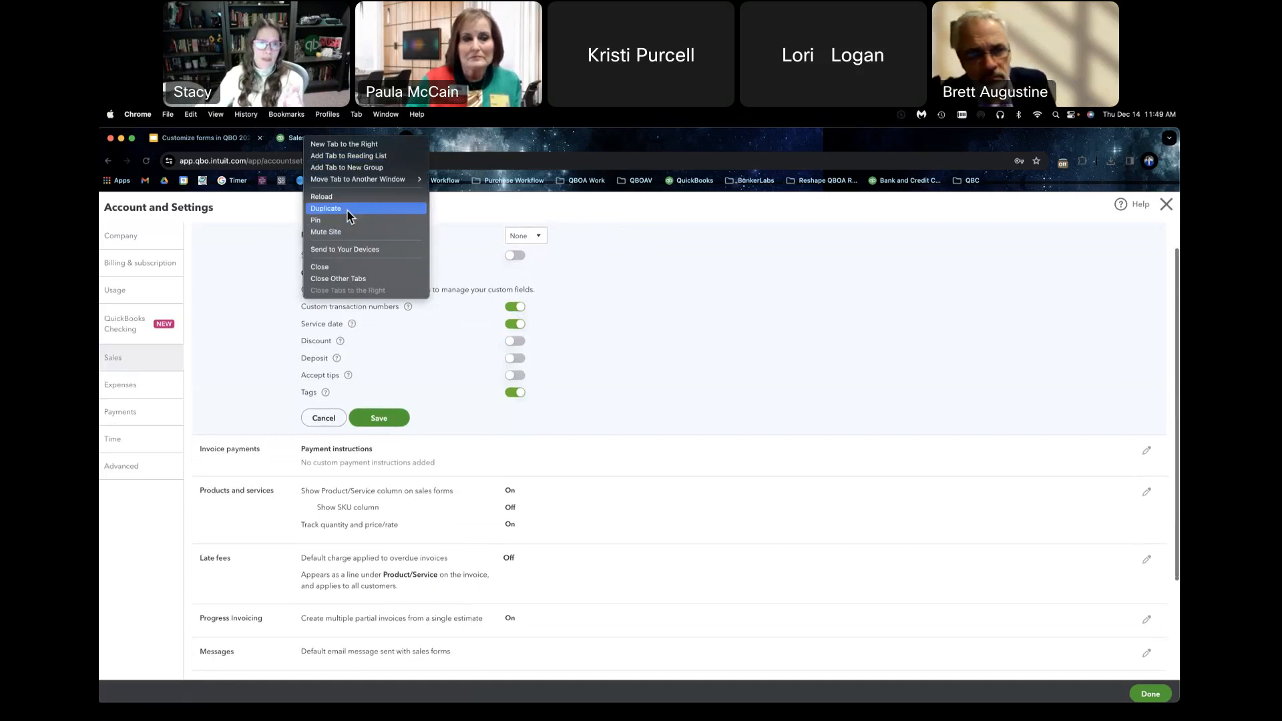
left_click(349, 210)
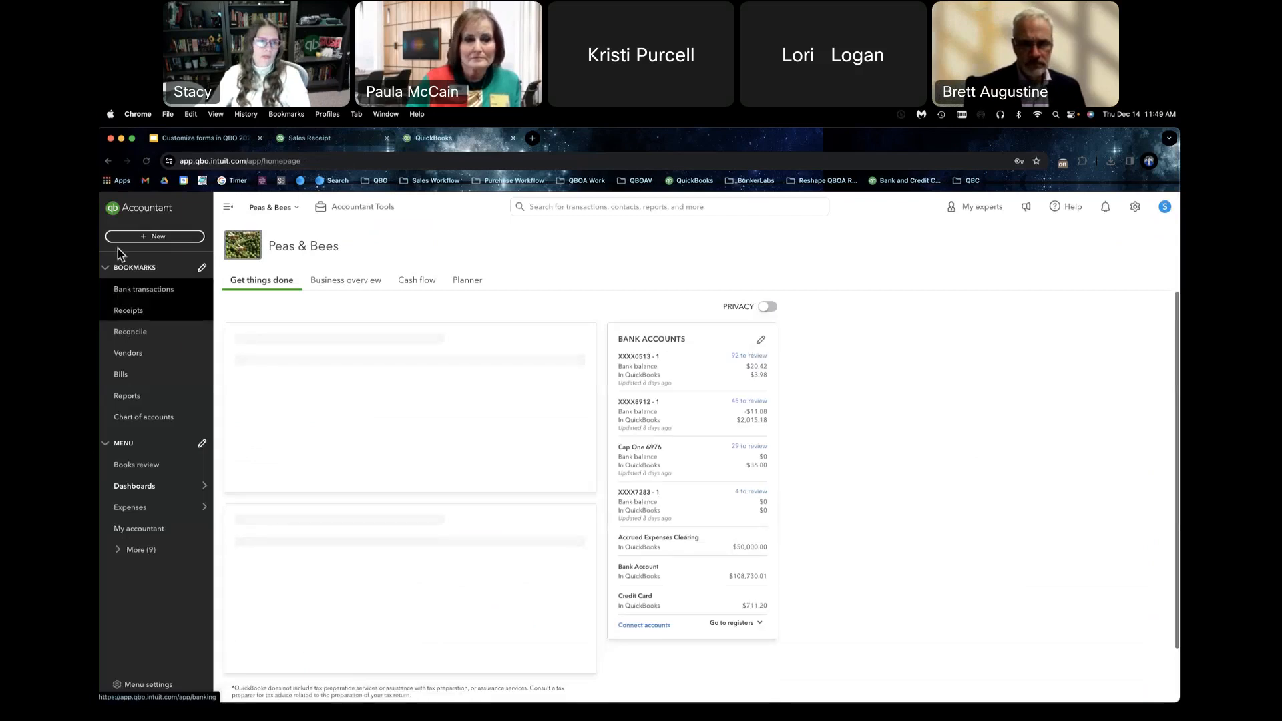
left_click(131, 236)
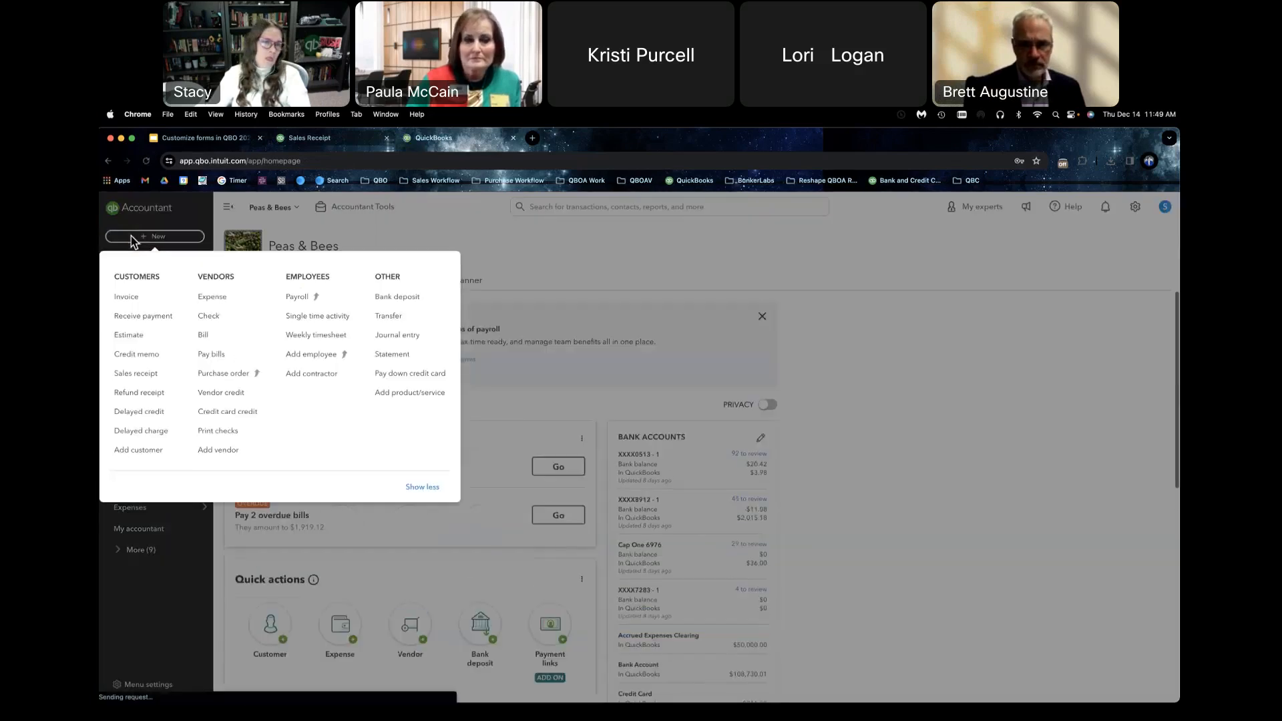
left_click(139, 302)
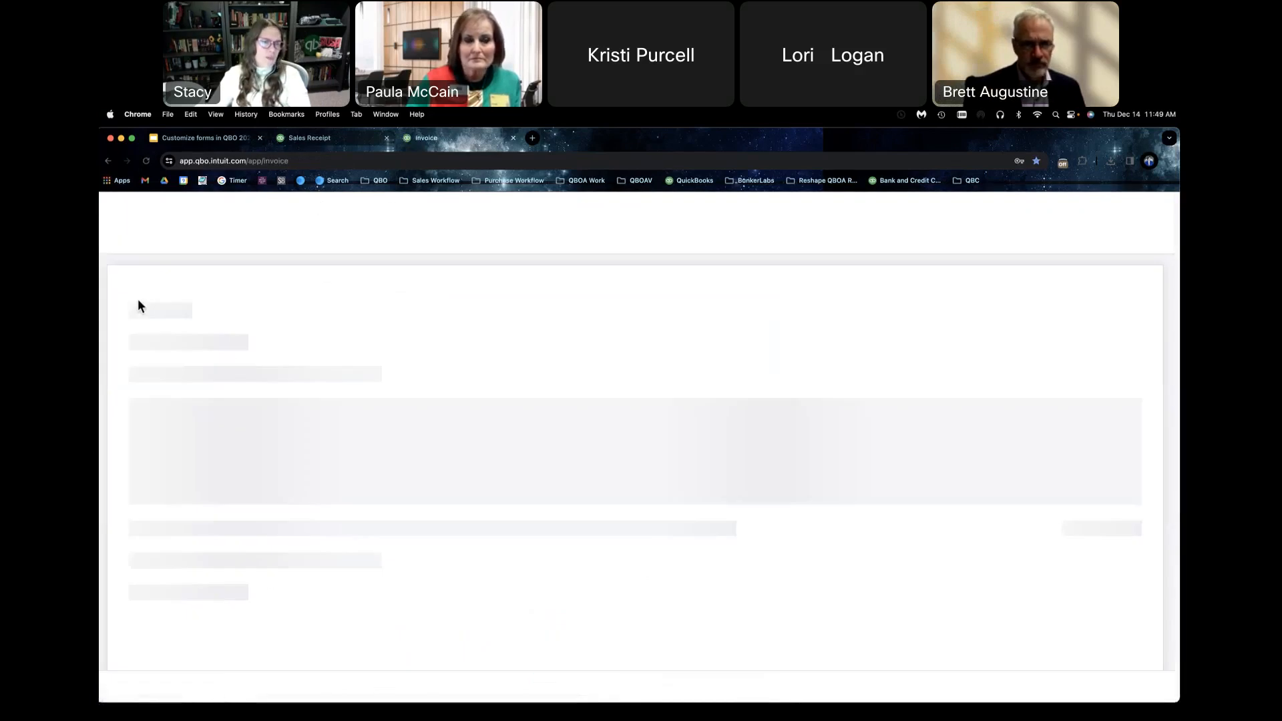
left_click(115, 212)
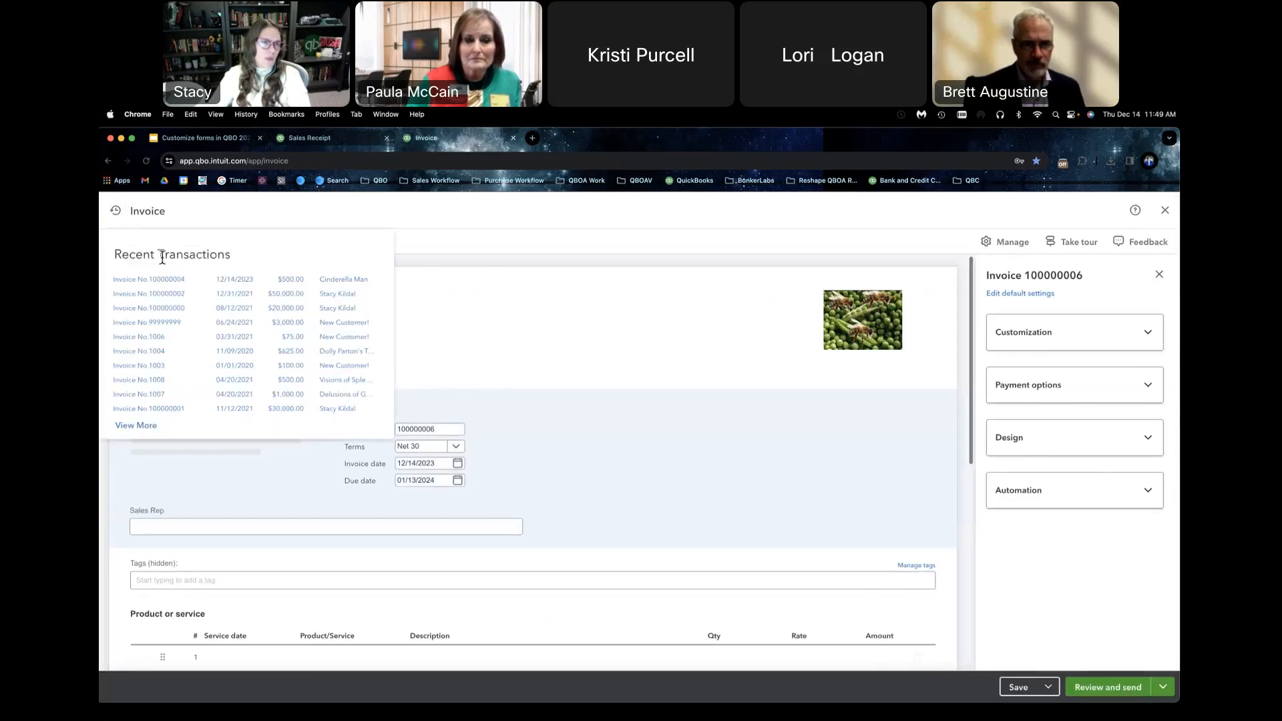
left_click(168, 277)
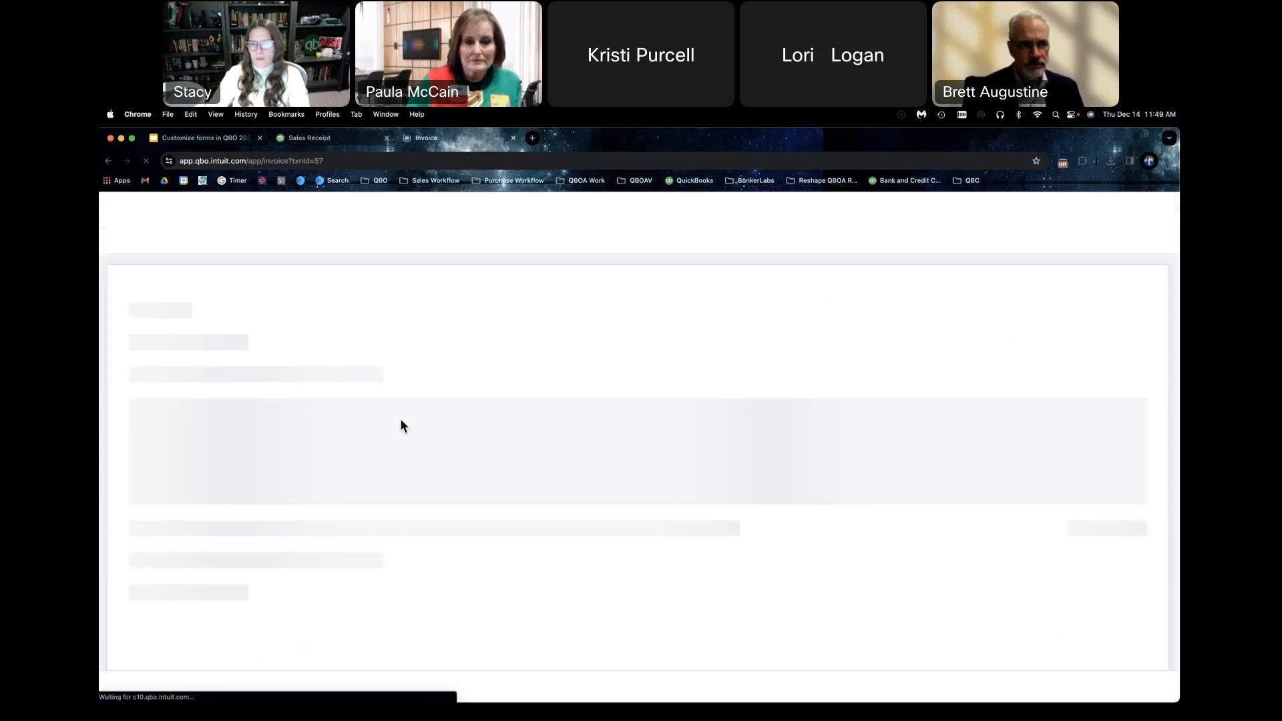
Step: Change the last digit of the invoice number to 5 and save the invoice
left_click(446, 430)
key("BackSpace")
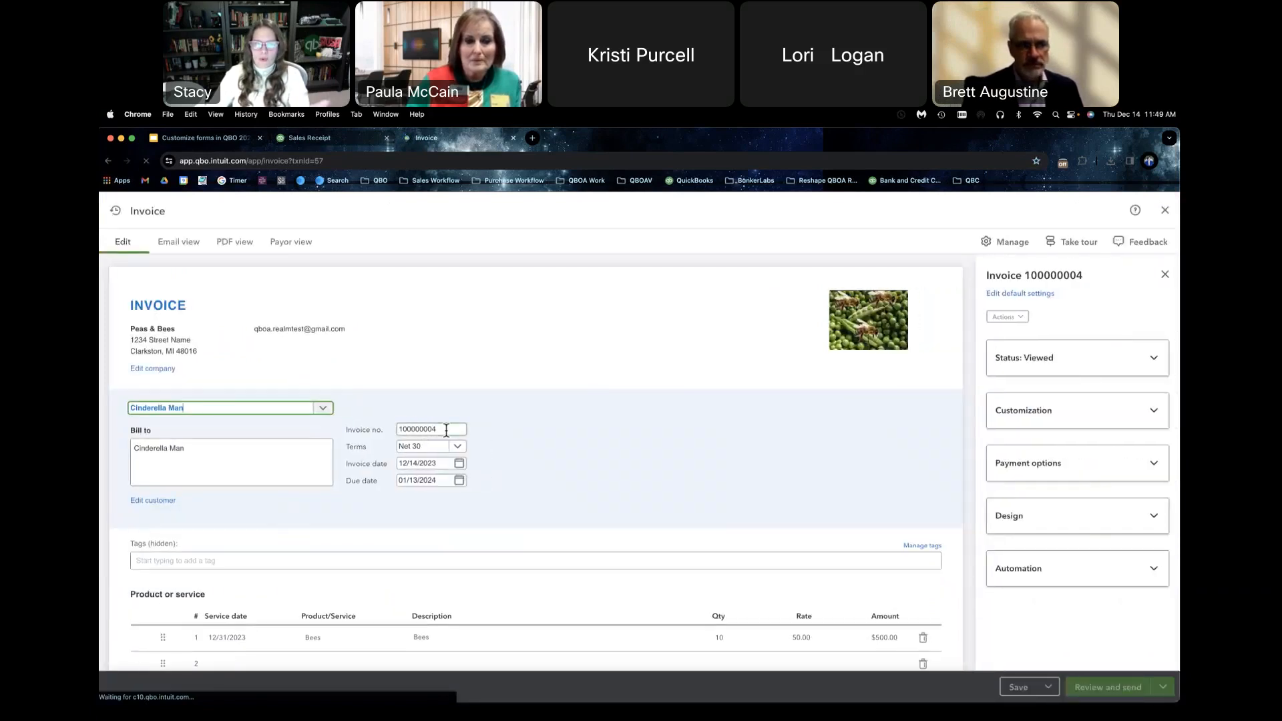
type("5")
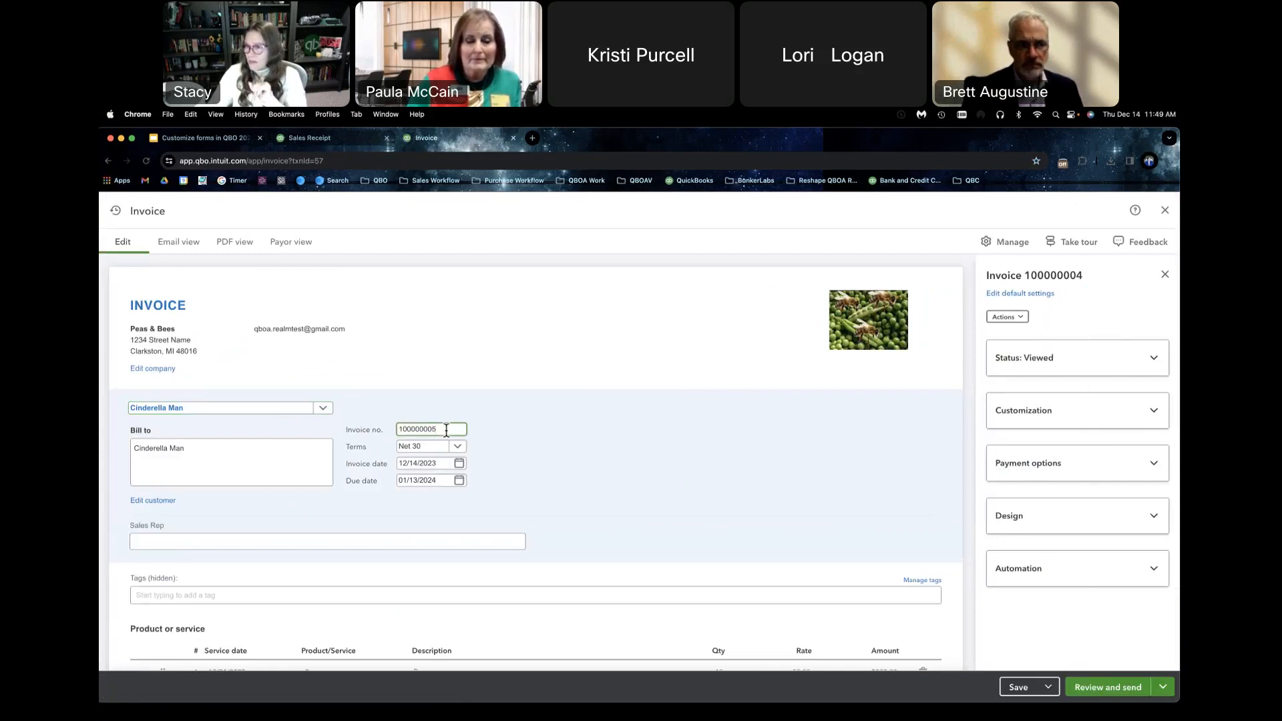
left_click(1019, 695)
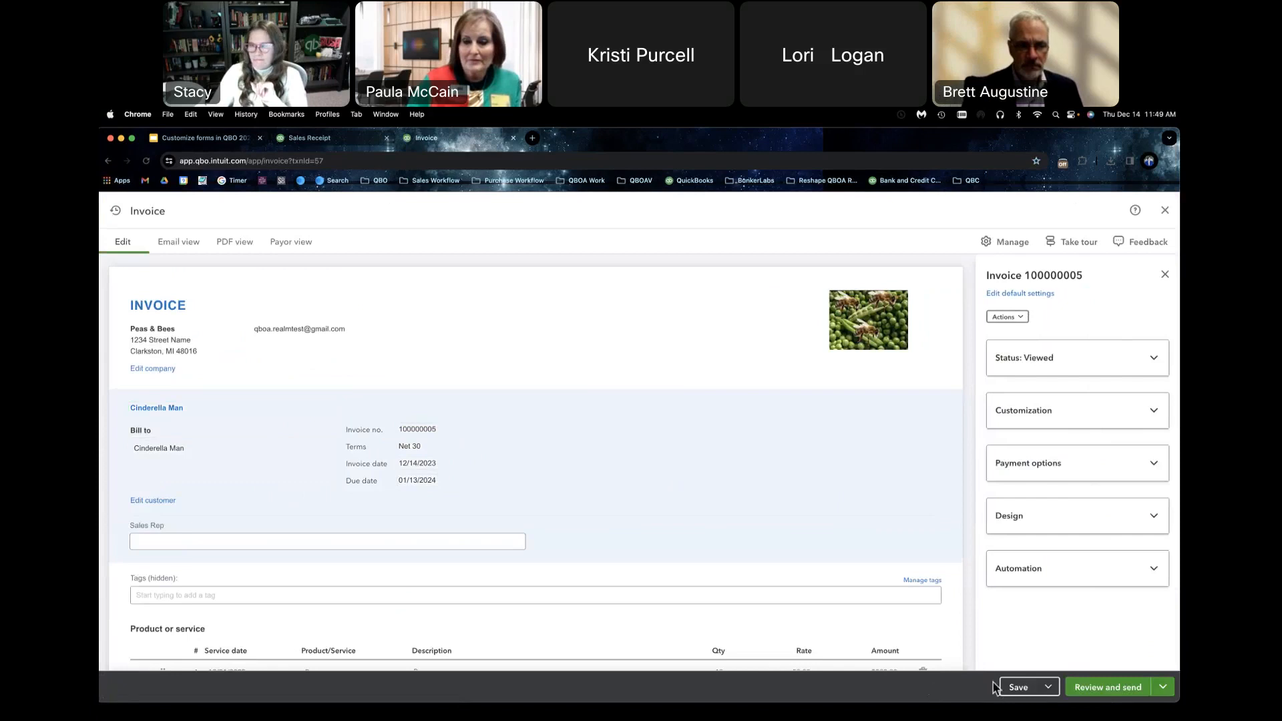
left_click(1012, 692)
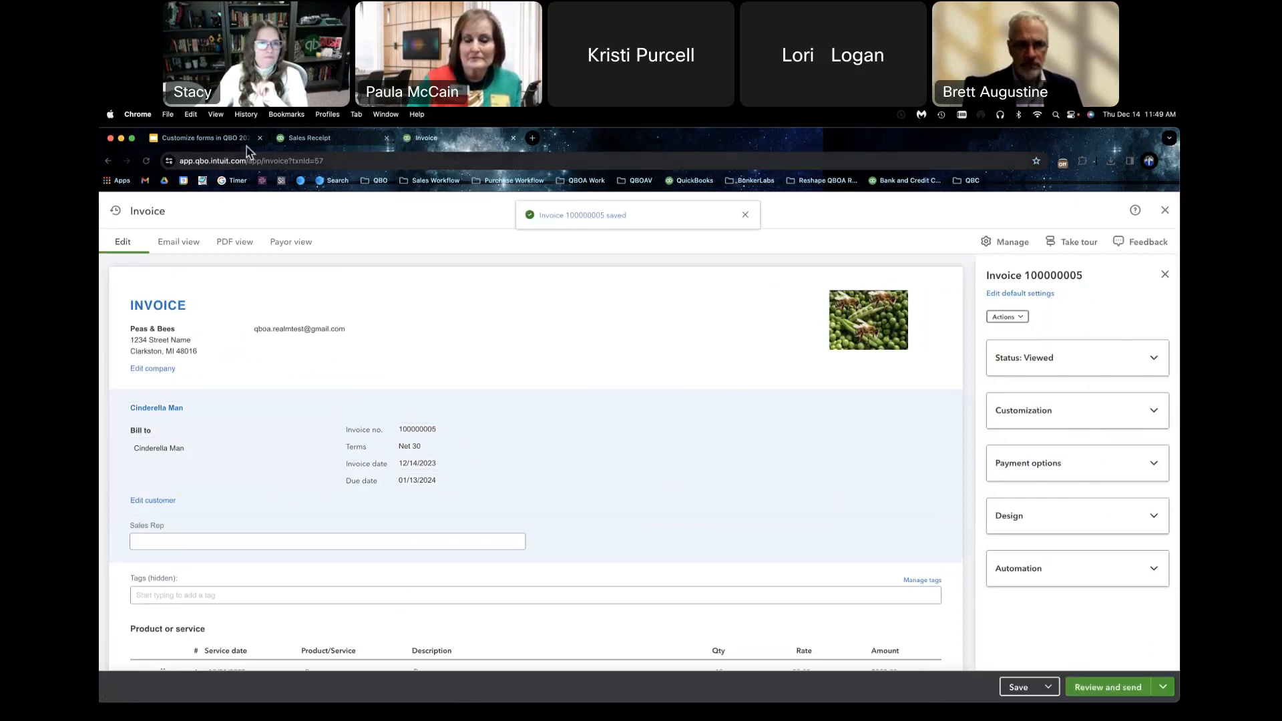
Step: Turn off custom transaction numbers in the Sales form content settings and save the change
left_click(312, 139)
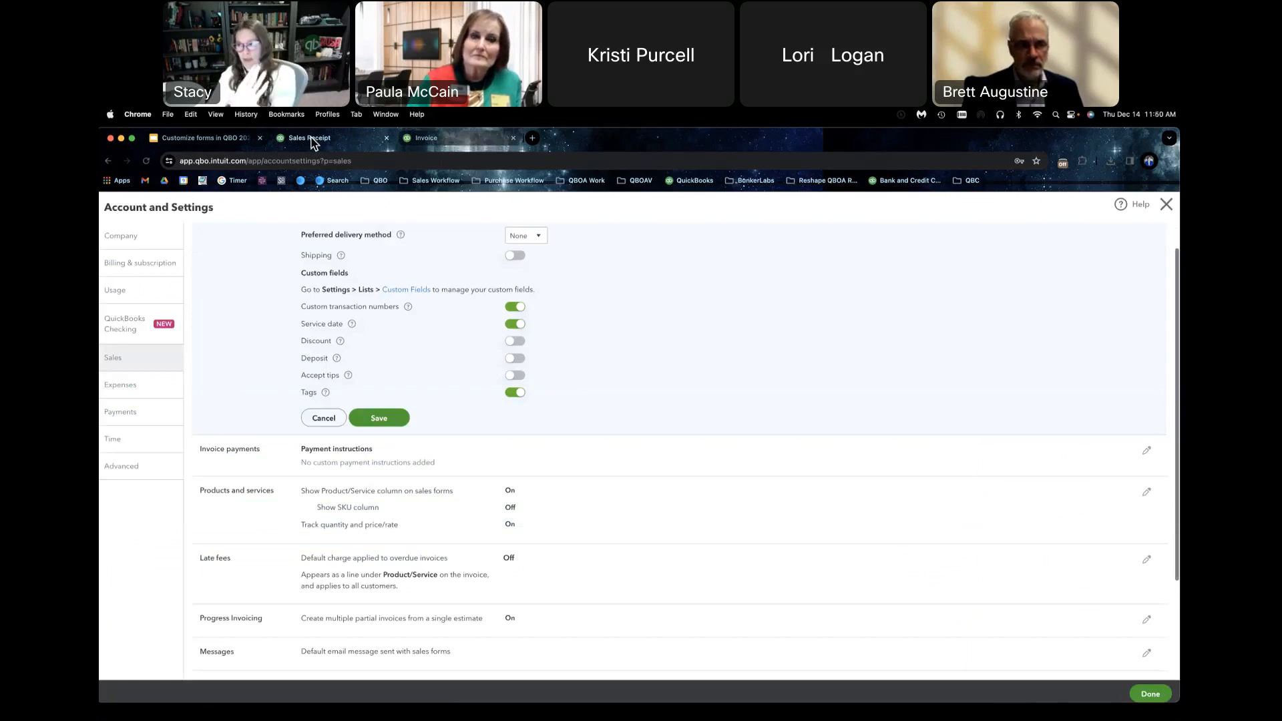
right_click(311, 138)
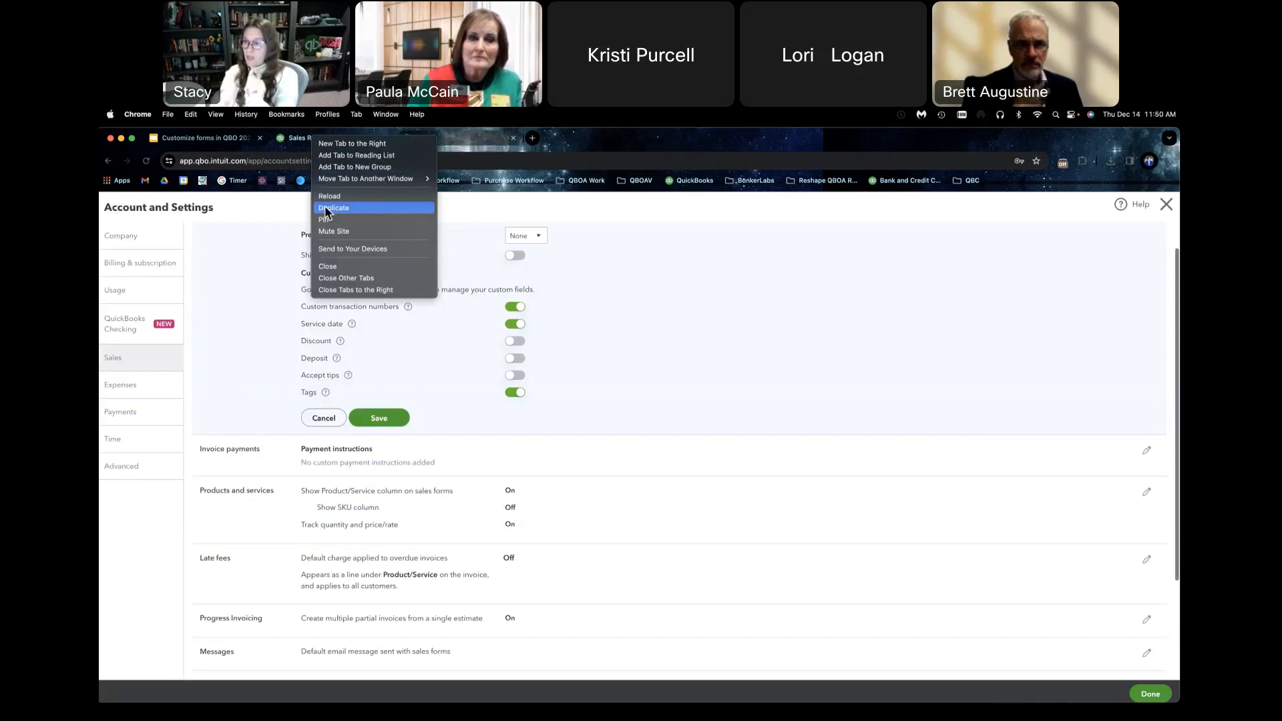
left_click(587, 402)
left_click(523, 309)
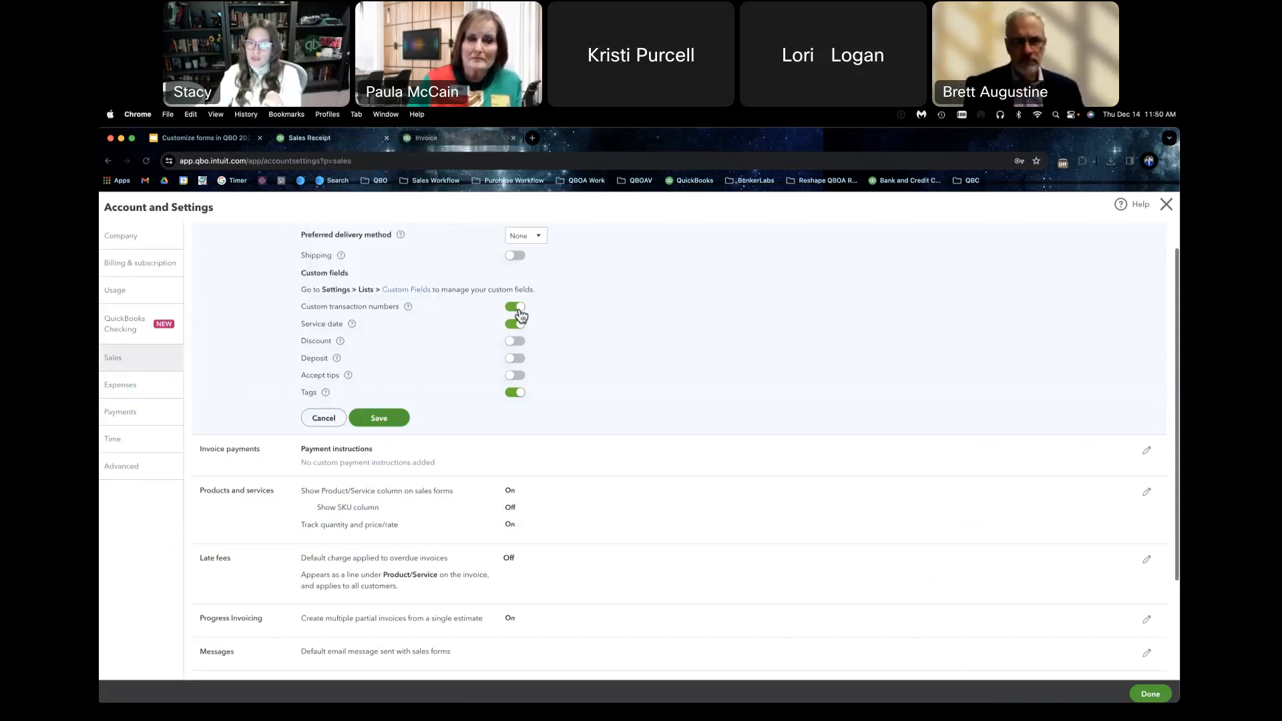
left_click(379, 420)
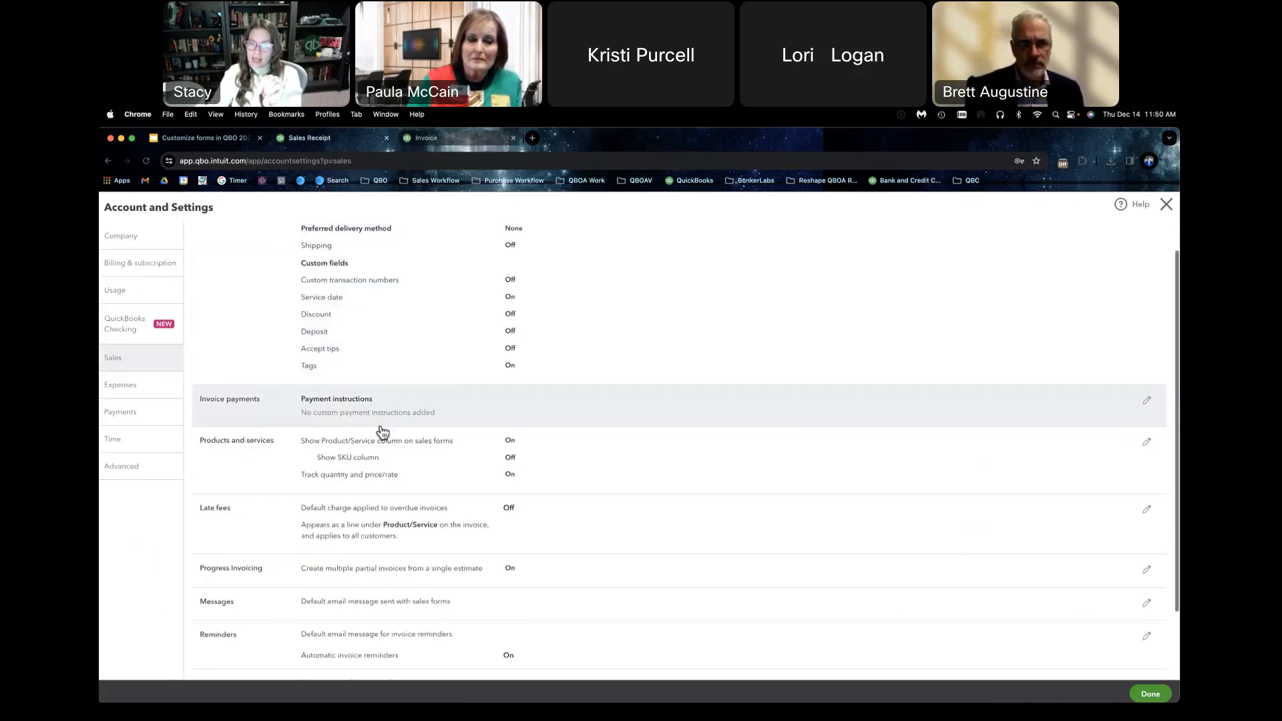
Step: Return to the open invoice, save it, and start a new blank invoice
left_click(439, 140)
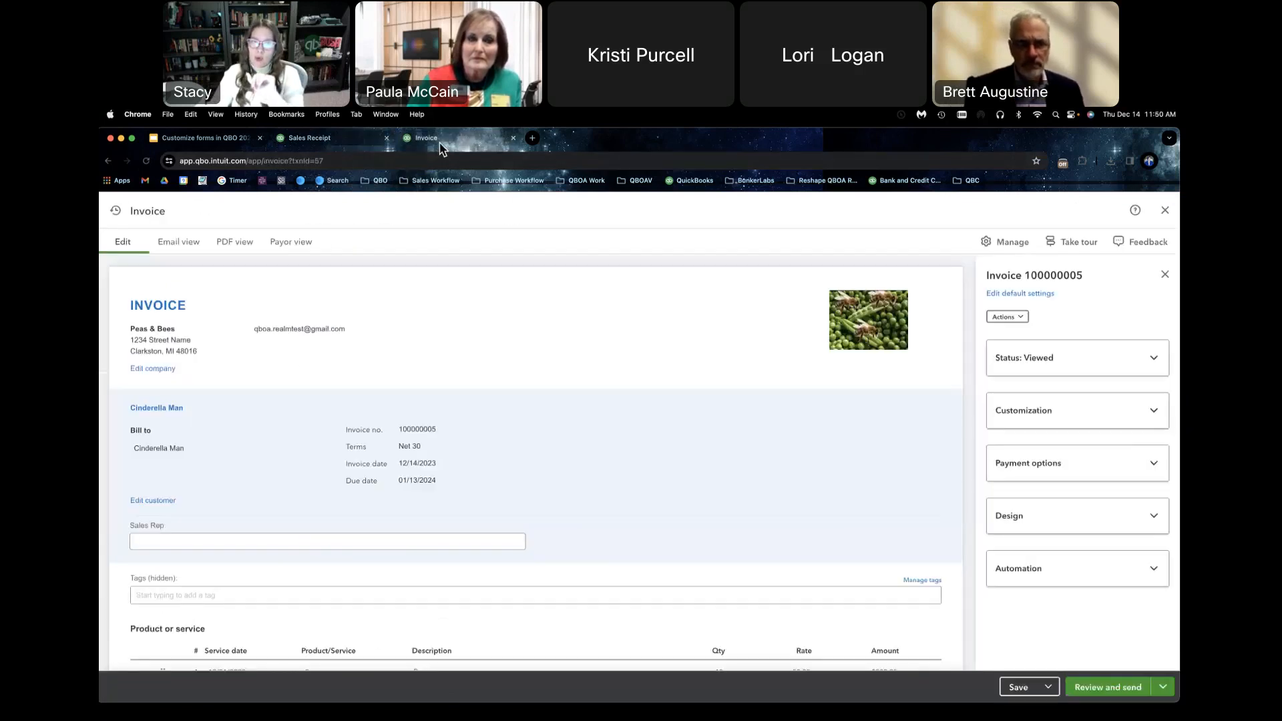
left_click(1162, 687)
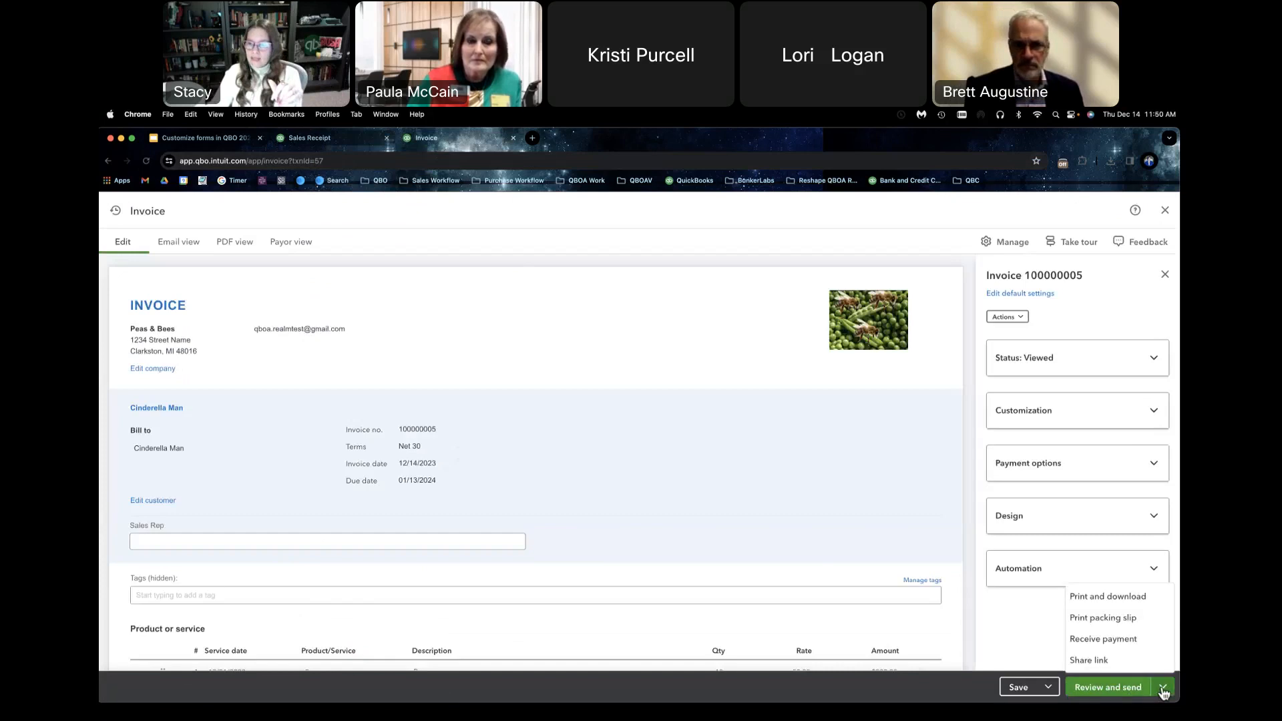
left_click(1046, 690)
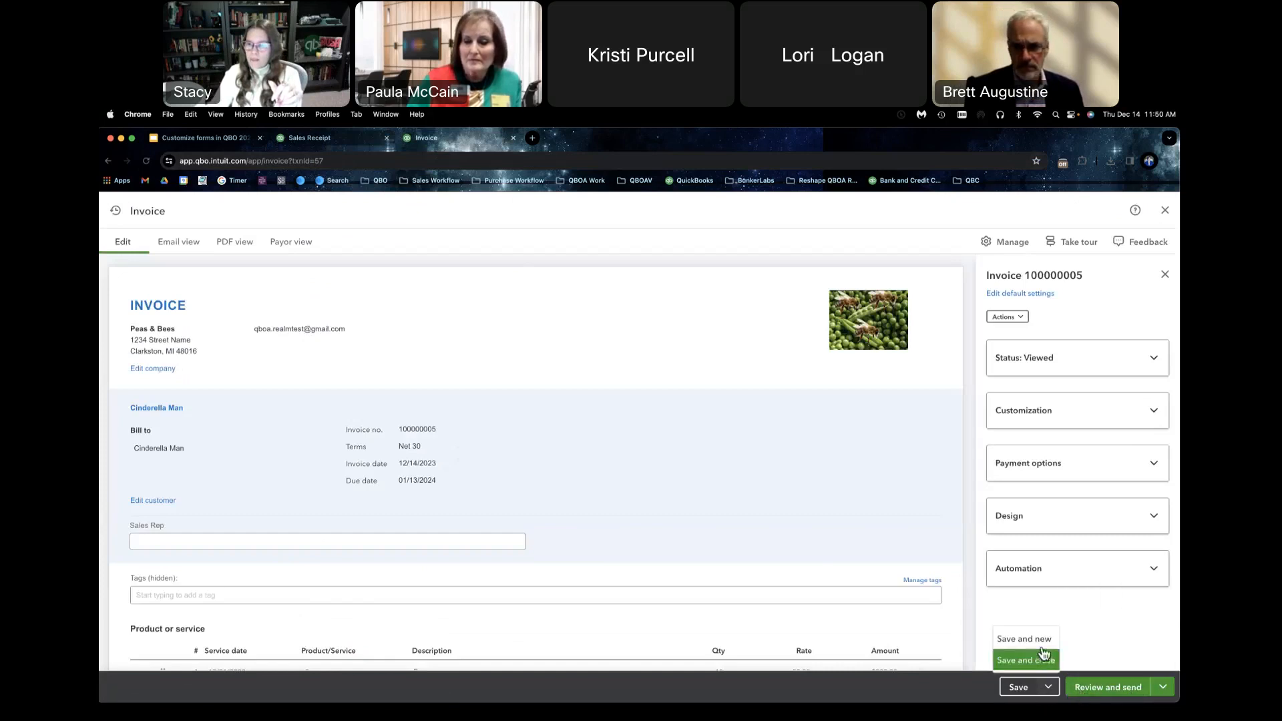
left_click(1044, 656)
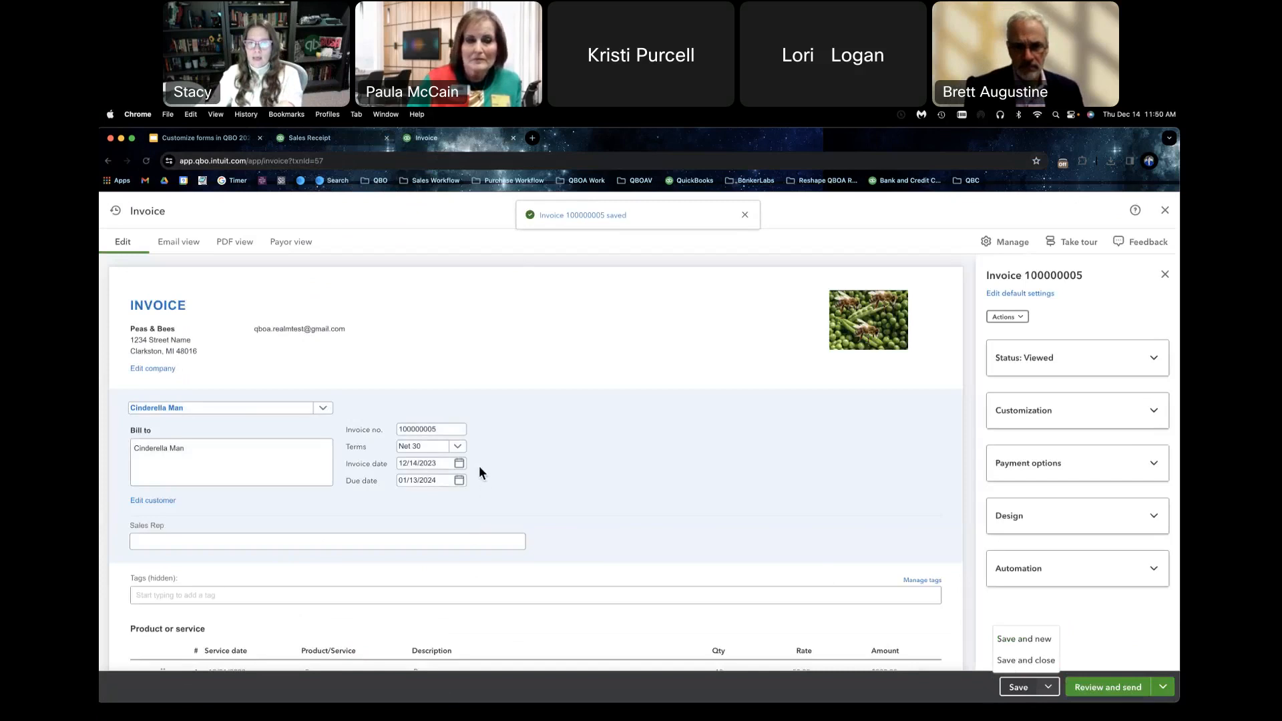
left_click(1024, 638)
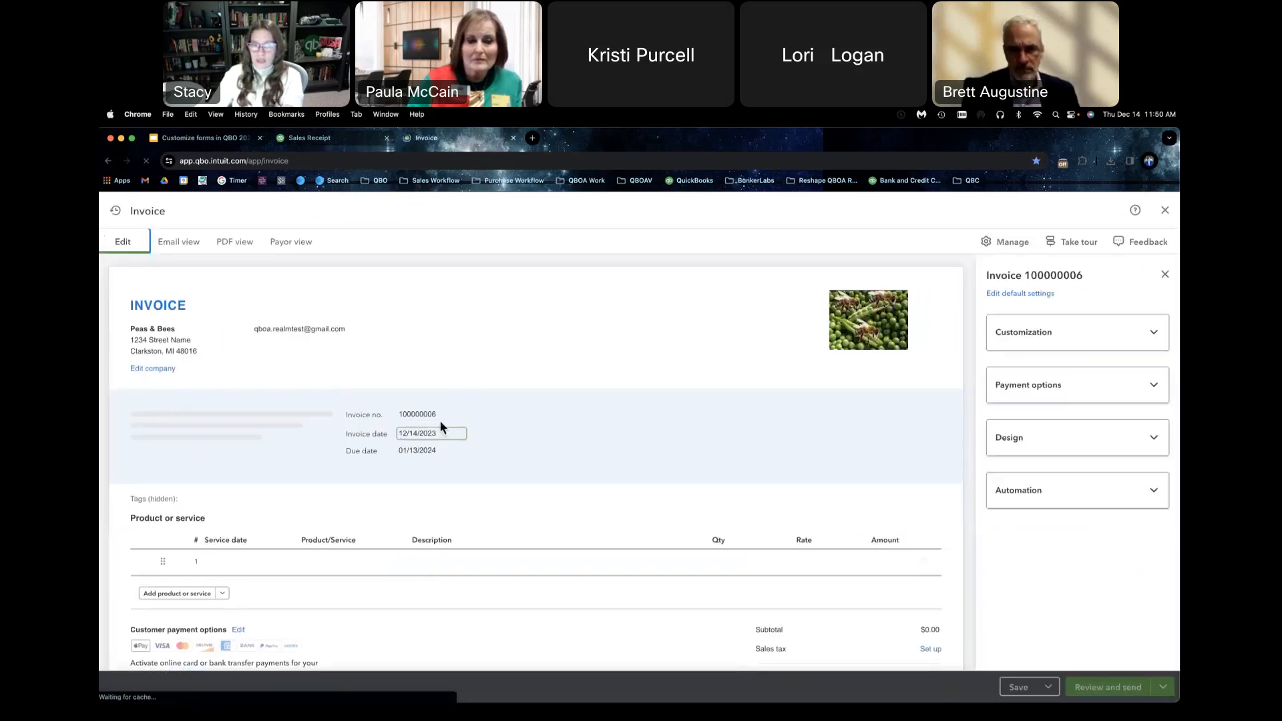
Step: Test whether the new invoice's number can be edited by retyping its last digit as 6, and close the invoice without saving
left_click(444, 431)
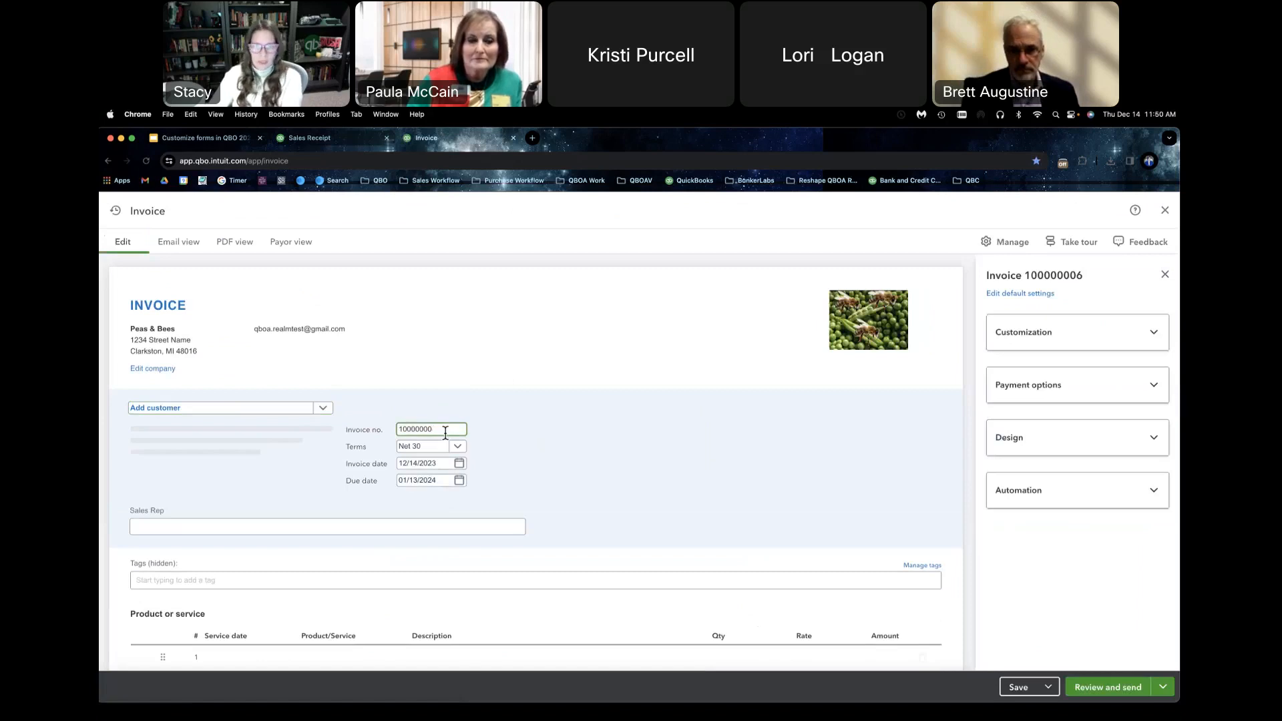
type("6")
left_click(506, 417)
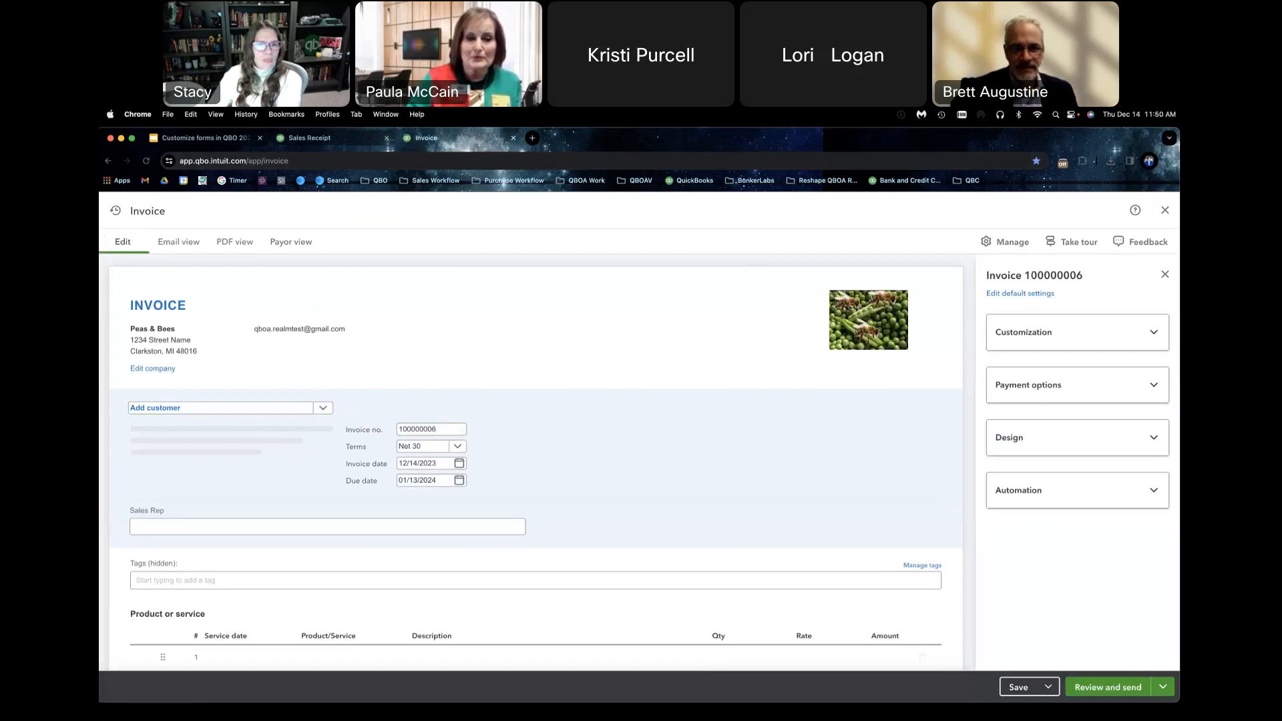
left_click(1163, 214)
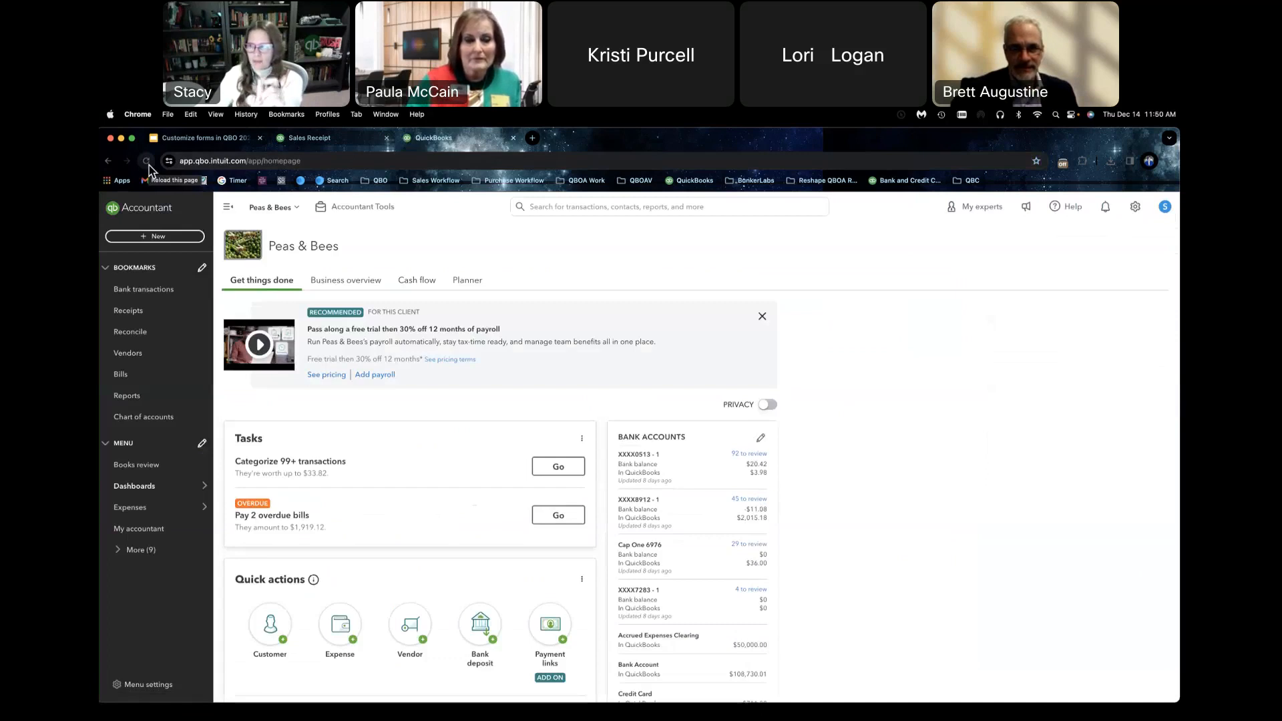
Step: Create another blank invoice and check whether its invoice number field is still editable
left_click(174, 244)
left_click(146, 298)
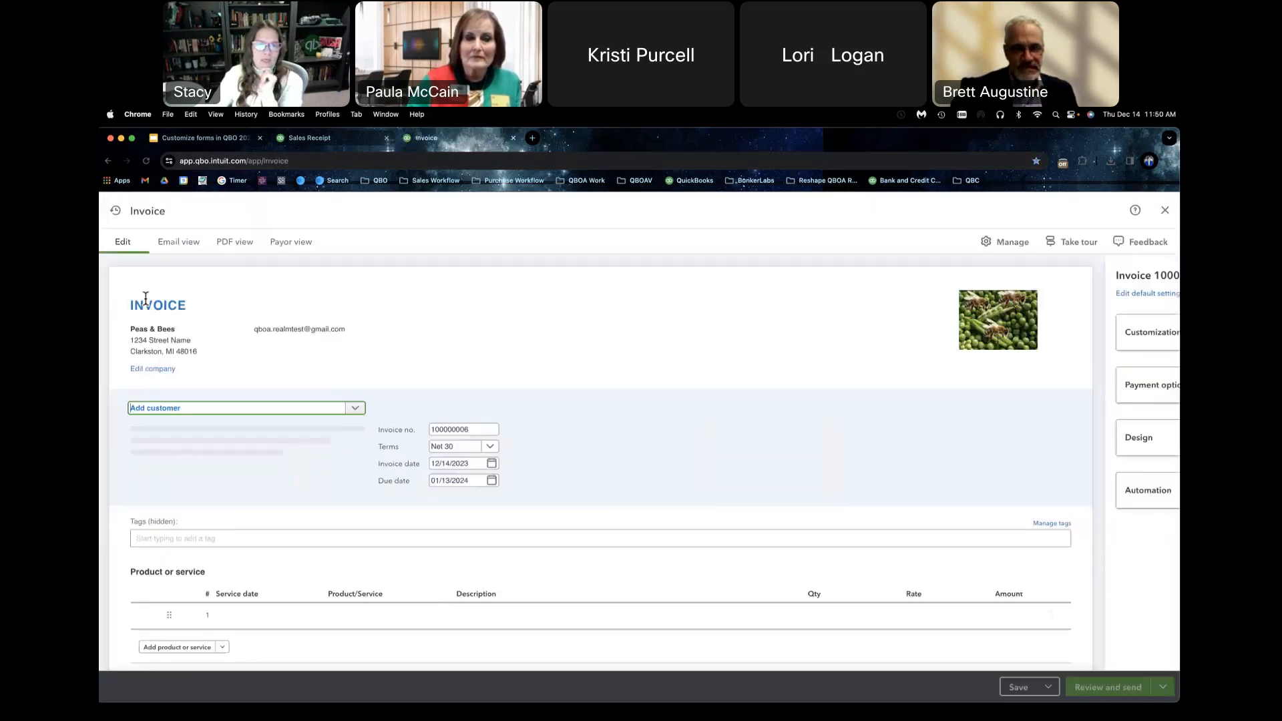
left_click(448, 429)
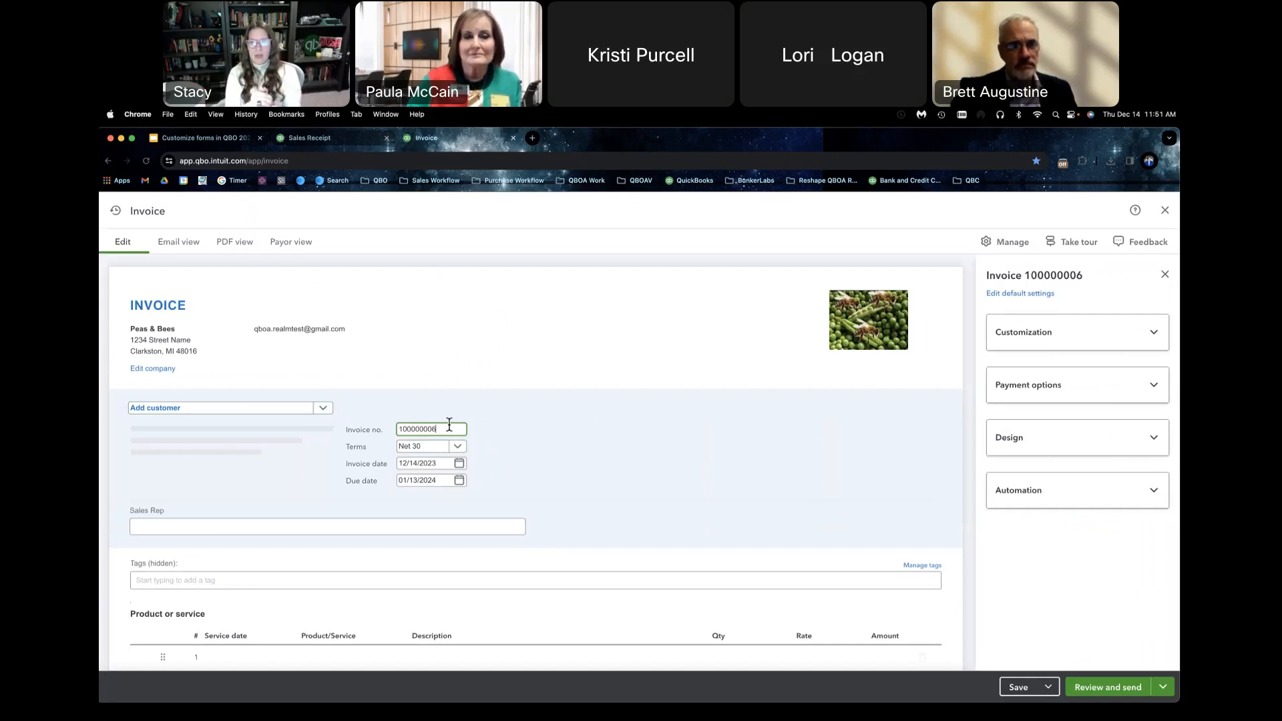
Step: Leave the account settings and reopen their Sales section to recheck the custom transaction numbers option
left_click(358, 139)
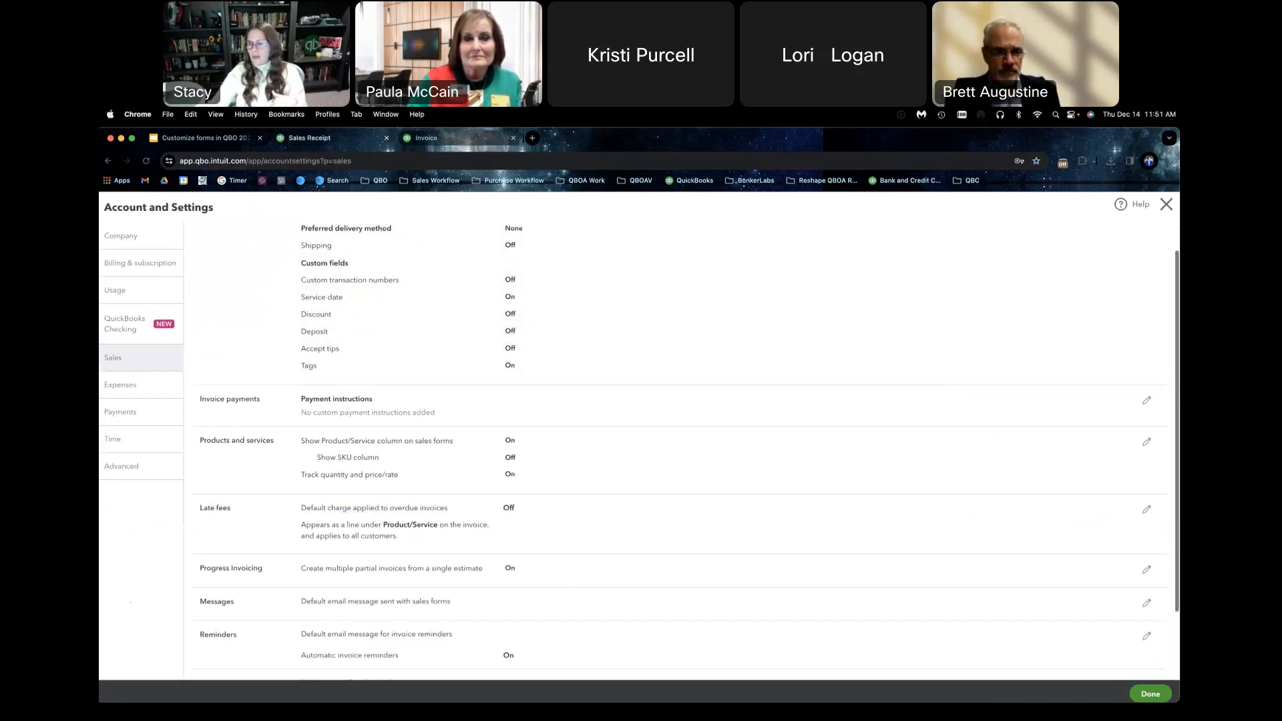
left_click(1148, 695)
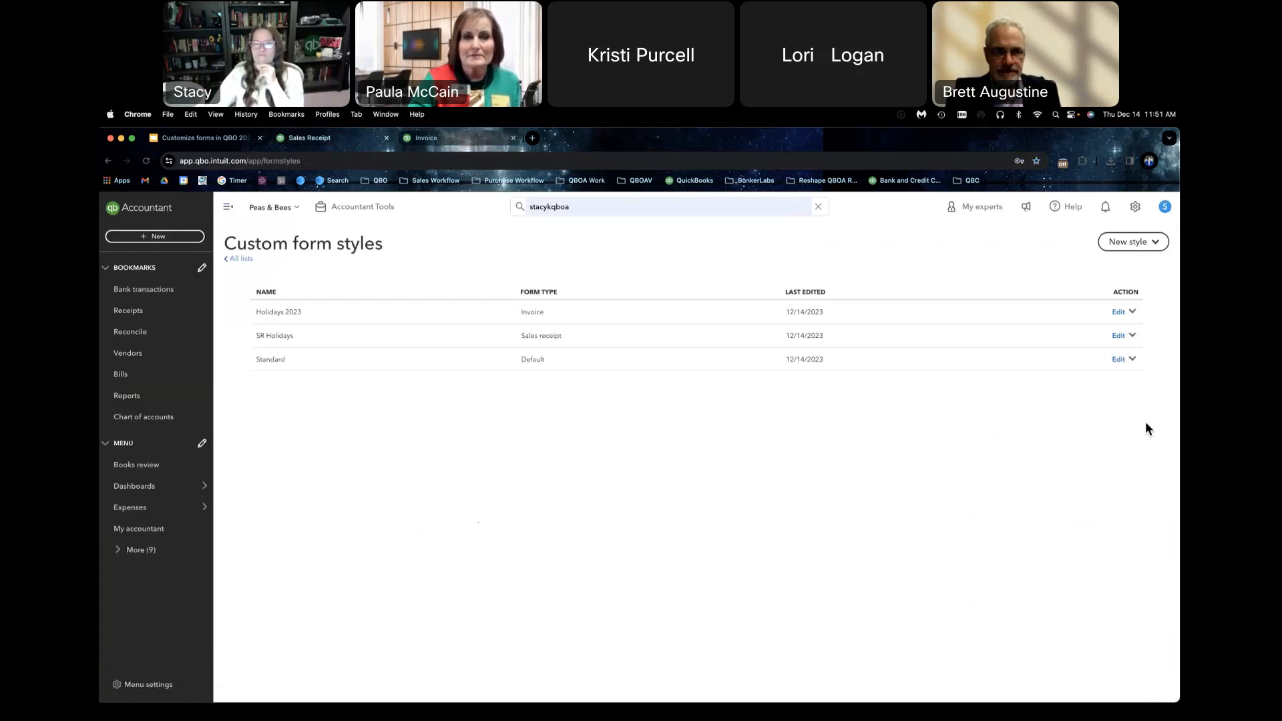
left_click(1136, 208)
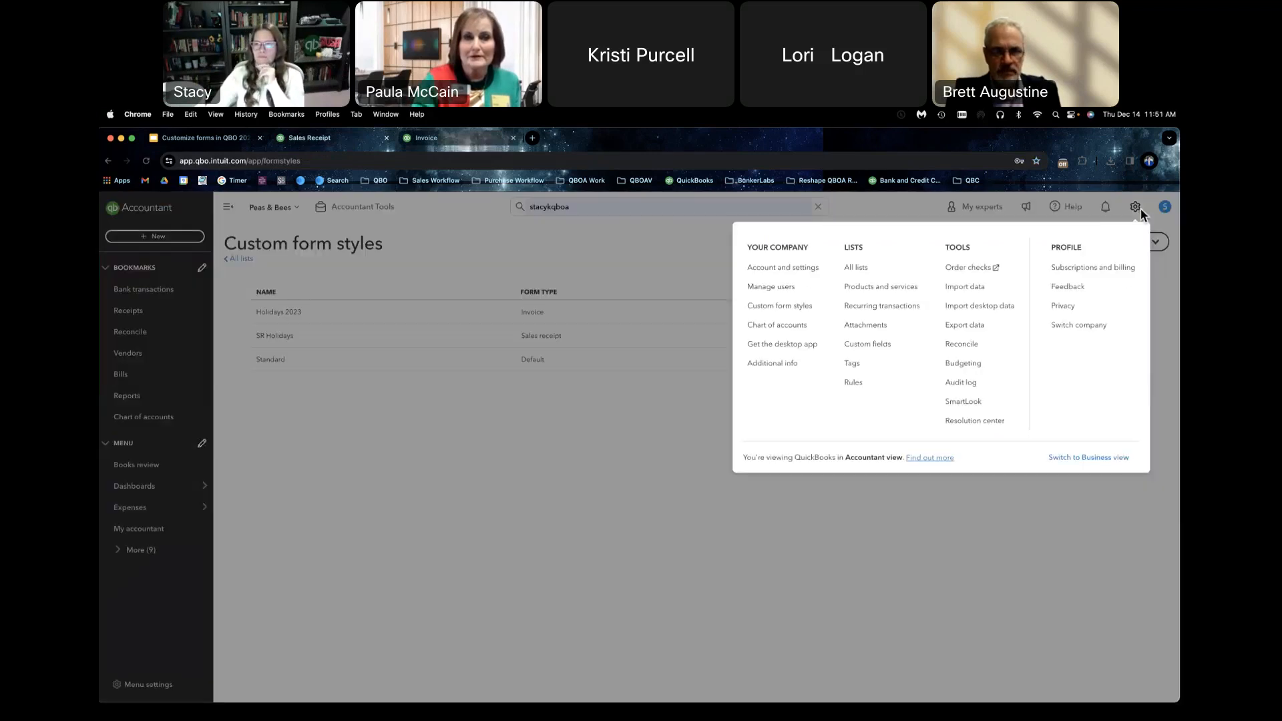
left_click(793, 270)
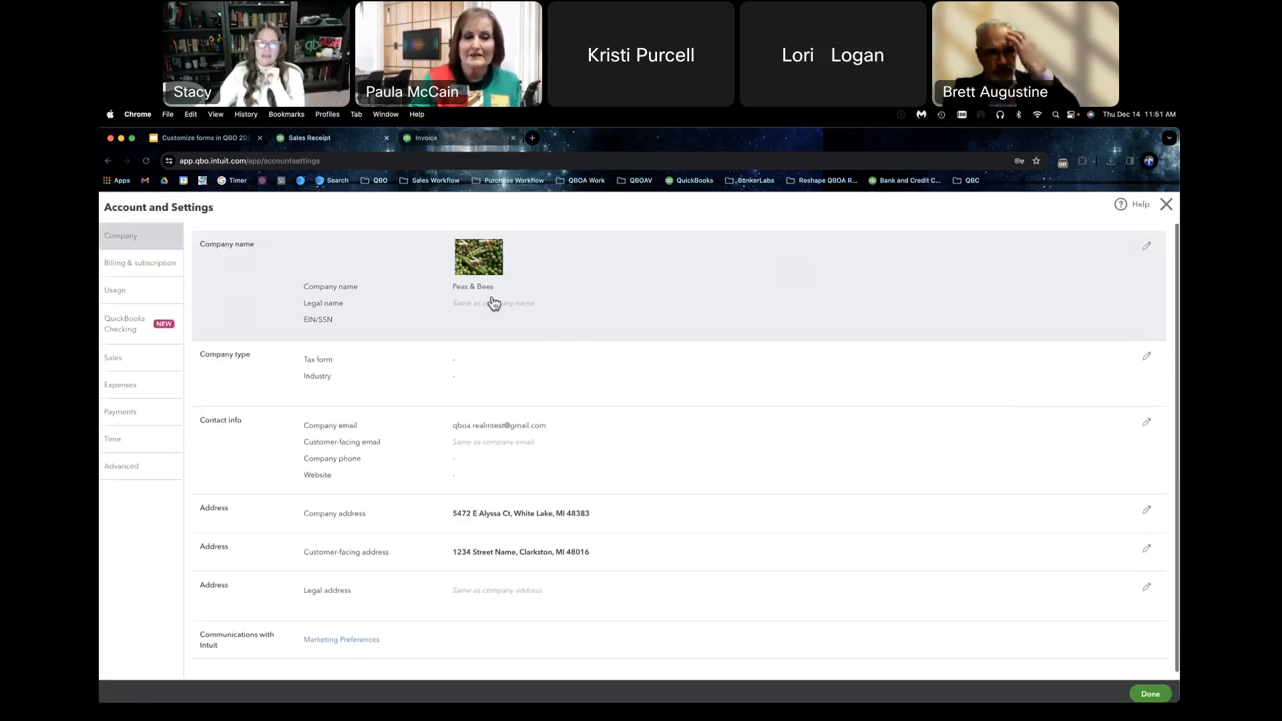
left_click(134, 360)
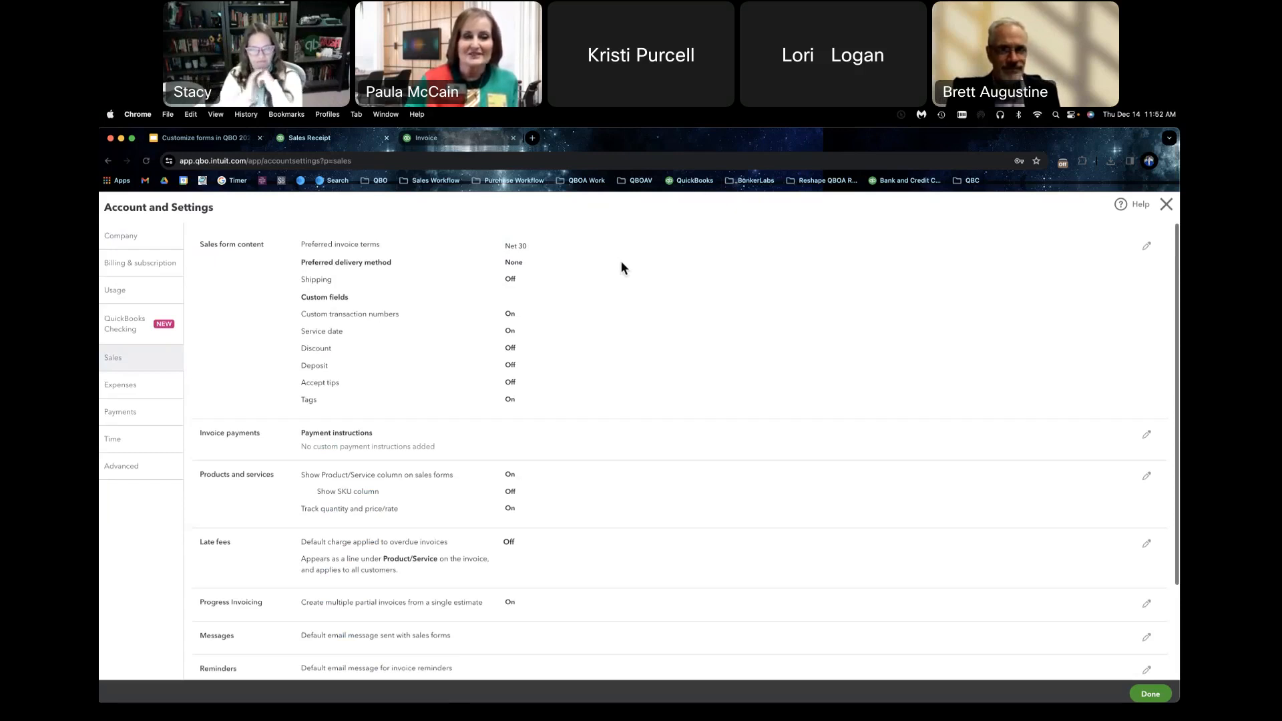
Step: Switch to the Google Slides deck and advance from the Questions slide to the North Central Texas SBDC slide
left_click(199, 142)
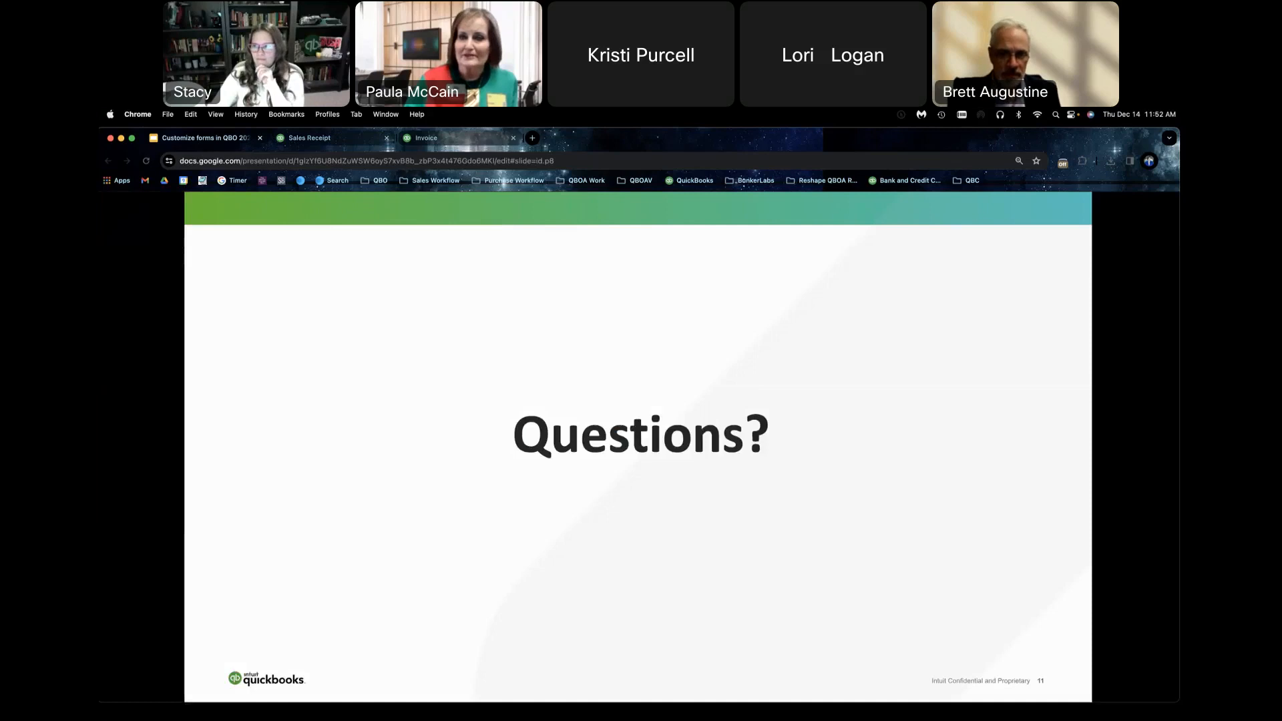
key("Right")
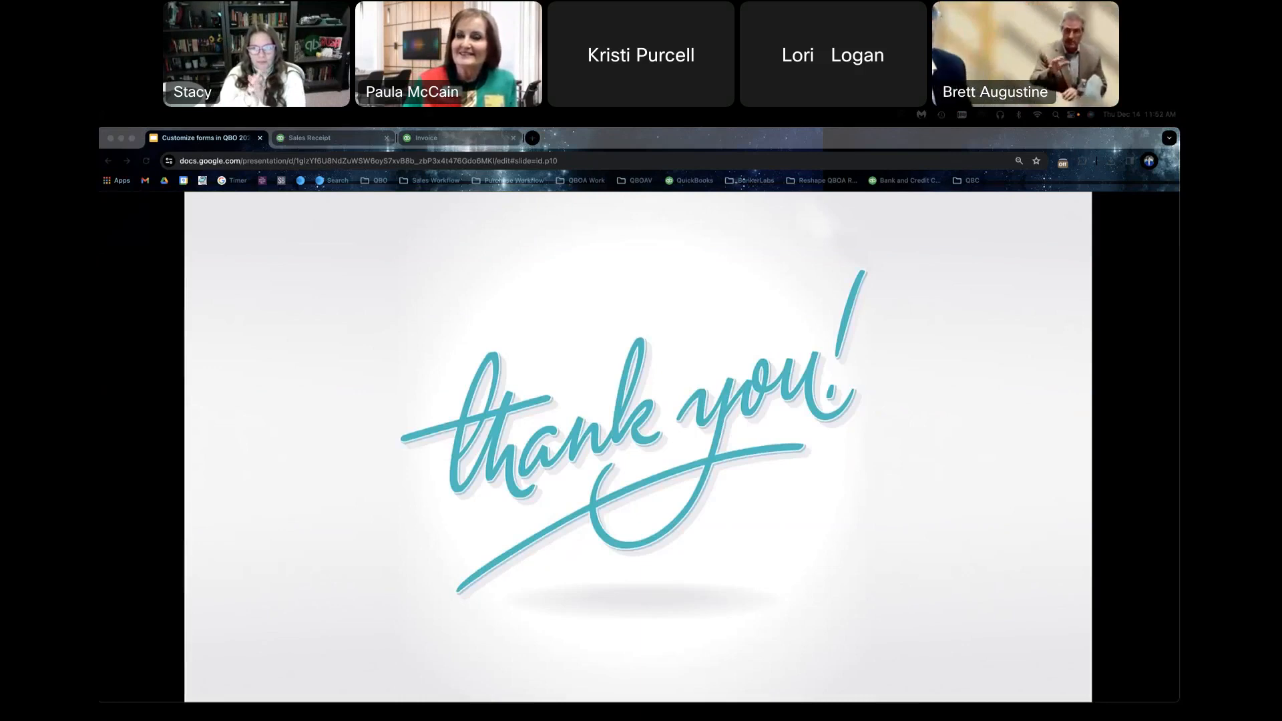
key("Right")
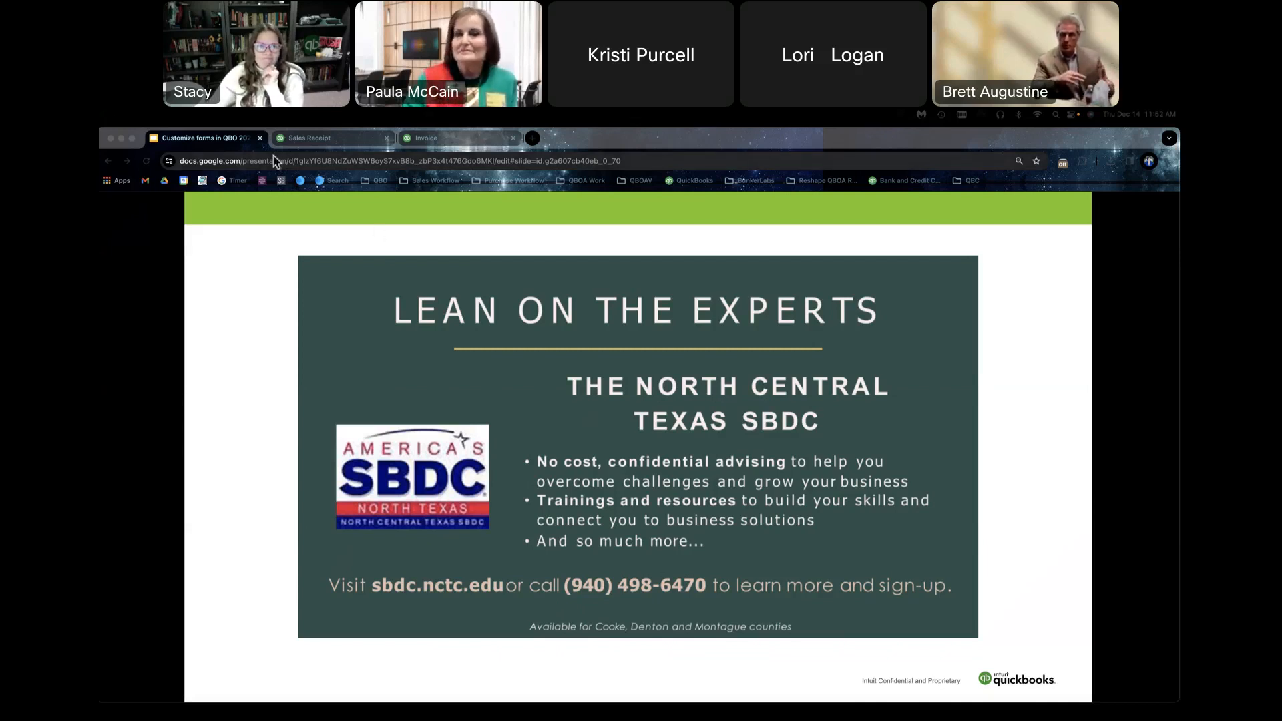
Step: Return to QuickBooks Online, close the account settings, and open the Manage users page
left_click(297, 139)
left_click(1164, 204)
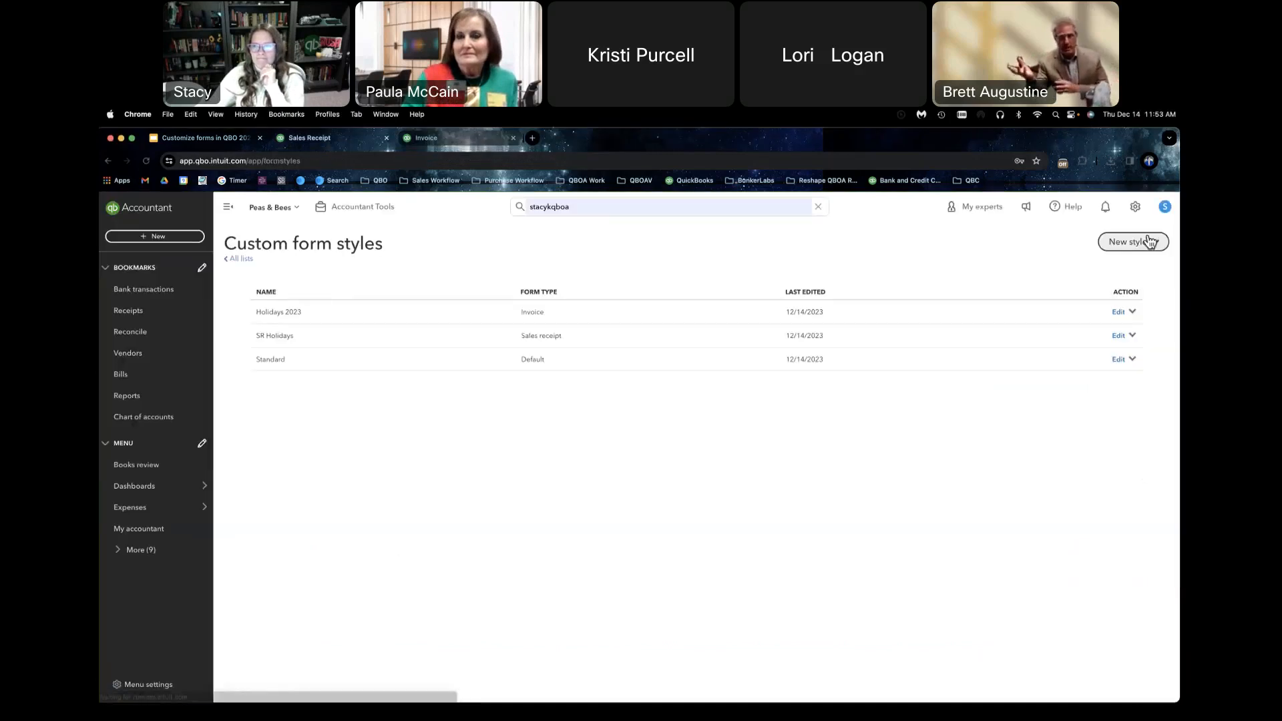
left_click(1135, 208)
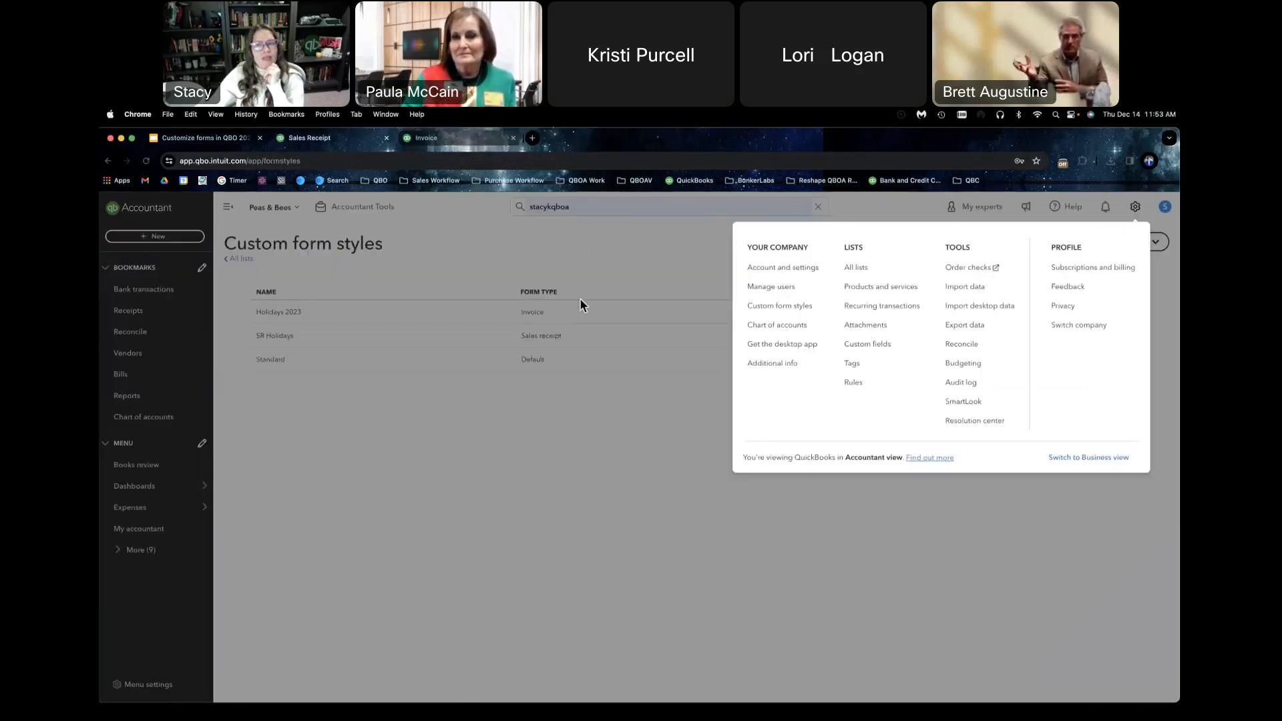
left_click(771, 287)
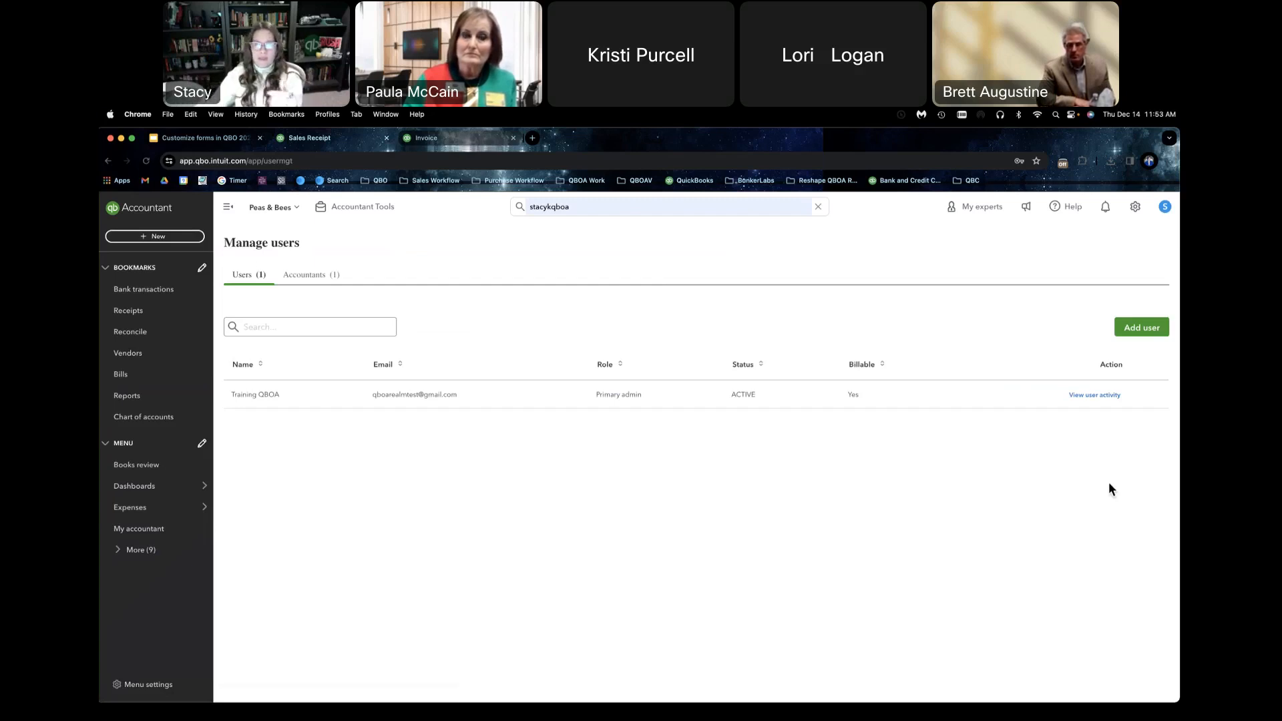
Step: Start adding a new user and assign the Standard limited customers only role
left_click(1151, 331)
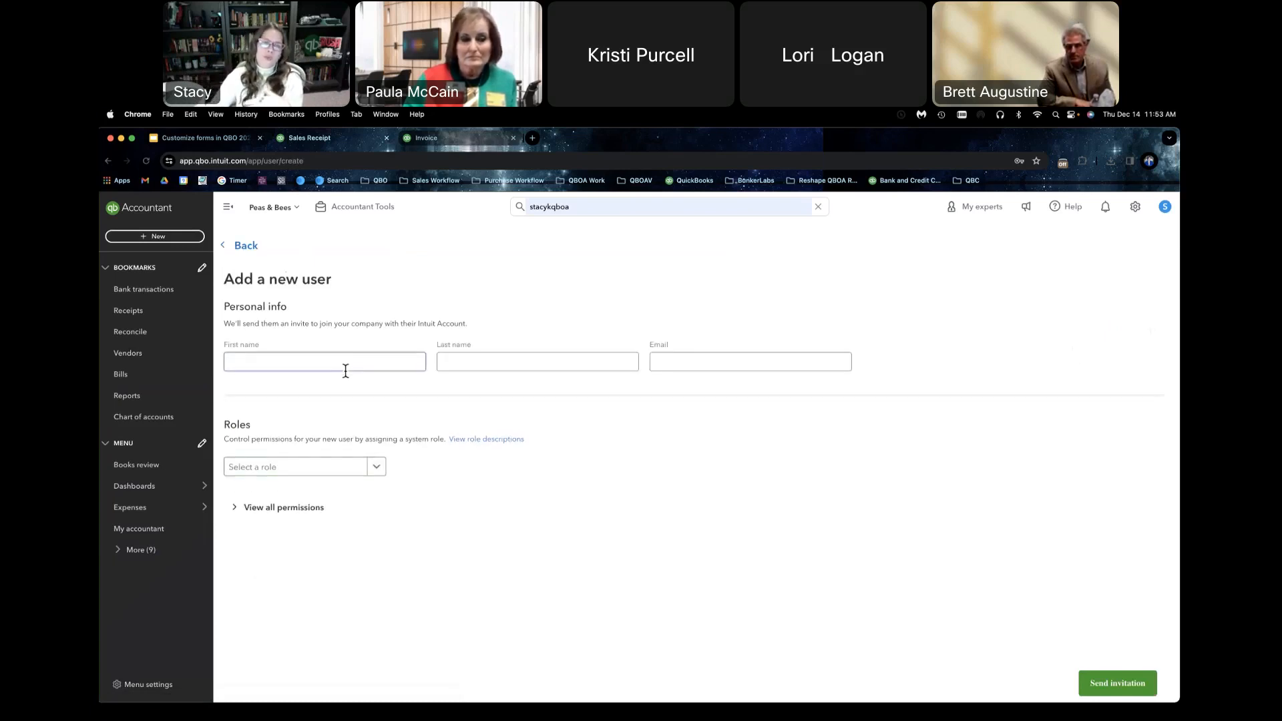
left_click(377, 469)
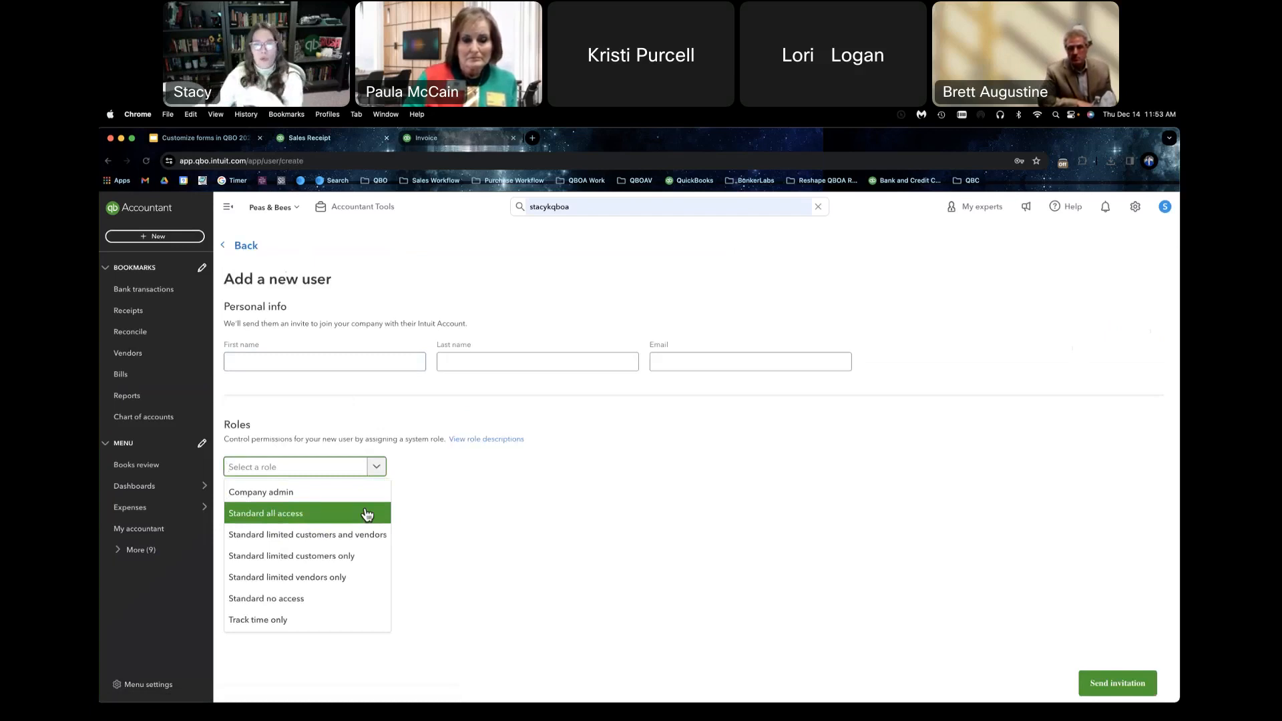
left_click(362, 554)
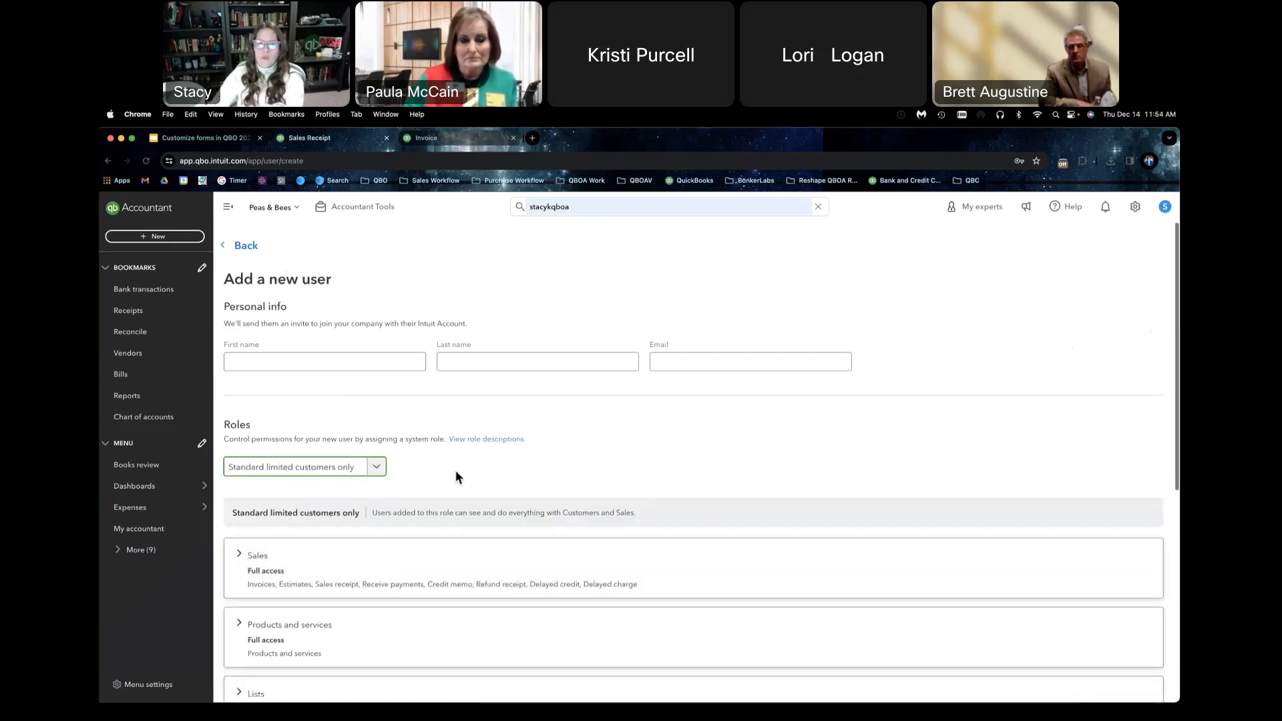
Step: Examine the role's detailed permissions for Sales and for Products and services
scroll(455, 470, "down", 3)
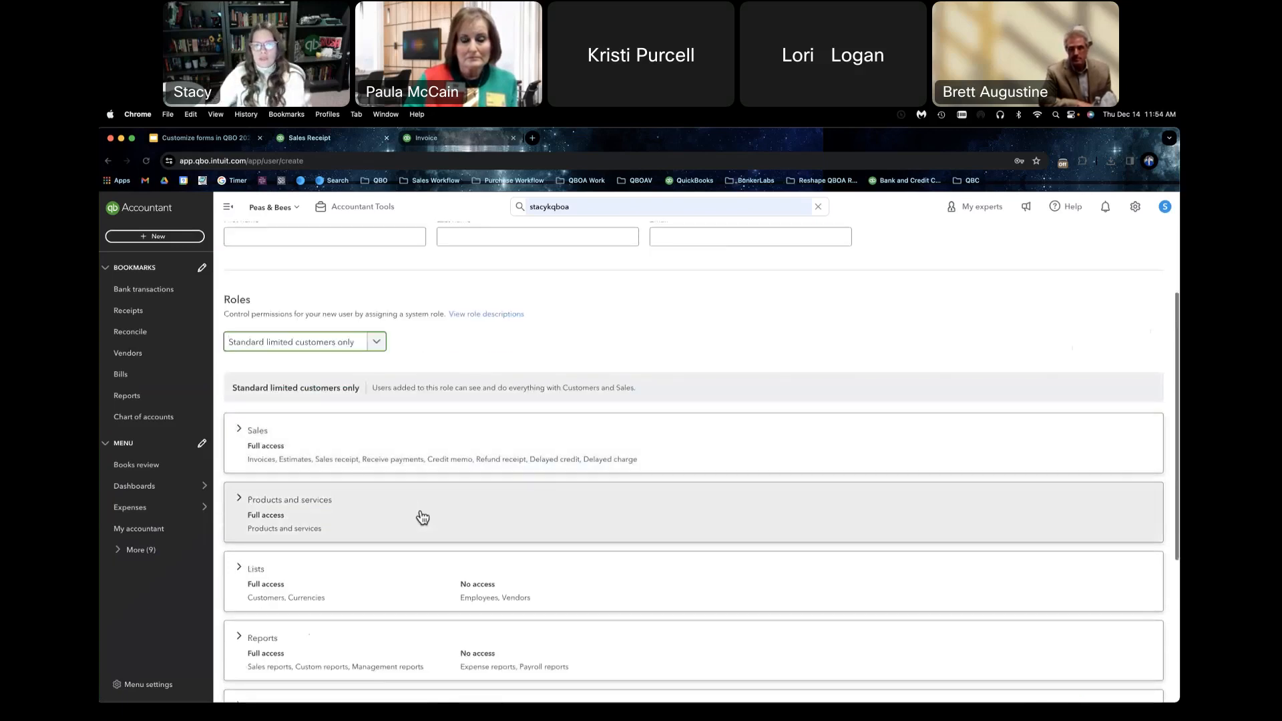
scroll(422, 518, "down", 1)
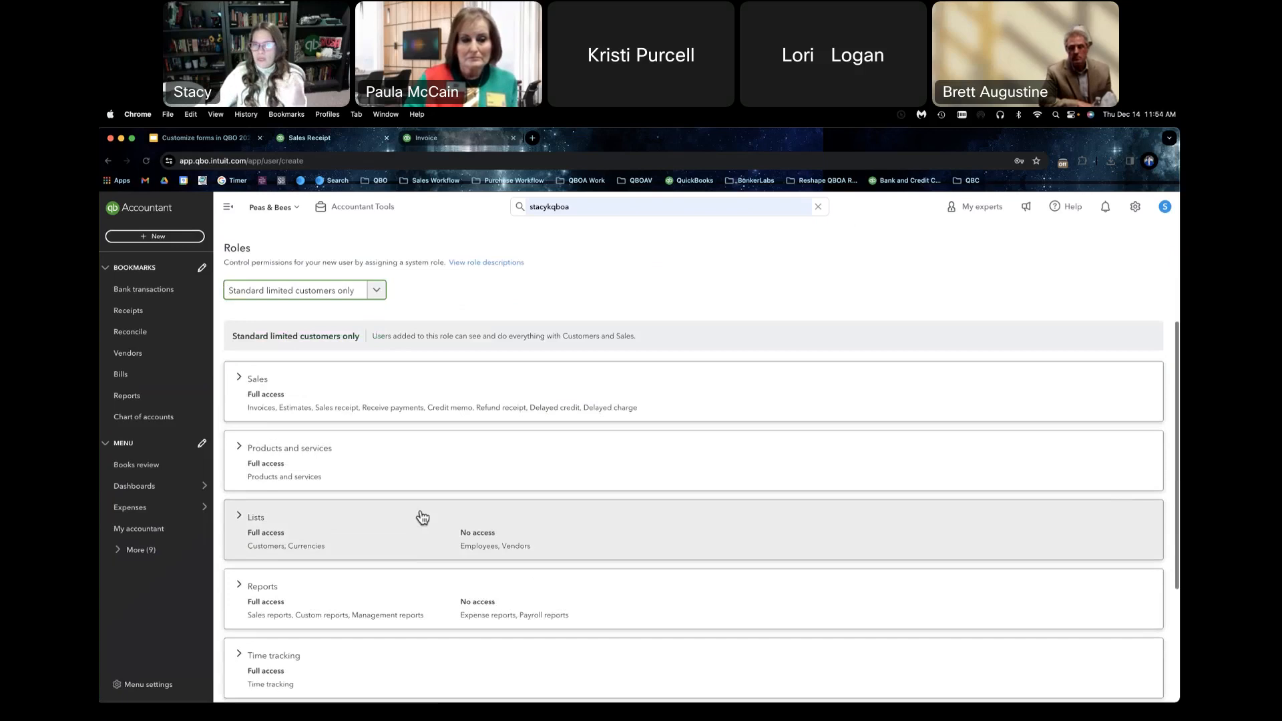
left_click(369, 393)
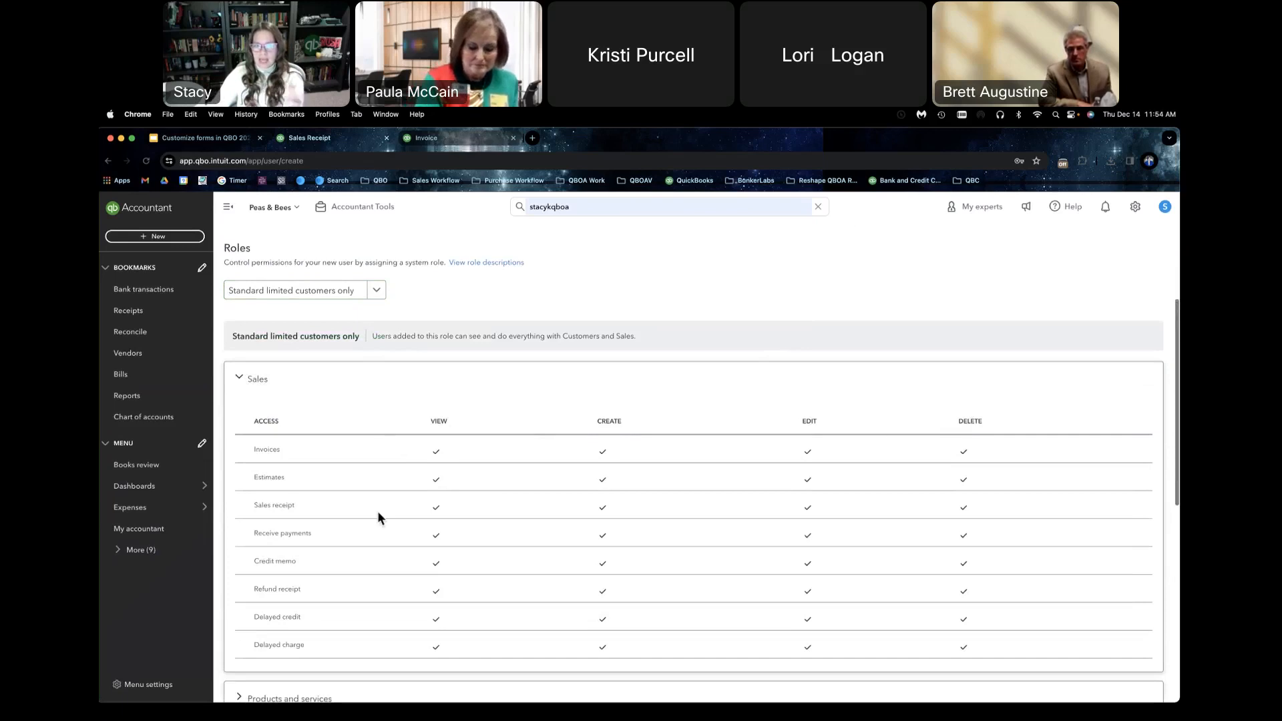
left_click(239, 379)
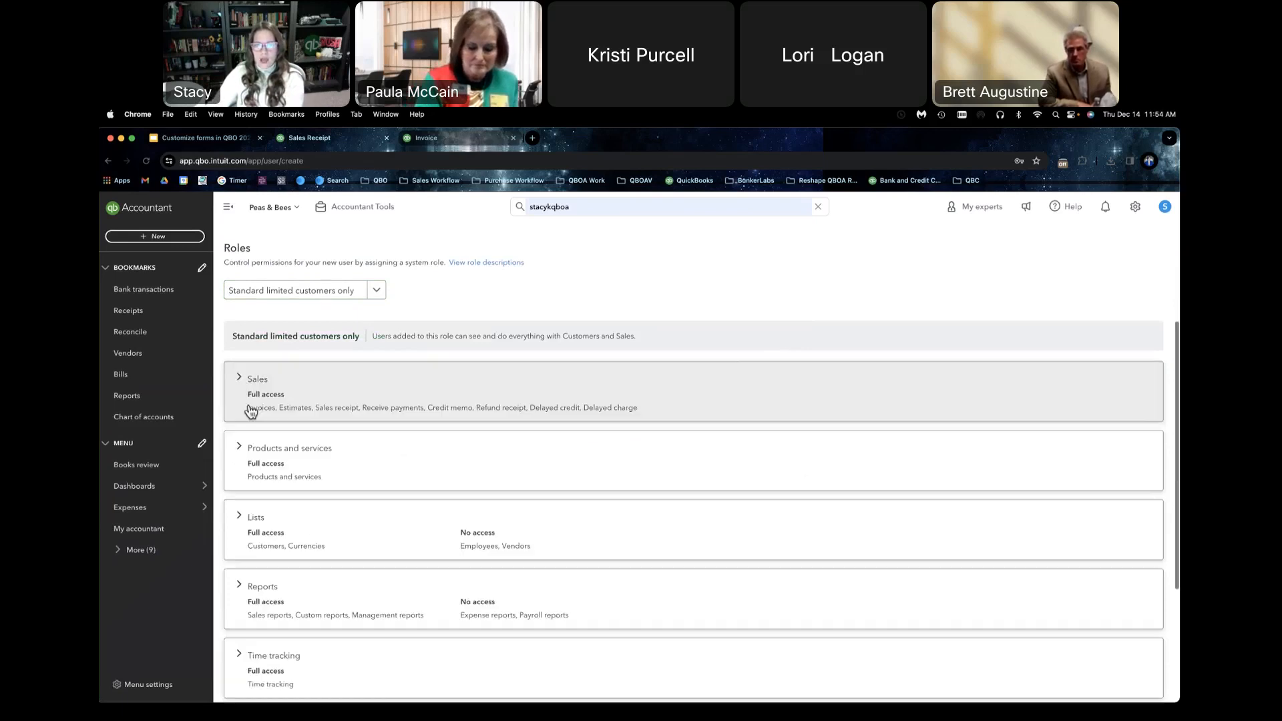
left_click(240, 451)
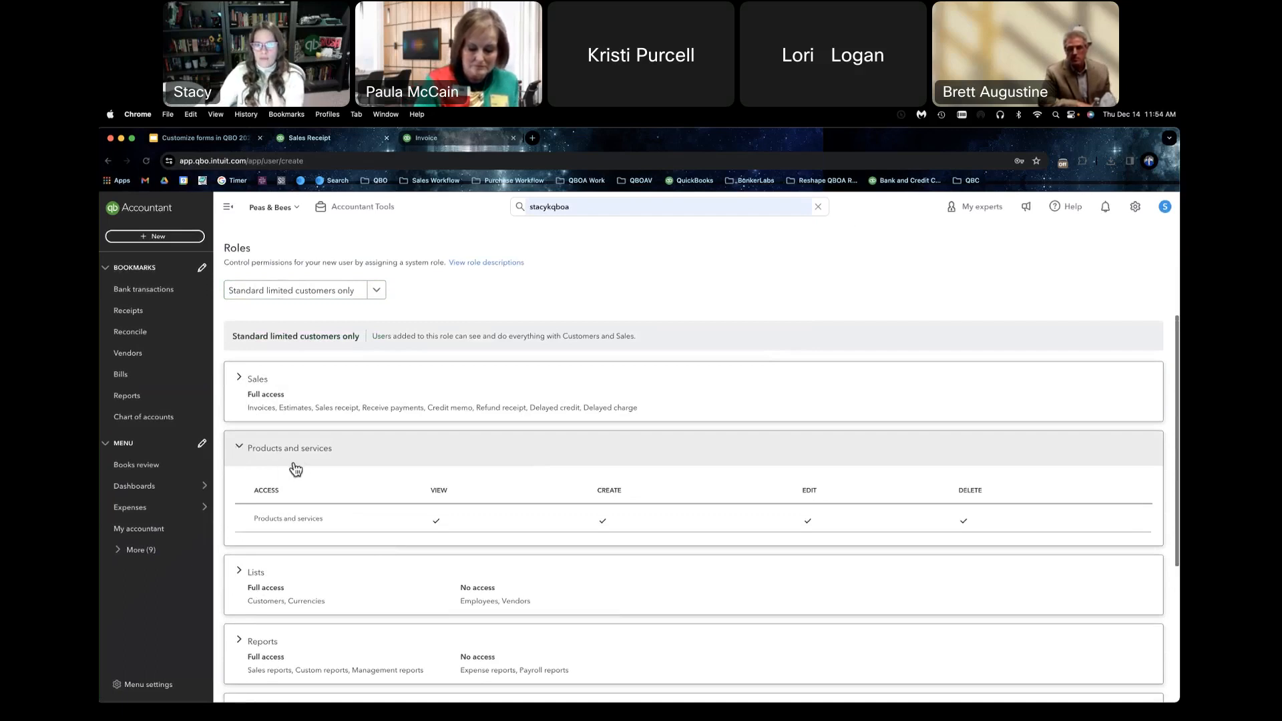
left_click(237, 448)
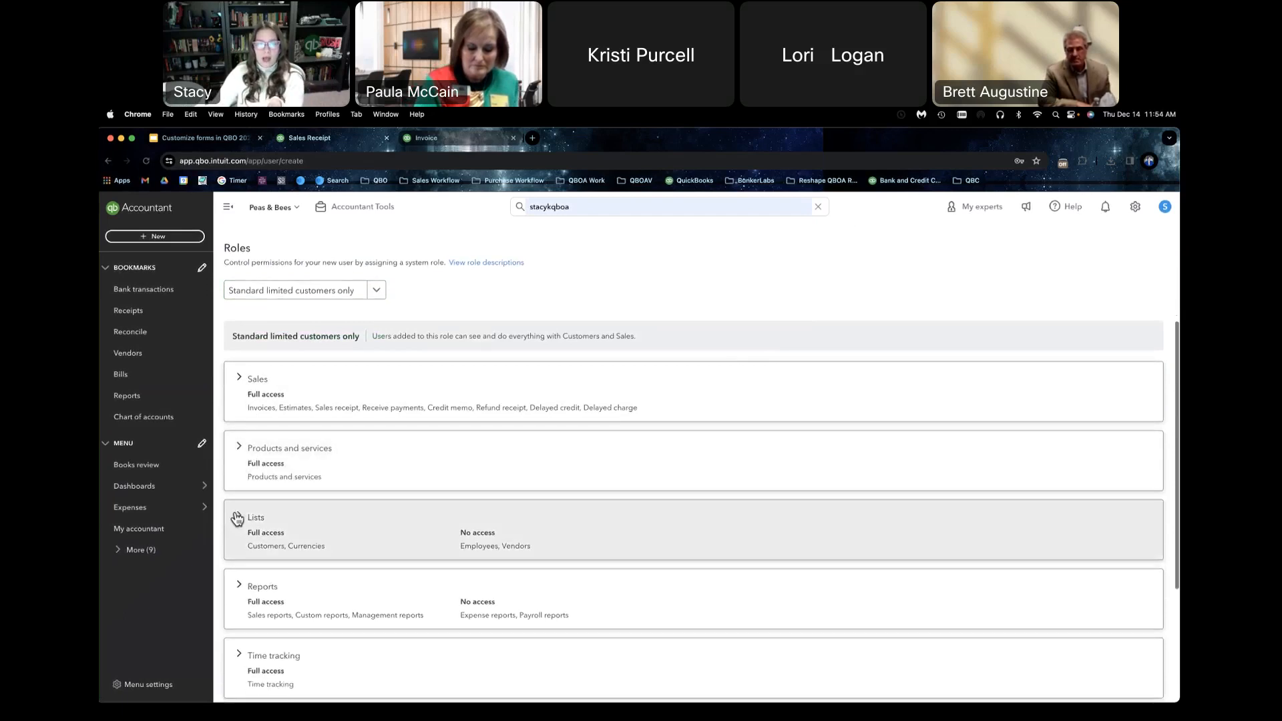
Step: Examine the role's detailed permissions for Lists and Reports, and return to the Google Slides deck
left_click(237, 518)
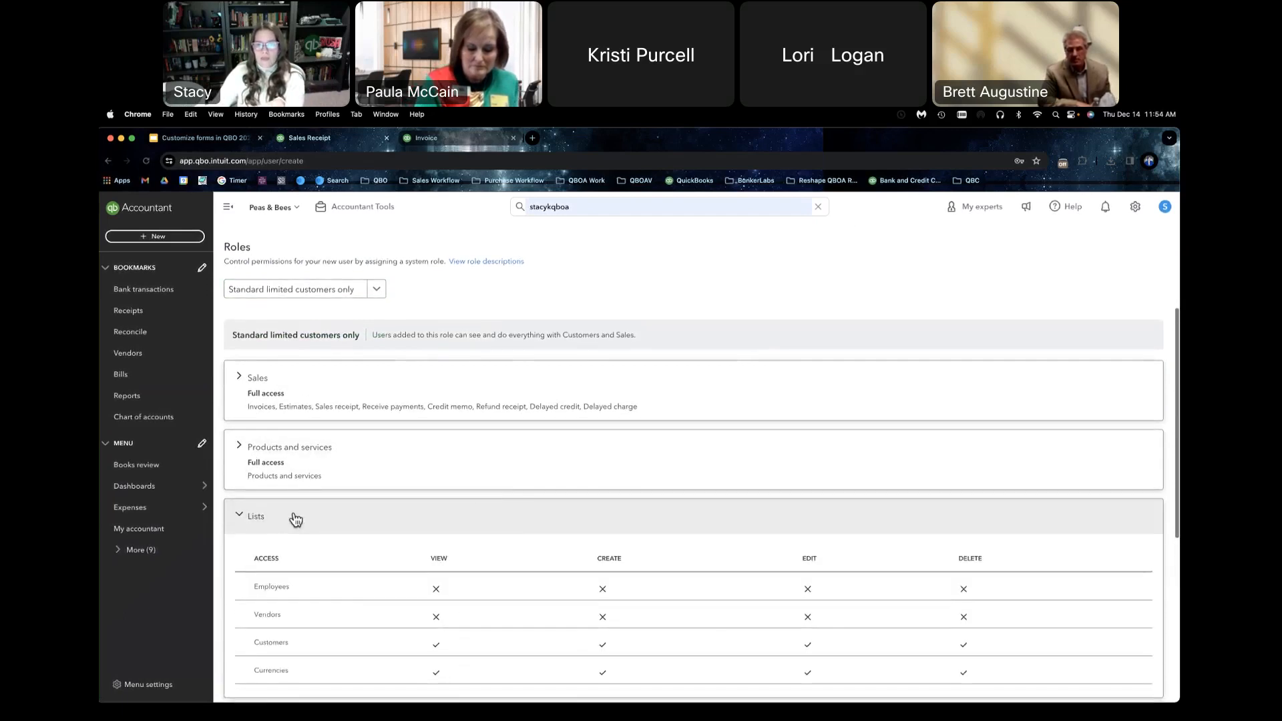
scroll(293, 518, "down", 2)
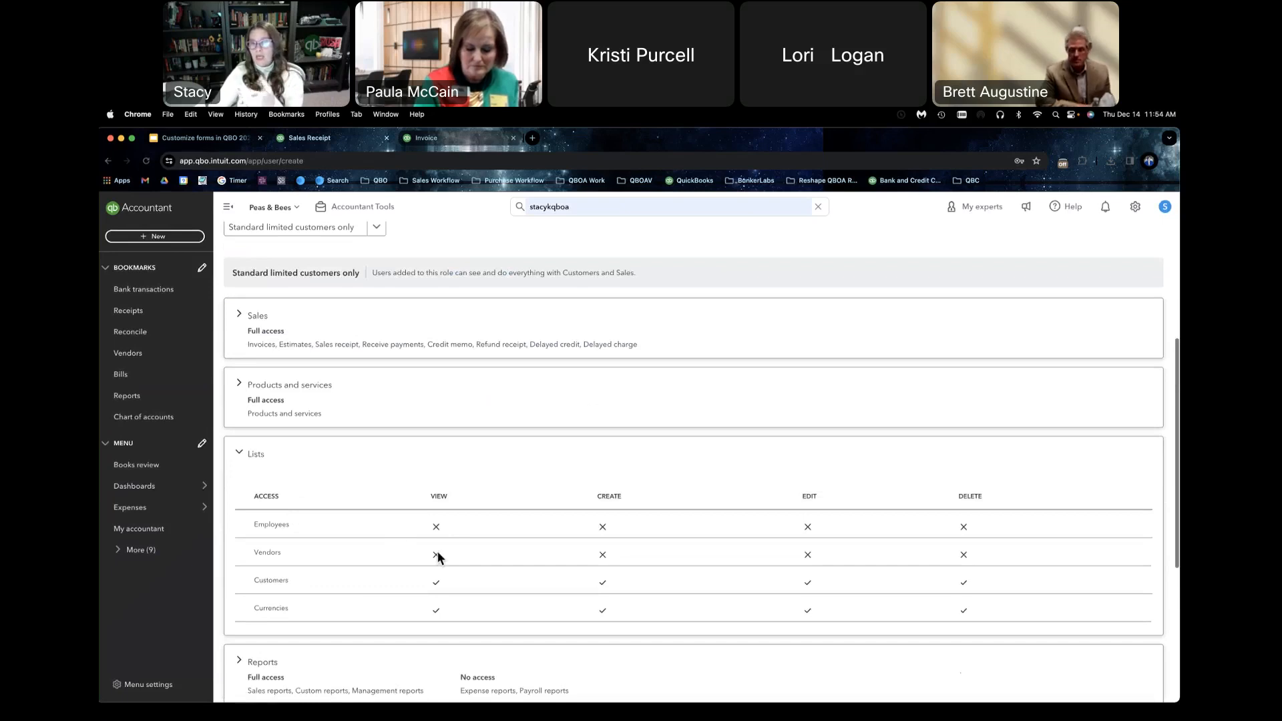
left_click(241, 452)
scroll(335, 495, "down", 3)
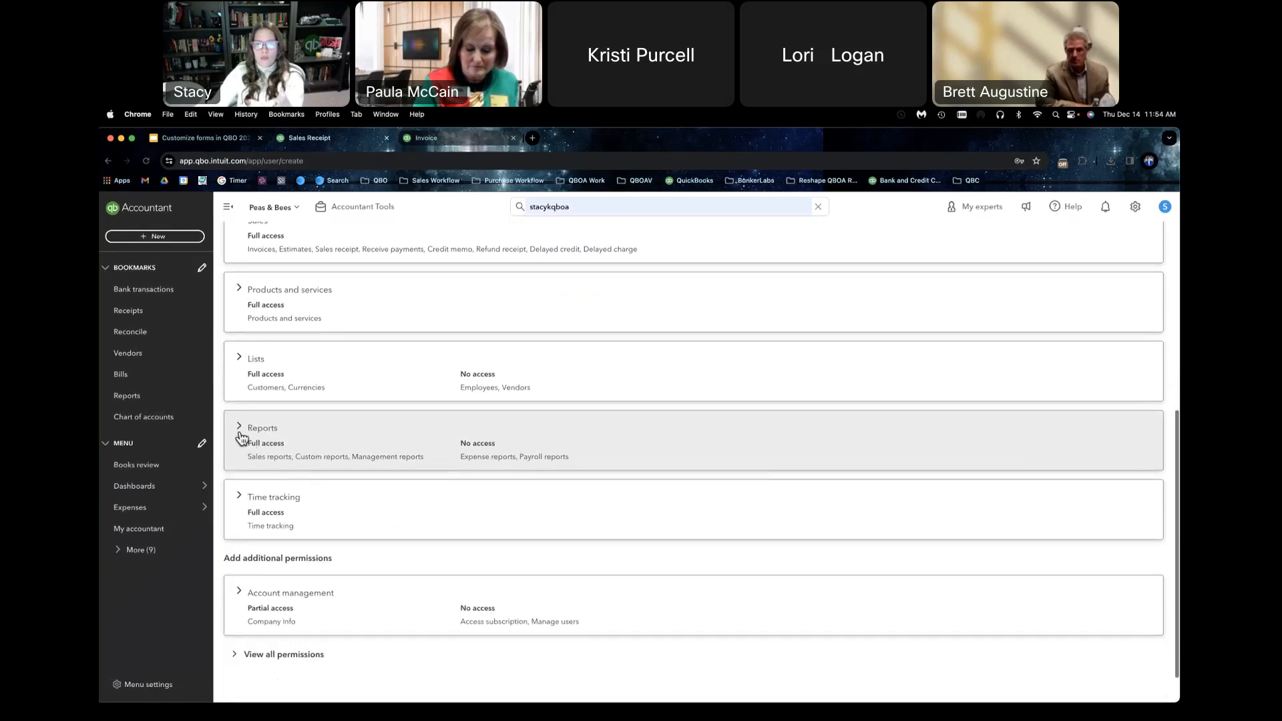
left_click(240, 428)
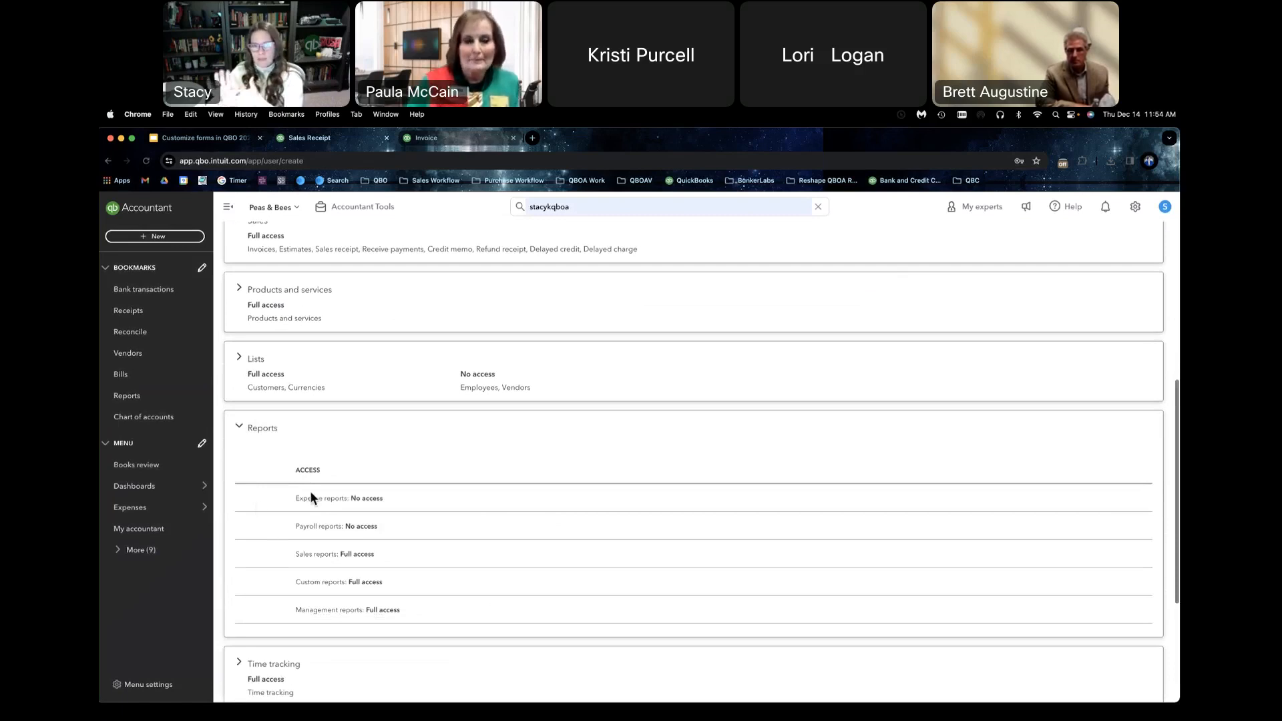
left_click(235, 428)
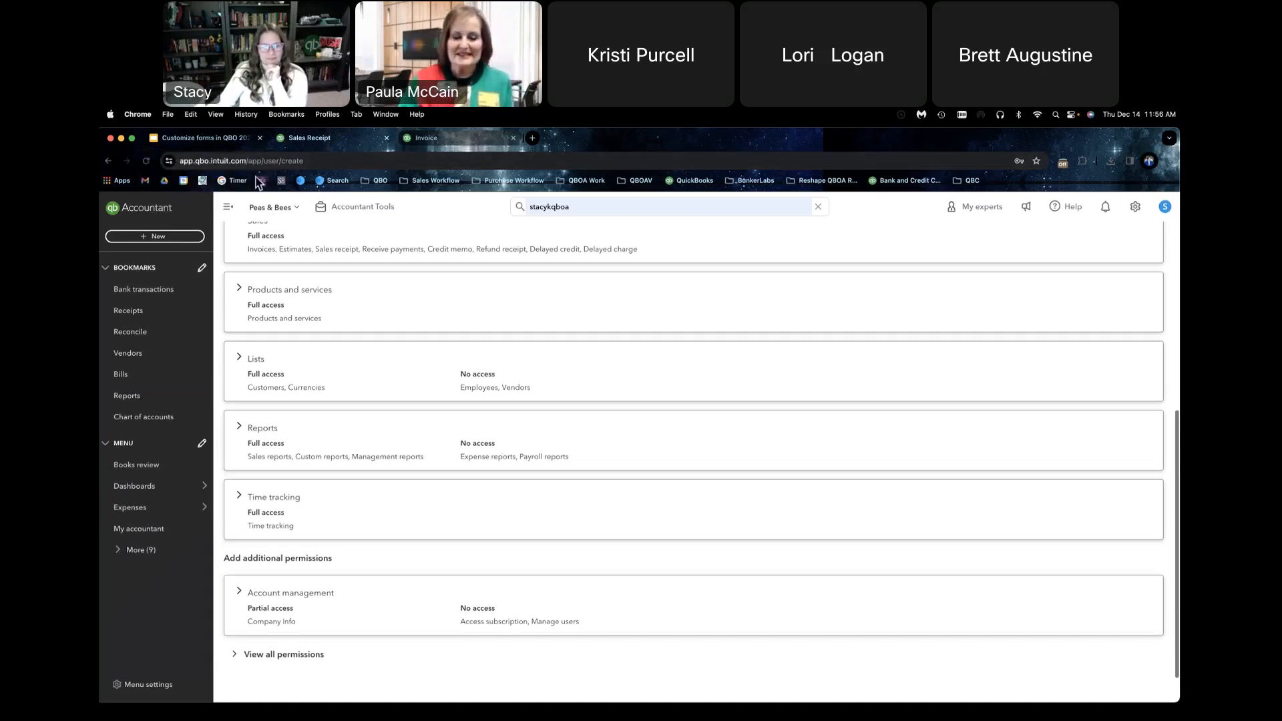
left_click(229, 141)
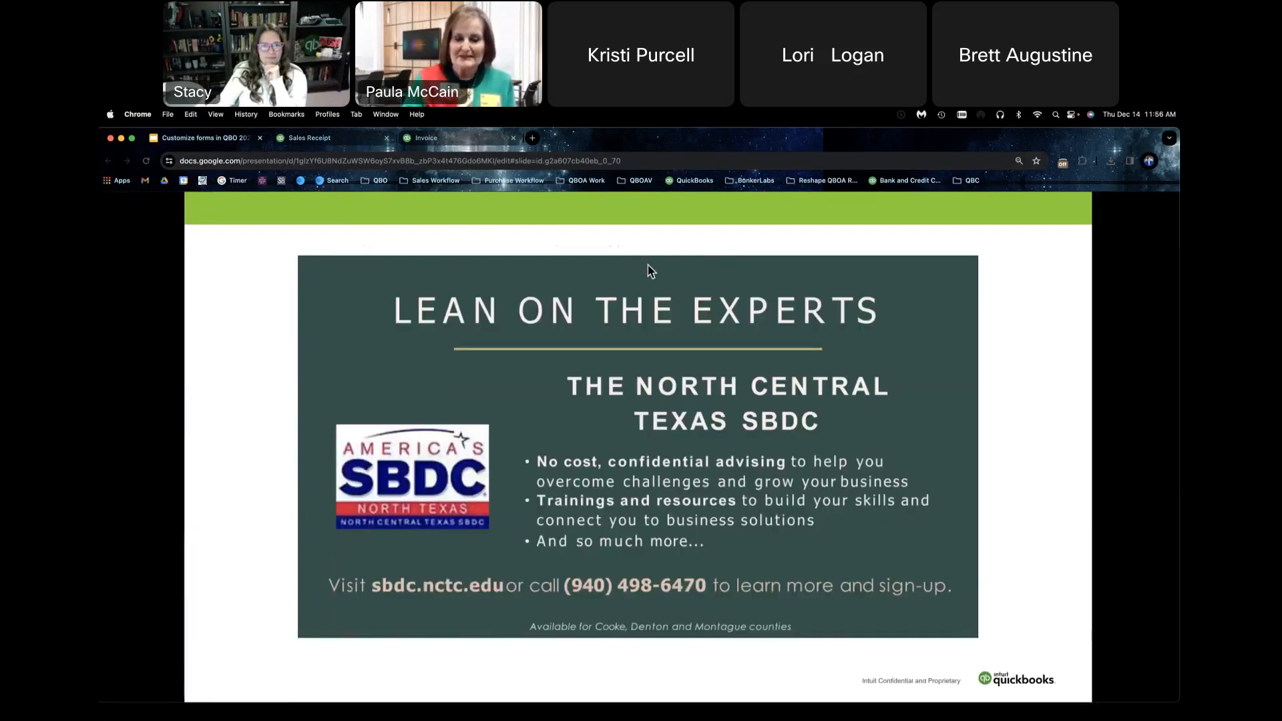